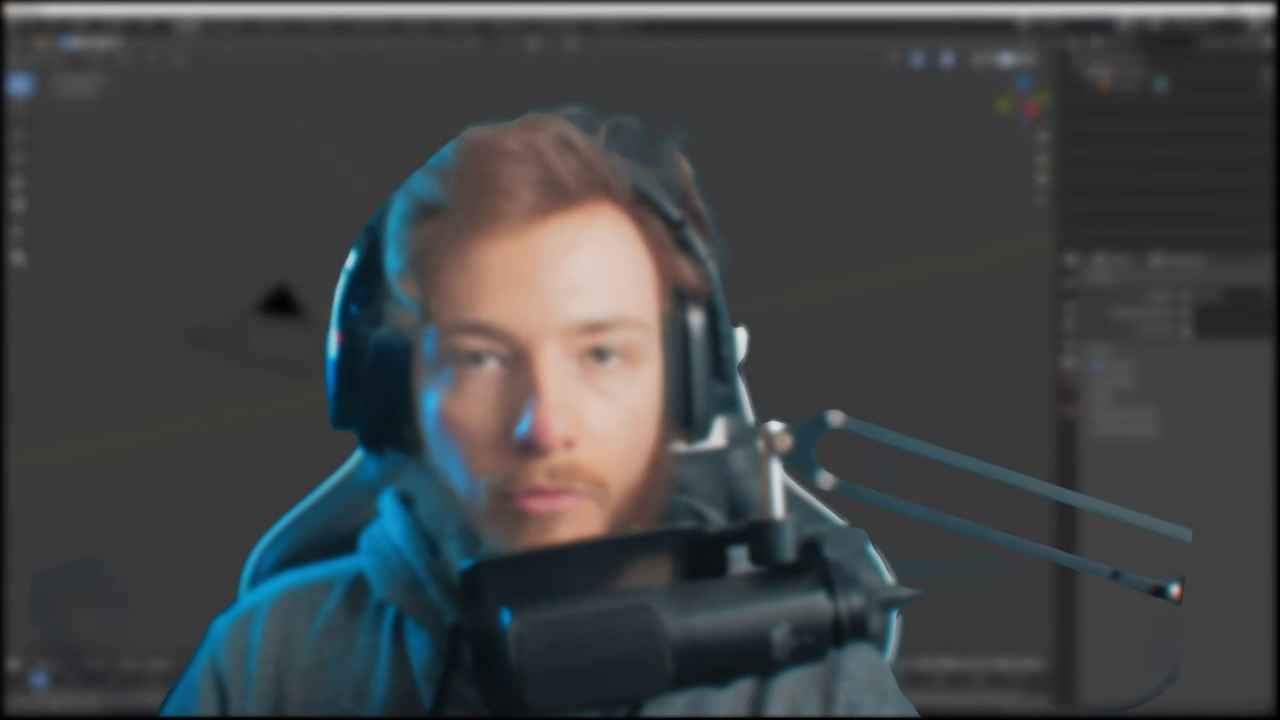
click(281, 304)
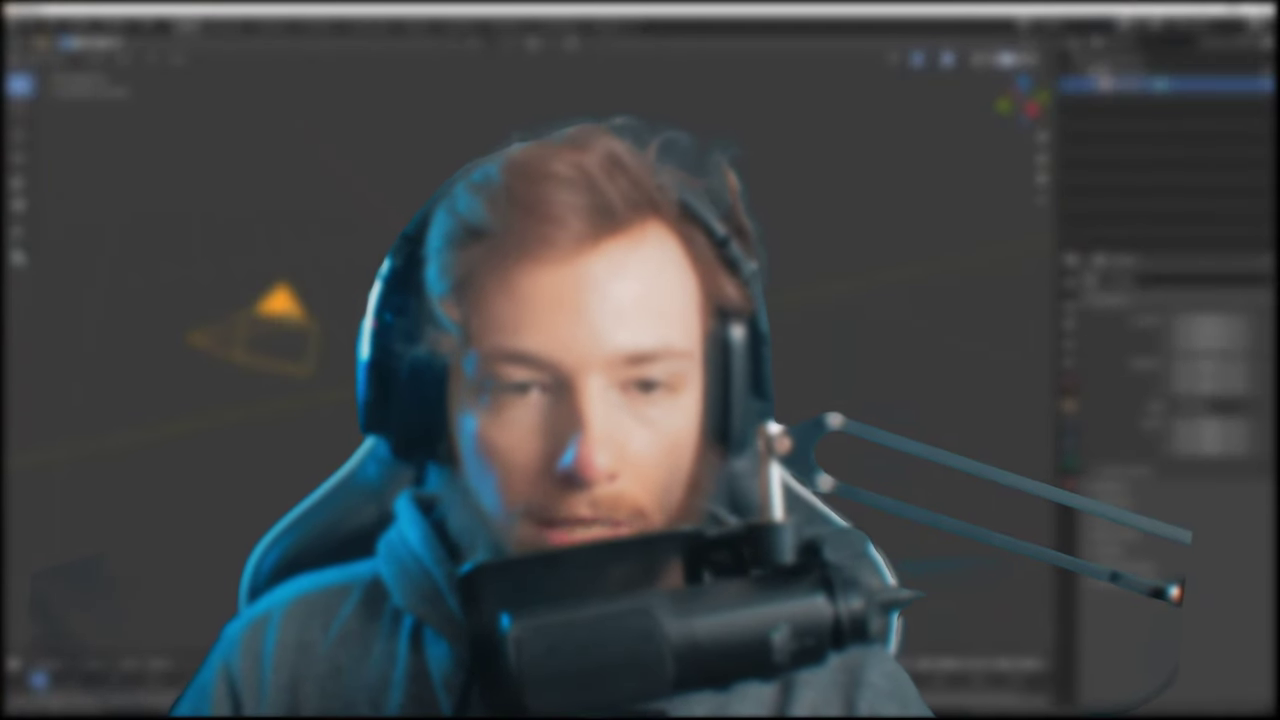
key(n)
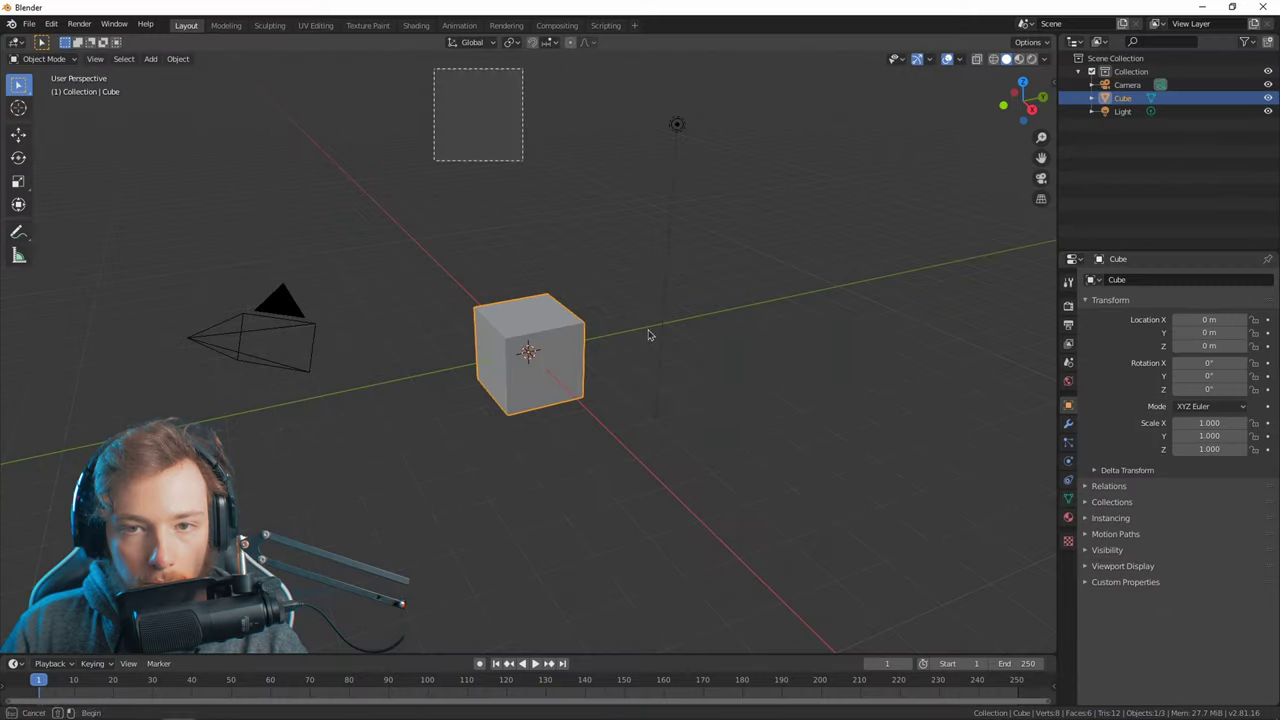
Delete the default cube and light from the scene and select the remaining camera.
key(Delete)
key(a)
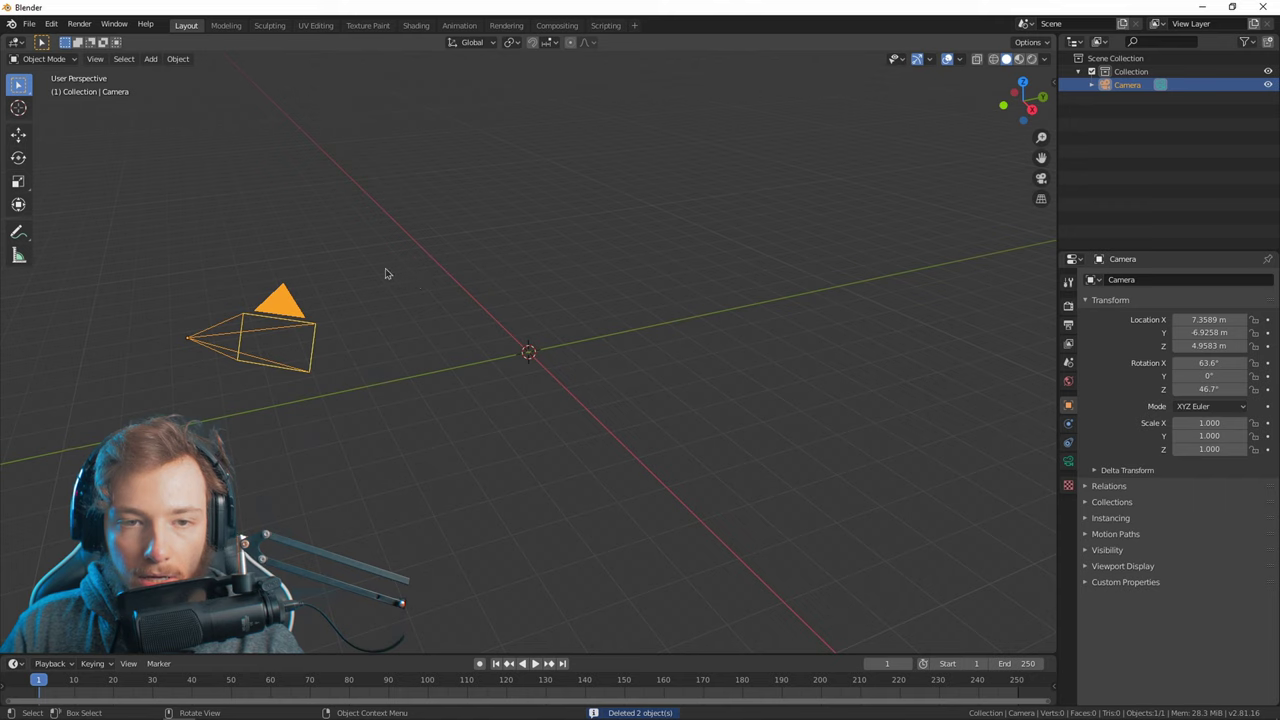
Reset the camera's location to 0 m on the X, Y and Z axes.
key(n)
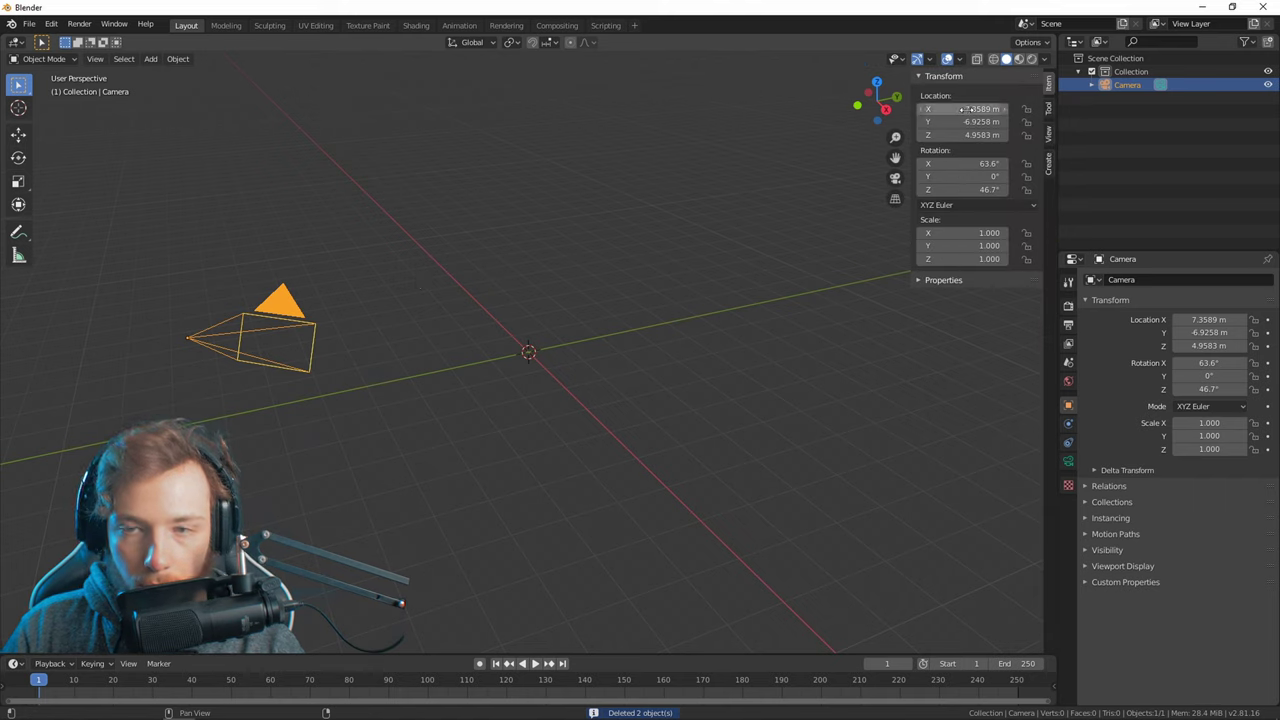
drag(957, 109, 957, 134)
text(0)
key(Return)
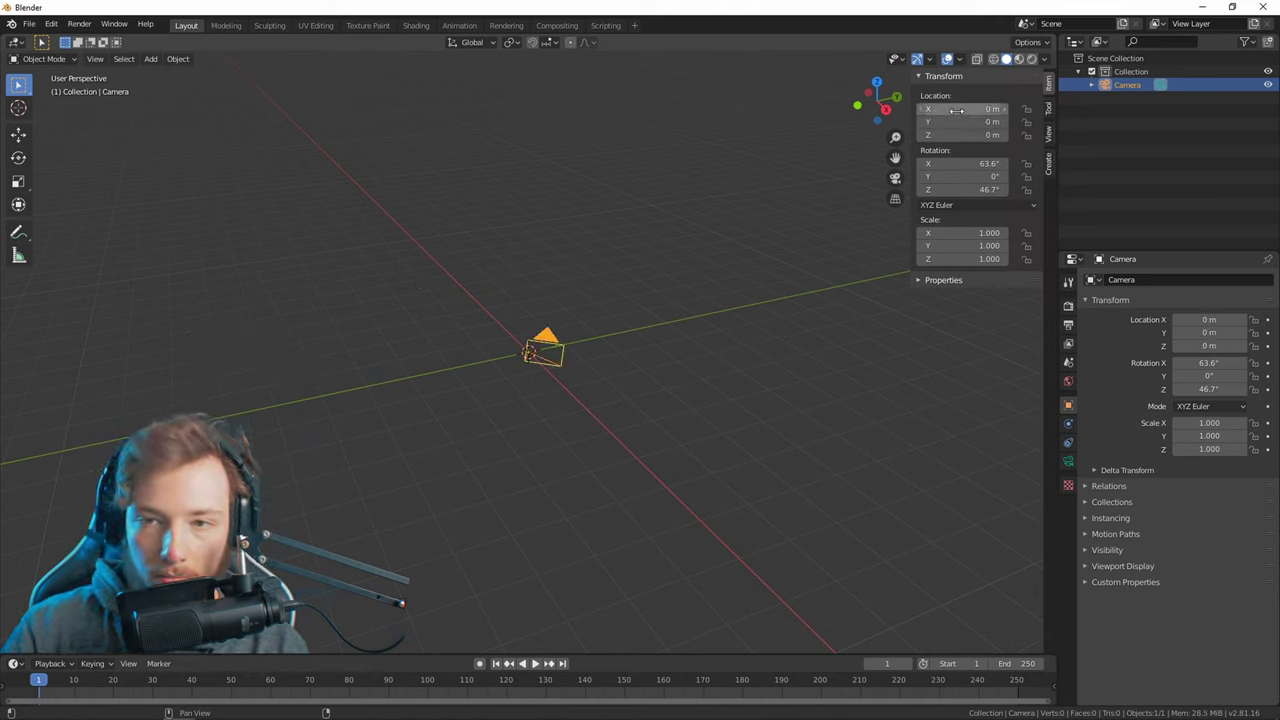
Set the camera's rotation to 90° on X and 0° on Y and Z.
drag(960, 163, 960, 189)
text(0)
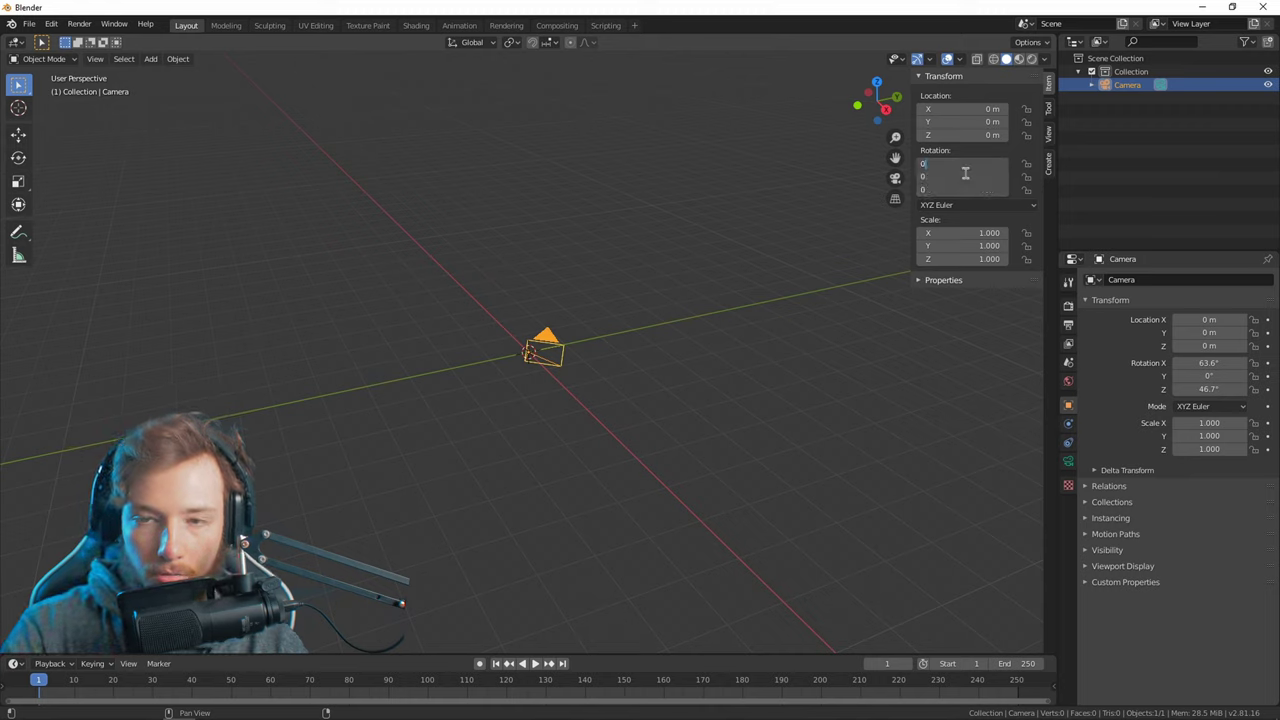
key(Return)
click(975, 163)
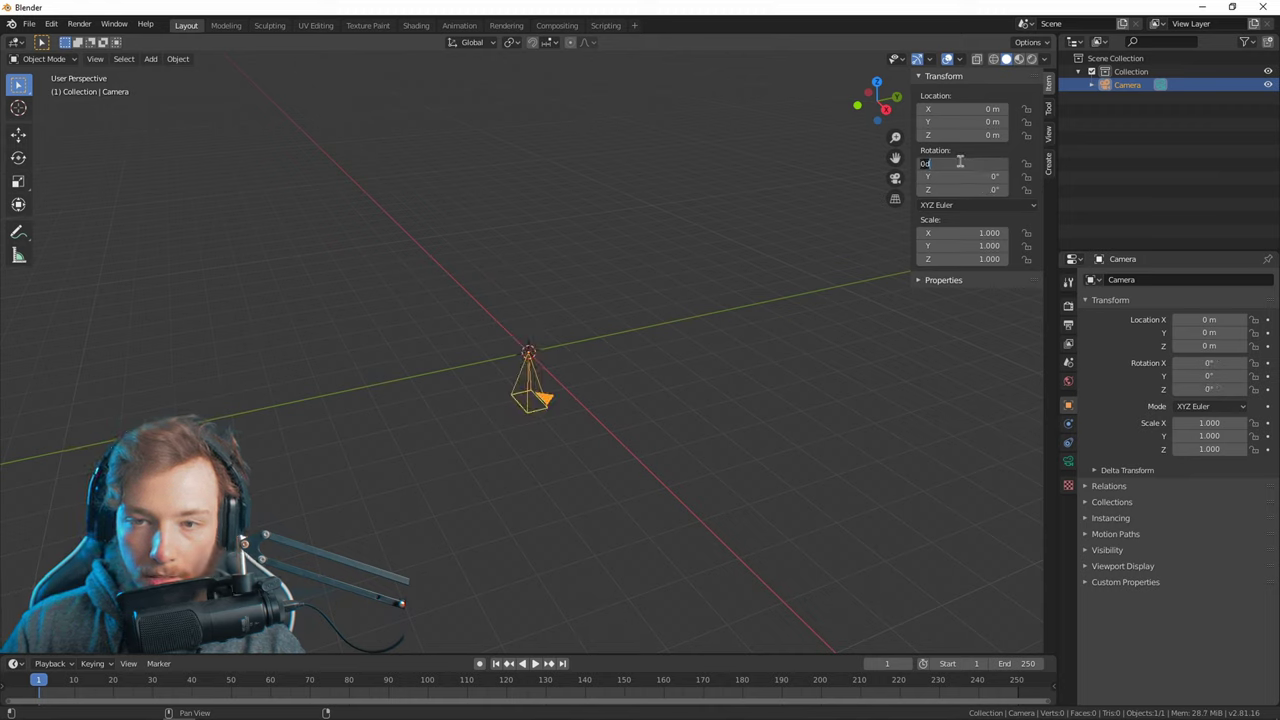
text(90)
key(Return)
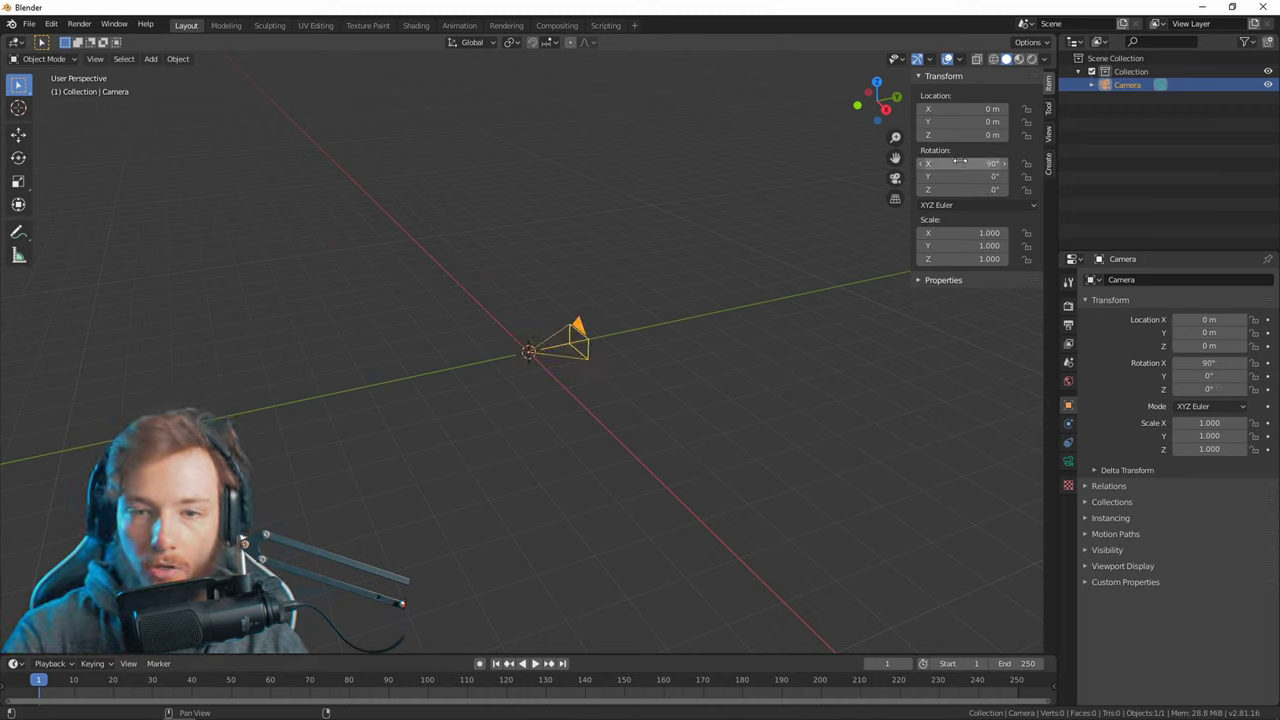
key(g)
key(y)
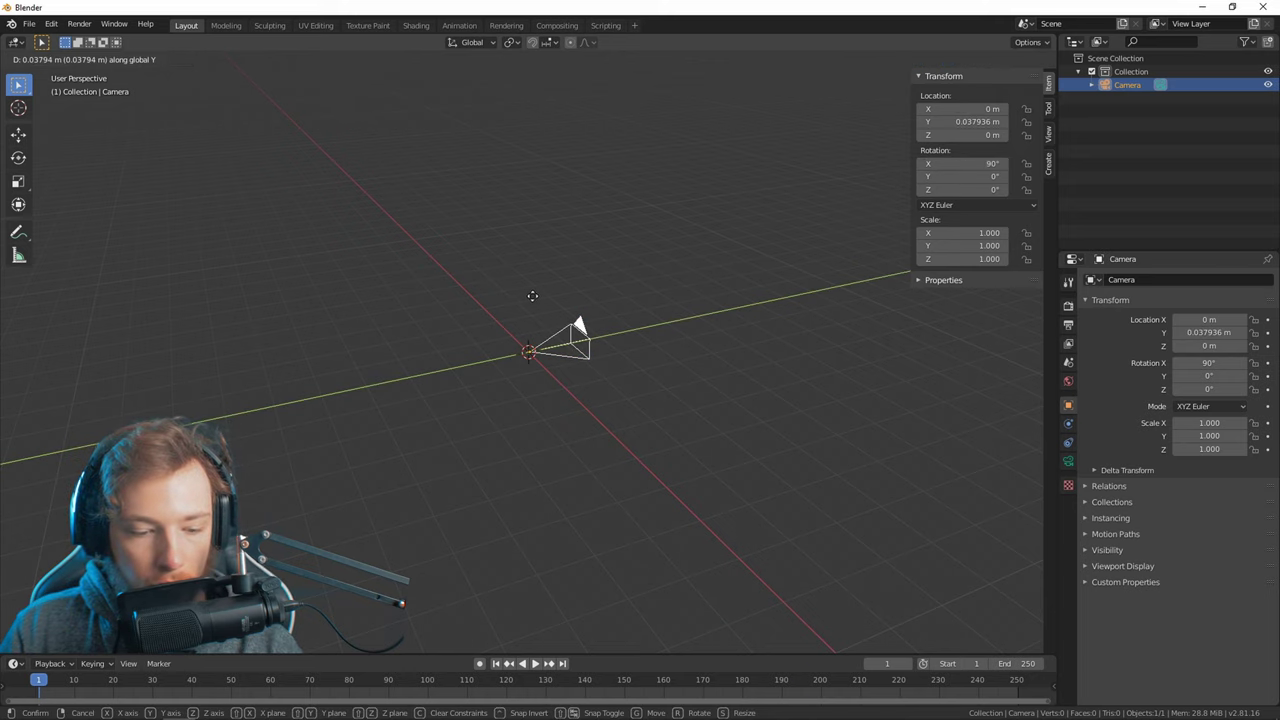
key(Escape)
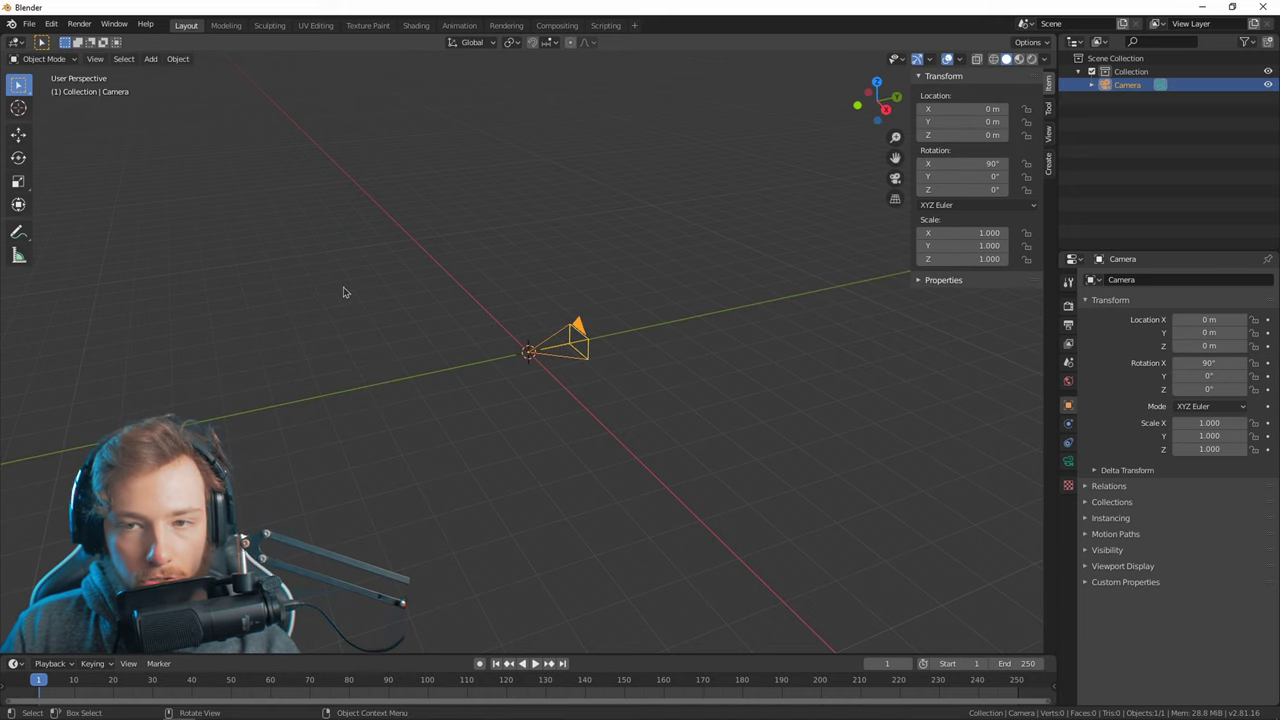
key(g)
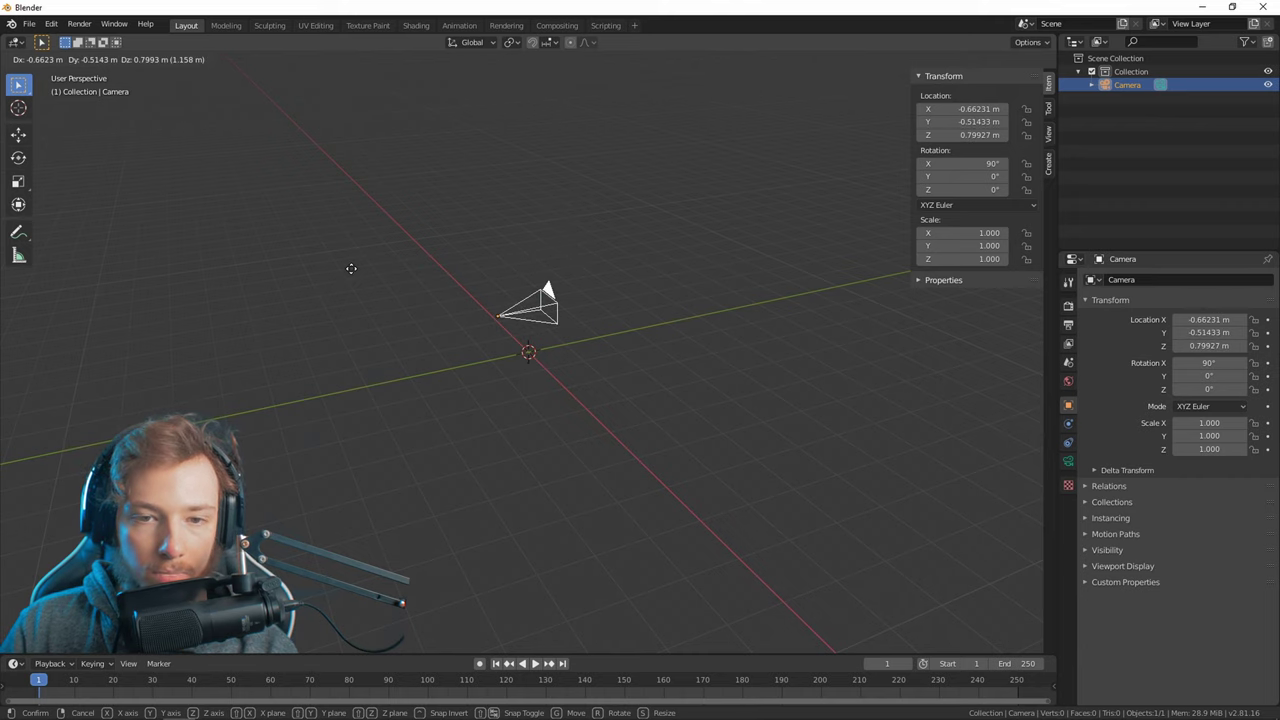
key(Escape)
Move the camera backwards along the global Y axis, away from the origin.
key(g)
key(y)
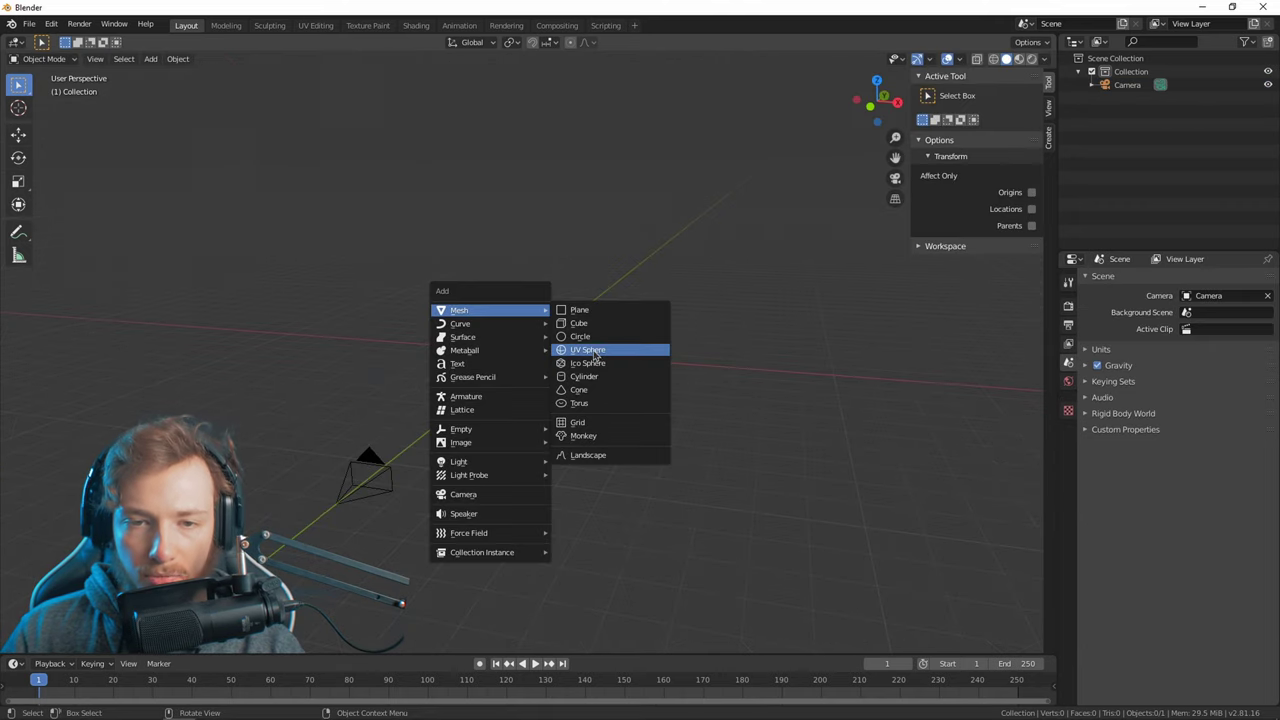
Add a UV sphere at the origin and paste a copy of it in place.
click(590, 349)
scroll(537, 363, up, 3)
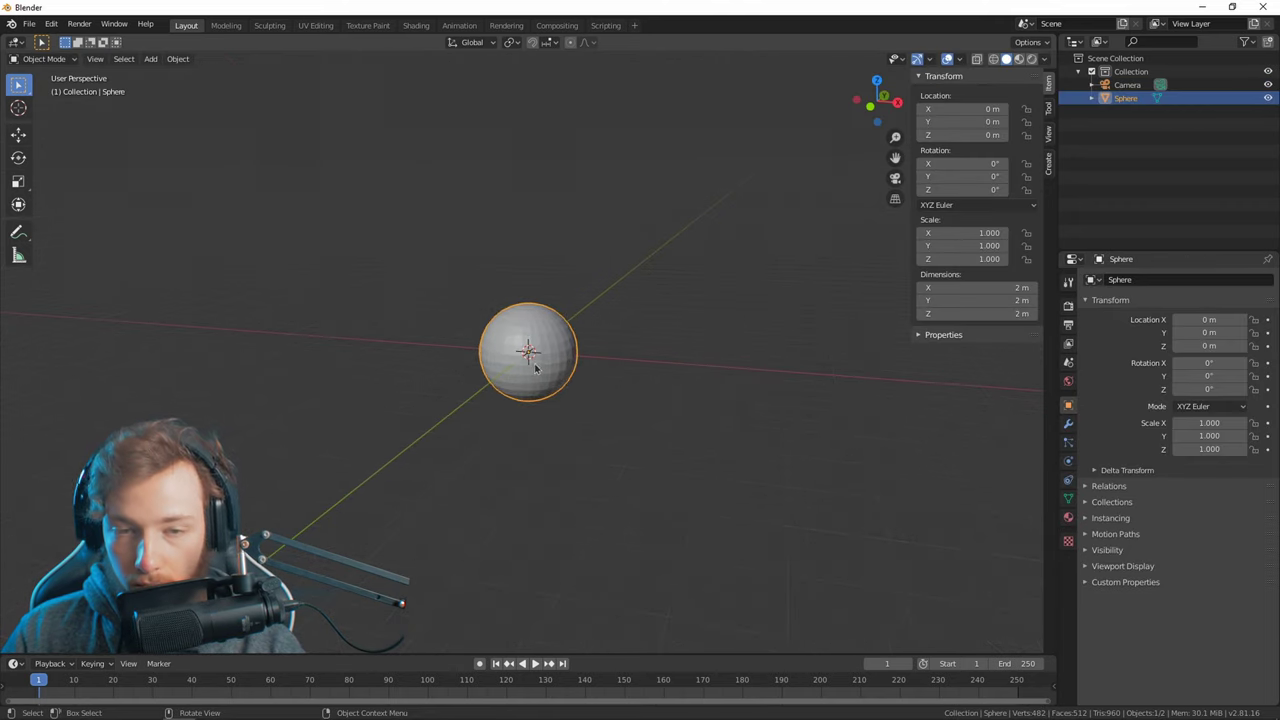
key(ctrl+c)
key(ctrl+v)
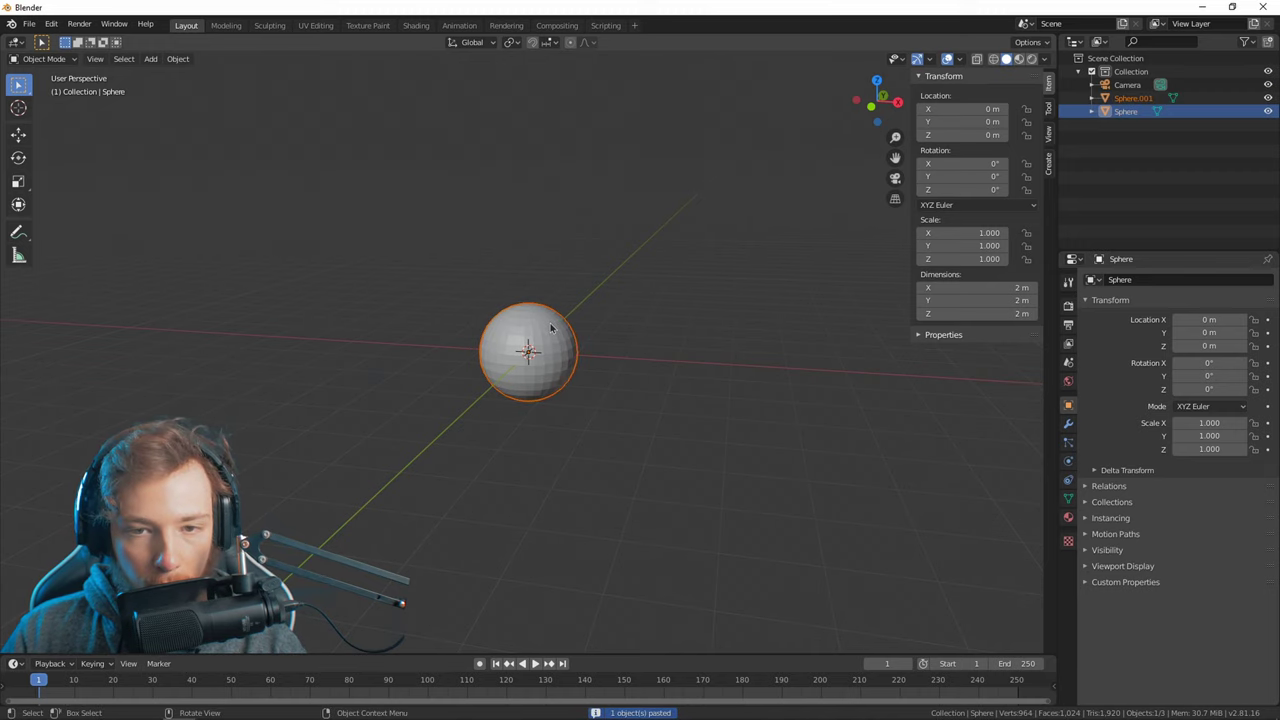
Scale the copied sphere down and place it next to the original, then check the arrangement through the camera.
key(g)
click(470, 262)
middle_drag(458, 356, 674, 289)
key(s)
click(432, 328)
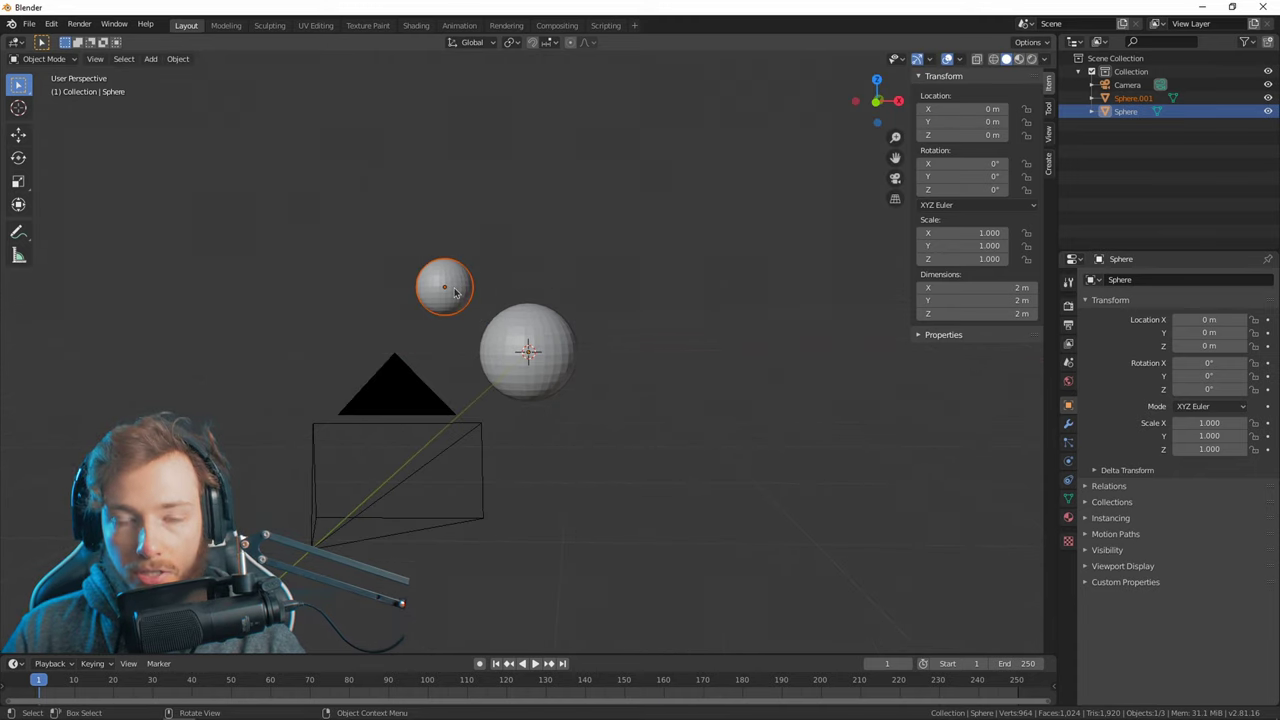
key(g)
click(474, 326)
key(KP_0)
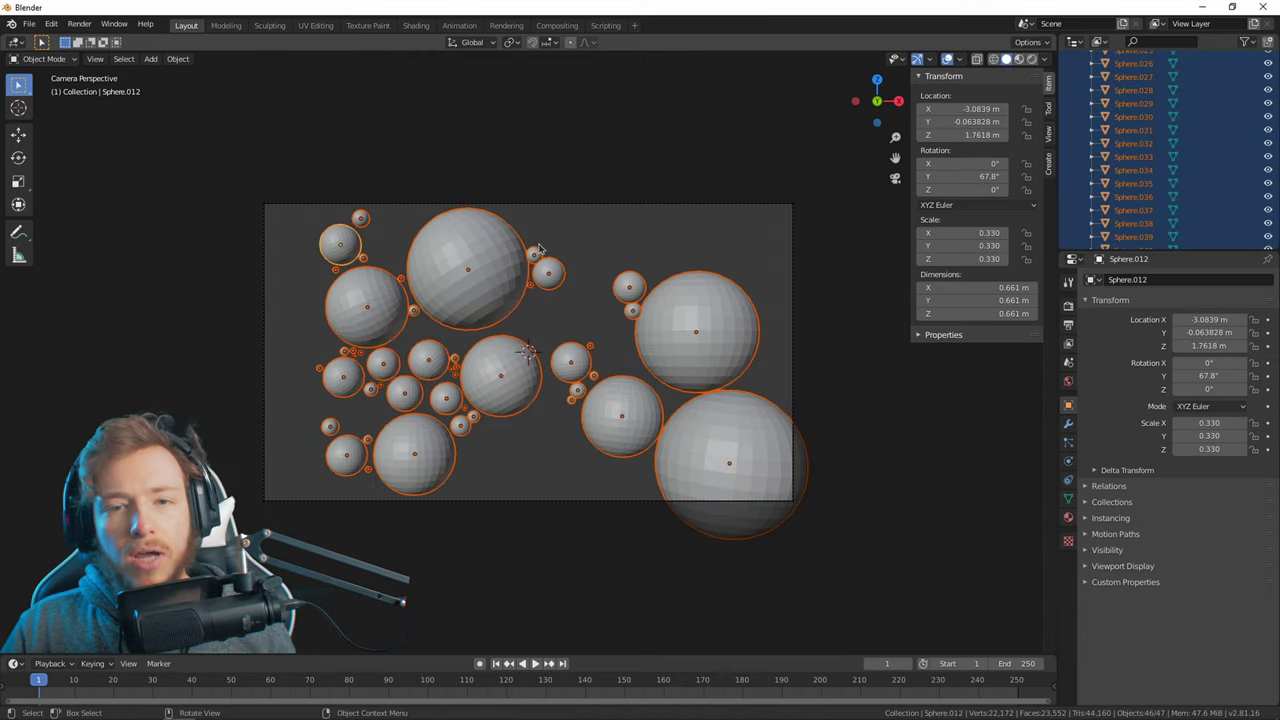
Join all the selected spheres into a single object.
right_click(459, 251)
click(420, 298)
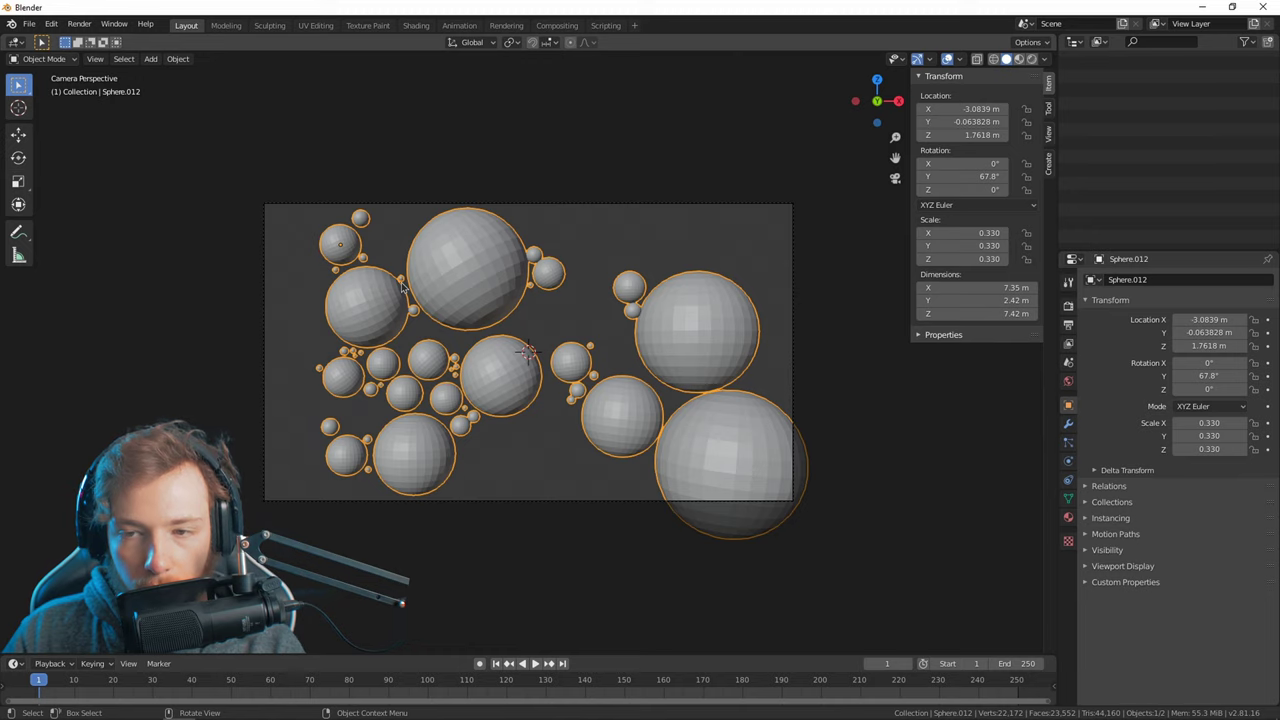
Add an ico sphere at the origin among the joined spheres.
middle_drag(395, 298, 364, 401)
key(shift+a)
mouse_move(363, 401)
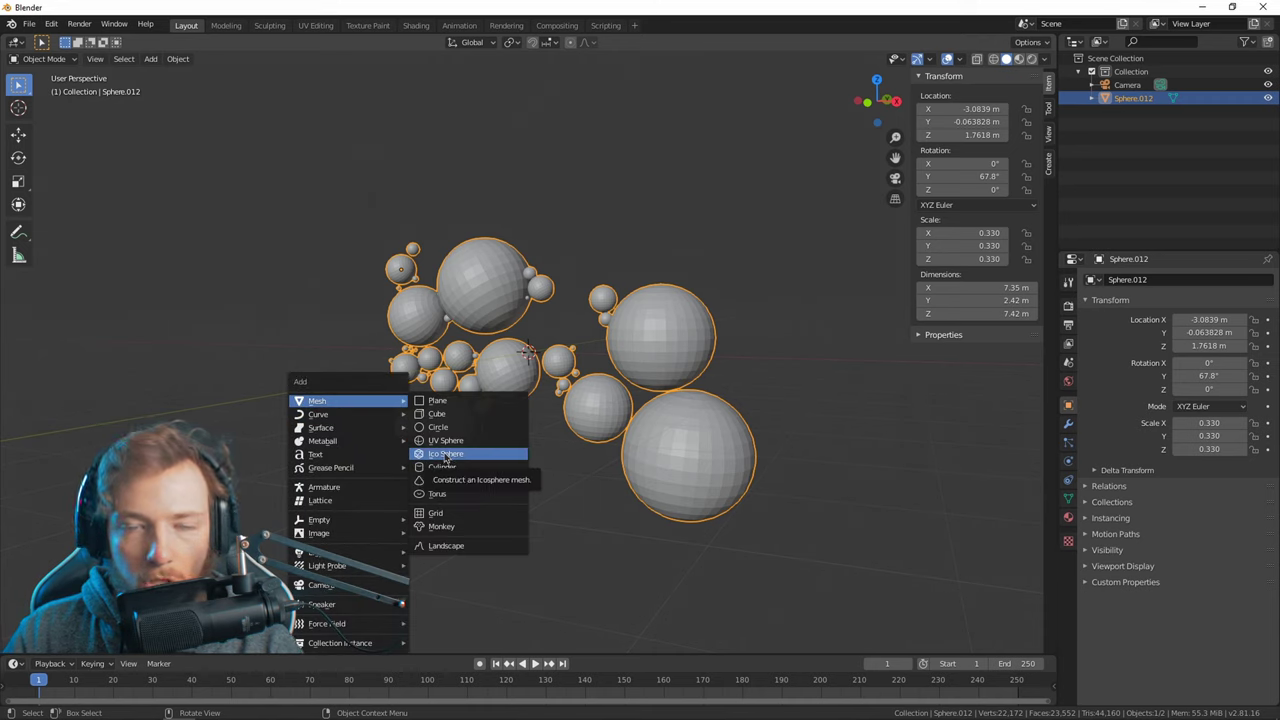
click(445, 457)
middle_drag(445, 457, 493, 441)
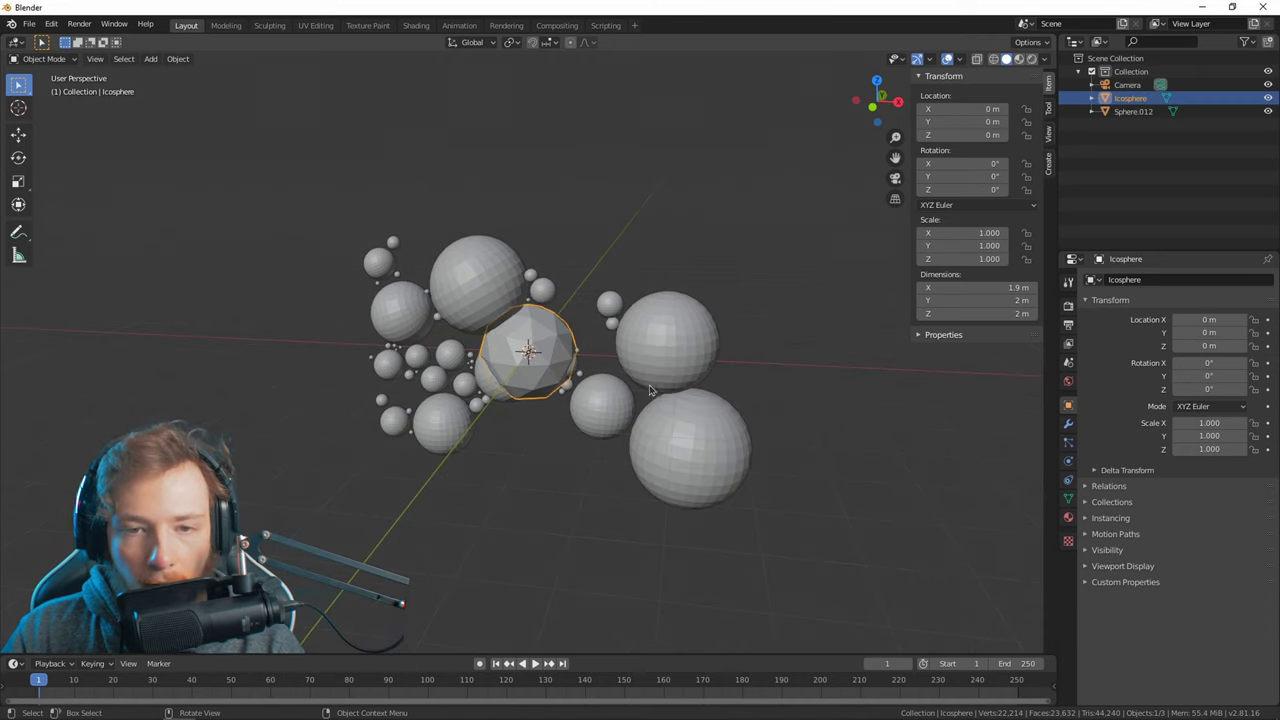
Move the ico sphere along the global X axis to about -7.7 m, just outside the camera frame.
key(g)
key(x)
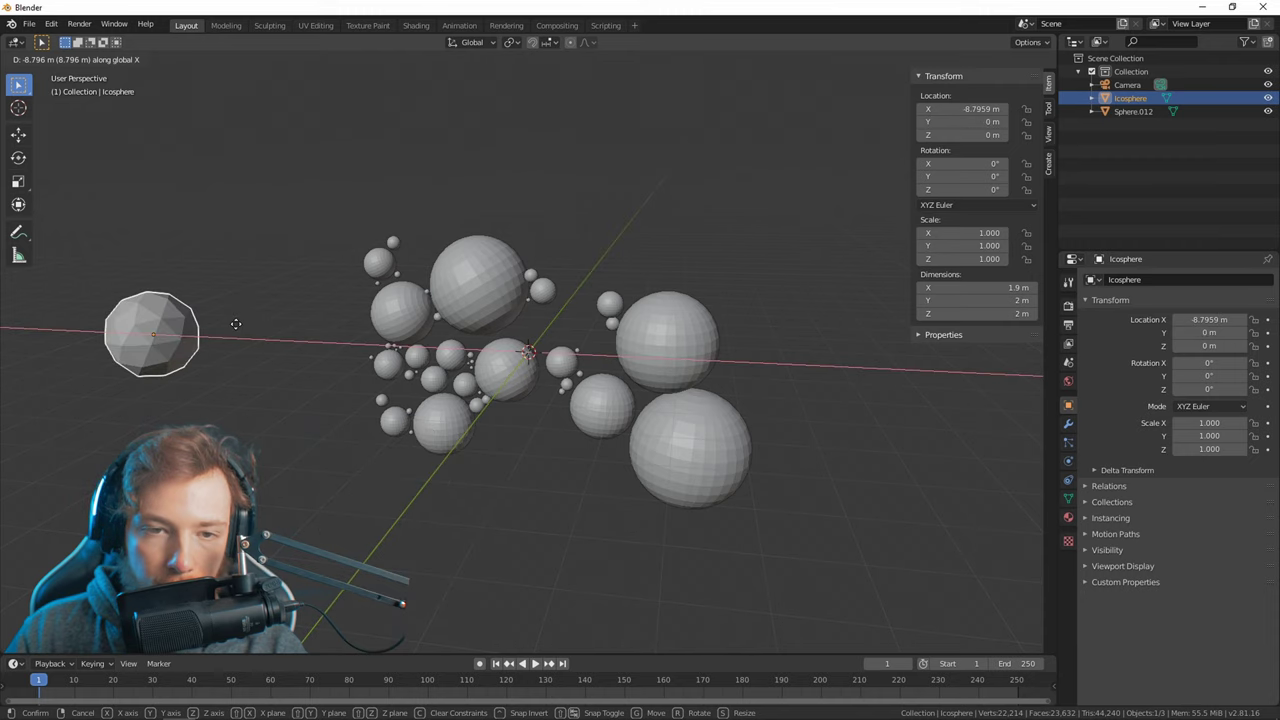
click(211, 363)
middle_drag(211, 363, 303, 347)
key(KP_0)
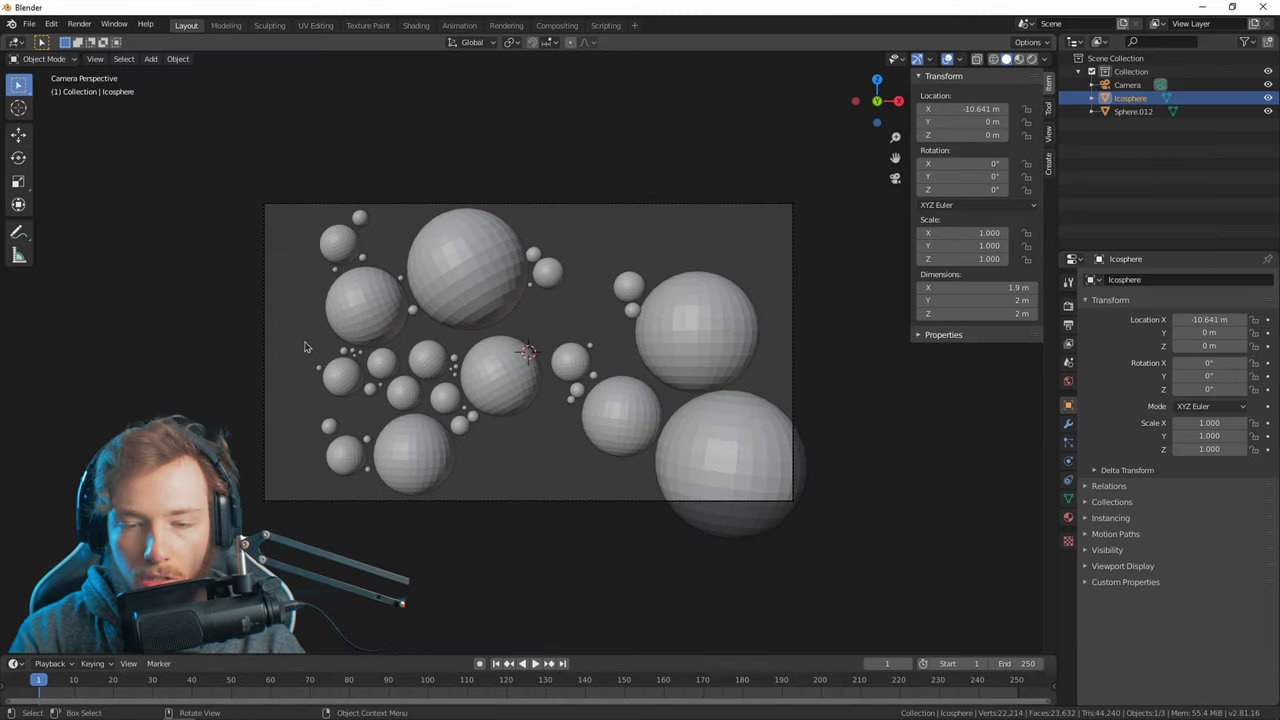
key(g)
key(y)
key(x)
click(483, 335)
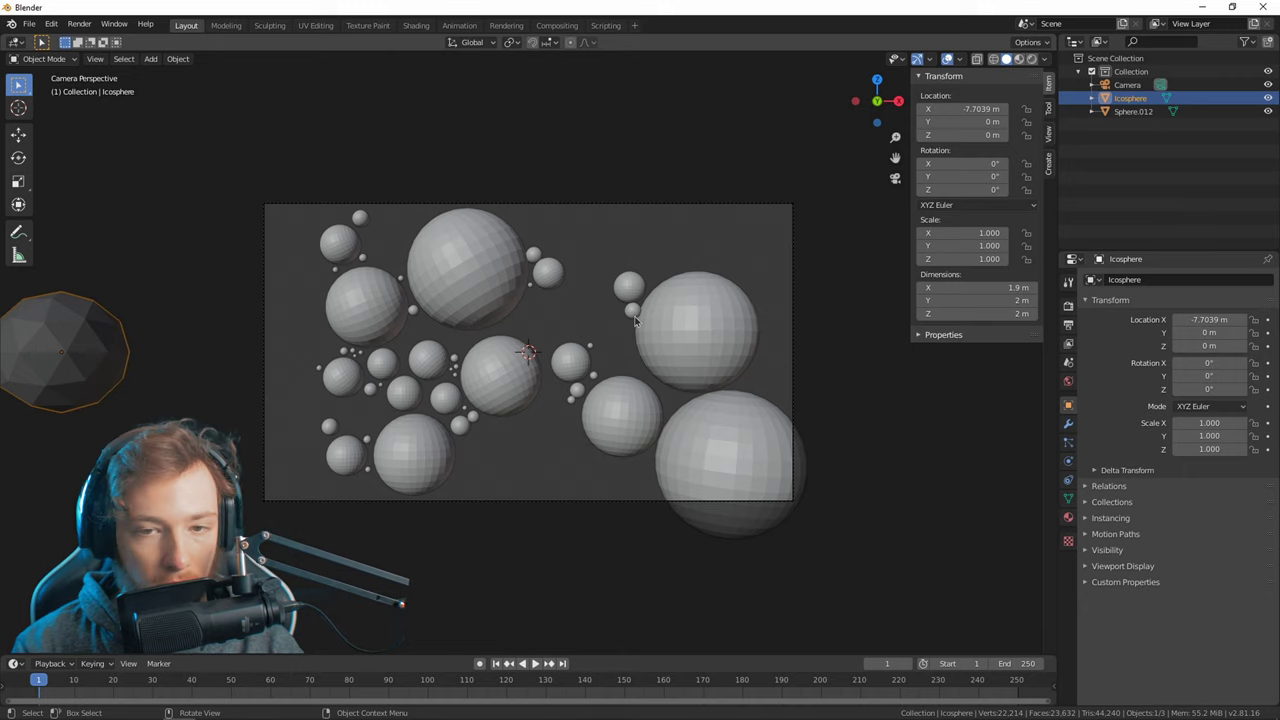
Add a particle system to the ico sphere and play the animation to preview its emission.
key(KP_0)
click(1068, 443)
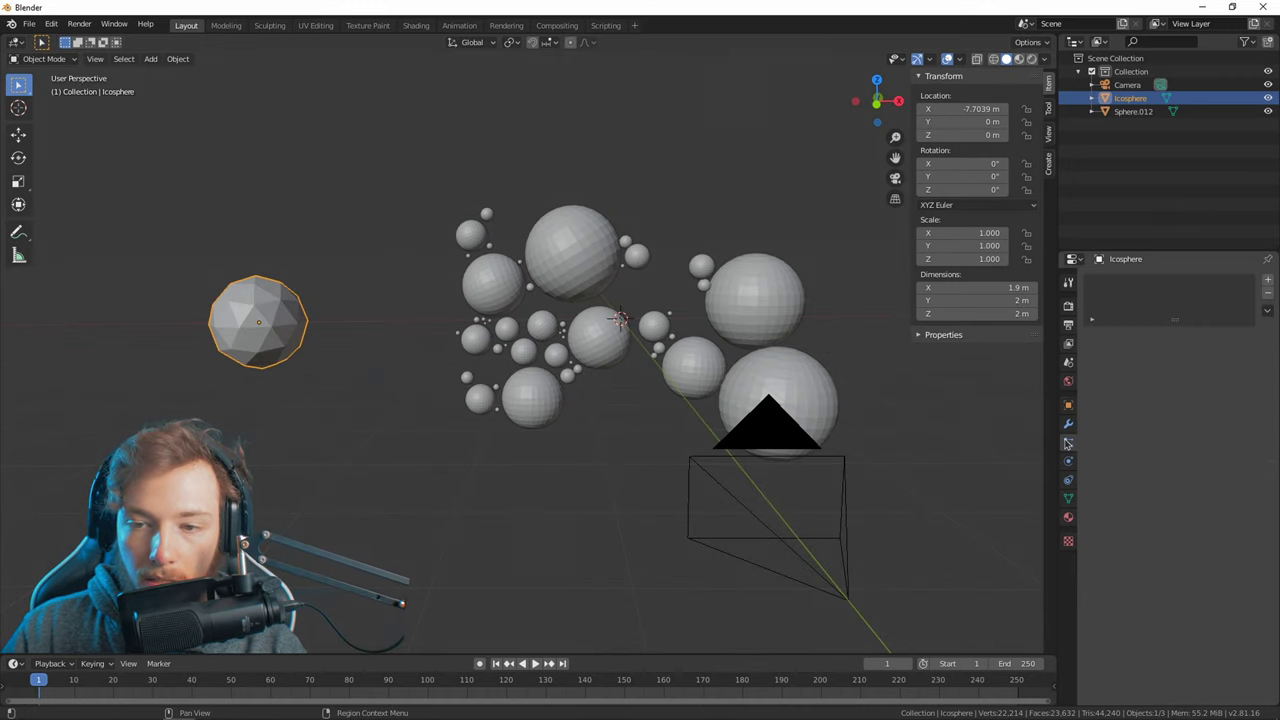
click(1268, 282)
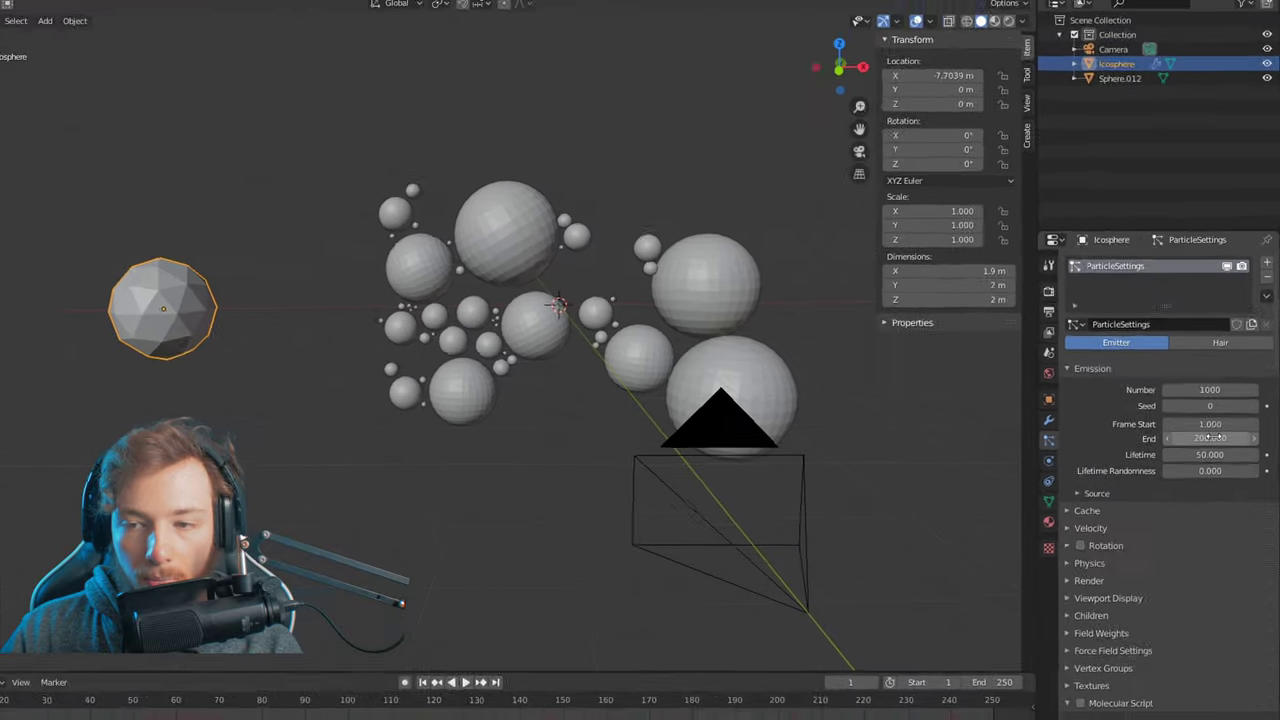
key(space)
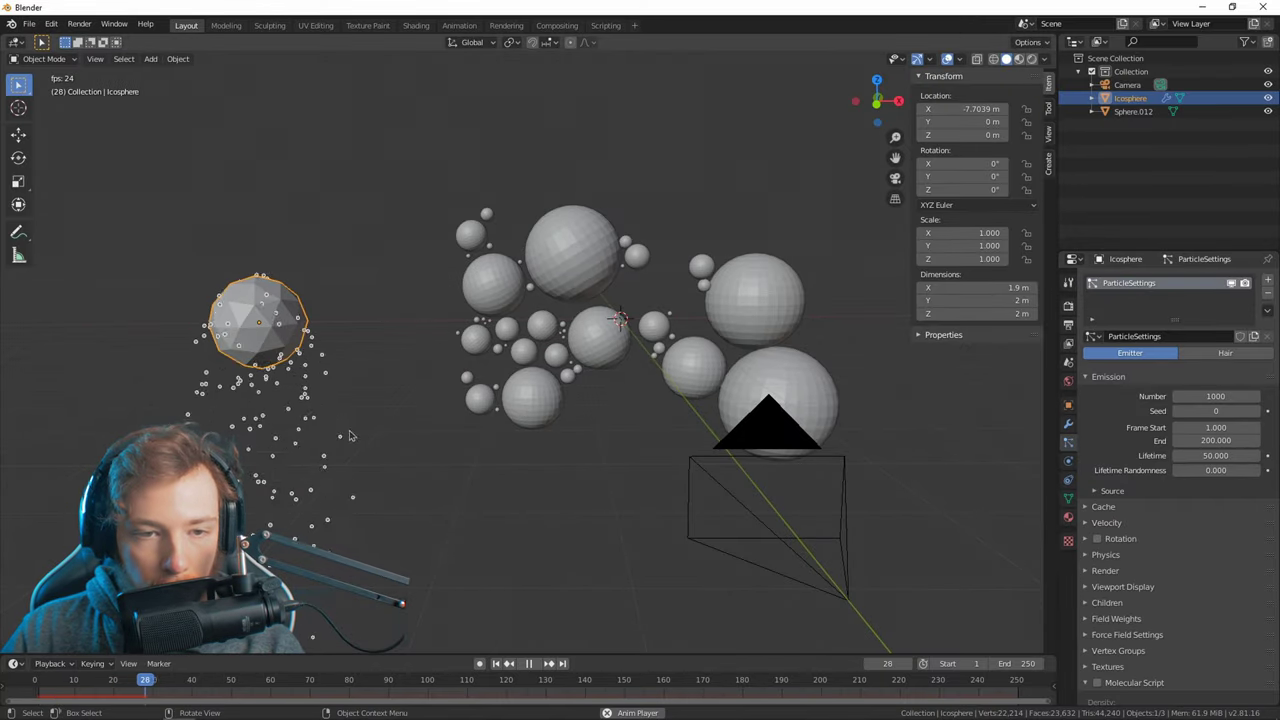
key(space)
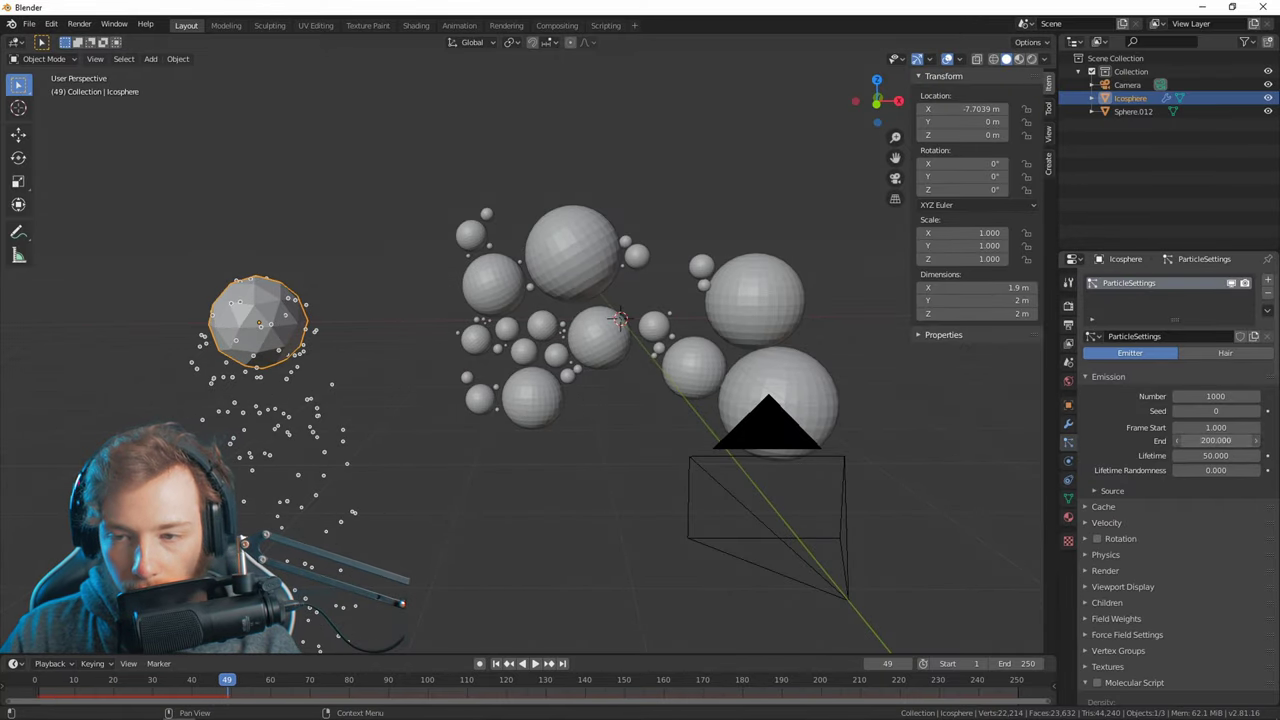
Set the particle emission's end frame to 1 and replay the animation from the first frame.
click(1218, 441)
text(1)
key(Return)
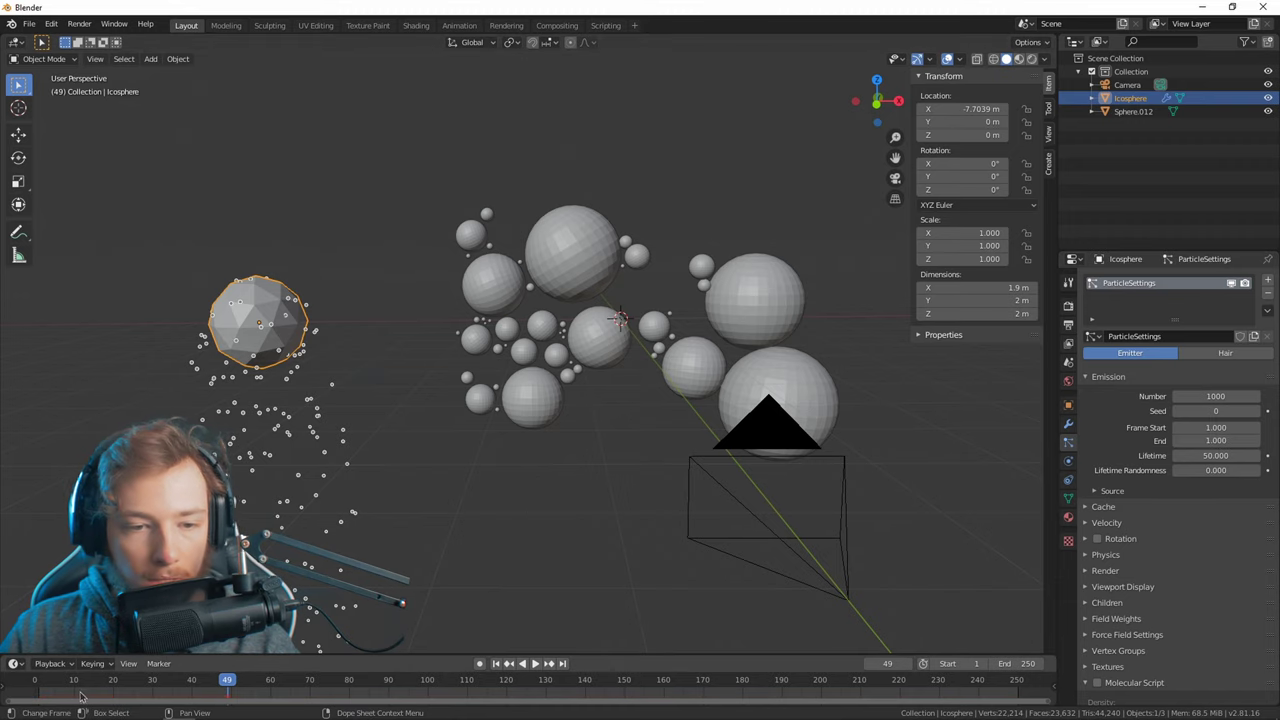
key(shift+Left)
key(space)
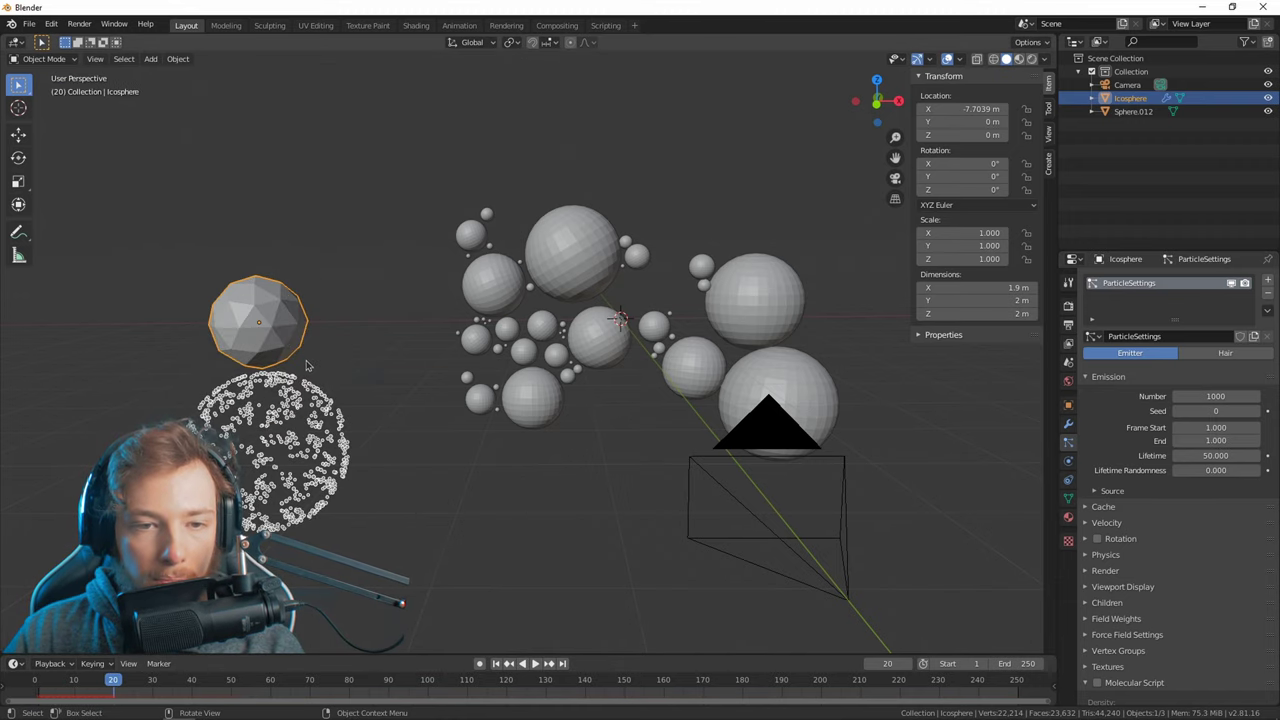
key(space)
click(496, 663)
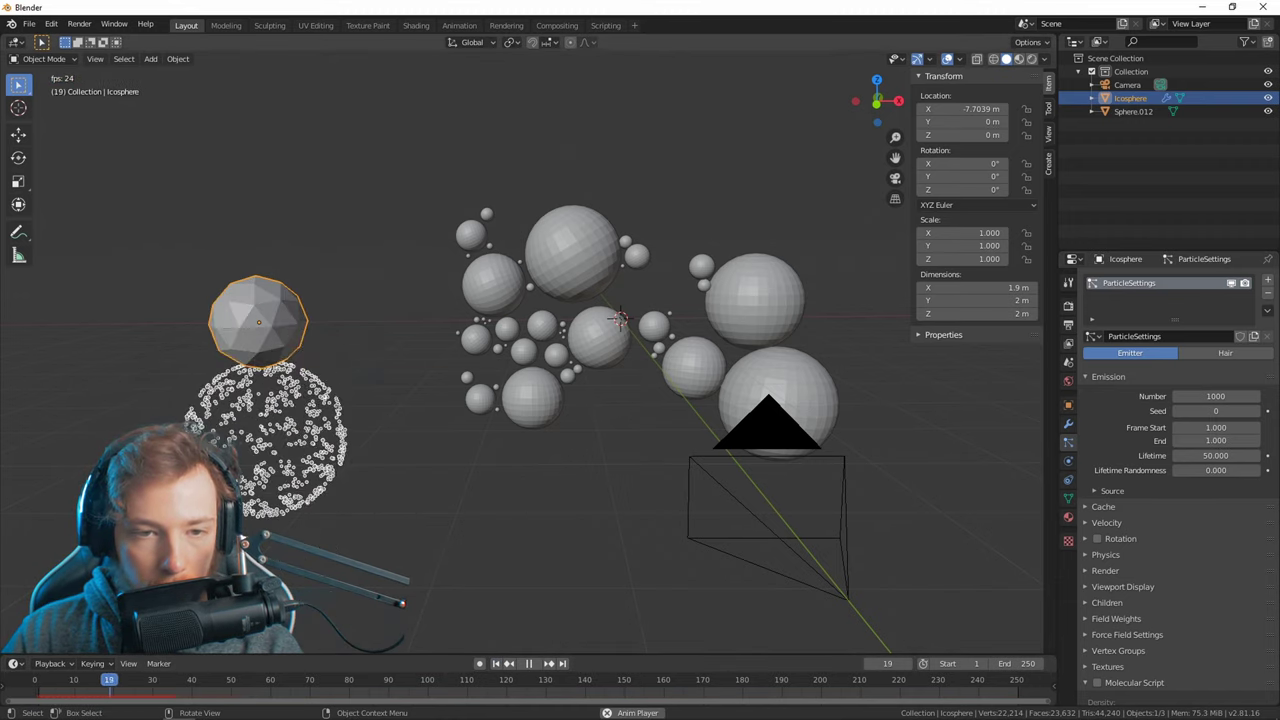
key(space)
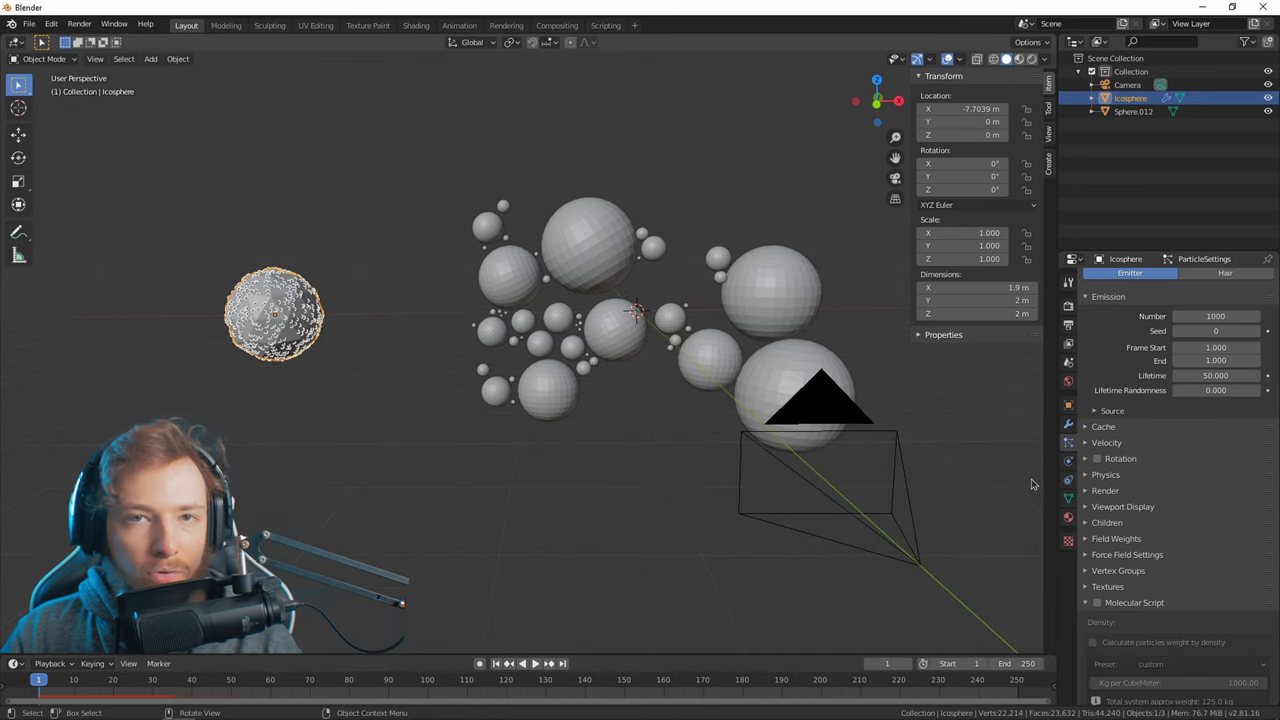
Set the gravity field weight of the ico sphere's particles to 0 and check where the scene-wide gravity option is.
click(1116, 539)
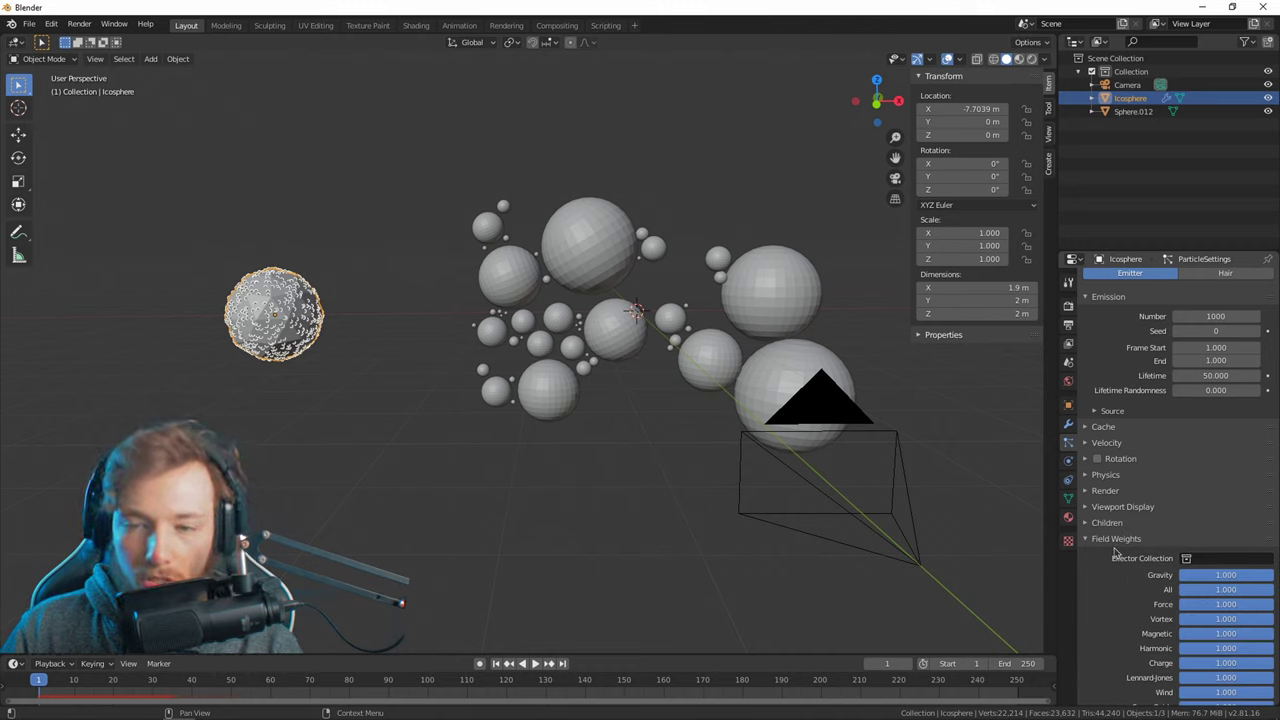
drag(1218, 580, 1158, 563)
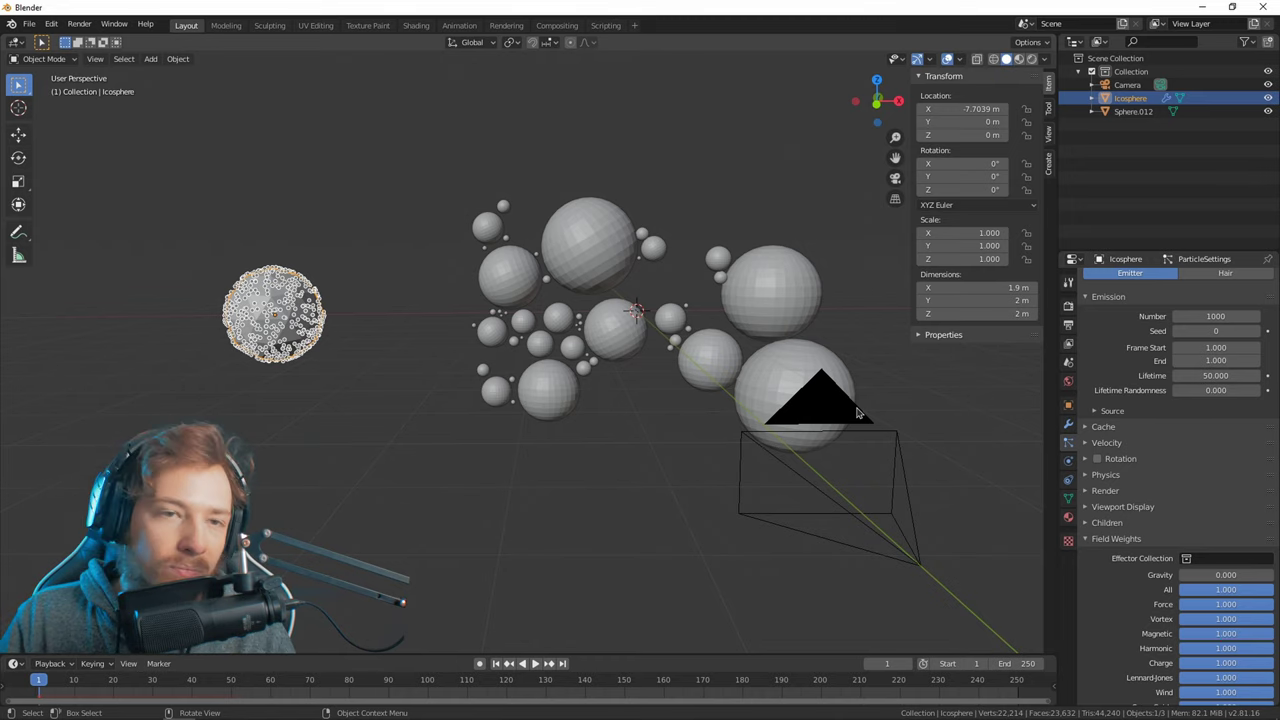
click(1068, 363)
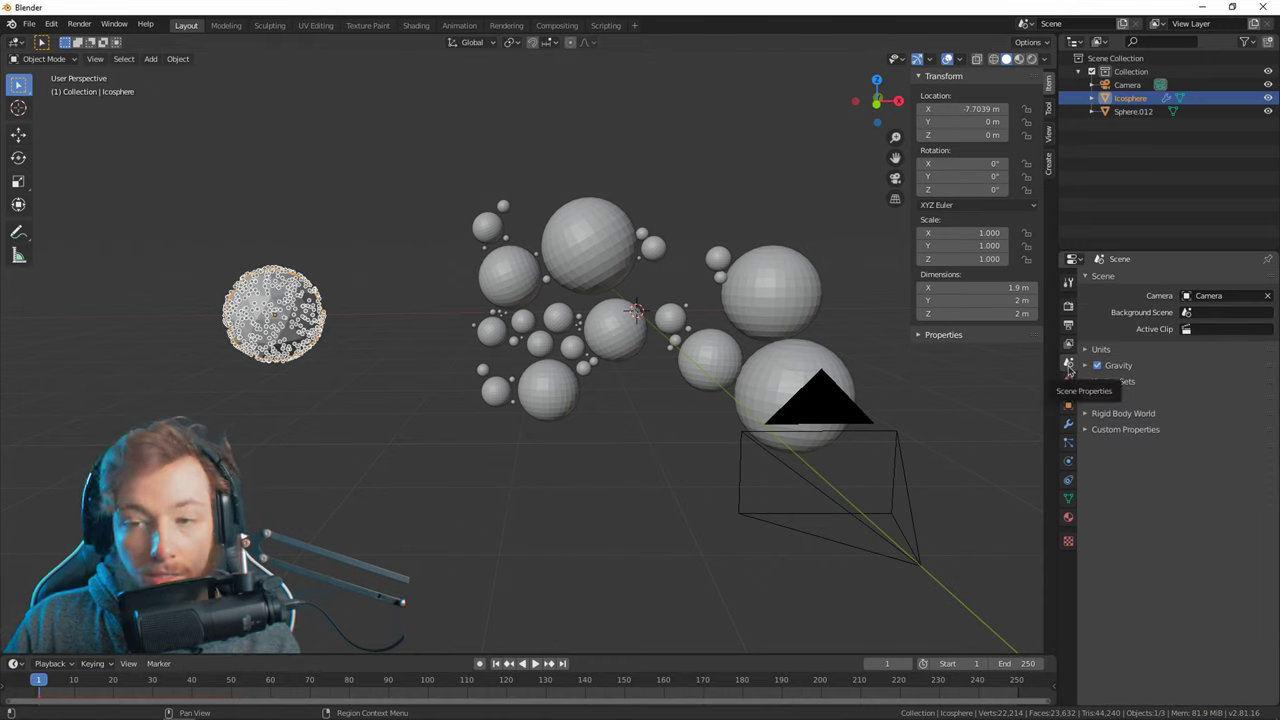
click(1068, 441)
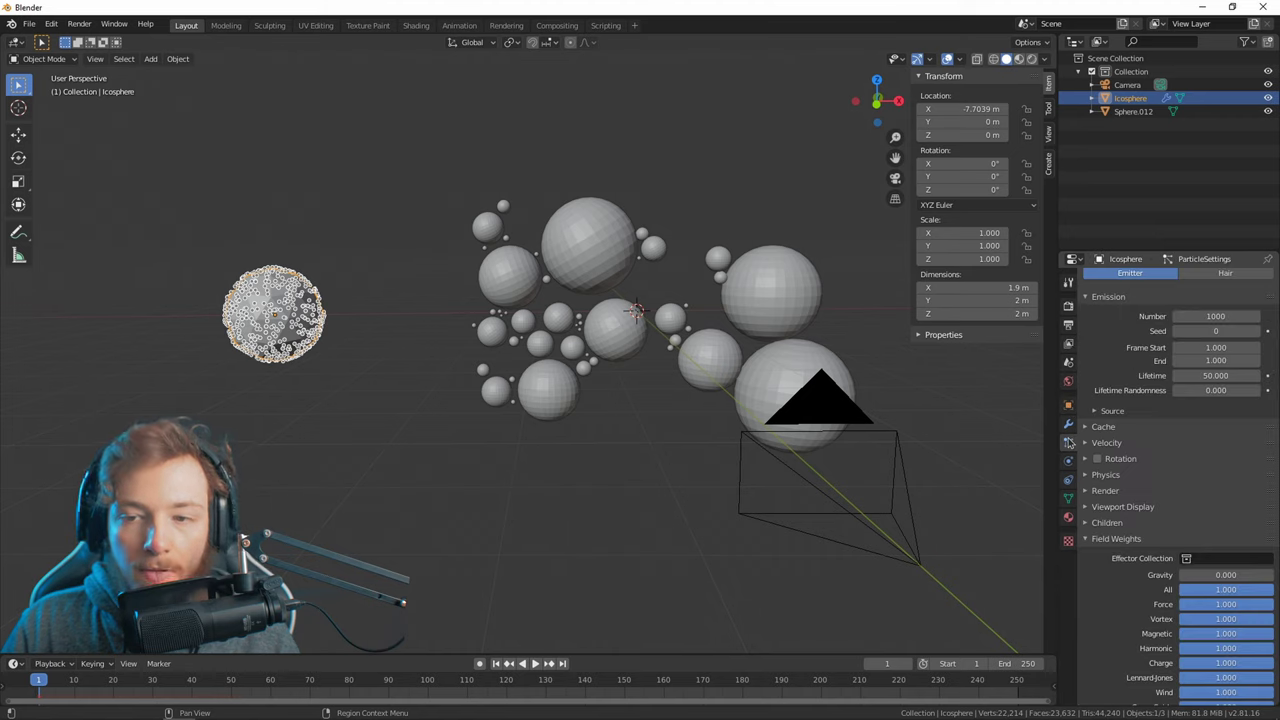
click(1112, 539)
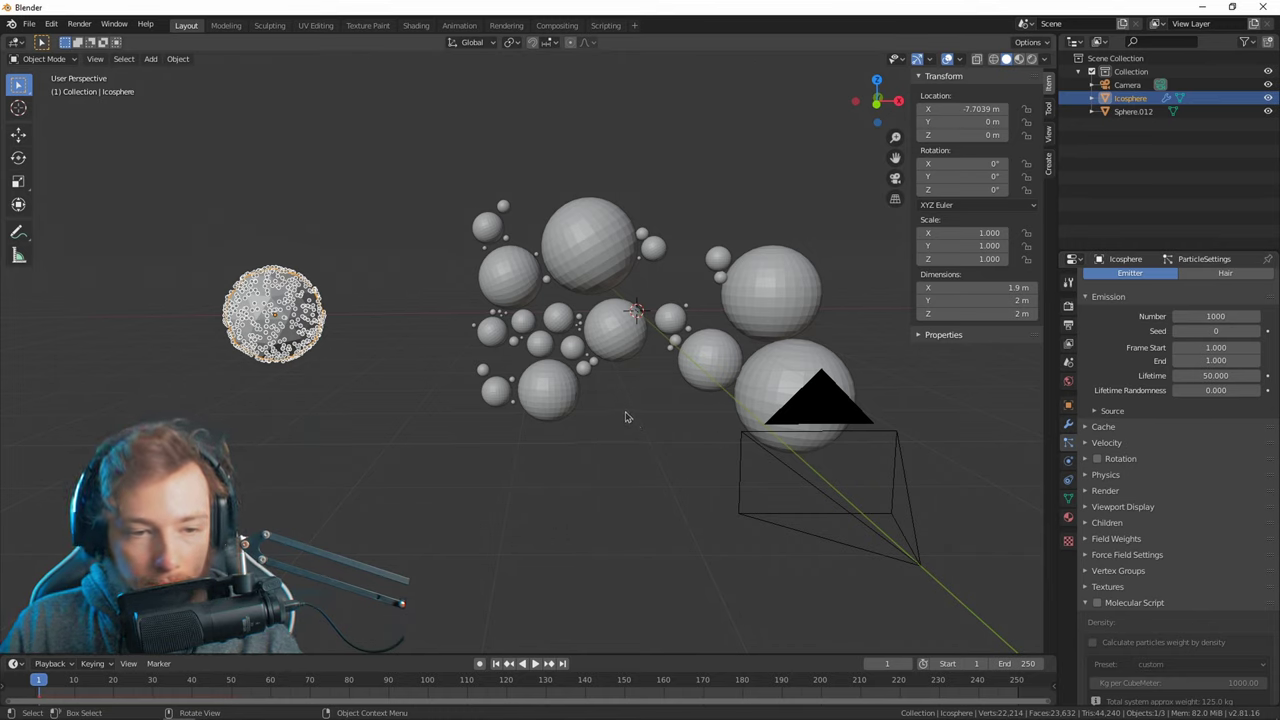
Set the ico sphere's particle lifetime to 250 frames, replay the animation from the first frame and rewind it.
key(space)
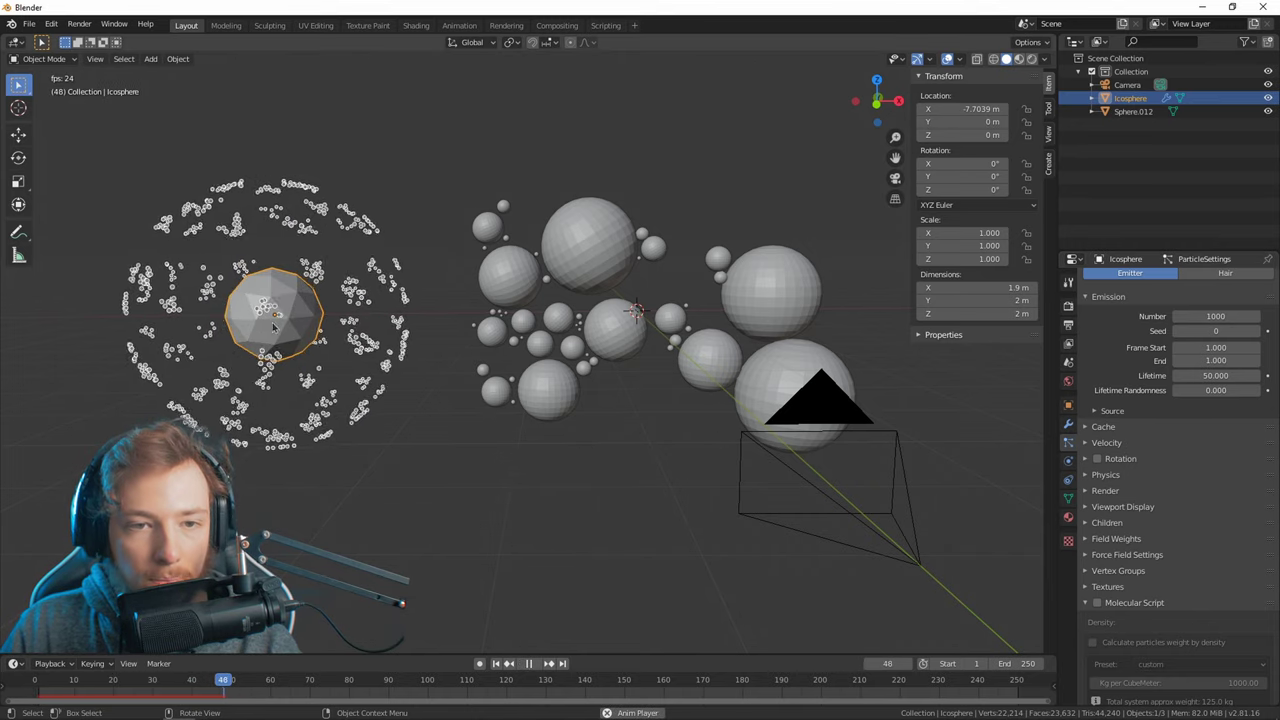
key(space)
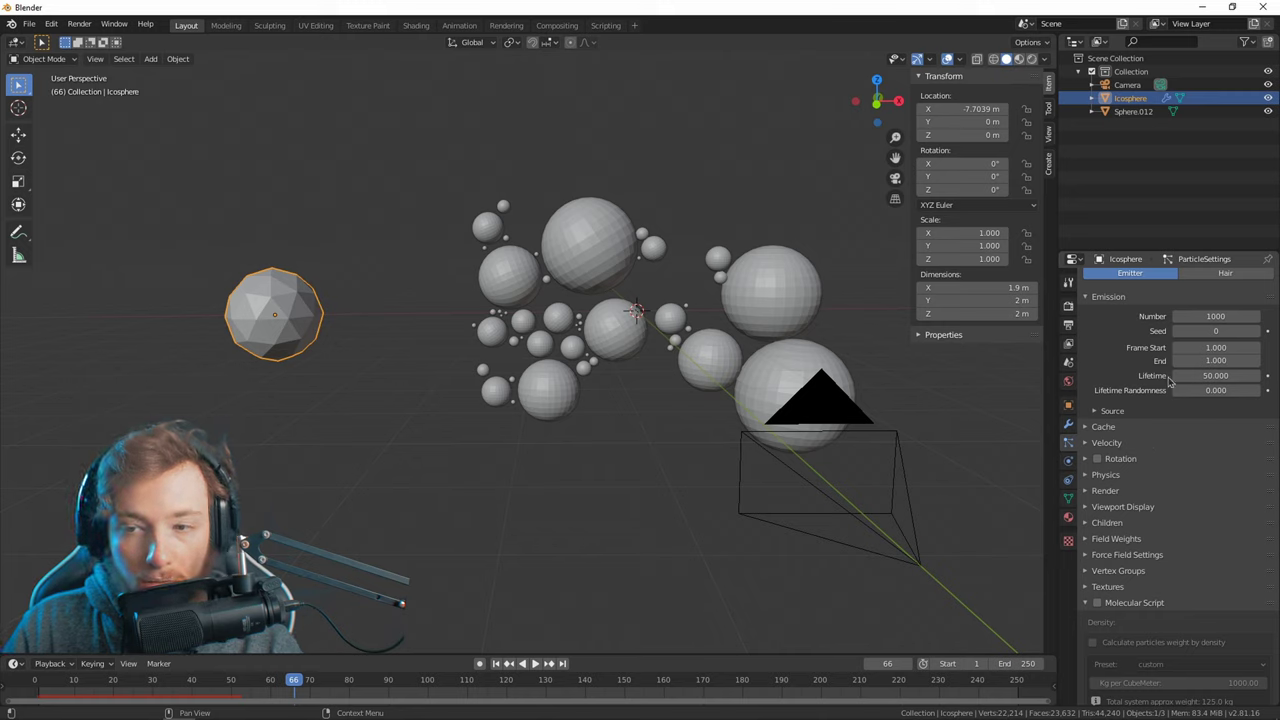
click(1204, 375)
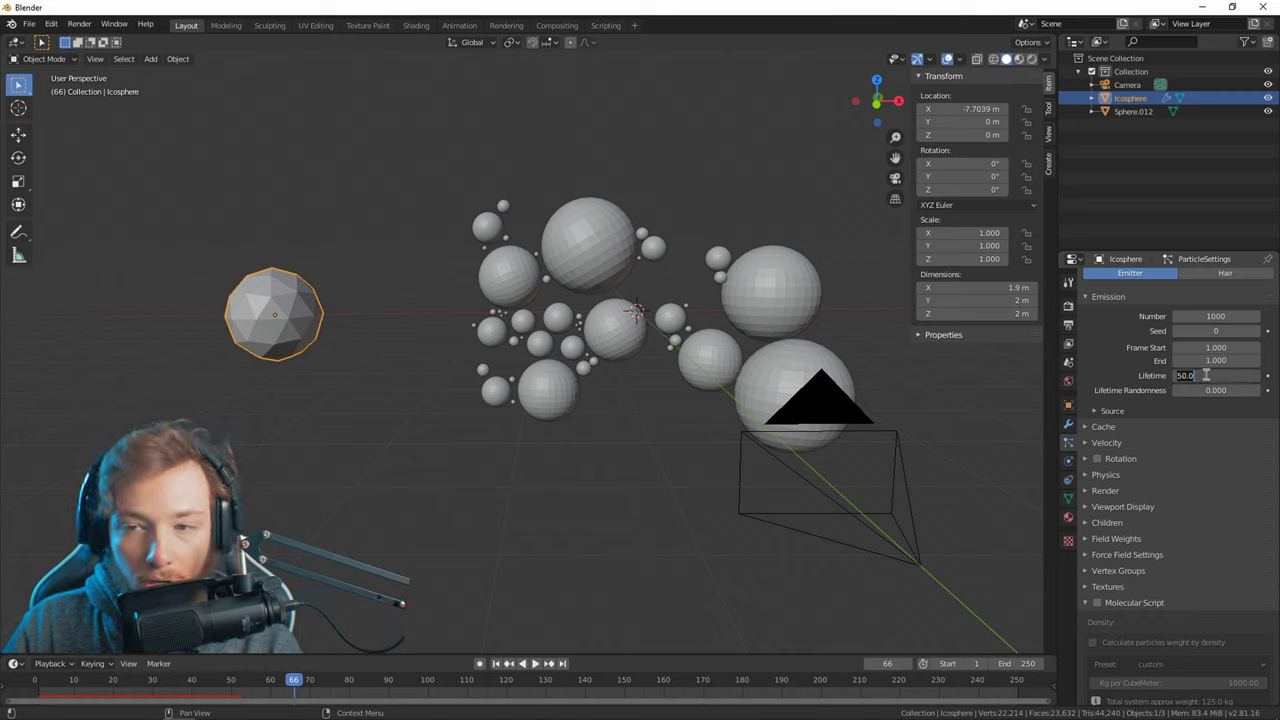
key(Return)
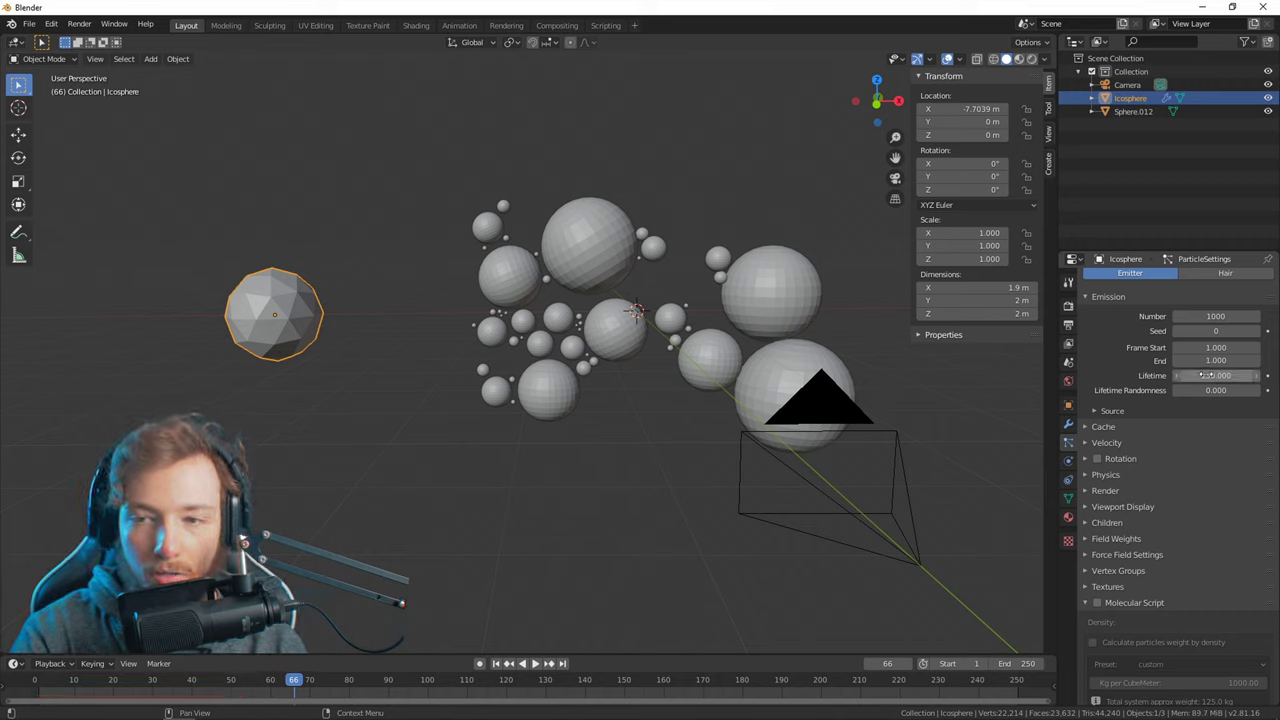
click(495, 663)
key(space)
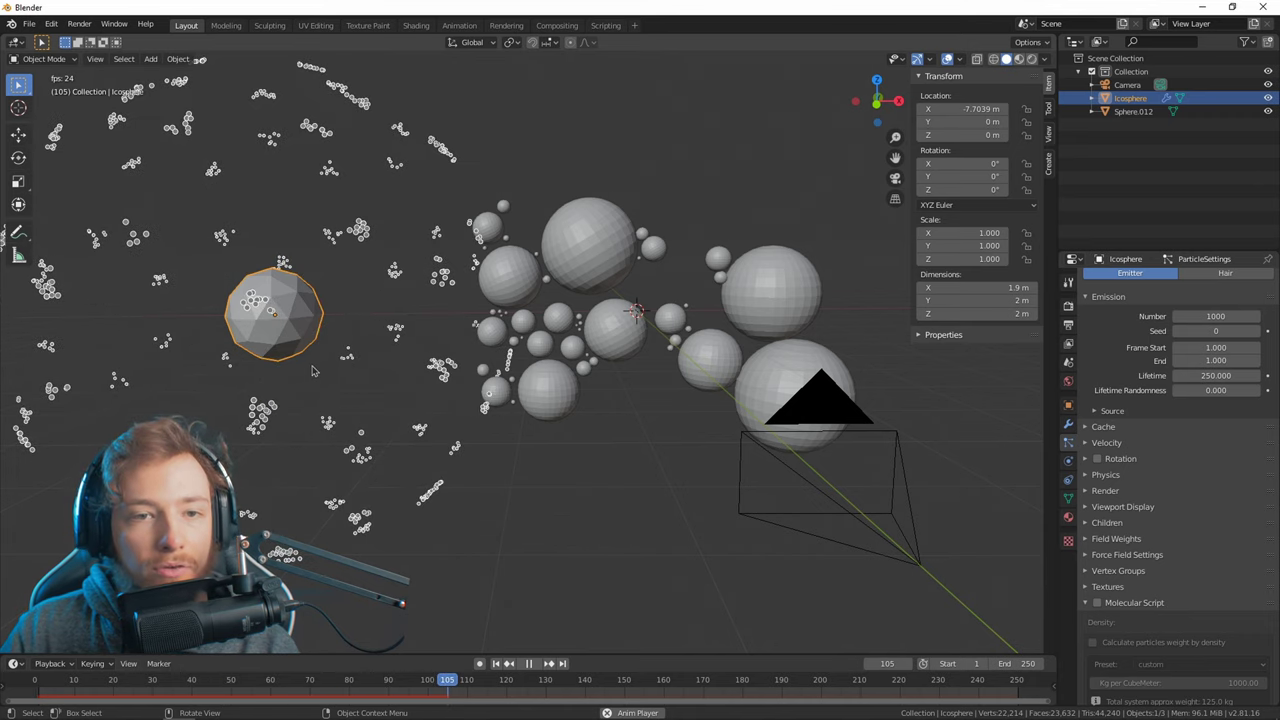
key(space)
click(495, 663)
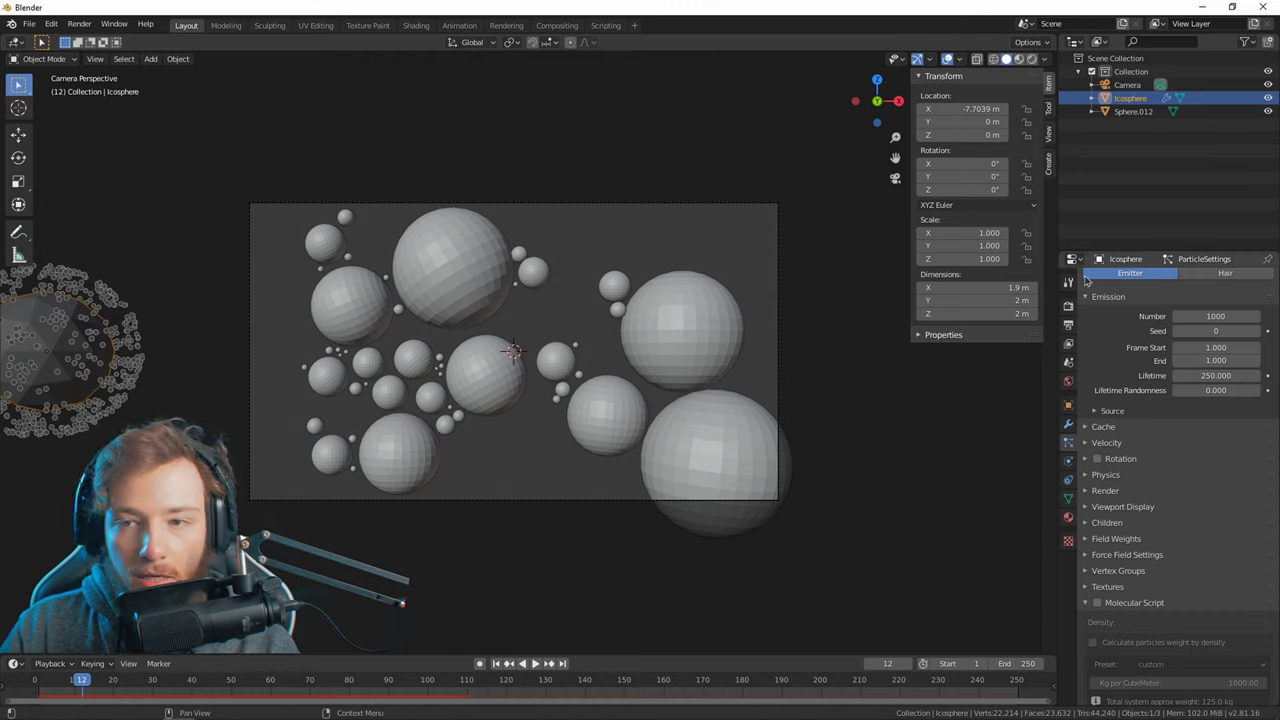
Render the ico sphere's particles as an Object instead of as halos.
click(1117, 492)
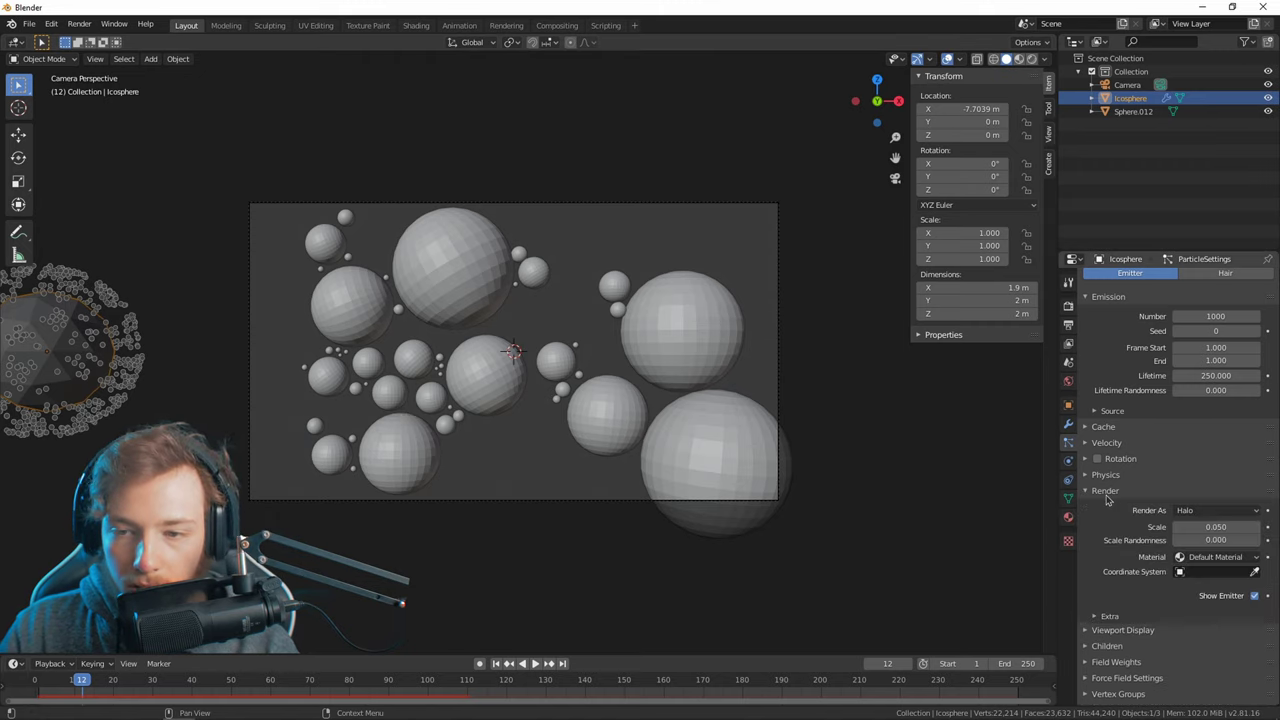
click(1182, 512)
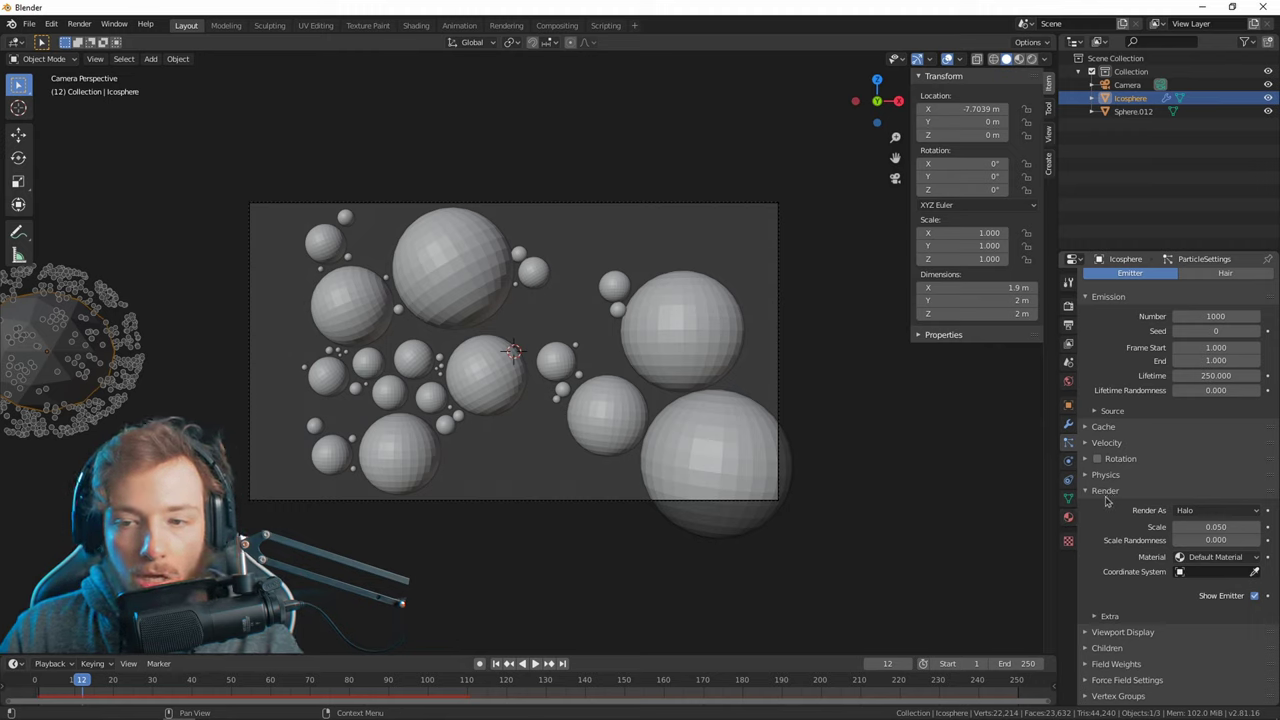
click(1192, 515)
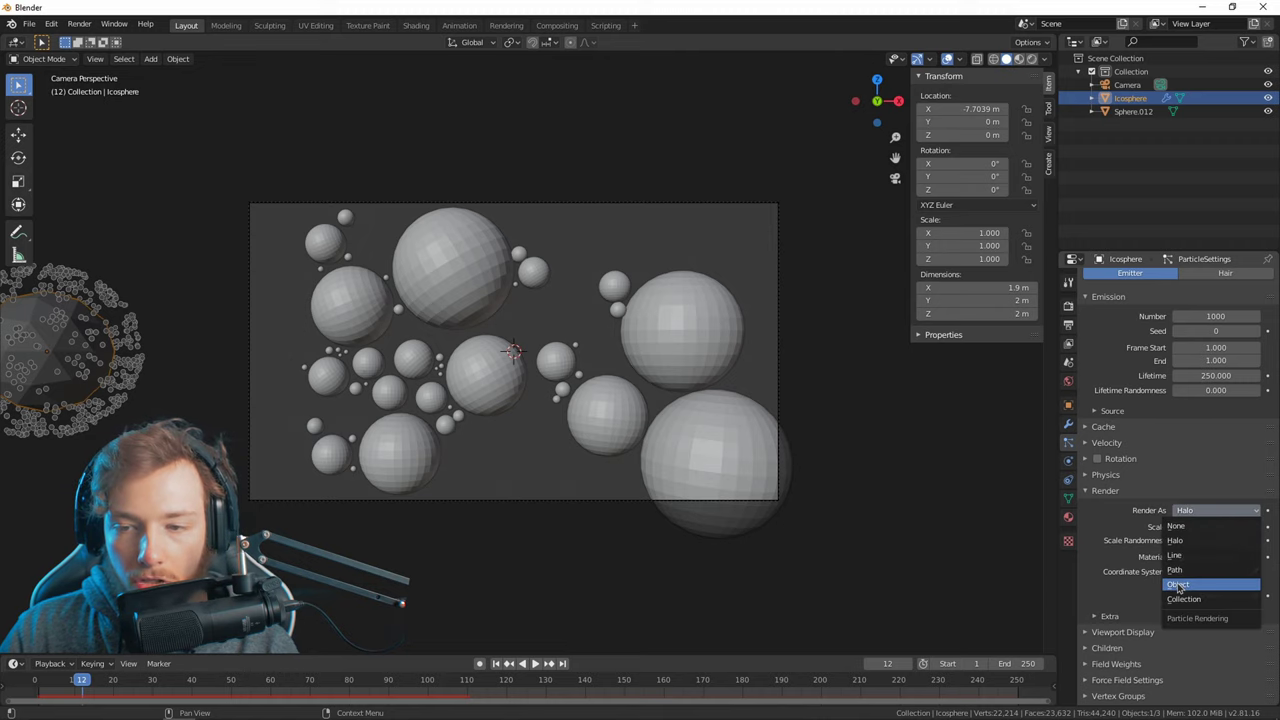
click(1180, 587)
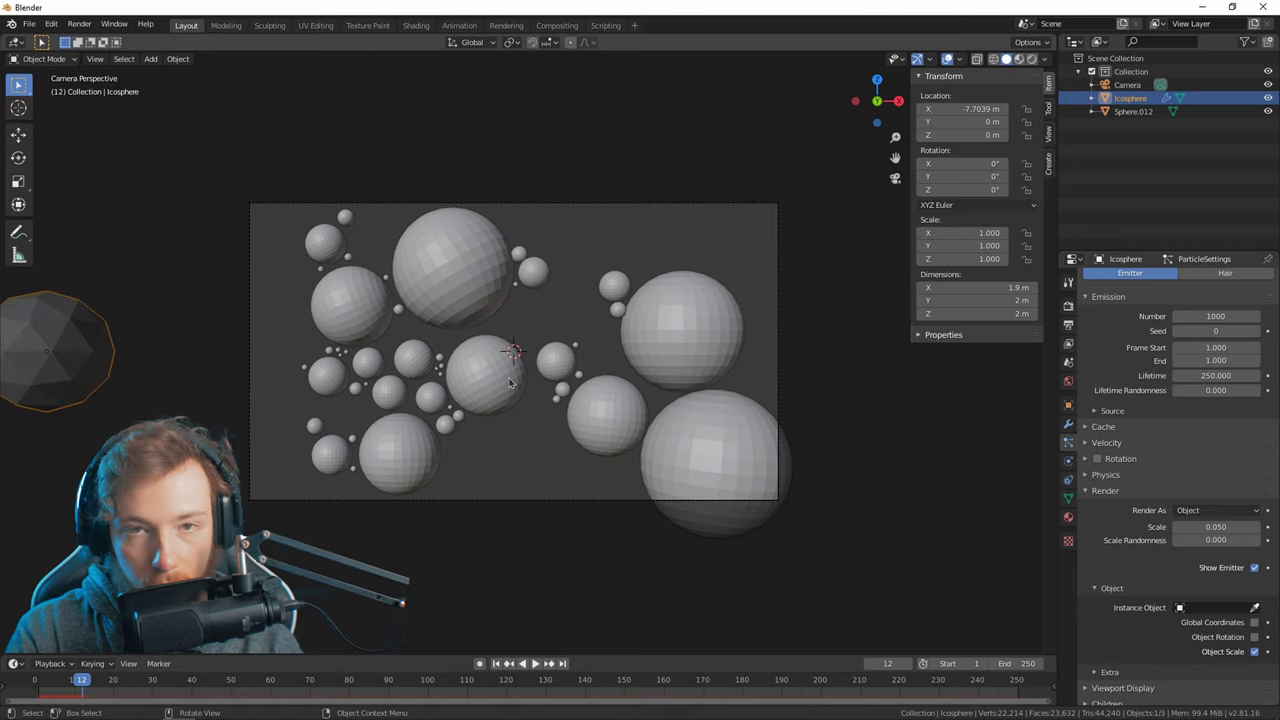
Add a UV sphere and move it along the X axis to about -11.16 m, beyond the ico sphere emitter.
middle_drag(510, 383, 460, 340)
key(shift+a)
mouse_move(455, 336)
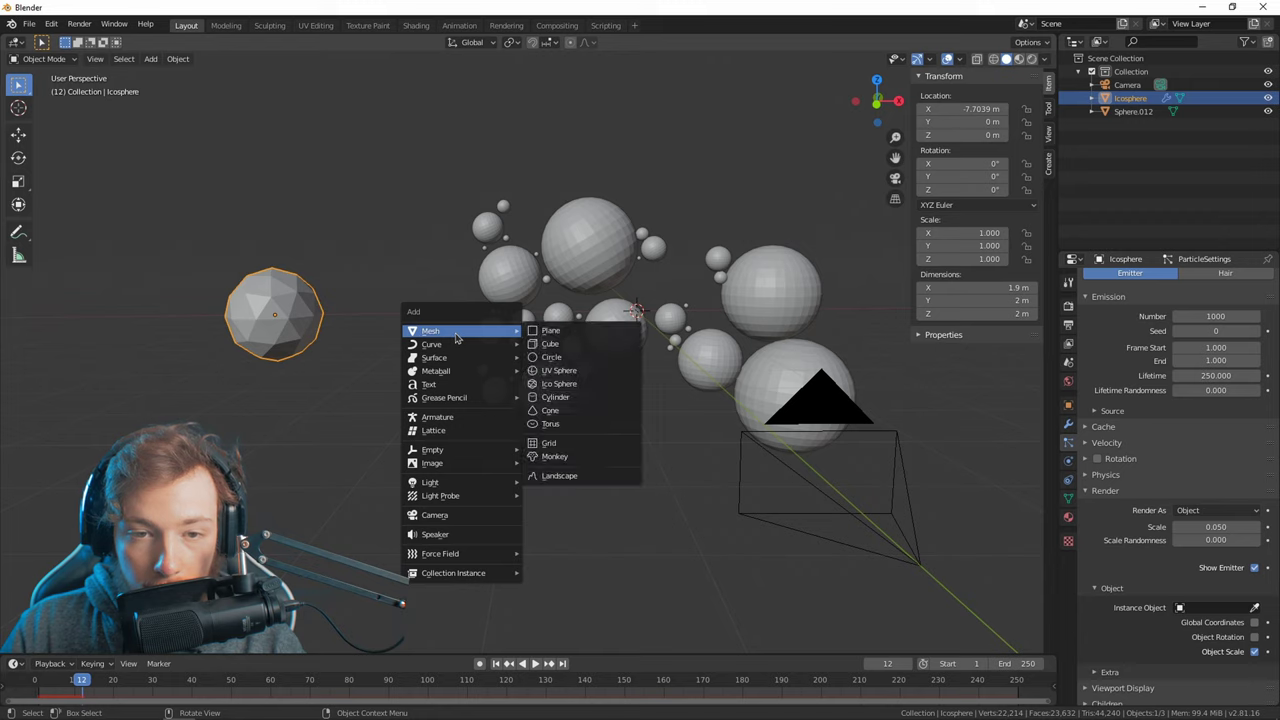
click(564, 371)
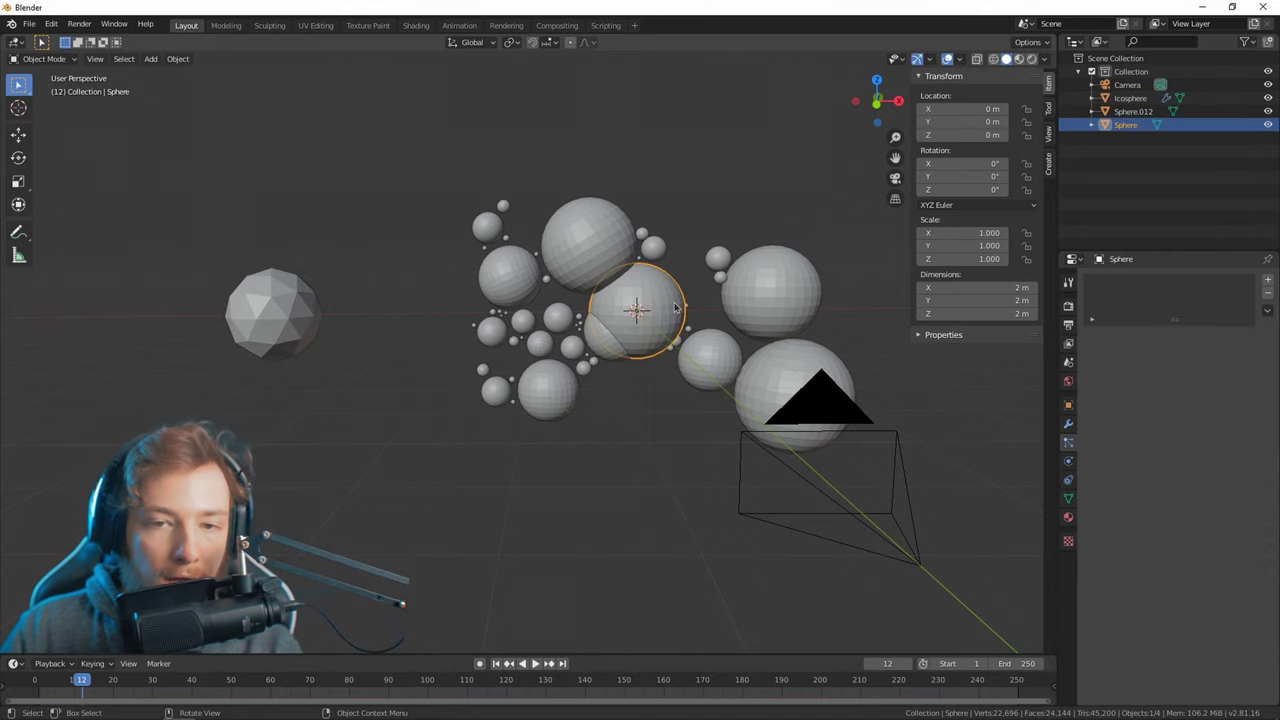
key(g)
key(x)
click(176, 324)
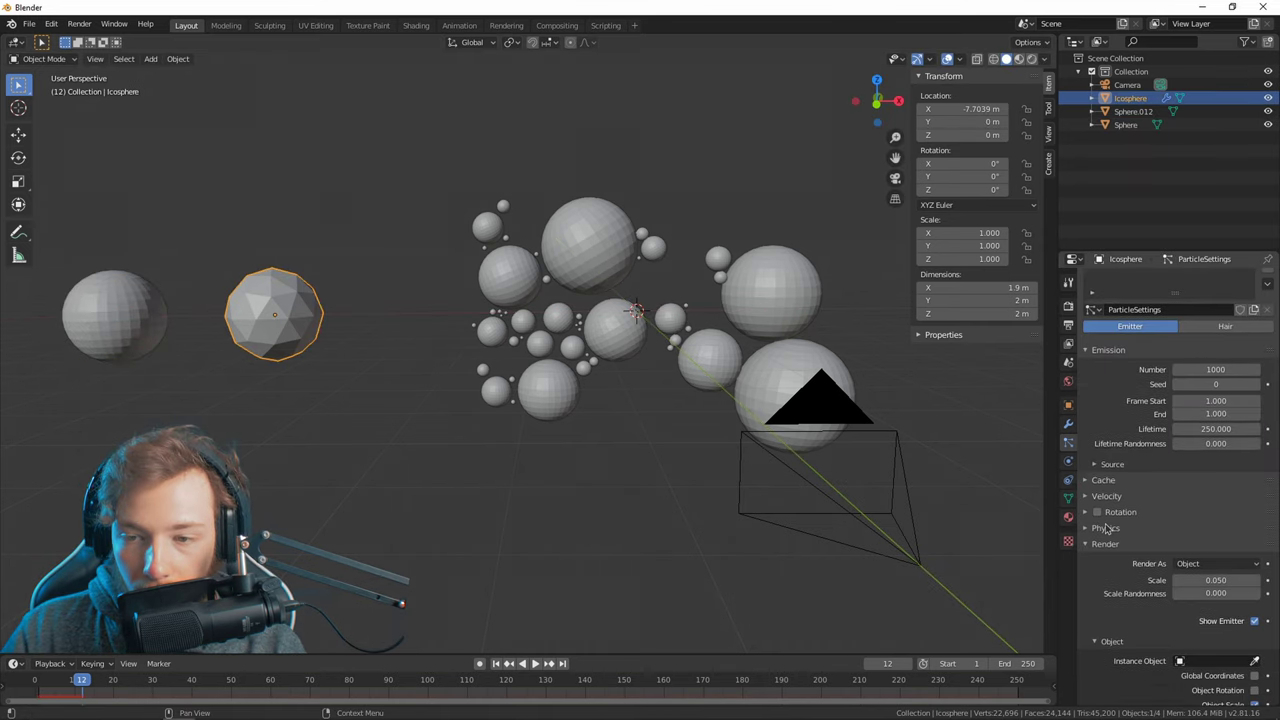
Assign the sphere named particles as the emitter's instance object and play the animation to preview the instances.
click(1205, 687)
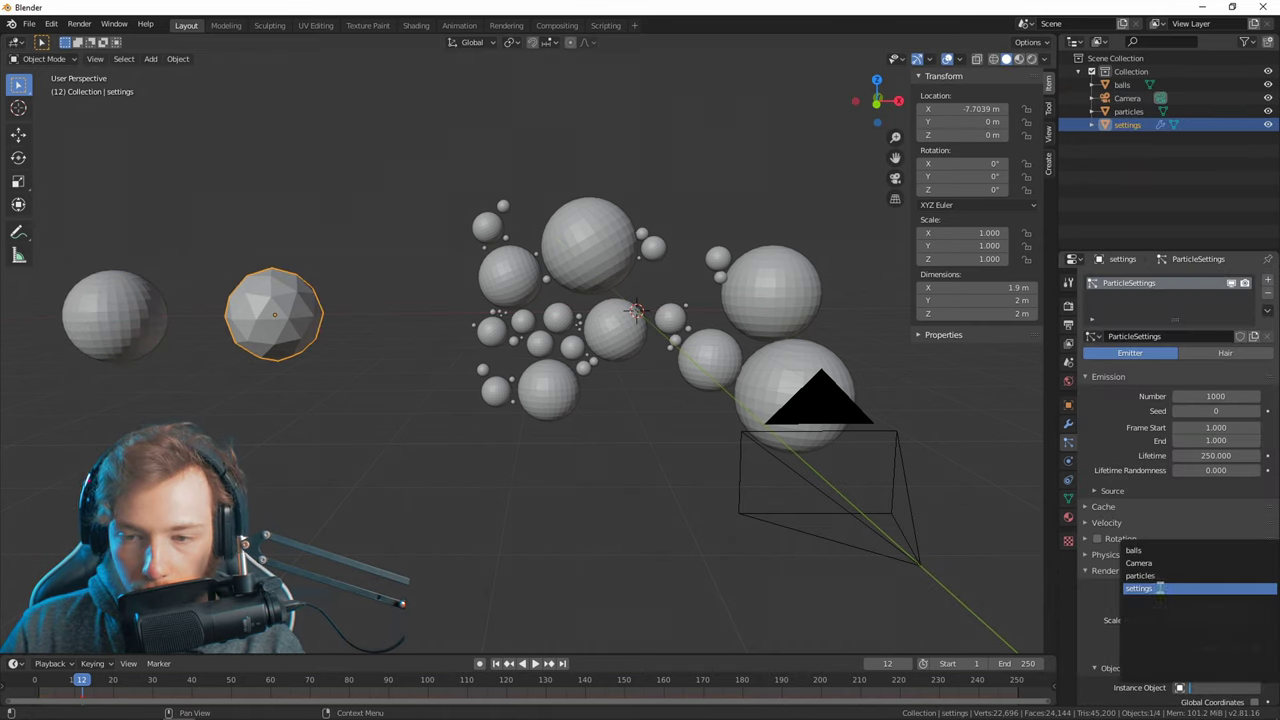
click(1140, 576)
click(115, 305)
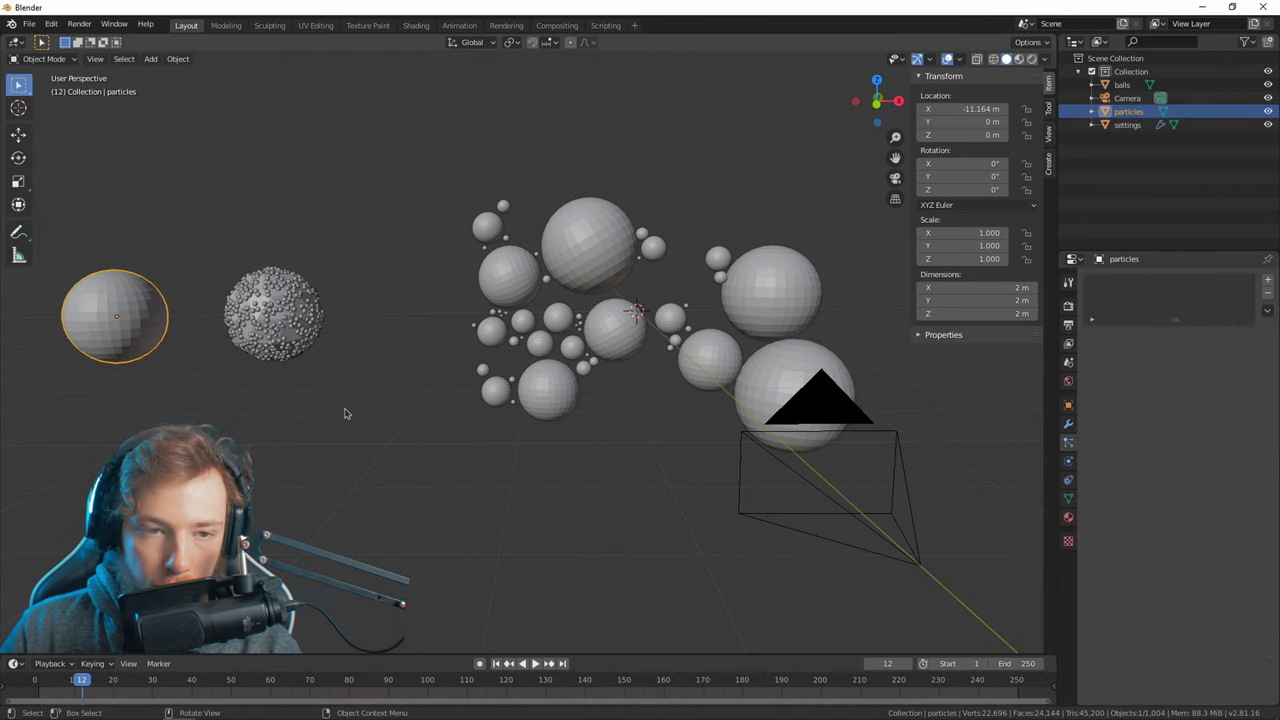
key(space)
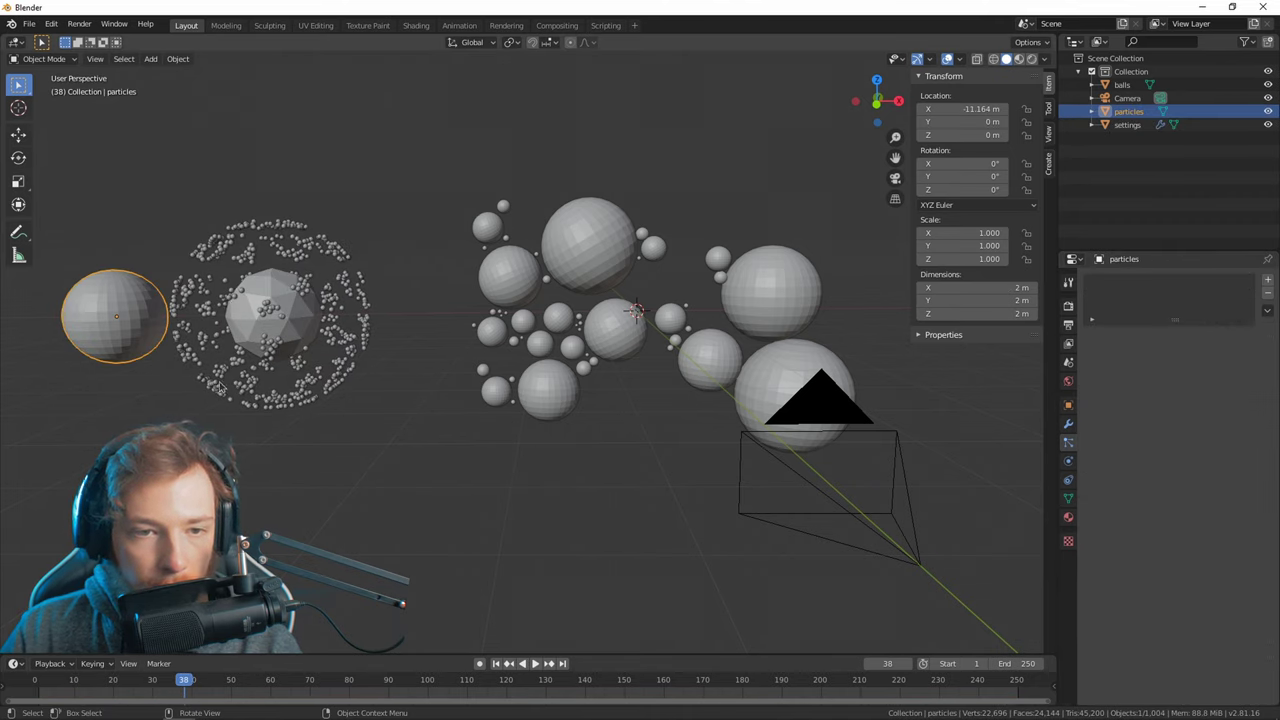
click(388, 439)
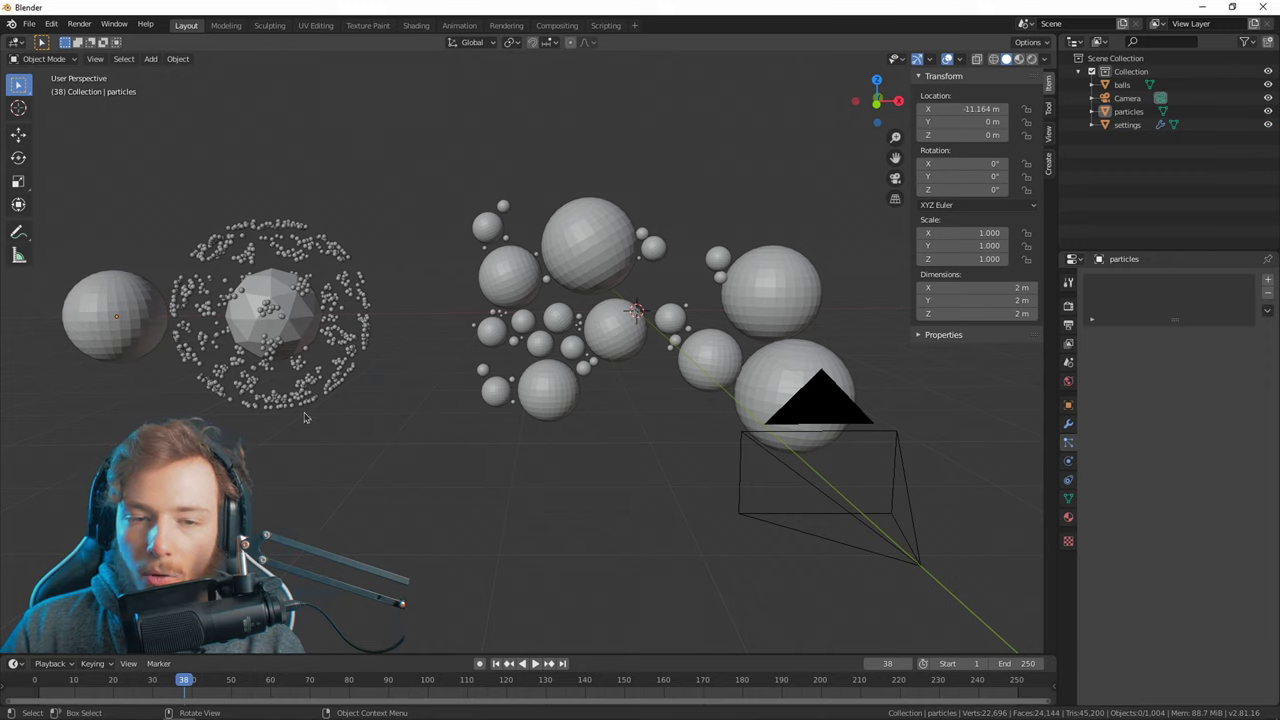
key(shift+a)
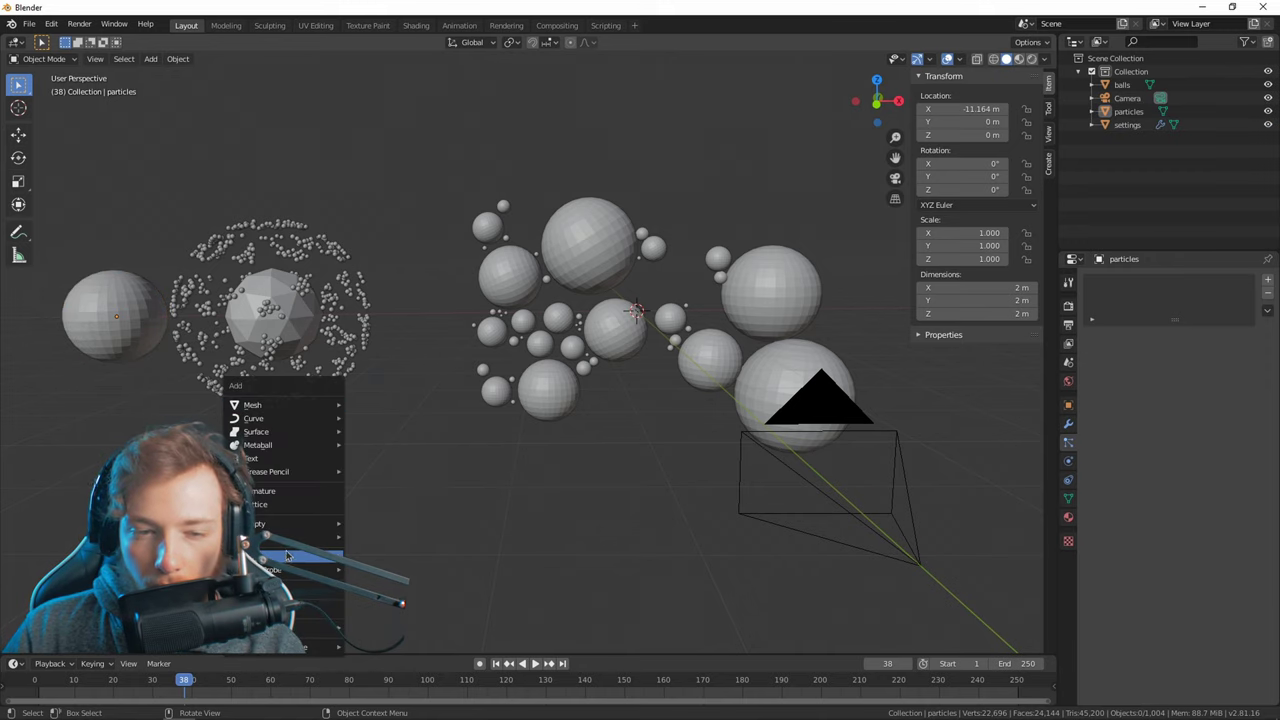
mouse_move(341, 606)
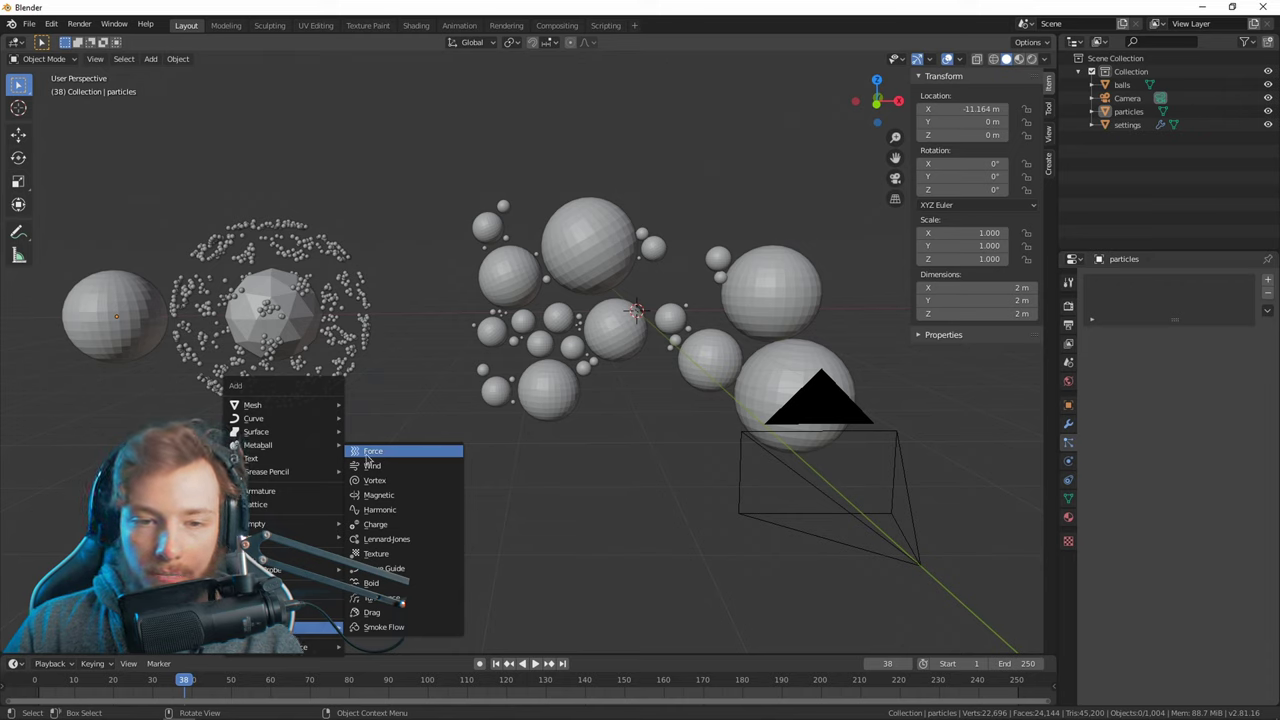
key(Escape)
Add a Force force field at the scene origin and replay the animation from the first frame to check its effect on the particles.
key(shift+a)
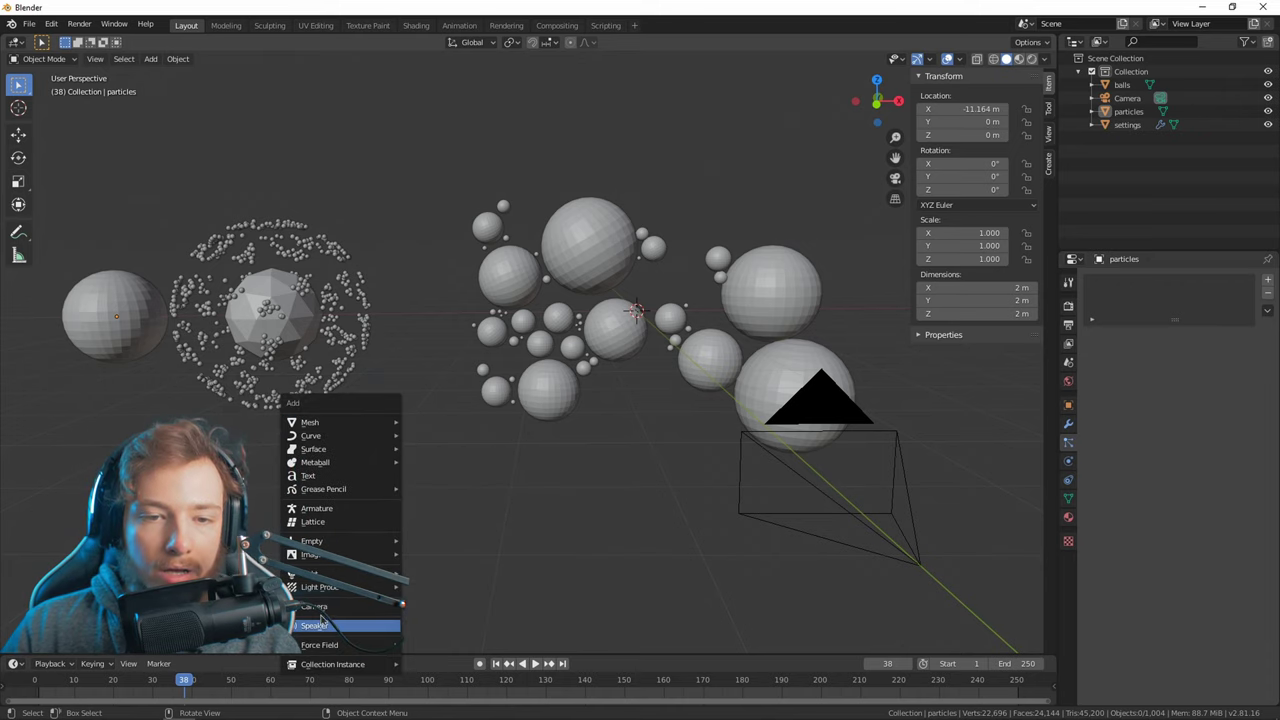
mouse_move(329, 646)
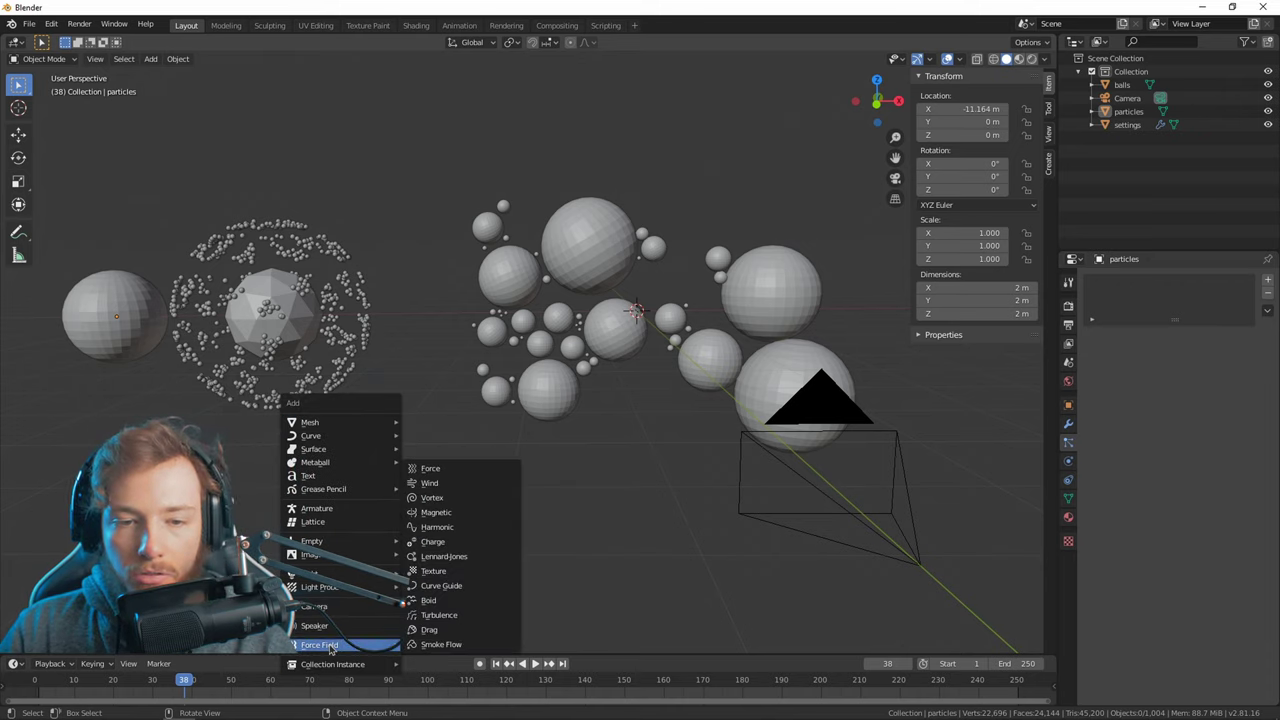
click(442, 468)
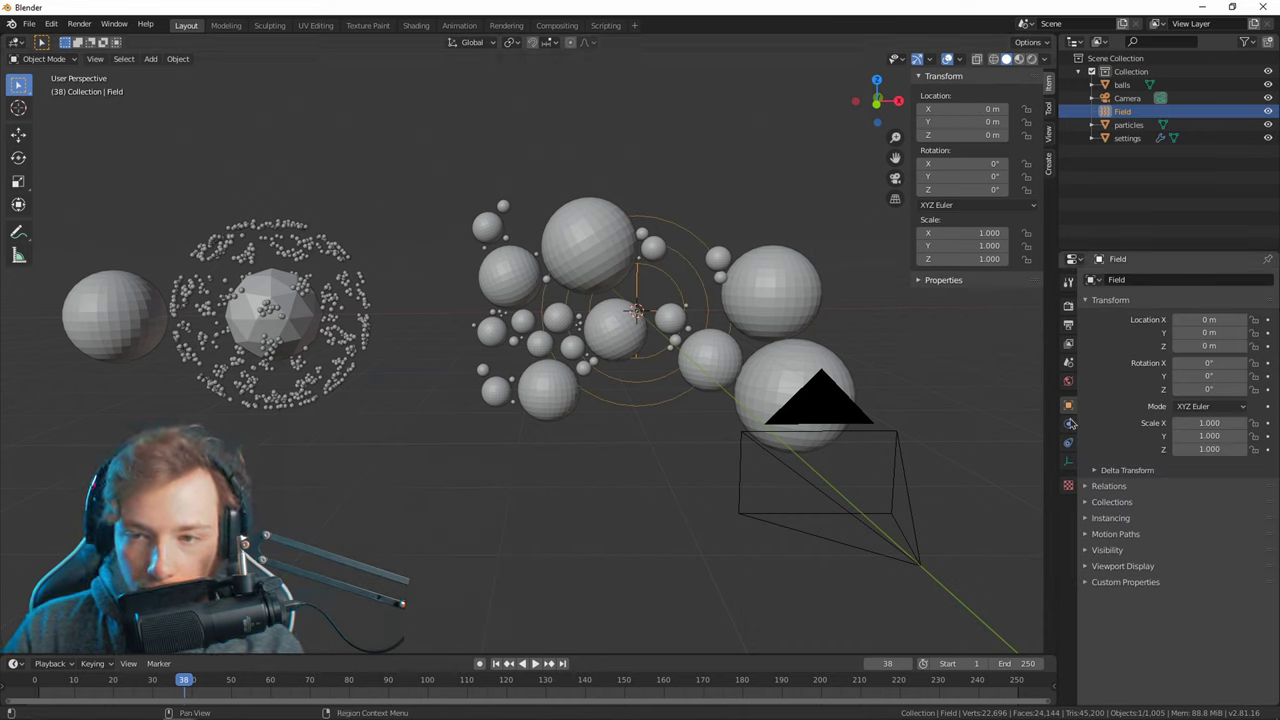
key(space)
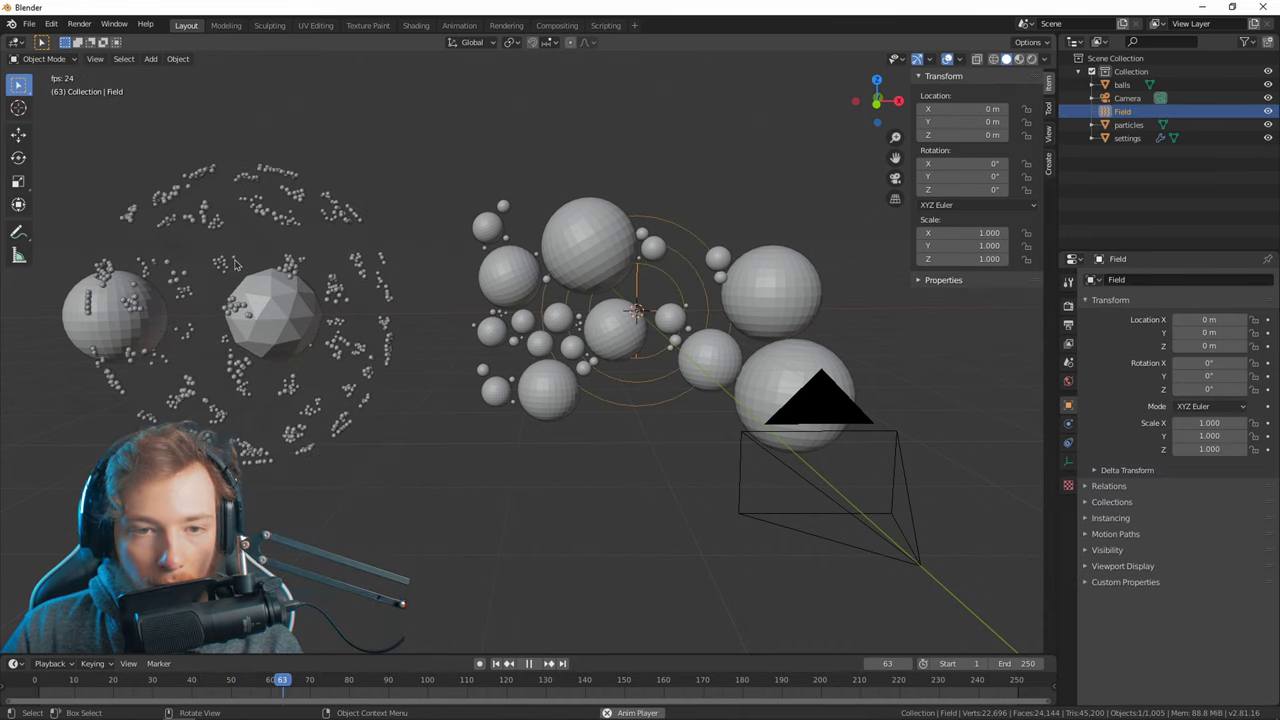
key(space)
key(shift+Left)
key(space)
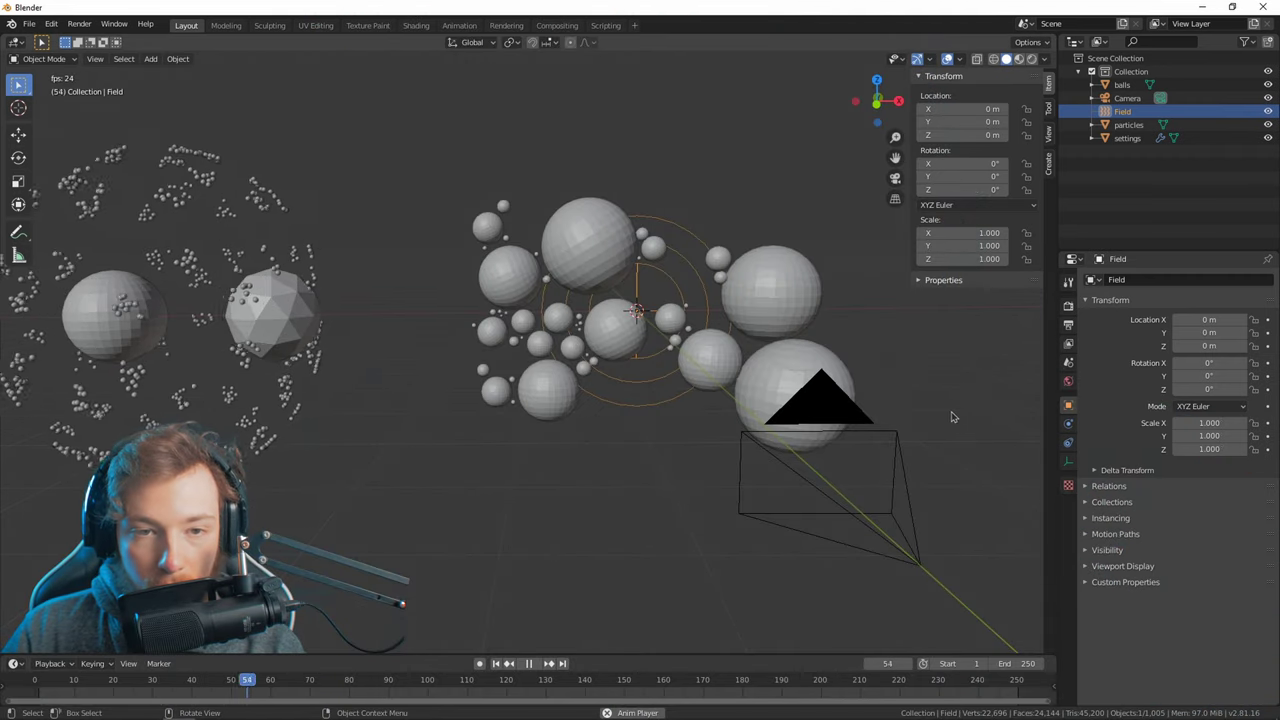
key(space)
Set the force field's strength to -11.7, play the animation to check the particles' movement and return to the first frame.
click(1069, 425)
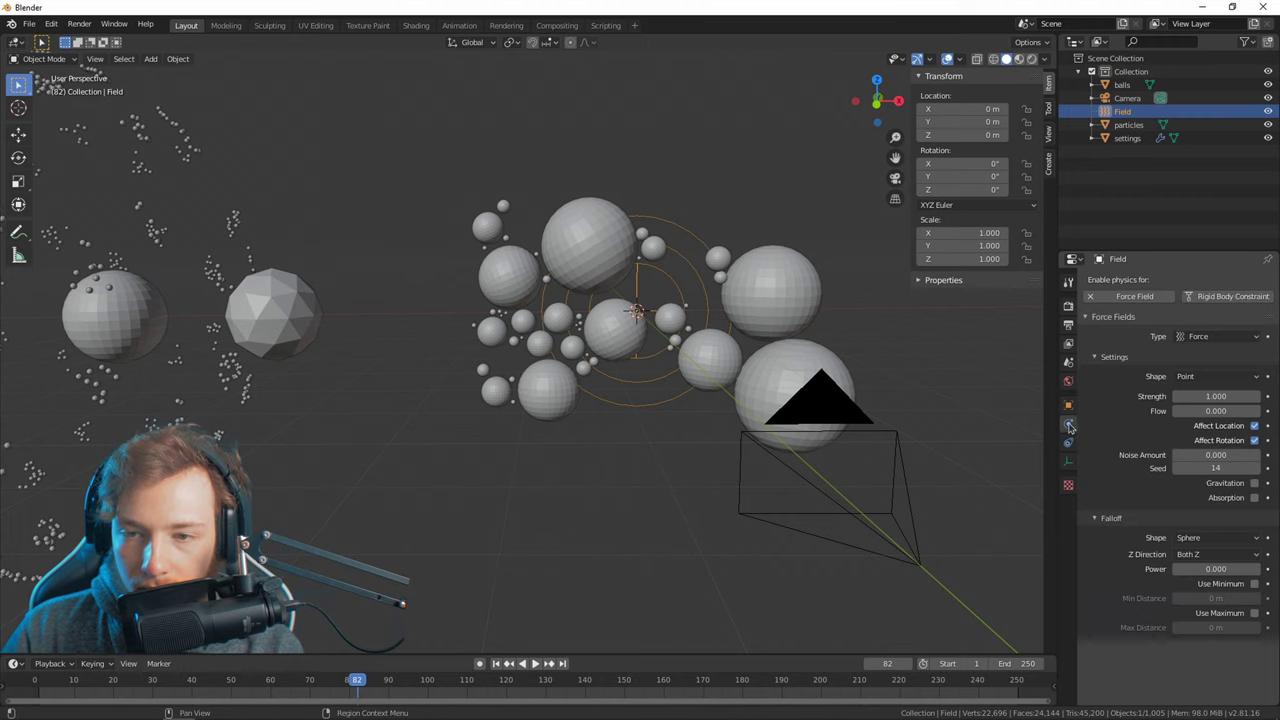
click(1069, 442)
click(1069, 425)
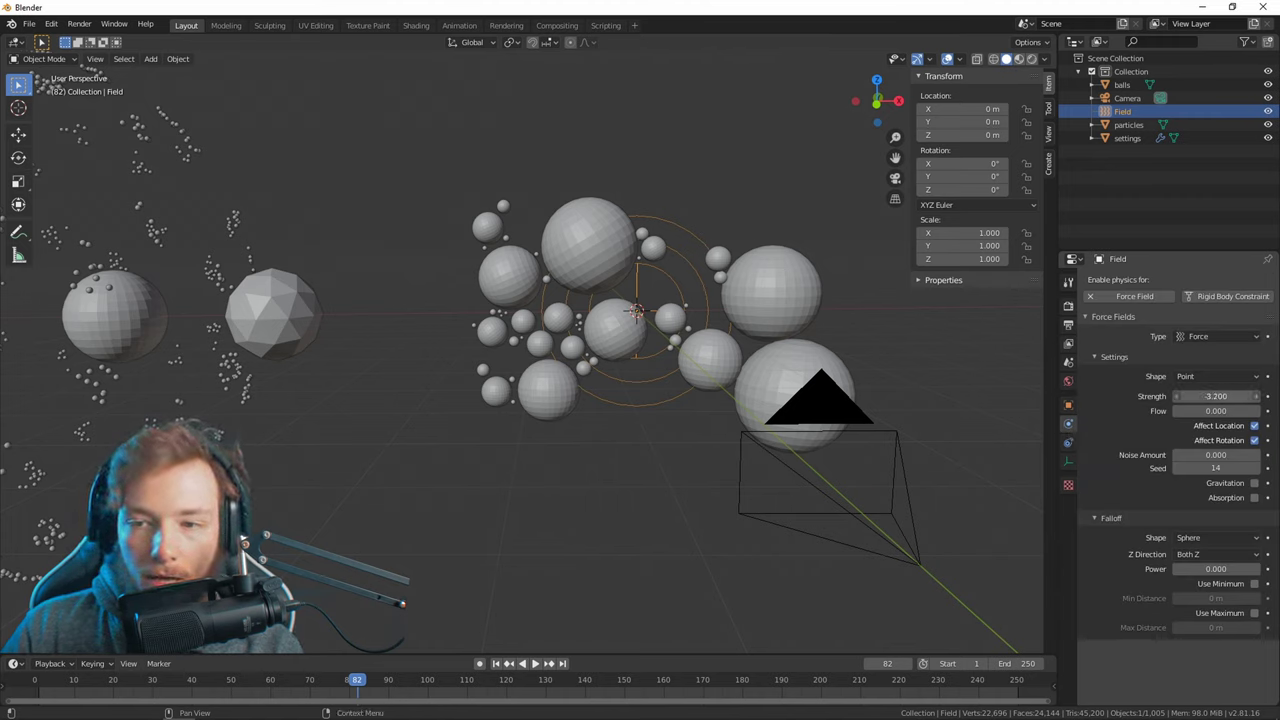
drag(1216, 396, 1196, 396)
key(space)
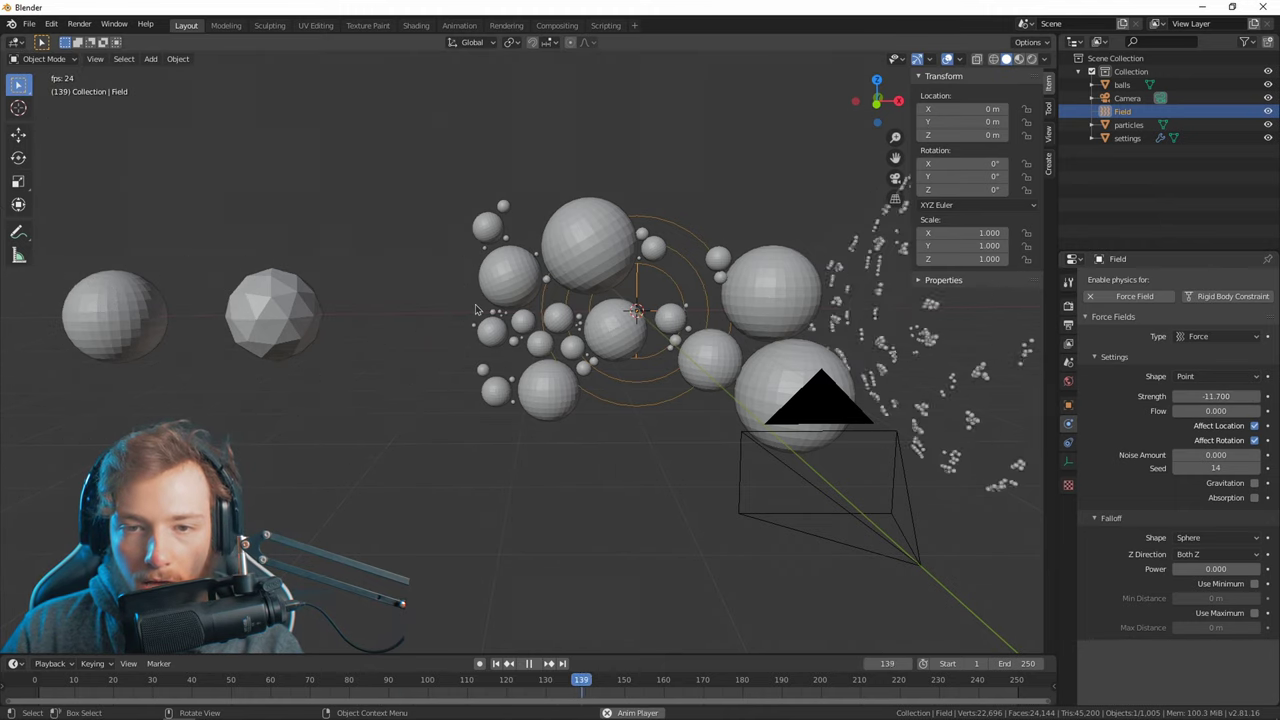
scroll(619, 372, down, 5)
mouse_move(480, 372)
middle_down()
mouse_move(610, 370)
mouse_move(495, 385)
middle_up()
scroll(603, 369, up, 4)
scroll(525, 376, down, 4)
key(space)
click(496, 665)
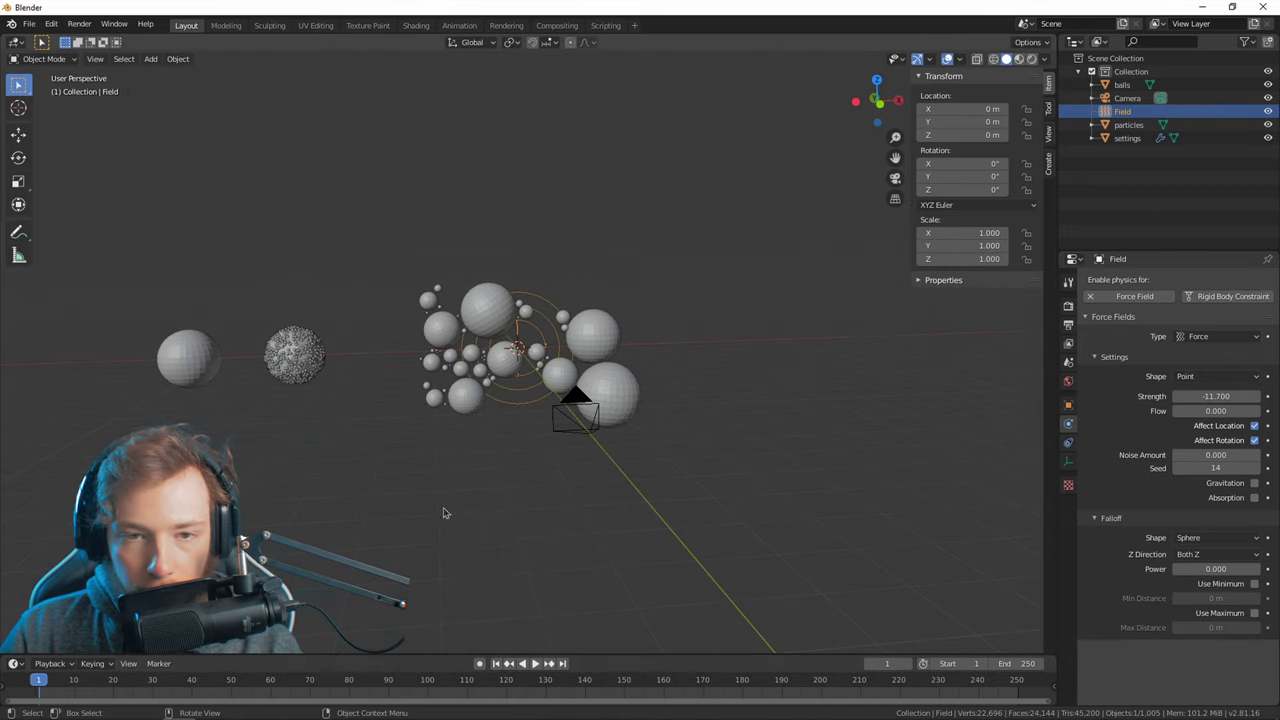
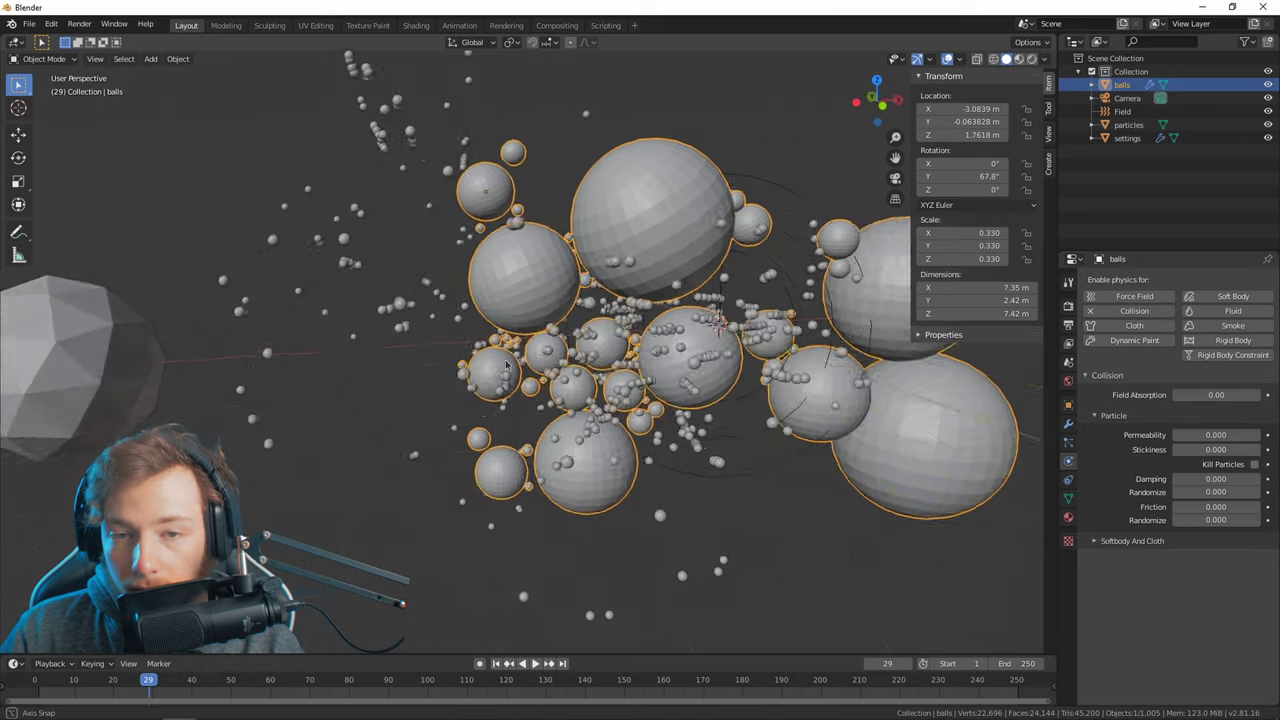
Scrub to frame 24, examine up close how the particles sit against each other on the balls, and return to the first frame.
click(117, 680)
drag(115, 682, 130, 682)
shift+middle_drag(506, 290, 479, 395)
scroll(479, 395, up, 4)
scroll(479, 395, up, 10)
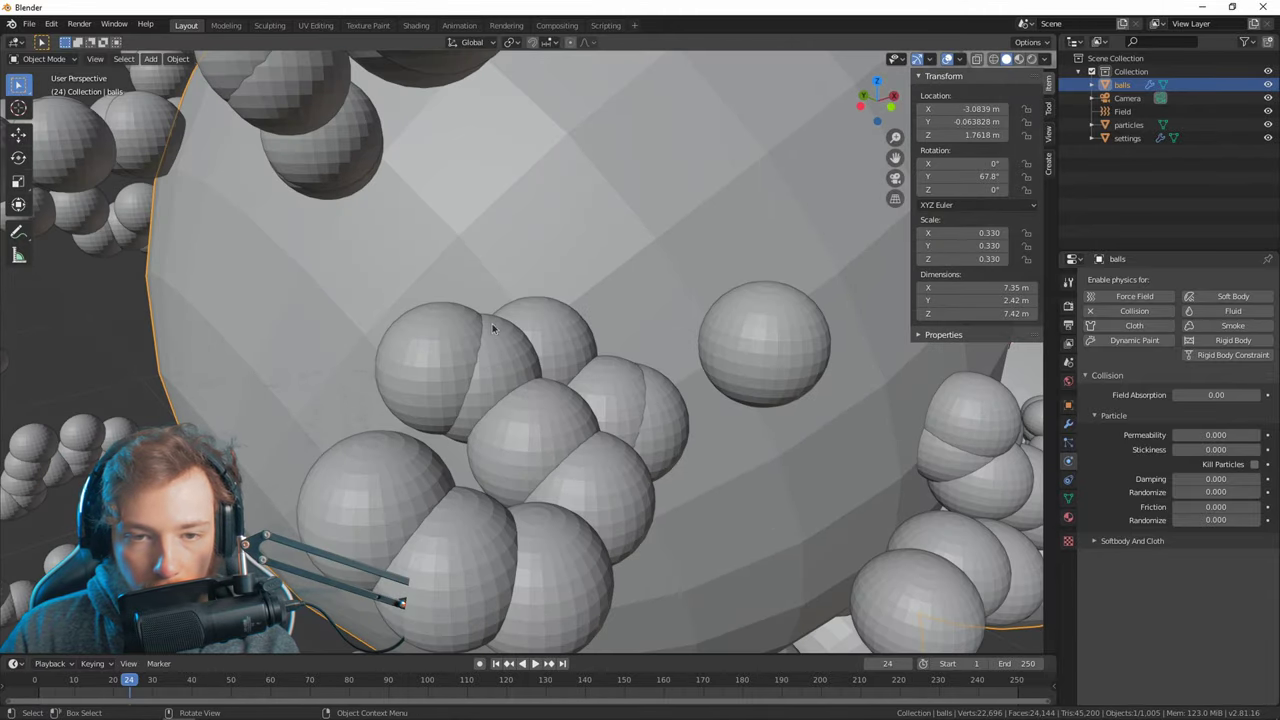
scroll(480, 398, down, 8)
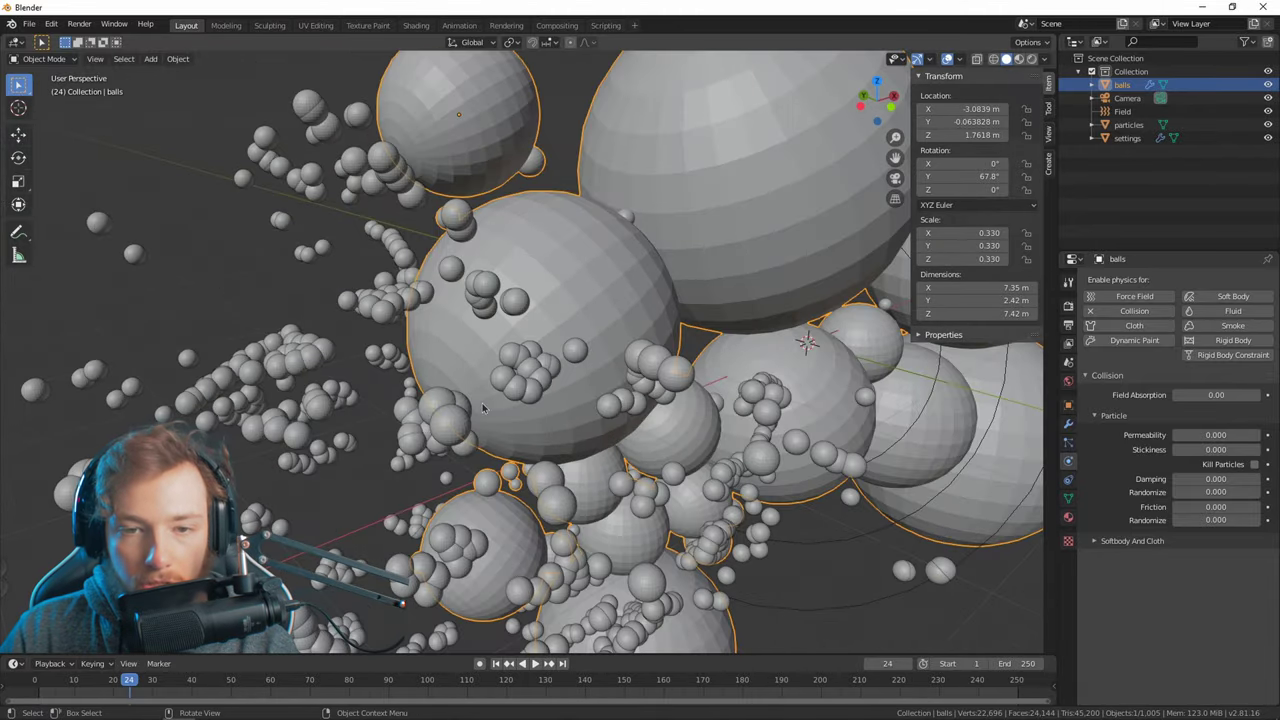
scroll(481, 405, up, 5)
middle_drag(459, 418, 1213, 489)
scroll(533, 407, down, 5)
key(shift+Left)
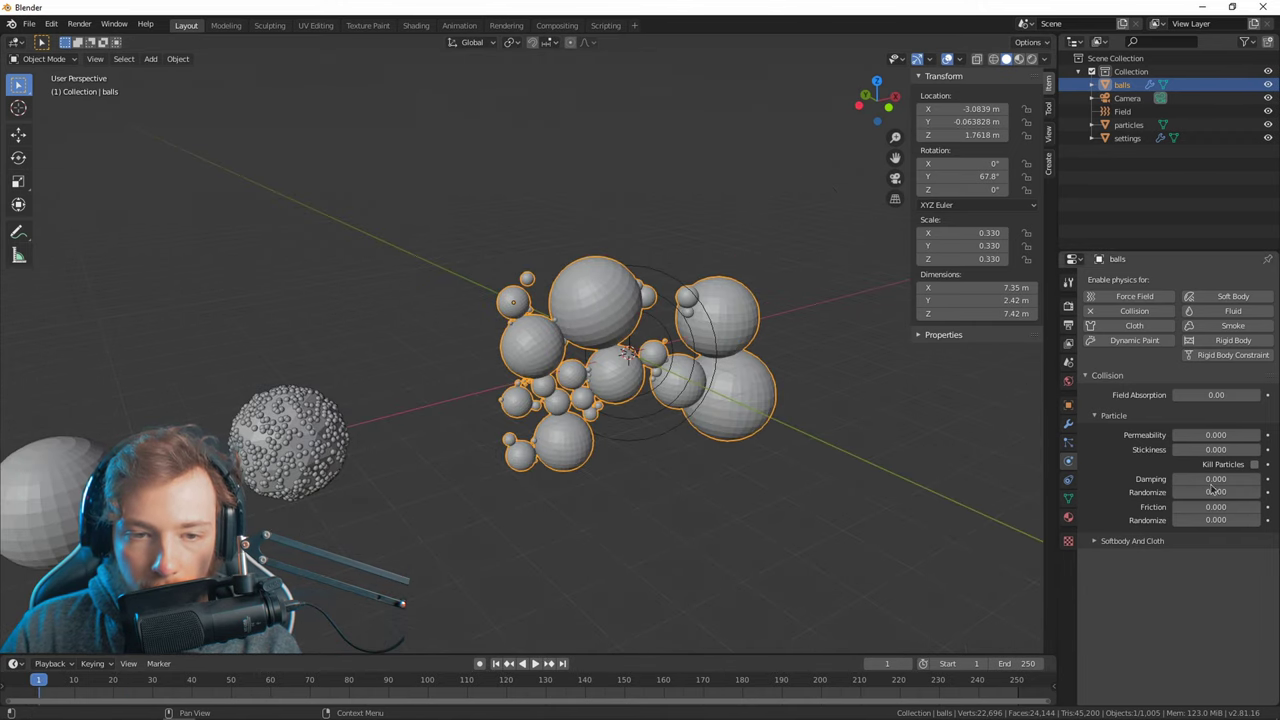
Enable Molecular Script with self collision in the particle system of the ico sphere emitter named settings.
click(1069, 442)
click(284, 458)
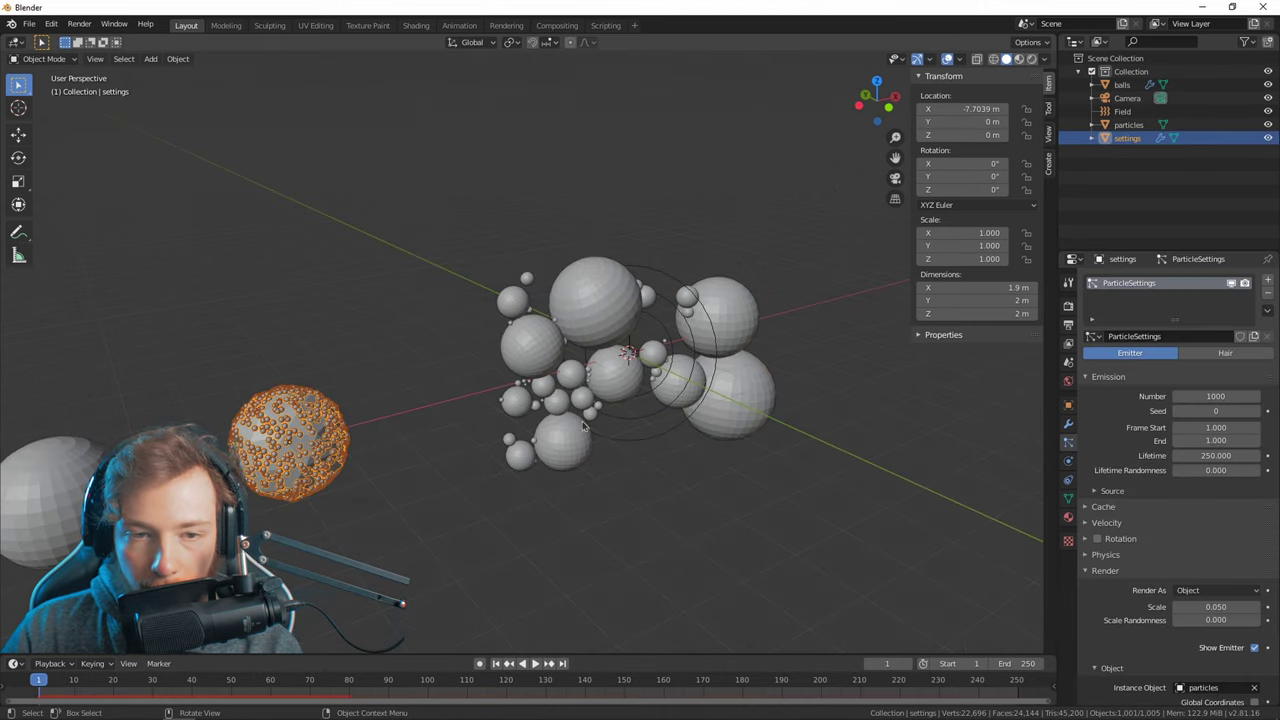
middle_drag(284, 458, 803, 429)
scroll(1150, 515, down, 5)
scroll(1150, 515, down, 6)
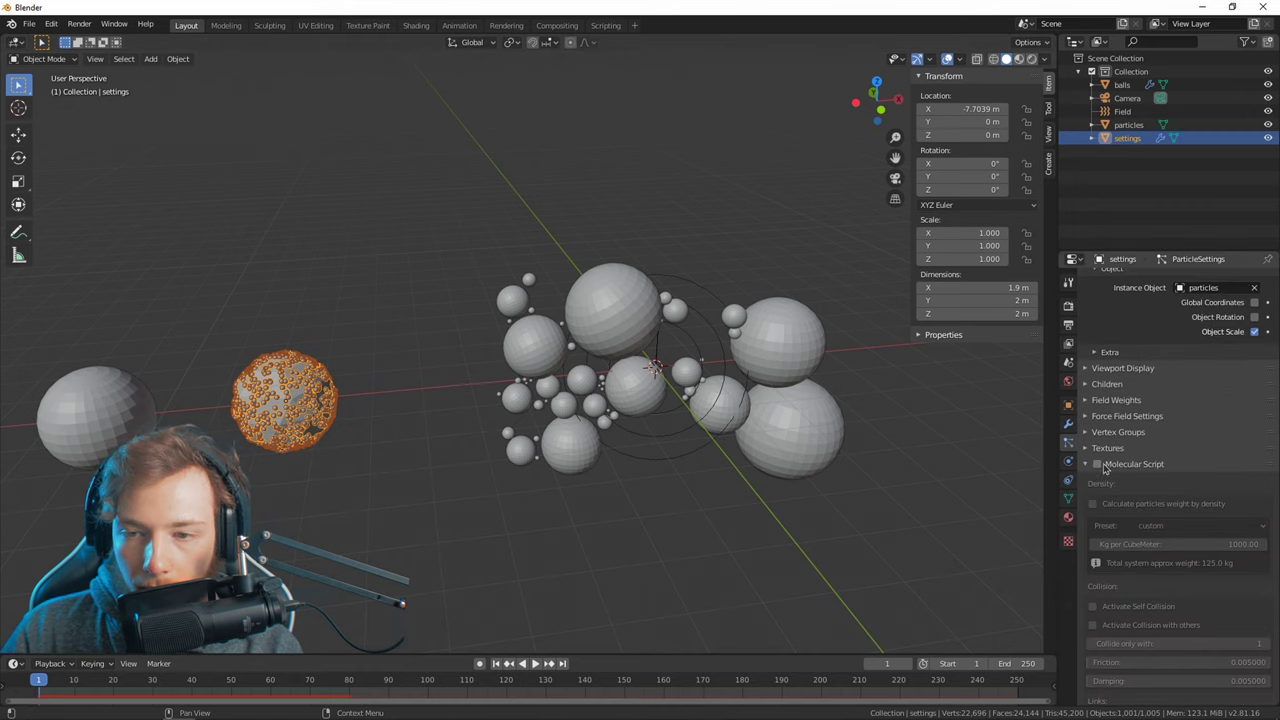
click(1097, 464)
scroll(1130, 500, down, 2)
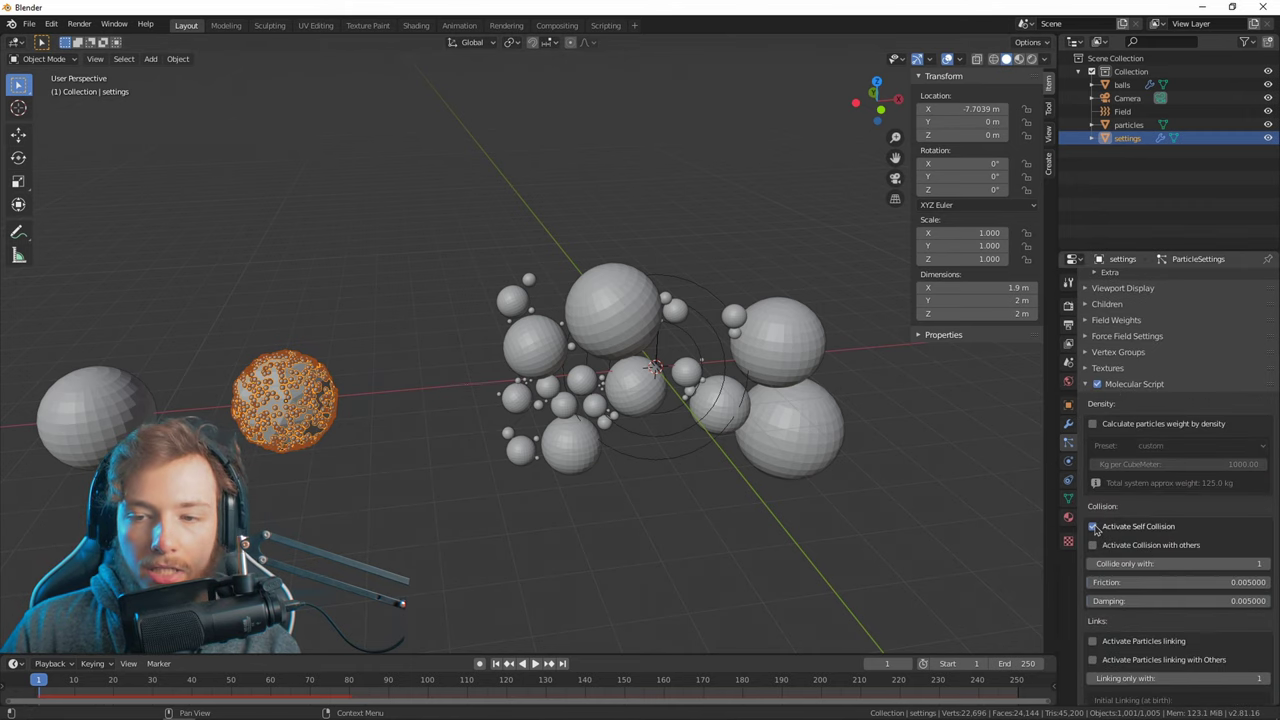
Activate self collision in the emitter's Molecular Script settings and run the molecular simulation.
click(1093, 527)
scroll(403, 486, down, 3)
scroll(1163, 508, down, 15)
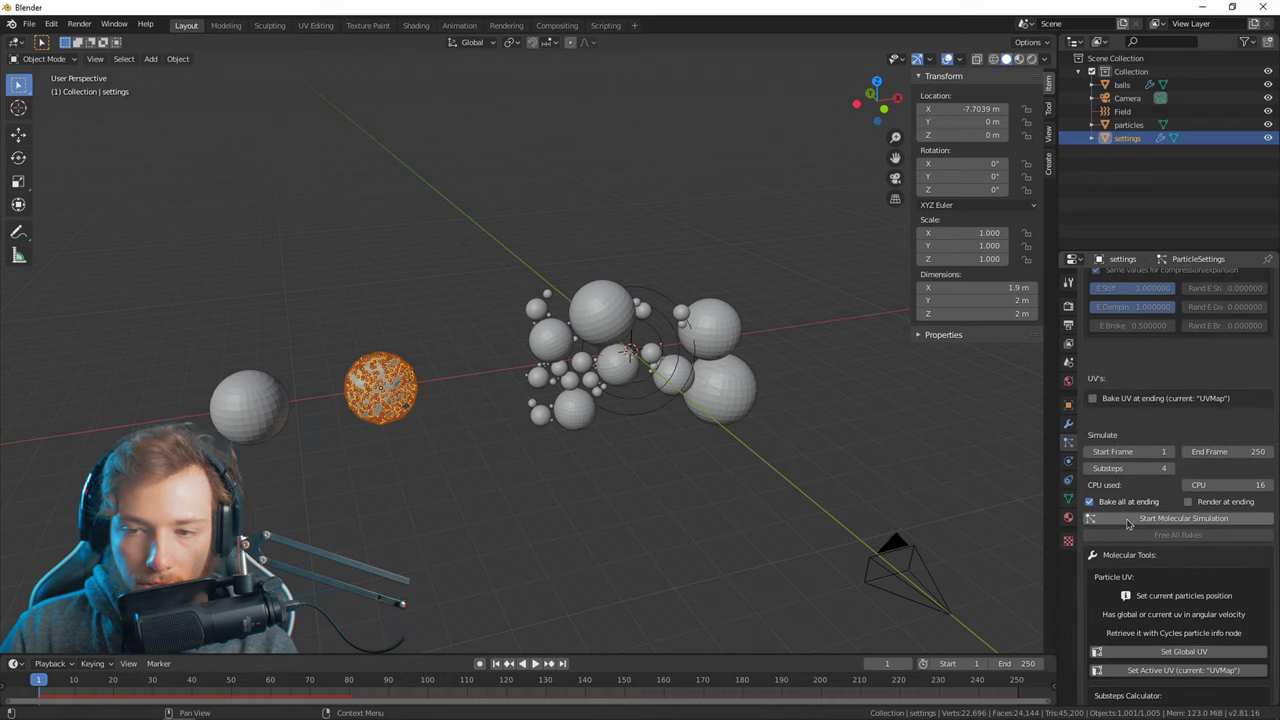
click(1150, 518)
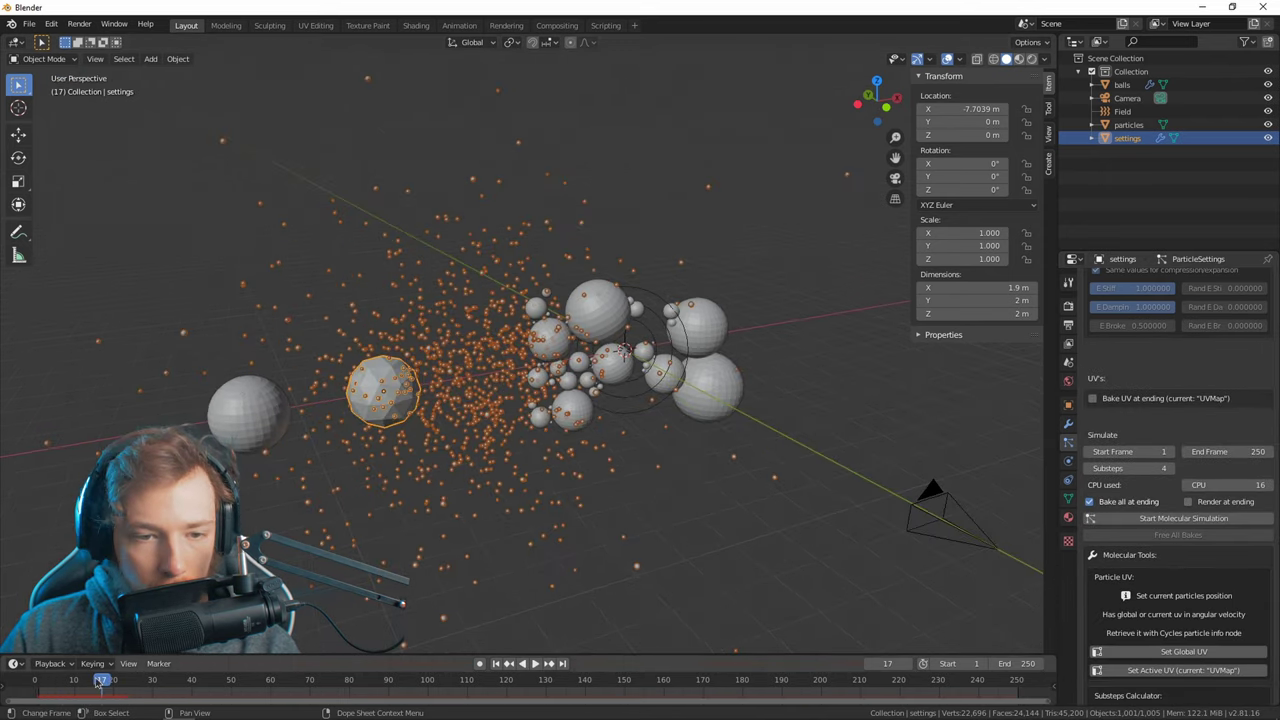
Scrub back through frame 6 to the first frame and examine up close how the particles sit on the emitter's surface.
drag(100, 680, 58, 680)
scroll(233, 407, up, 6)
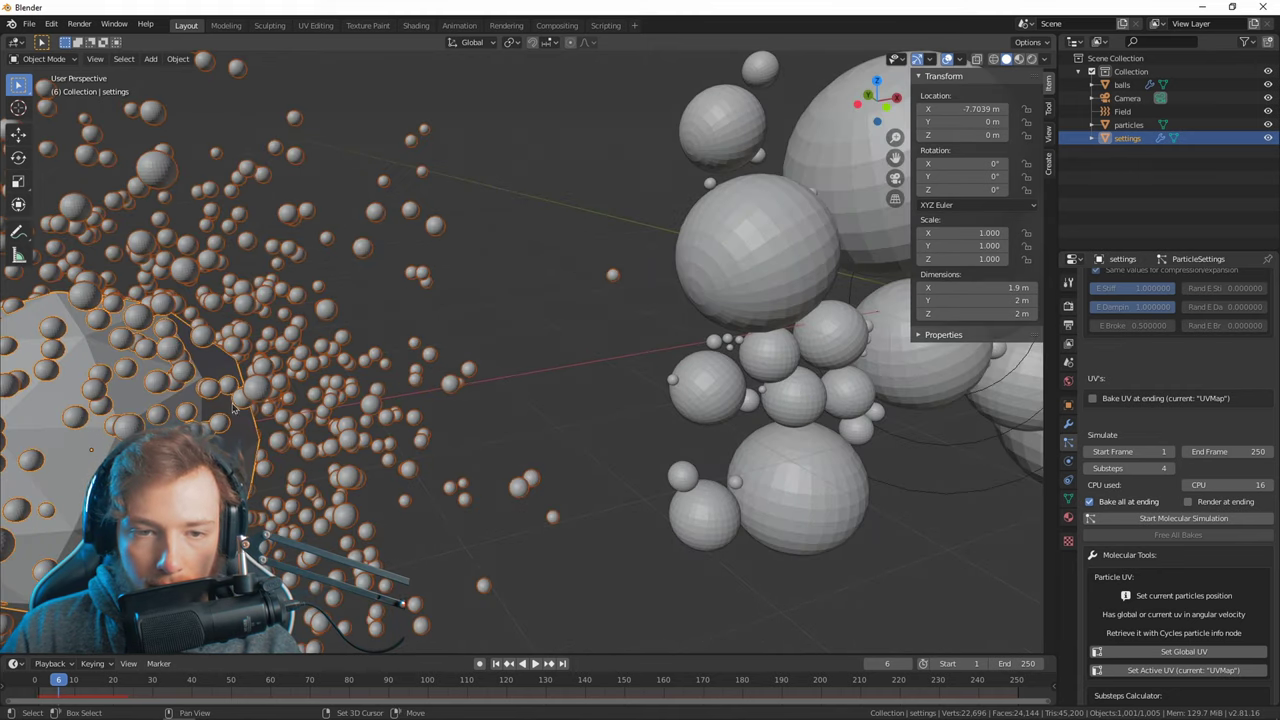
shift+middle_drag(233, 407, 560, 335)
drag(58, 681, 38, 712)
scroll(522, 355, up, 3)
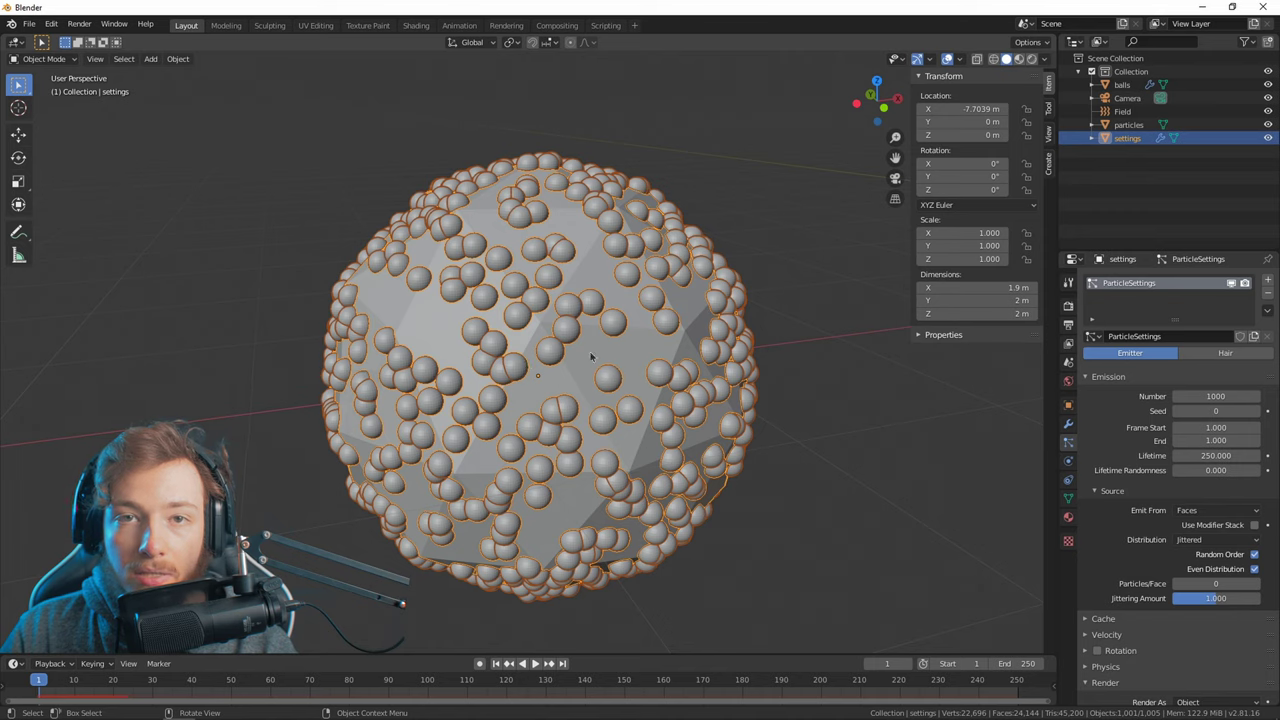
key(shift)
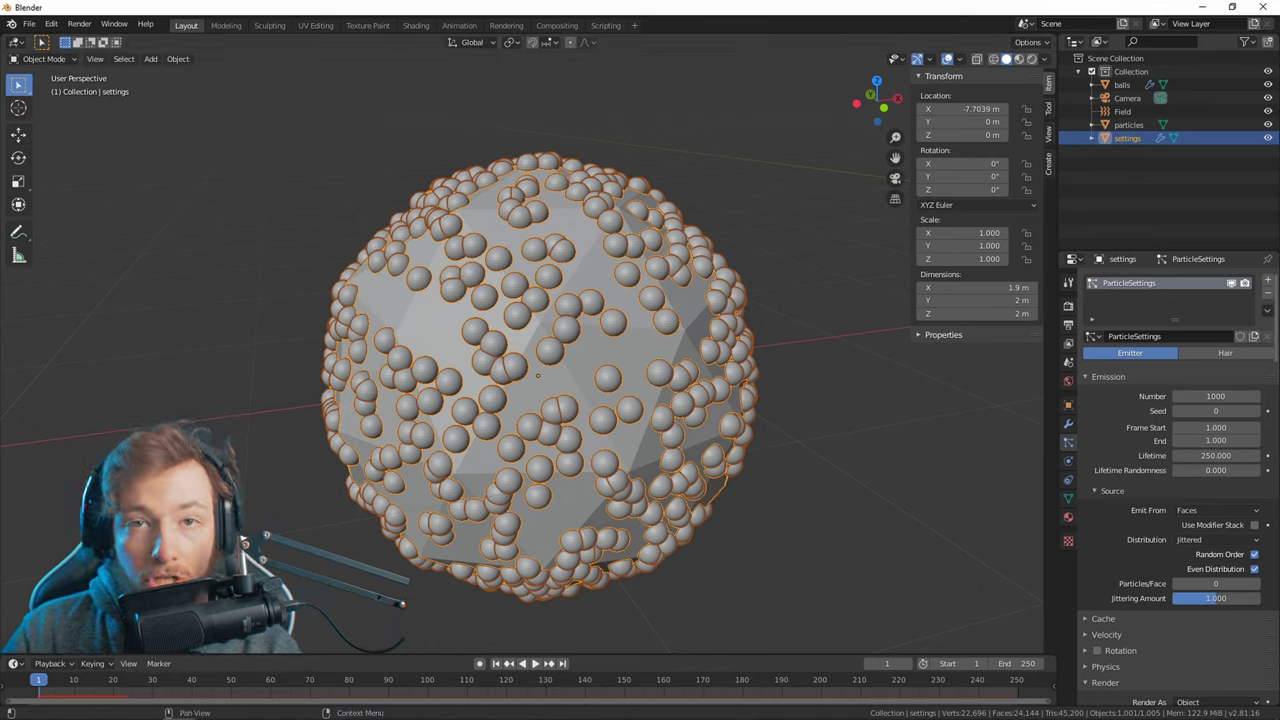
Emit the particles from the ico sphere's volume with a Grid distribution and inspect the arrangement inside it.
click(1192, 512)
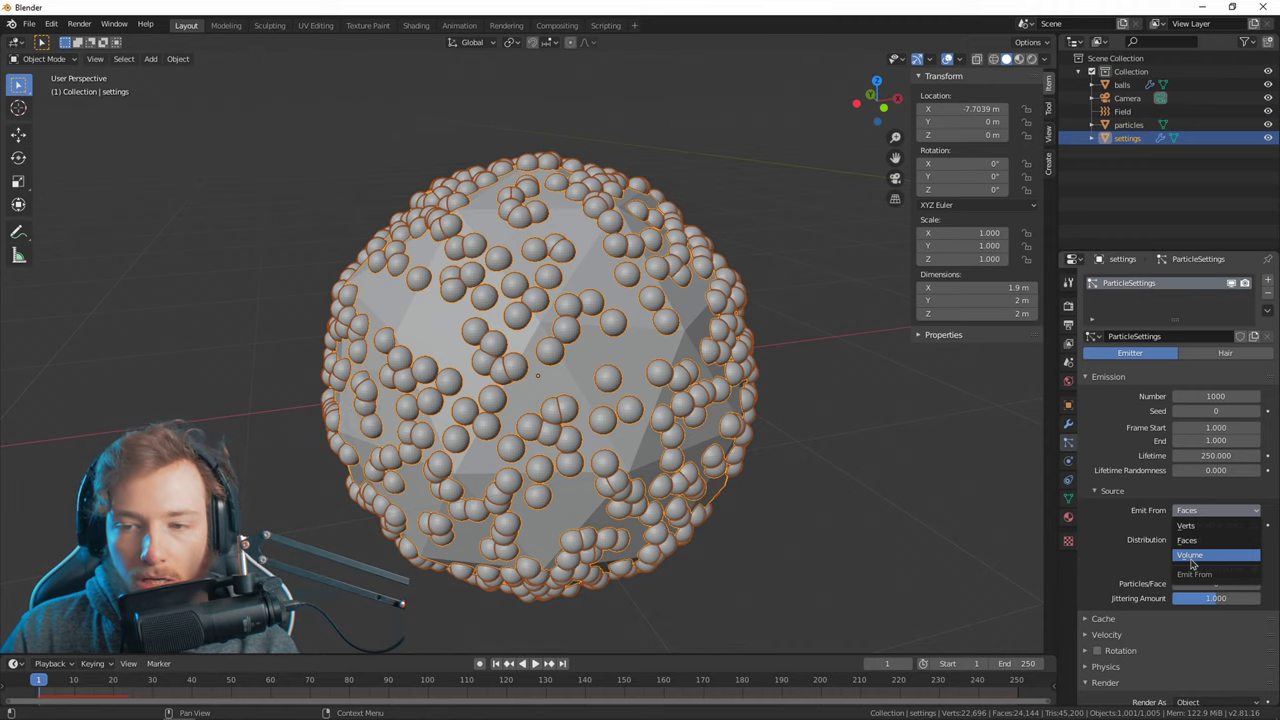
click(1190, 555)
shift+middle_drag(780, 437, 695, 430)
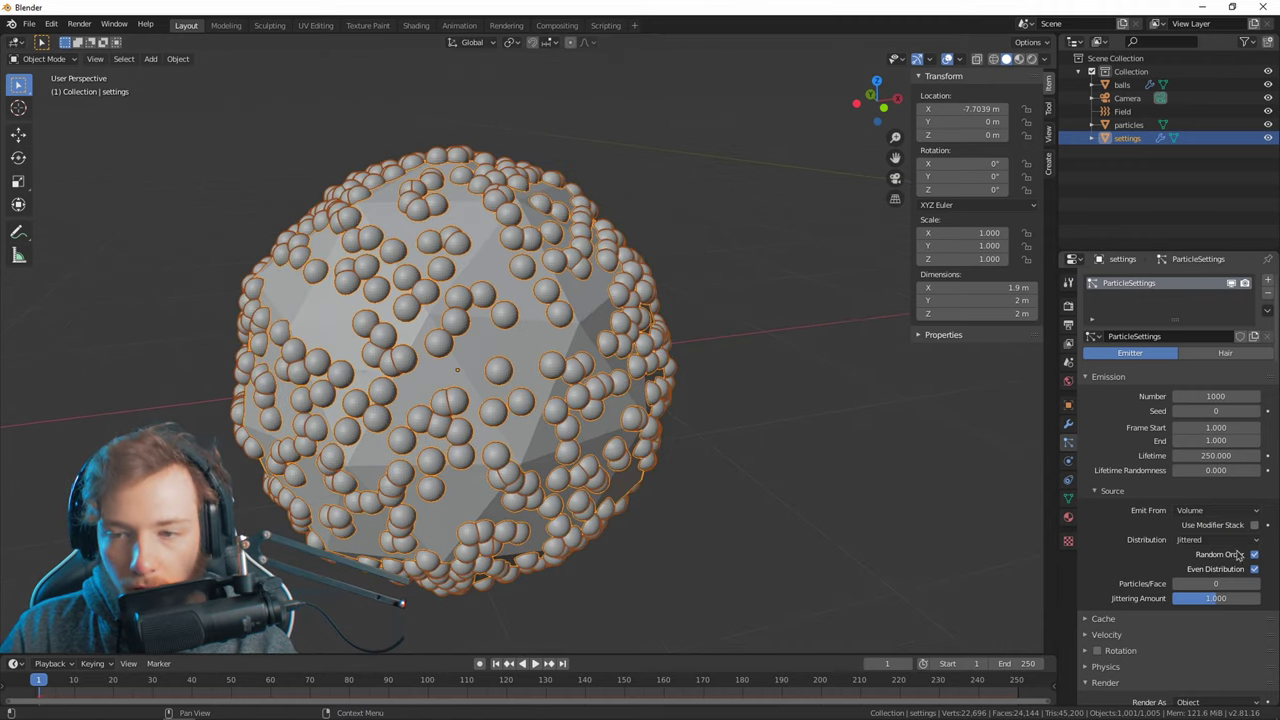
click(1201, 541)
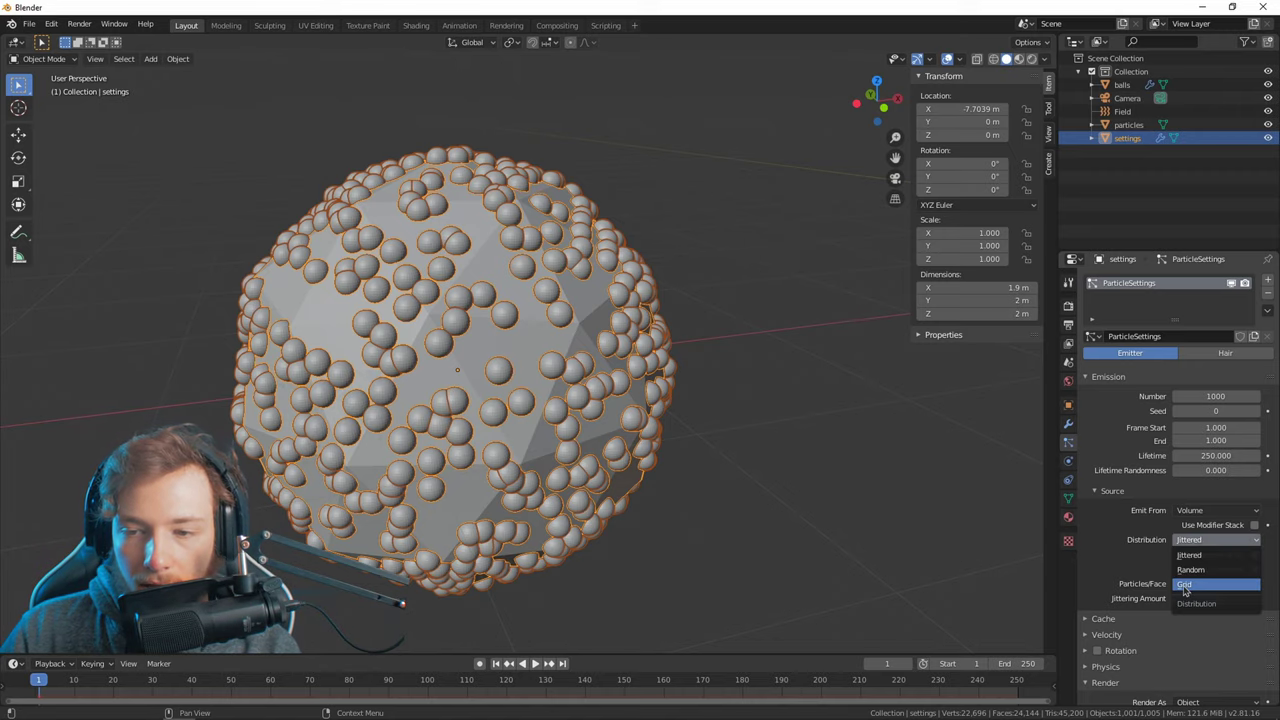
click(1184, 585)
scroll(500, 600, up, 3)
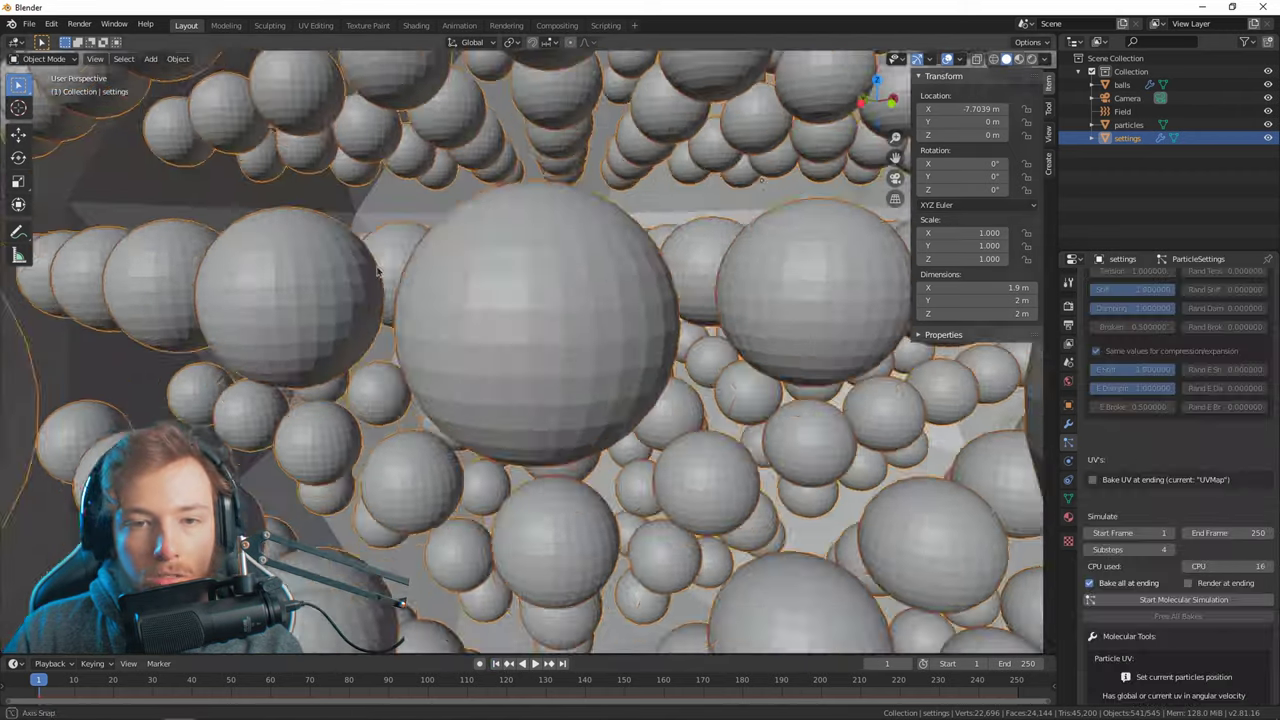
scroll(353, 270, down, 8)
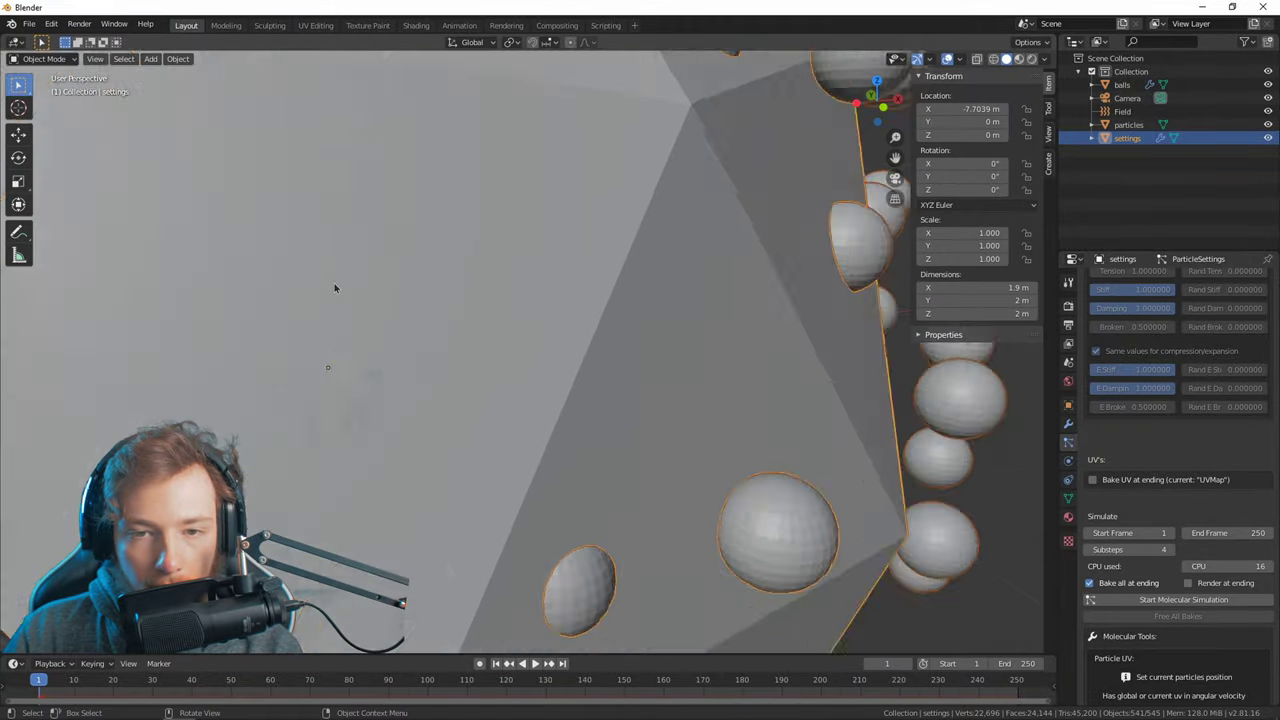
scroll(334, 288, down, 8)
Run the molecular simulation briefly, stop it and play the animation to check how the grid of particles hits the balls.
click(1148, 601)
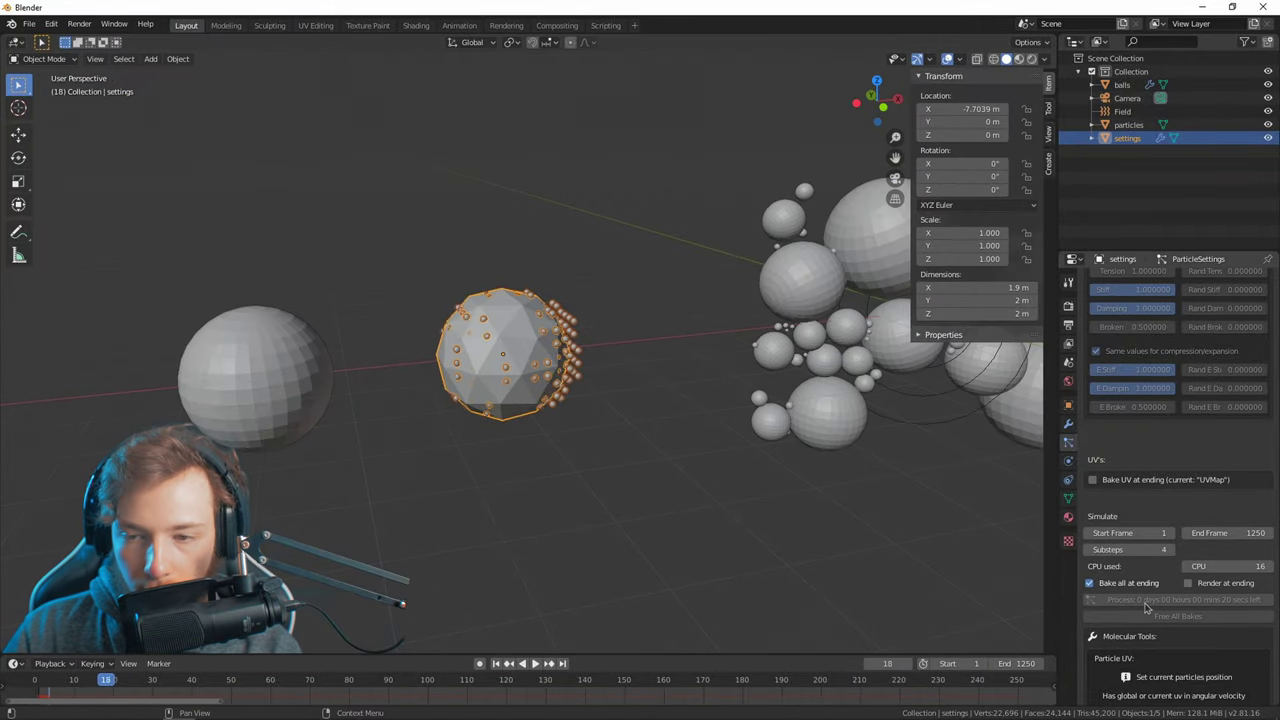
key(Escape)
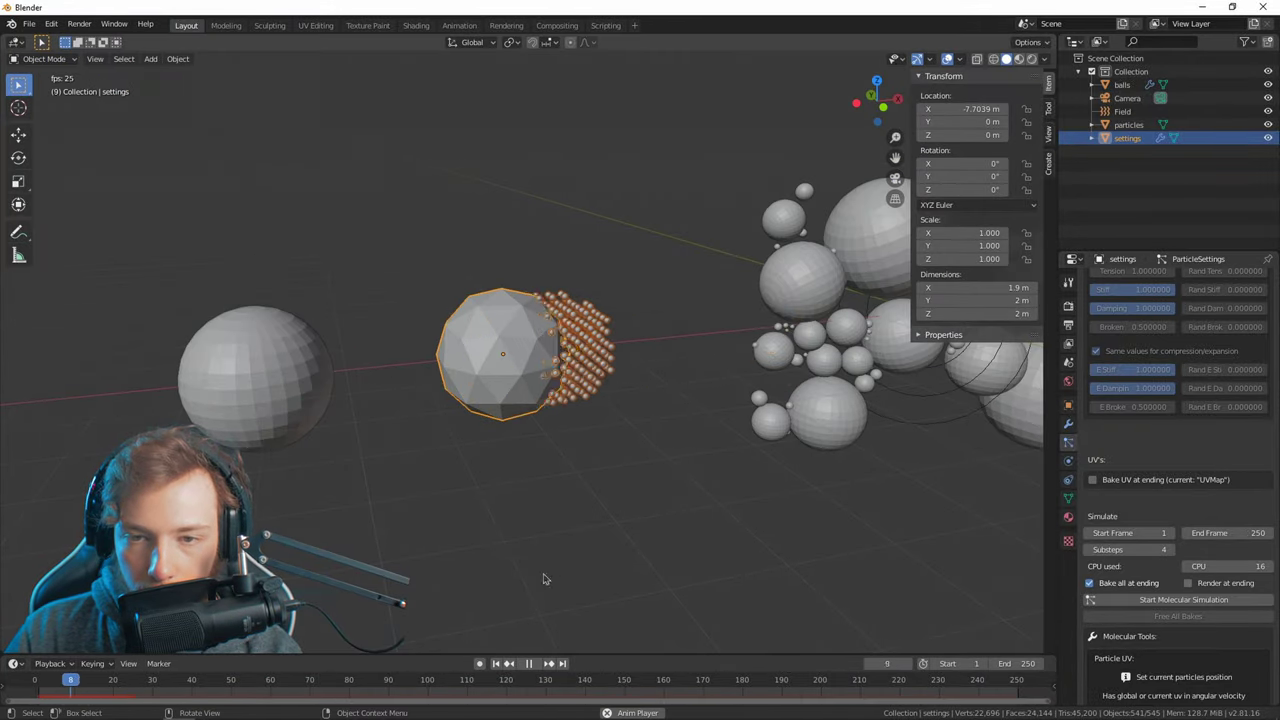
key(space)
middle_drag(654, 475, 625, 472)
drag(101, 683, 127, 683)
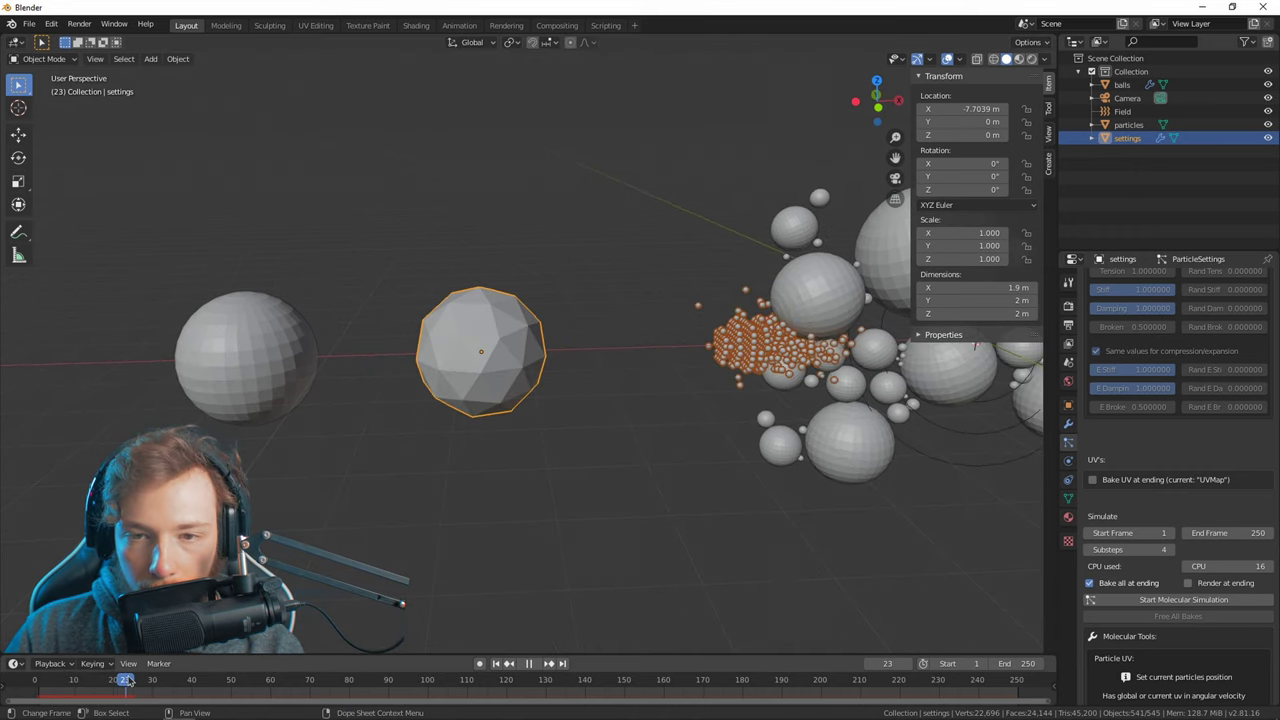
shift+middle_drag(622, 480, 429, 483)
key(space)
key(space)
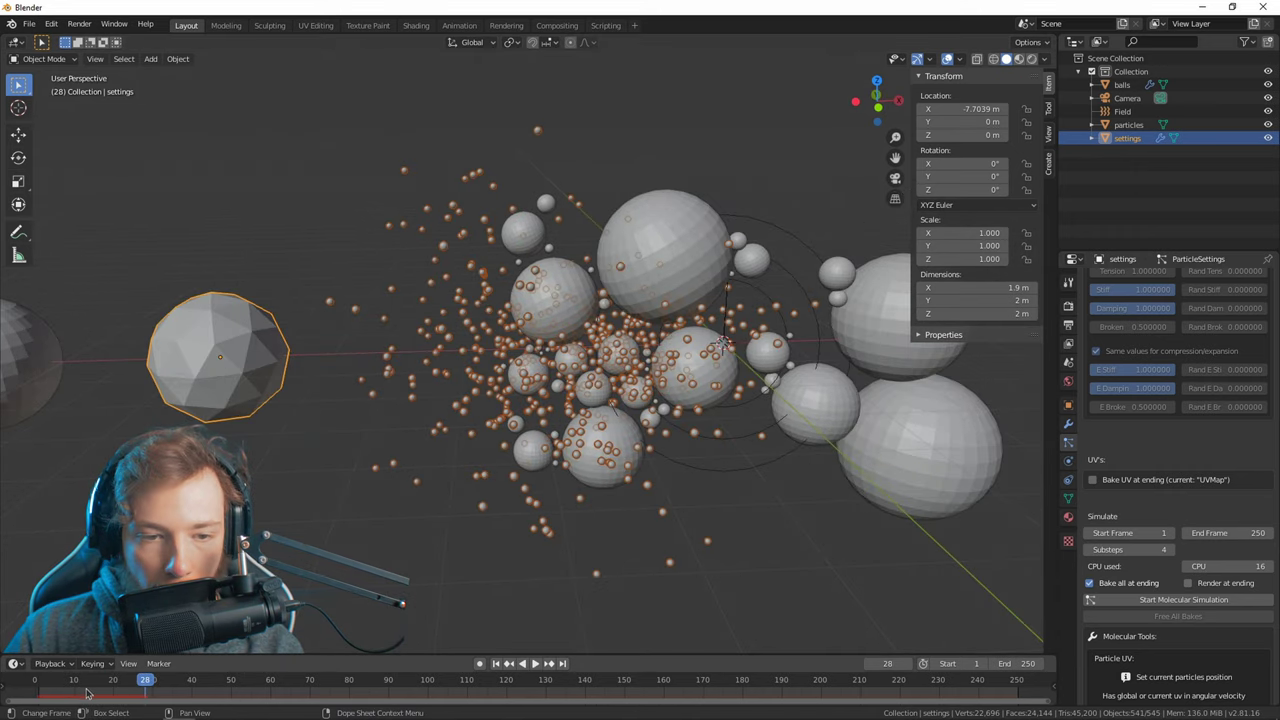
Return to the first frame, scrub to frame 14 and examine the spacing of the grid particles up close.
drag(84, 688, 38, 688)
shift+middle_drag(723, 483, 821, 492)
key(space)
key(space)
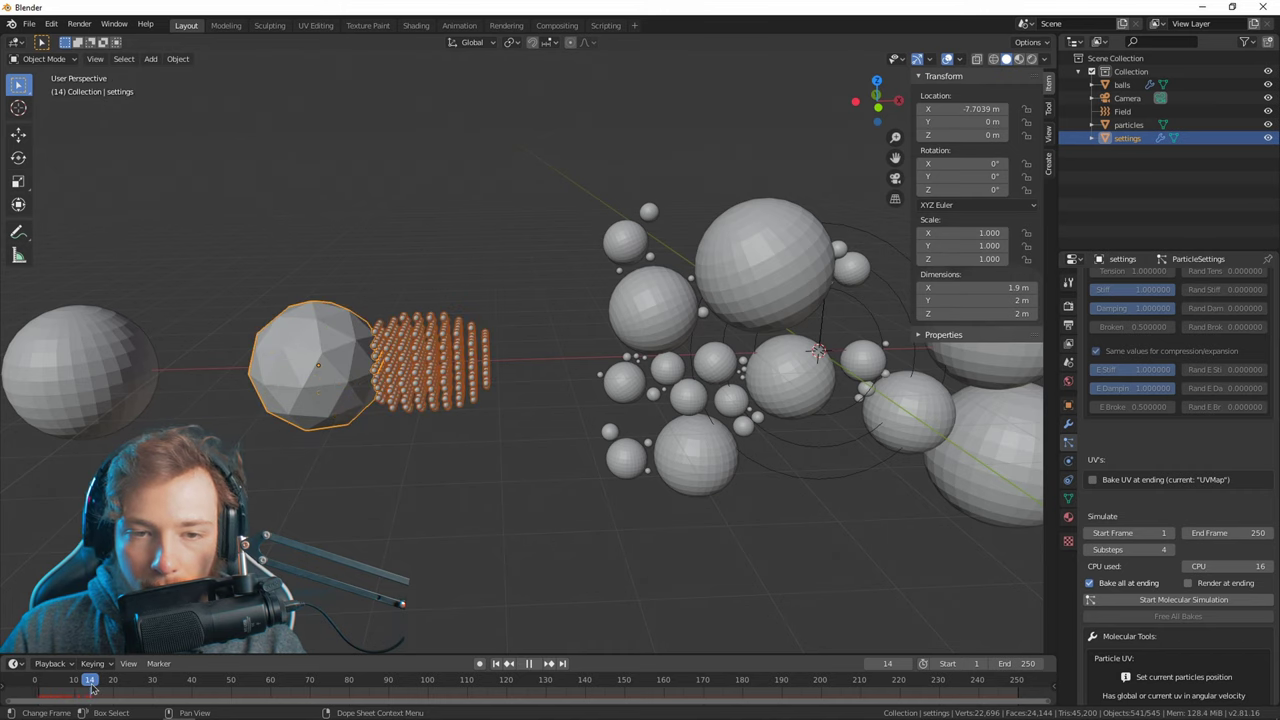
scroll(414, 440, up, 5)
shift+middle_drag(430, 430, 407, 380)
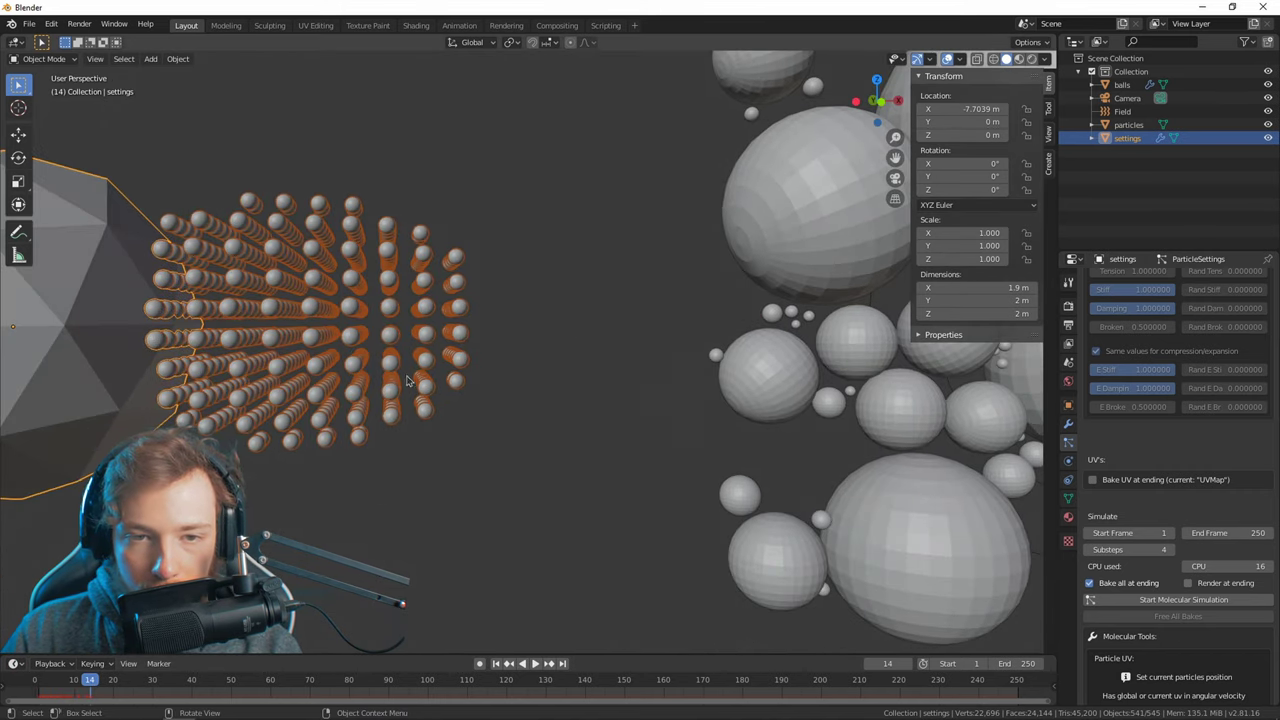
Increase the render scale and scale randomness of the emitter's particles.
scroll(1227, 326, up, 10)
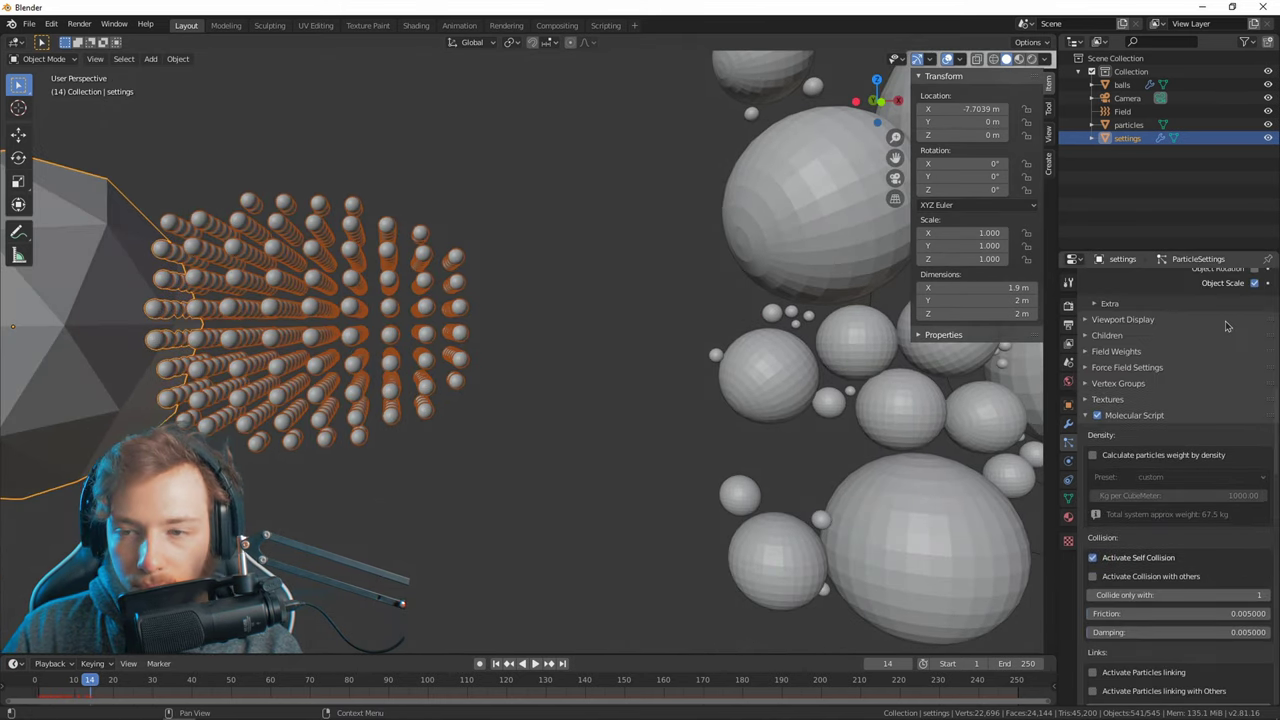
scroll(1180, 460, up, 7)
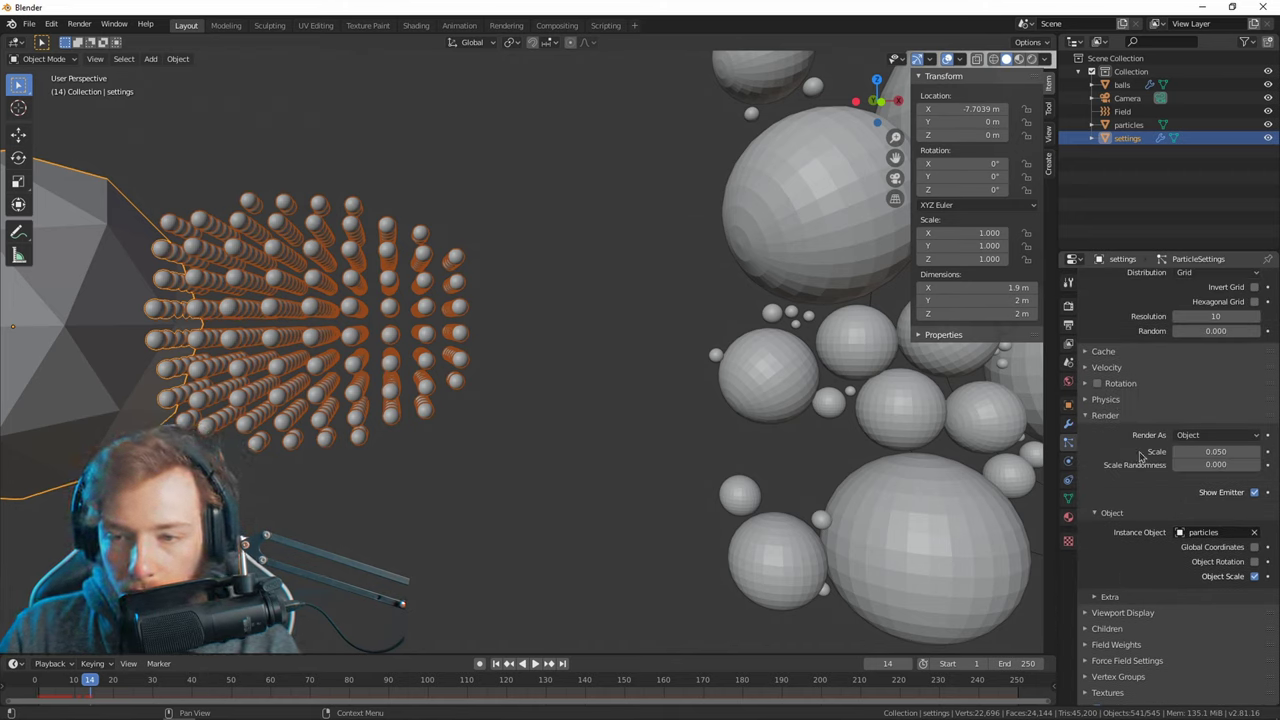
drag(1215, 451, 1270, 470)
drag(1190, 466, 1250, 466)
Run the molecular simulation for the resized particles and inspect the cluster at frame 21.
scroll(1186, 556, down, 15)
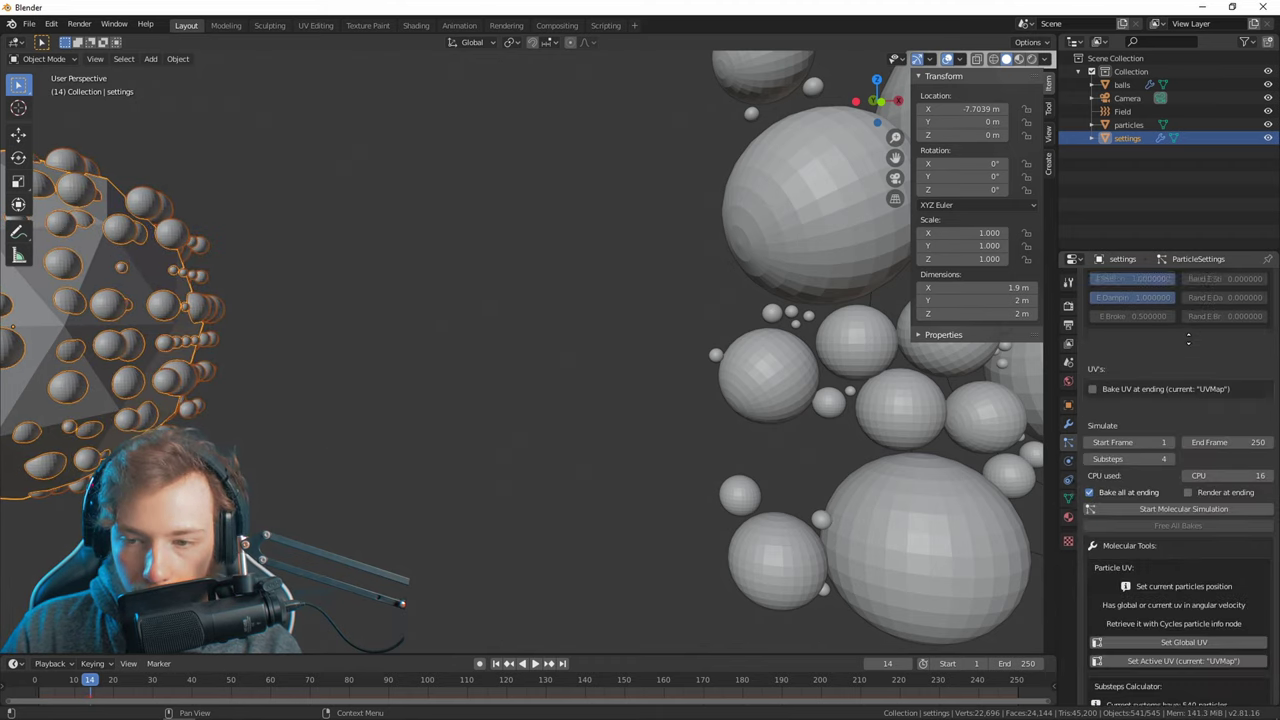
click(1192, 508)
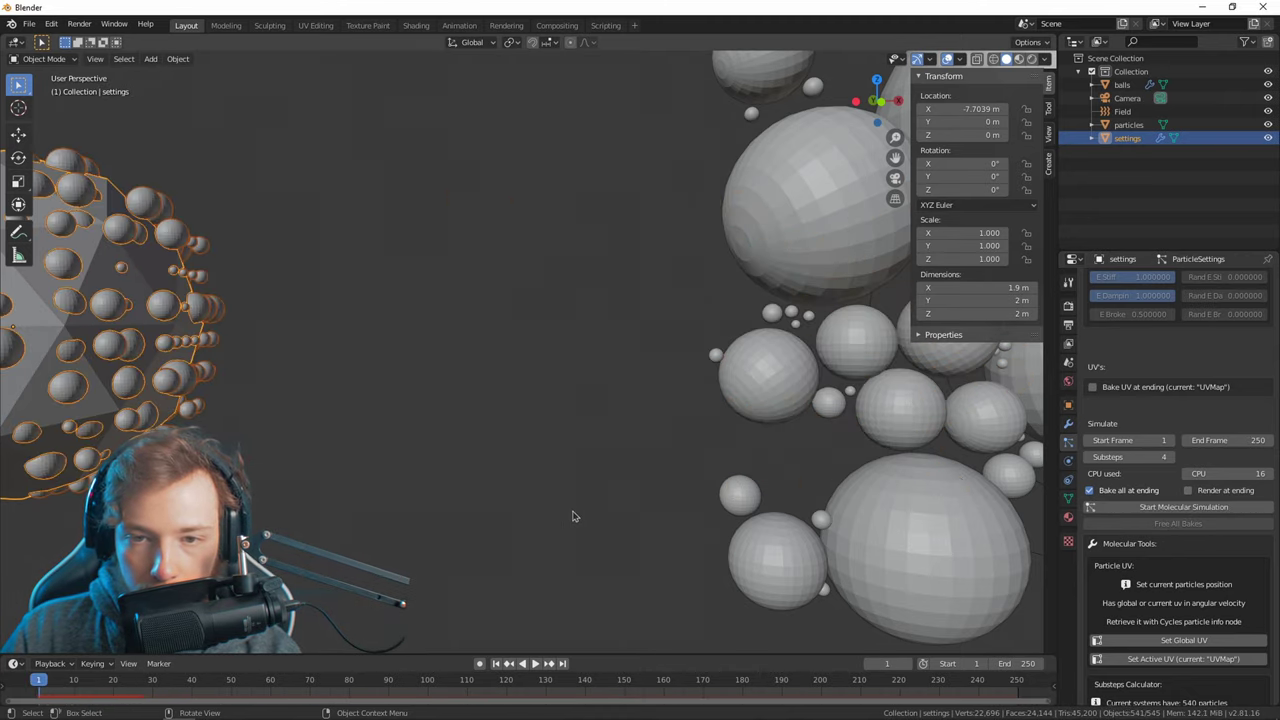
drag(112, 688, 117, 688)
middle_drag(640, 300, 590, 340)
scroll(590, 345, down, 3)
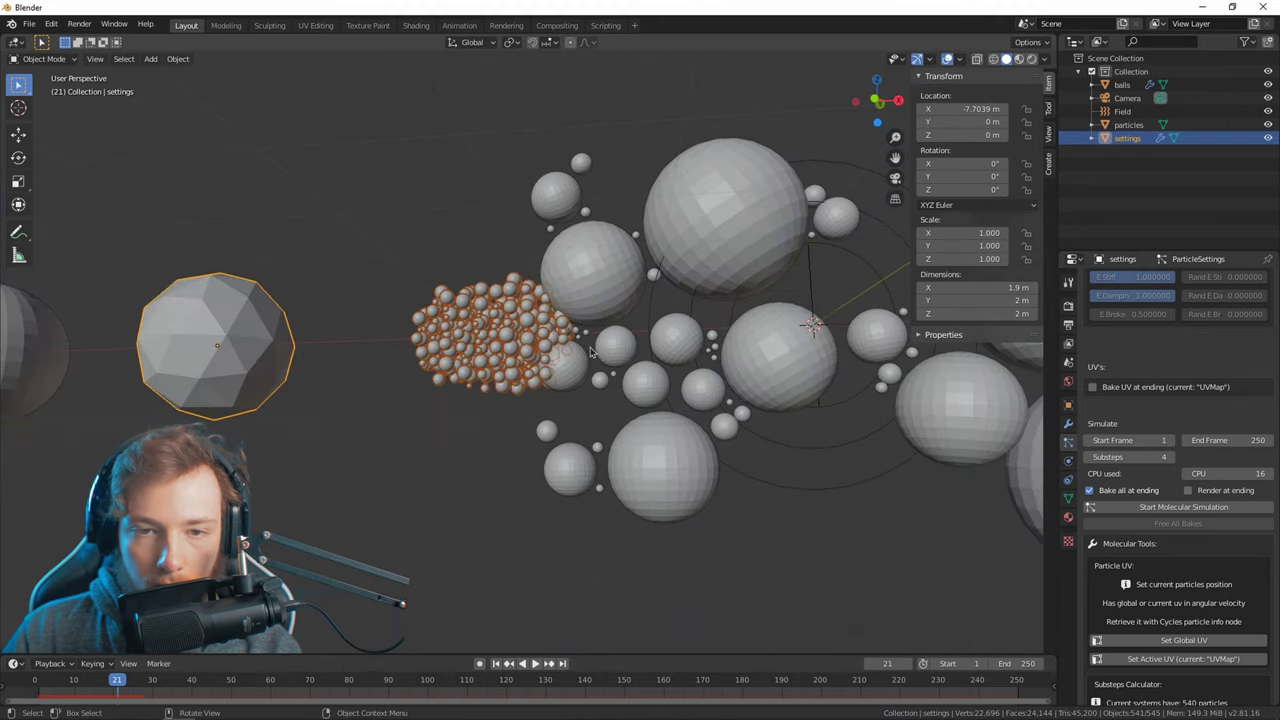
middle_drag(530, 372, 541, 406)
scroll(566, 398, down, 3)
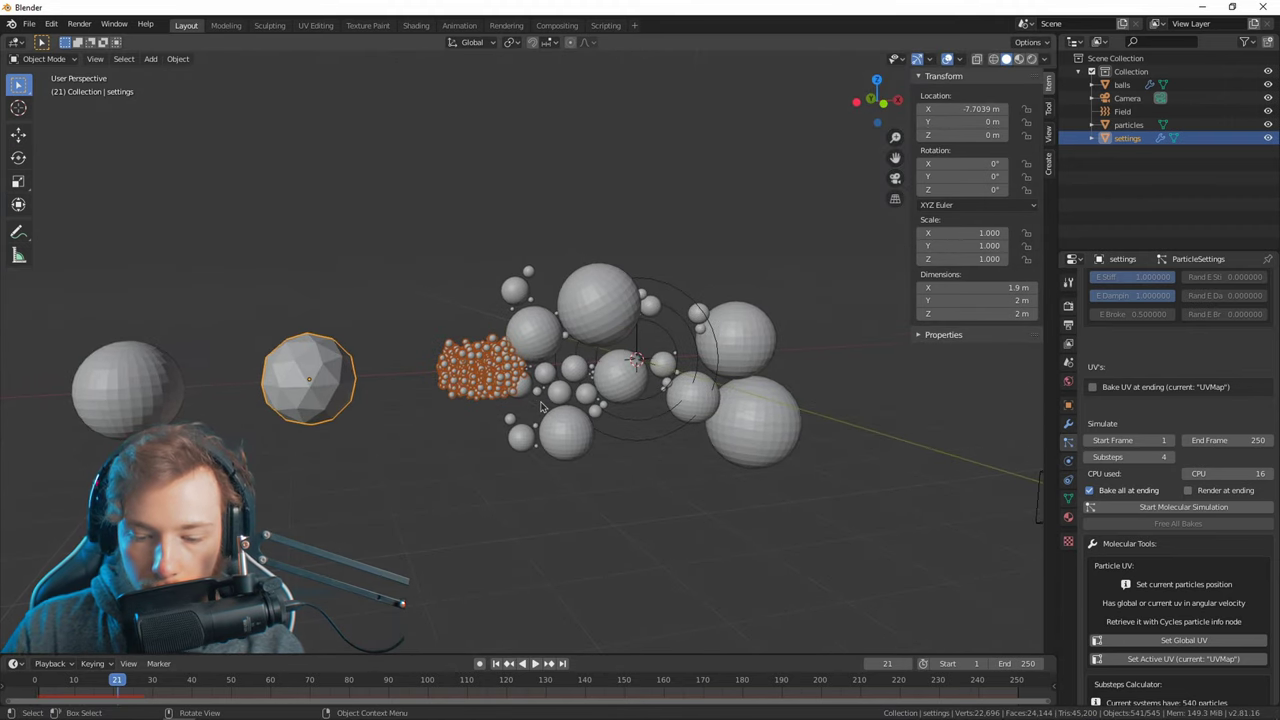
Switch to the camera view and play the animation briefly to check the particles within the frame.
key(KP_0)
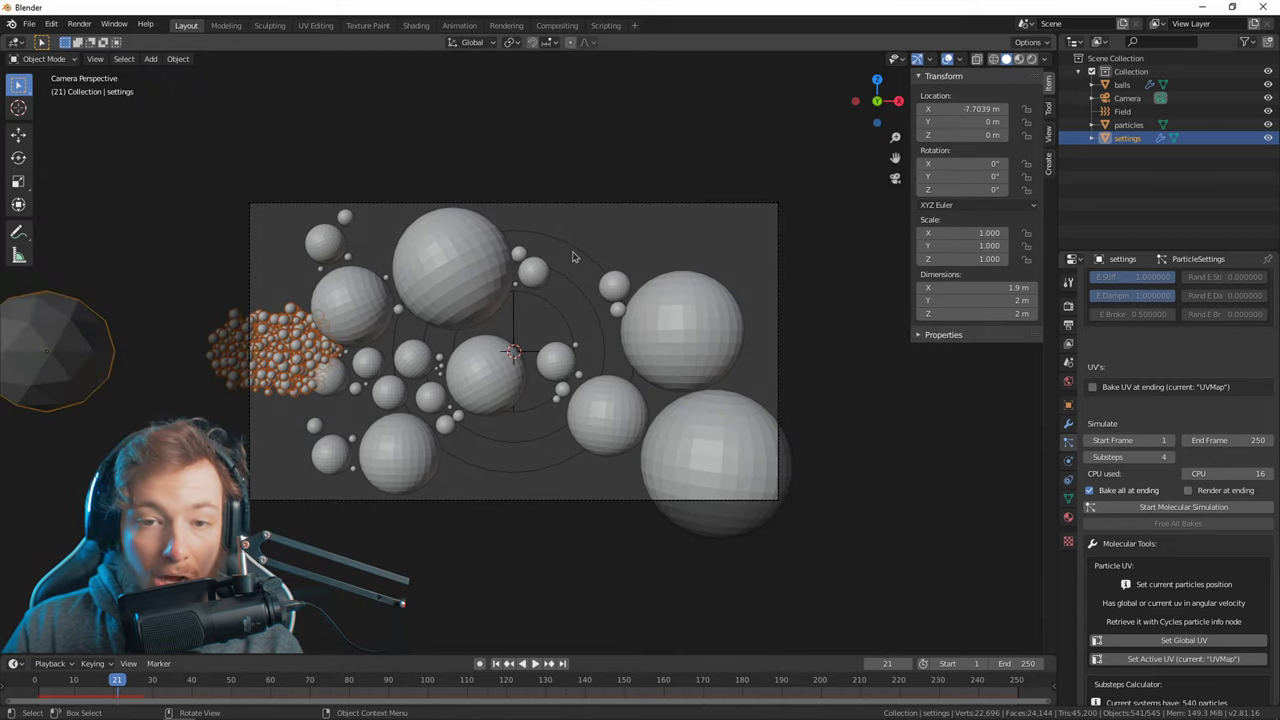
key(space)
key(space)
Set the force field's flow to 1.4 and replay the animation from the first frame.
click(606, 320)
drag(109, 686, 115, 690)
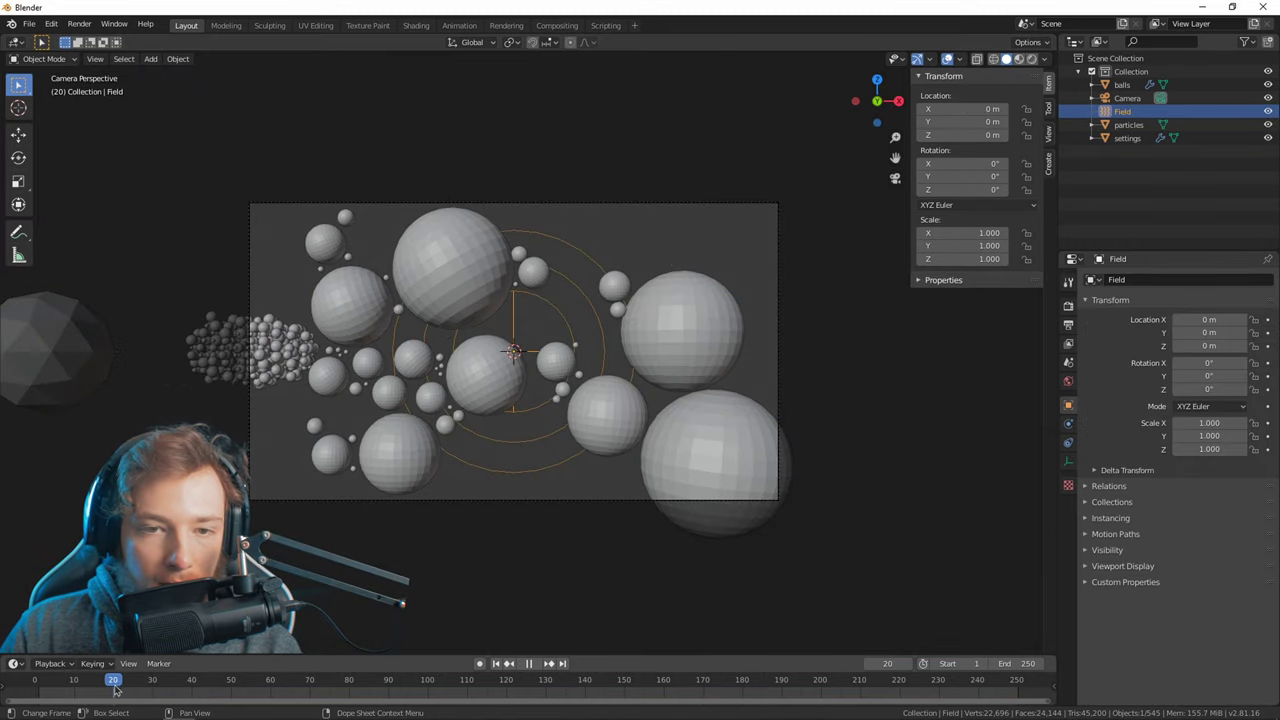
key(space)
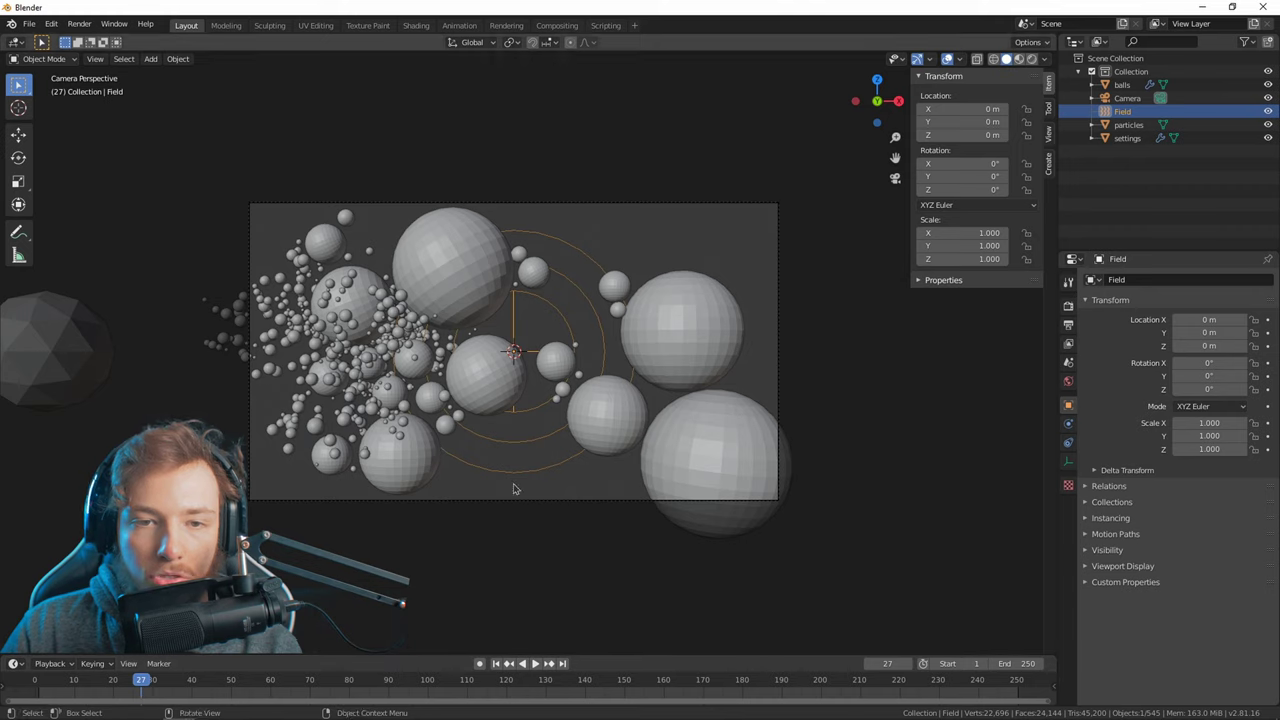
click(1068, 425)
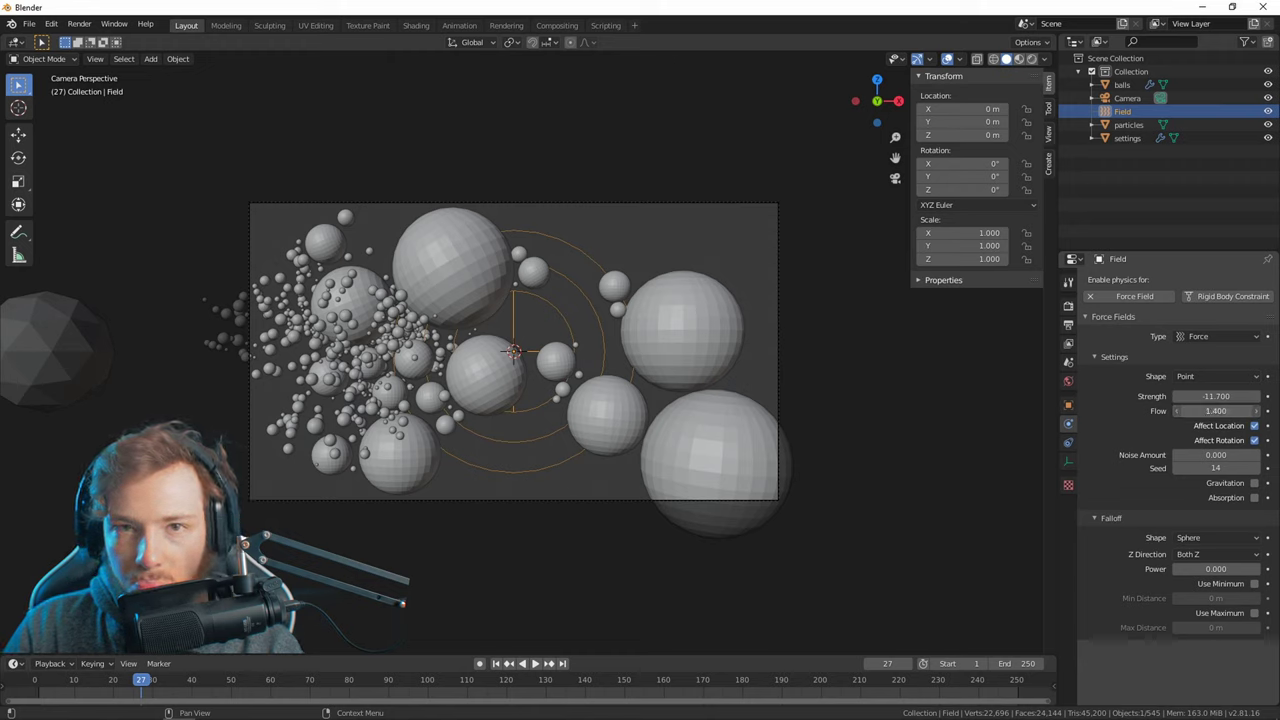
click(496, 664)
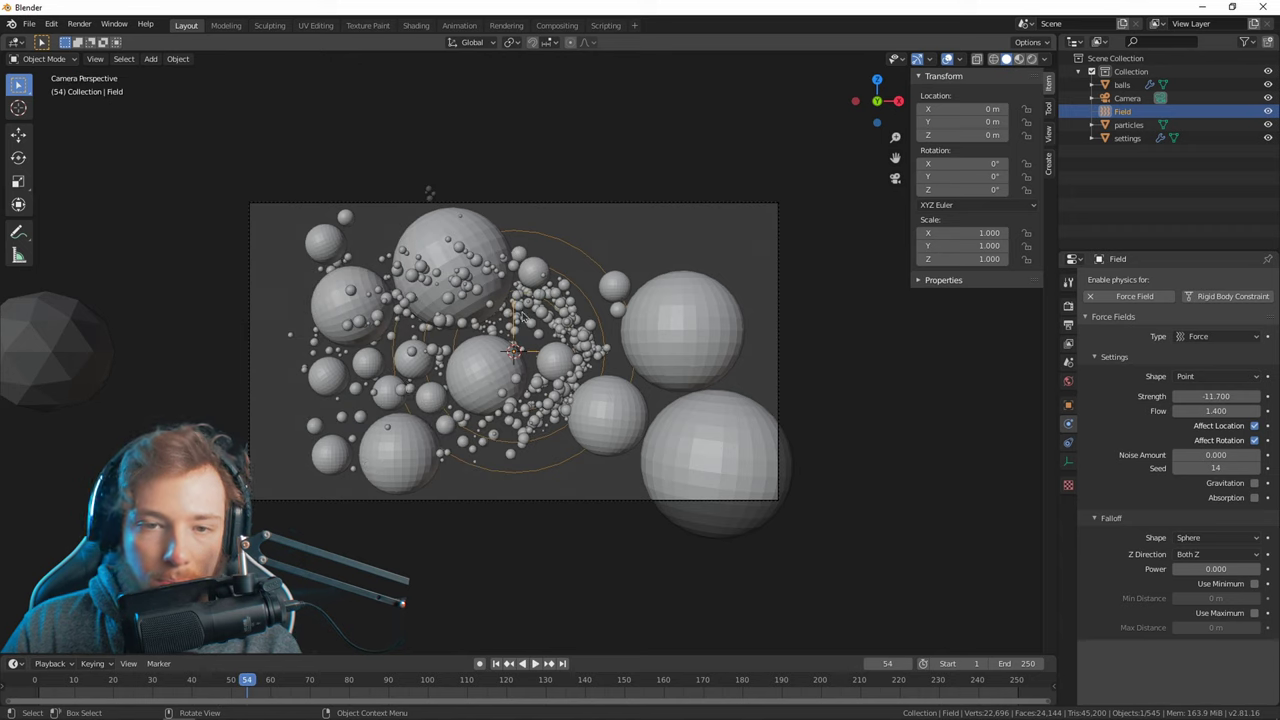
Rerun the molecular simulation for the settings emitter and play the animation in the camera view.
click(560, 305)
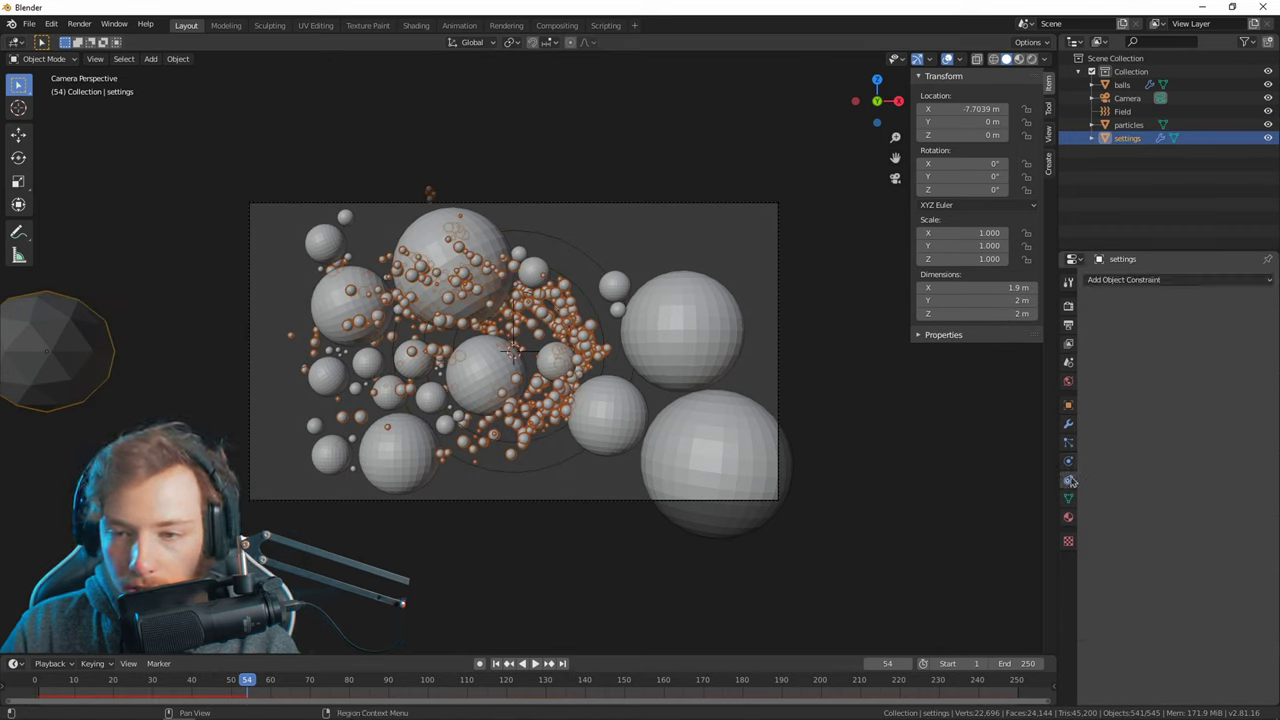
click(1068, 443)
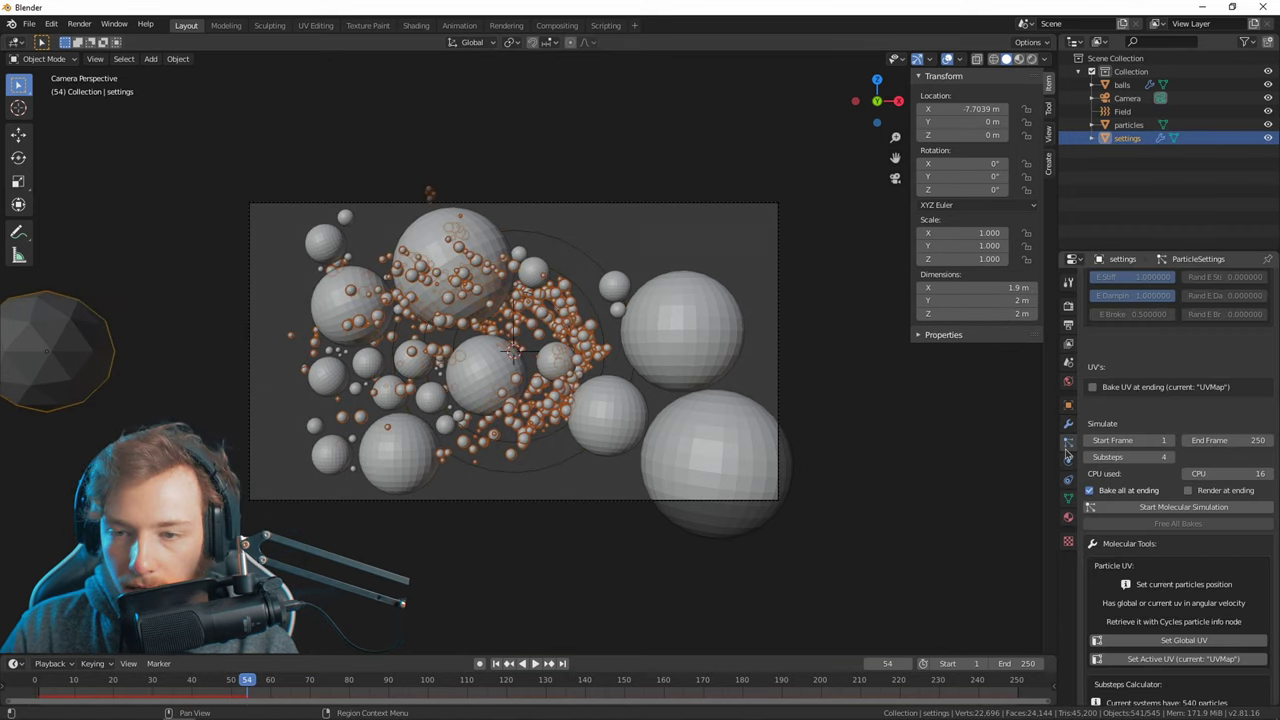
click(1147, 508)
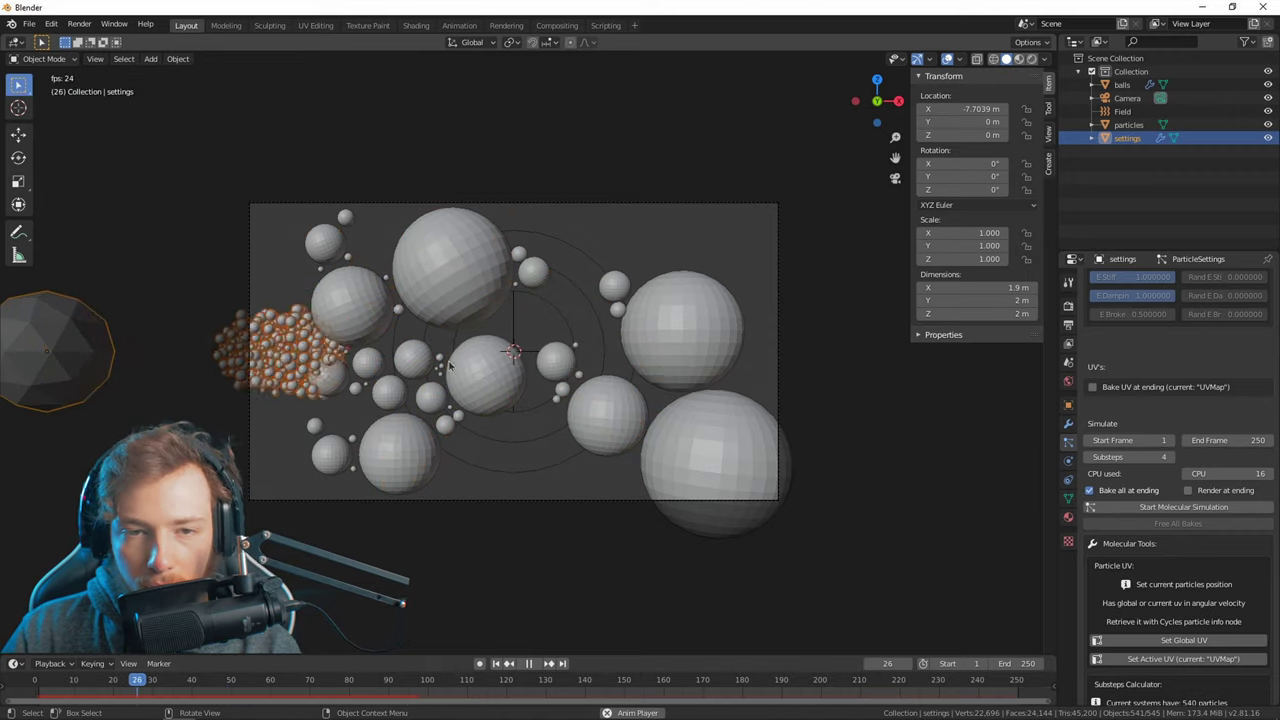
key(space)
Set the flow of the force field at the scene origin to 2.1.
click(562, 246)
click(1068, 442)
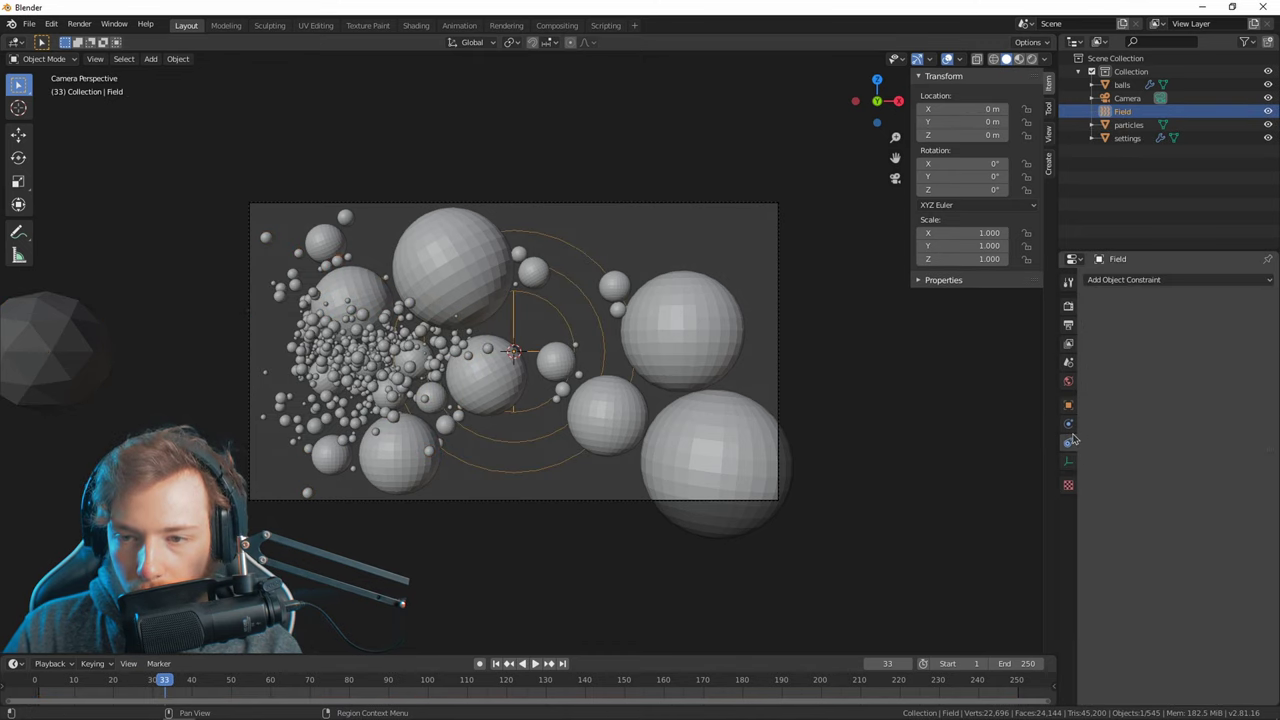
click(1069, 424)
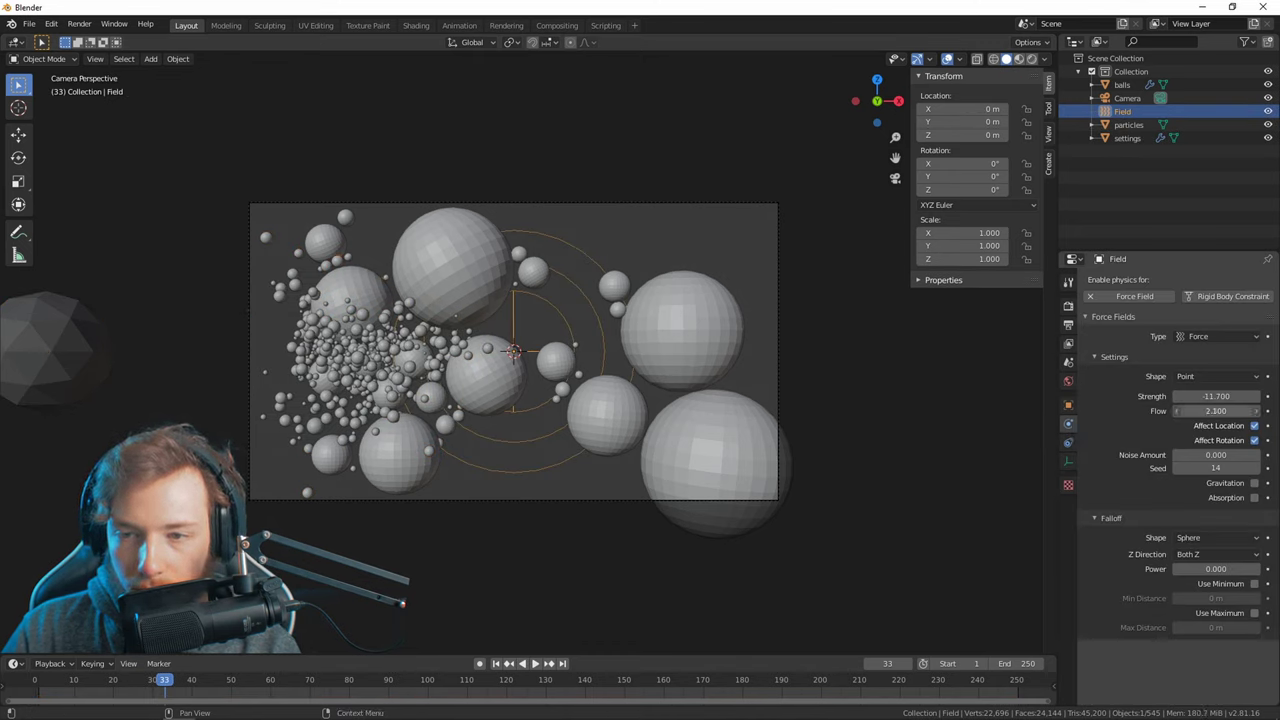
Return to the particle settings of the ico sphere emitter and start its molecular simulation again.
click(390, 328)
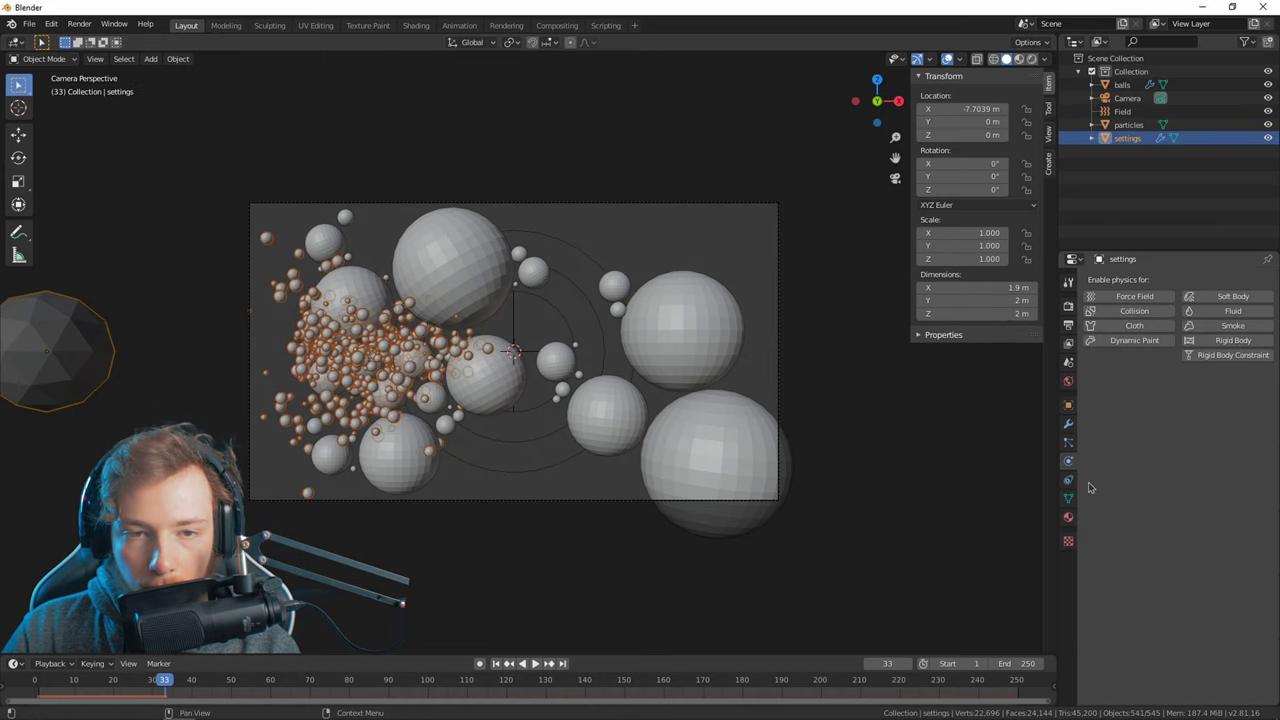
click(1068, 480)
click(1068, 498)
click(1068, 517)
click(1068, 498)
click(1067, 467)
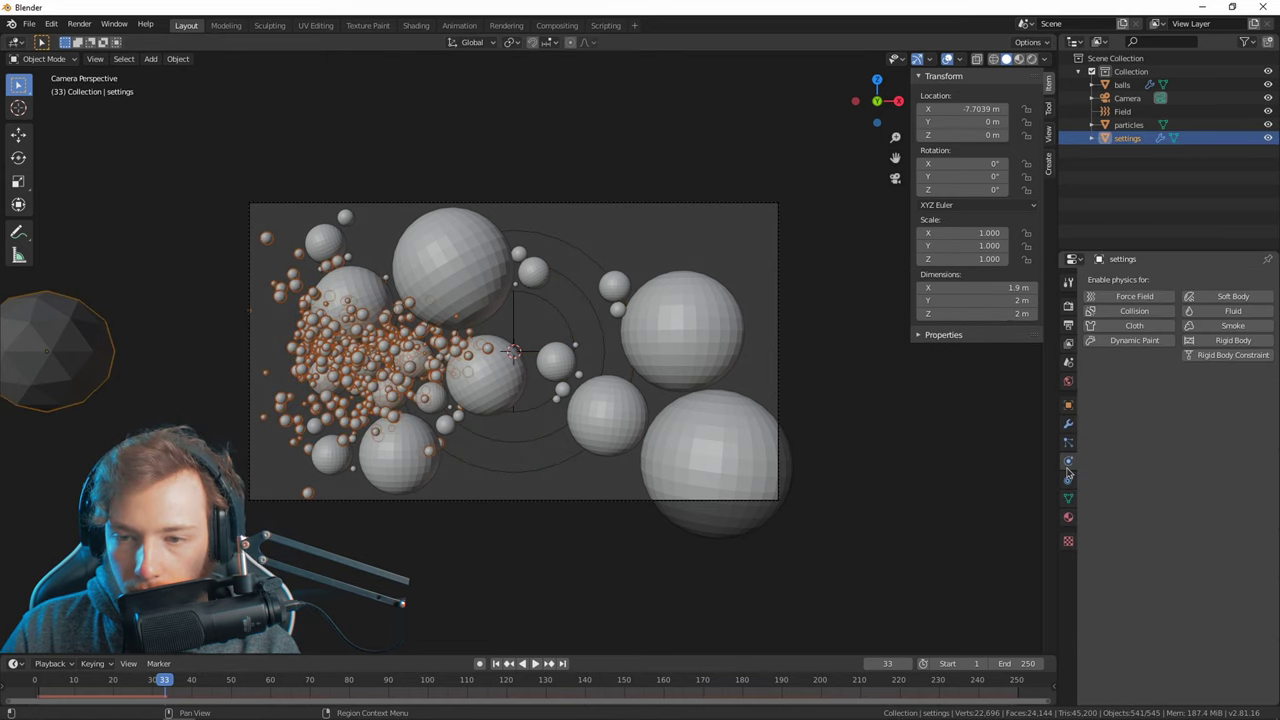
click(1068, 441)
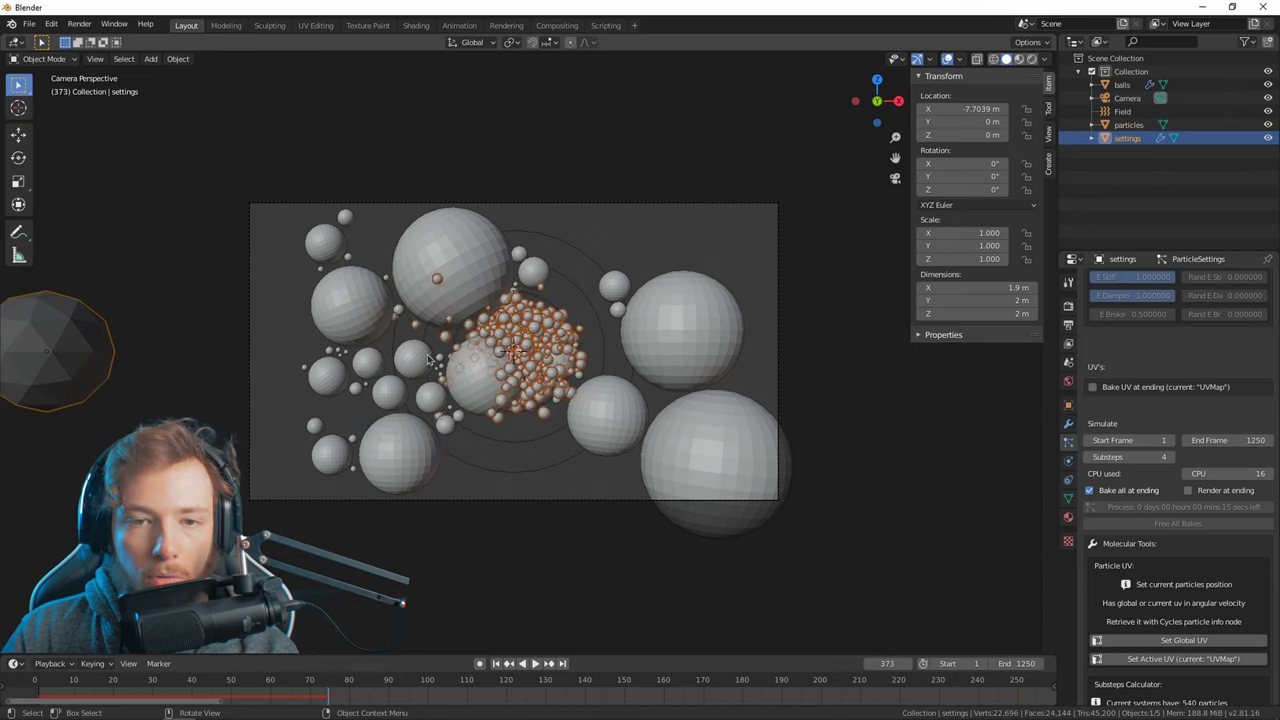
Stop the molecular simulation early and play back the particle motion in the camera view with the force field selected.
key(Escape)
key(space)
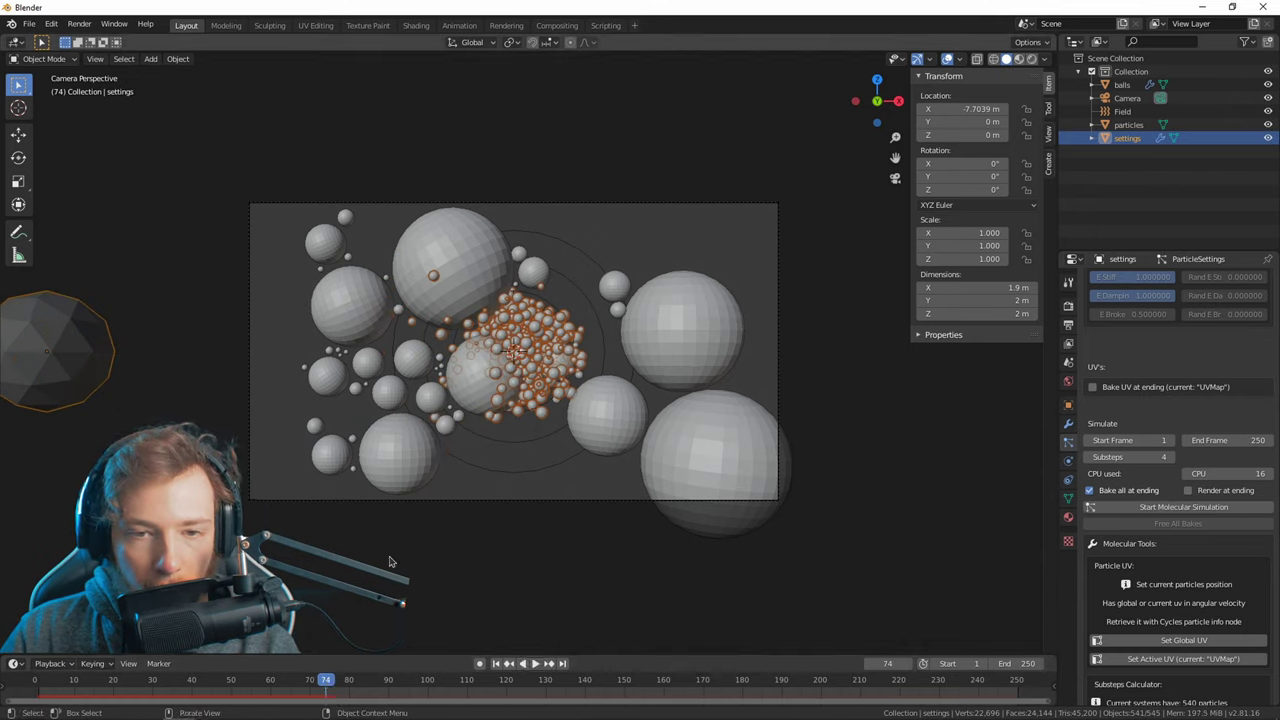
click(548, 258)
key(space)
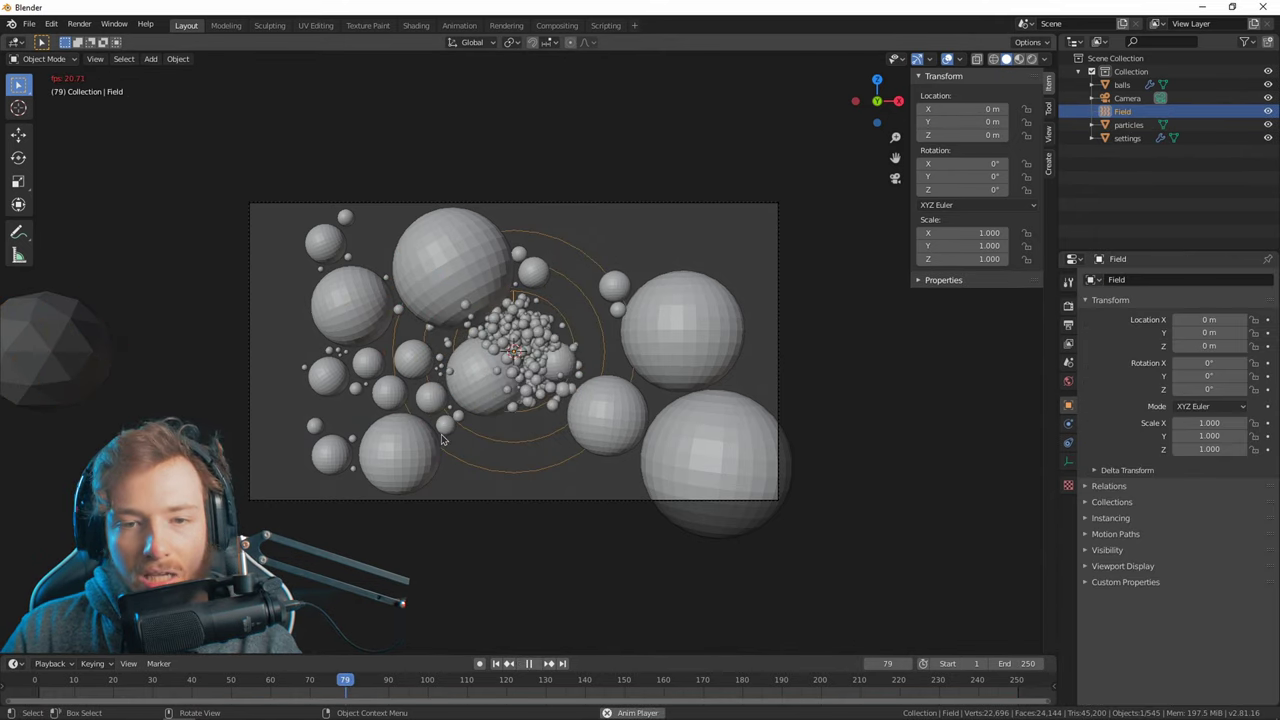
key(space)
Move the force field to about X -2.79 m, Z 1.25 m and keyframe its location at frame 1.
drag(346, 681, 192, 681)
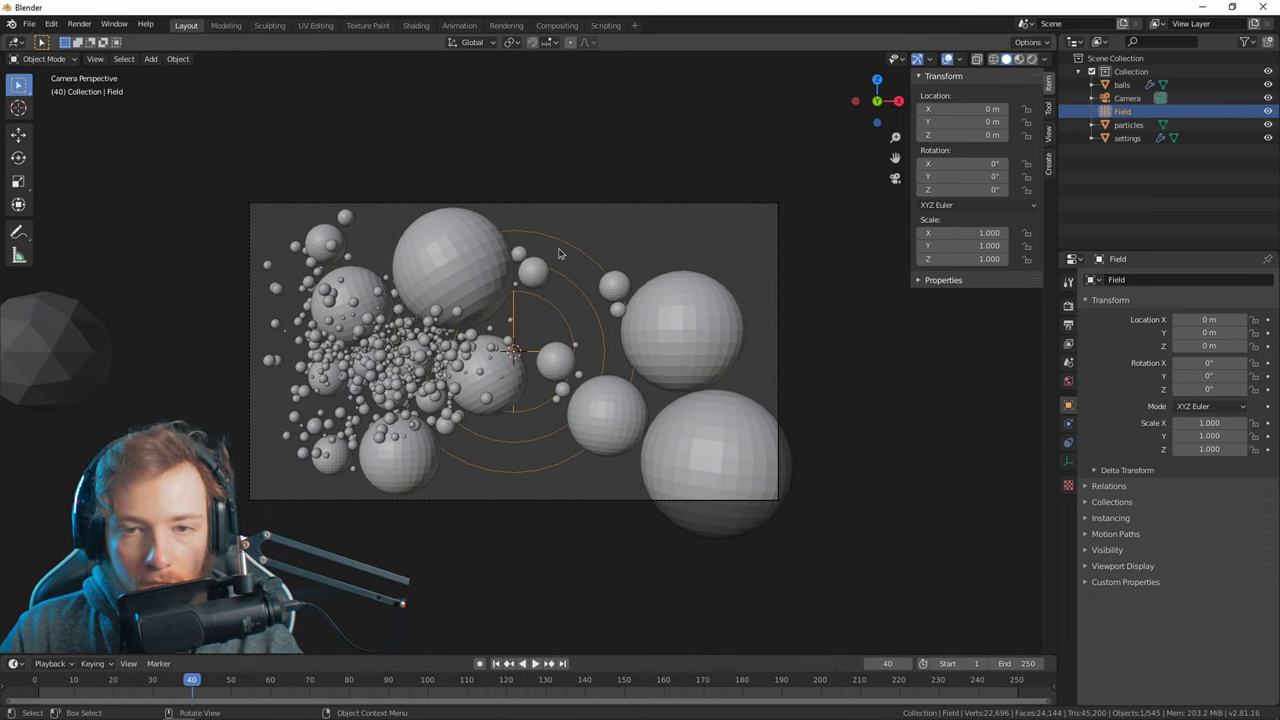
key(g)
click(390, 180)
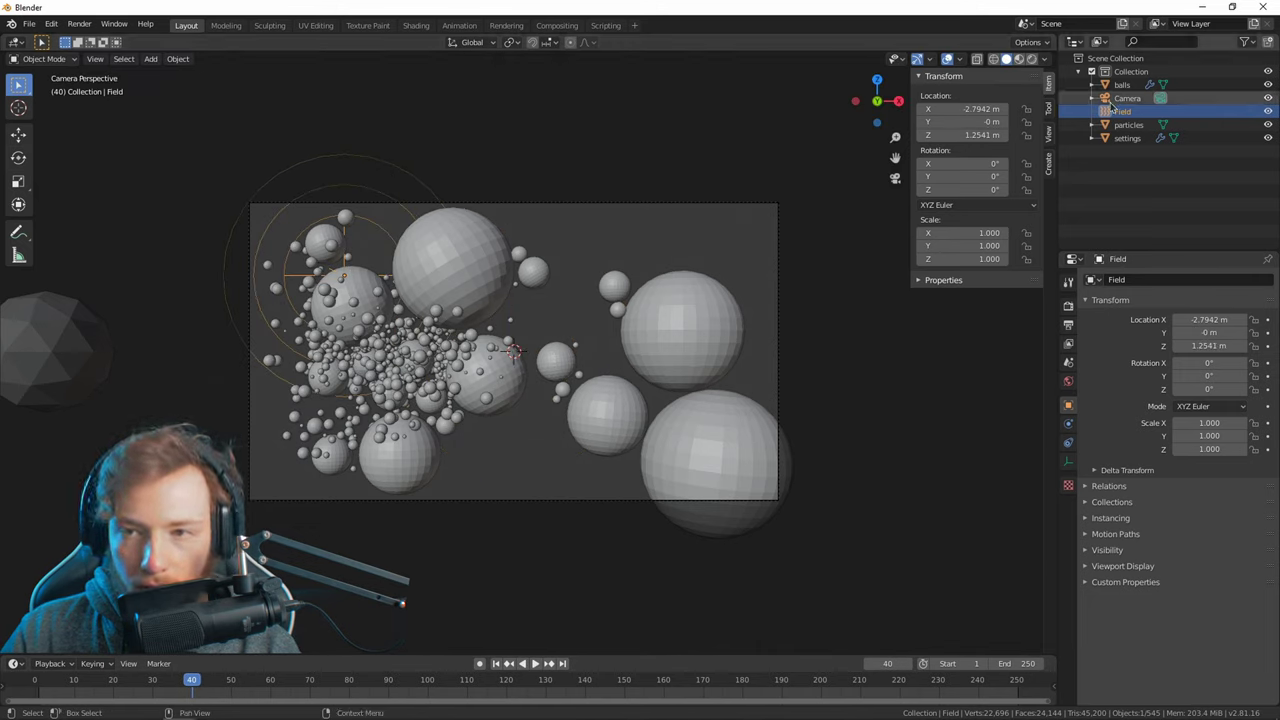
drag(62, 685, 38, 685)
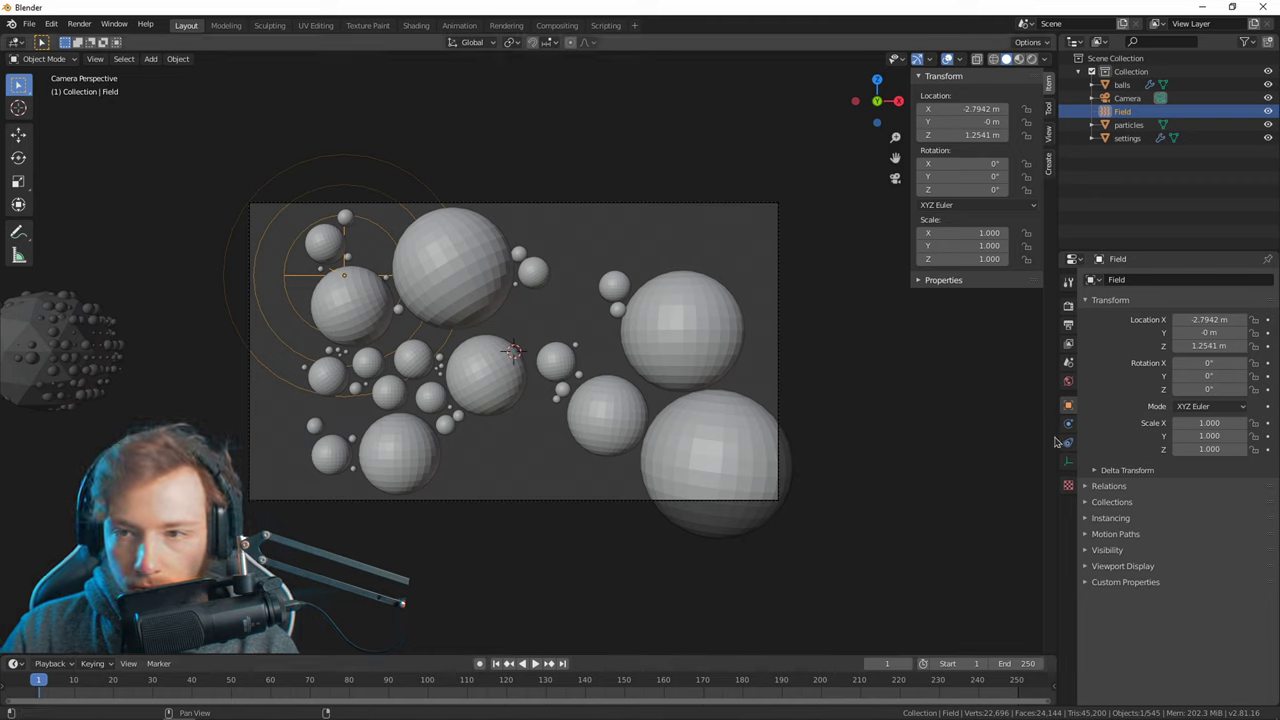
right_click(965, 116)
key(Escape)
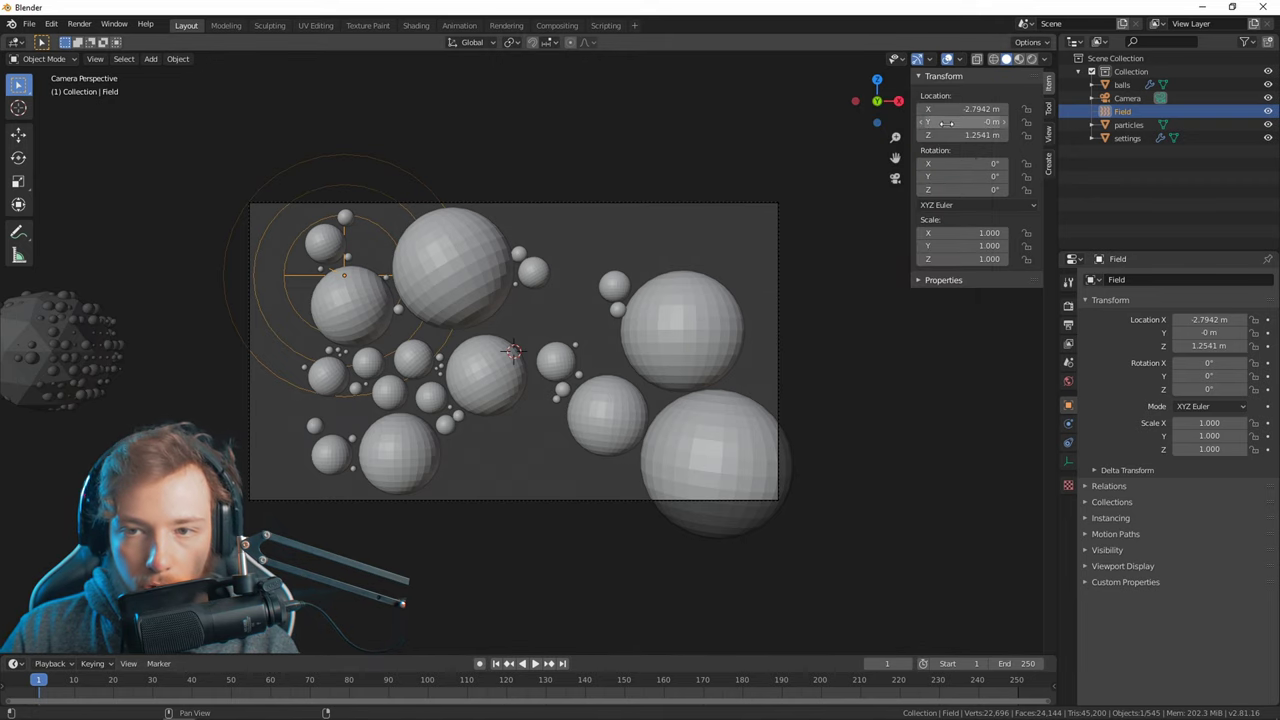
right_click(944, 108)
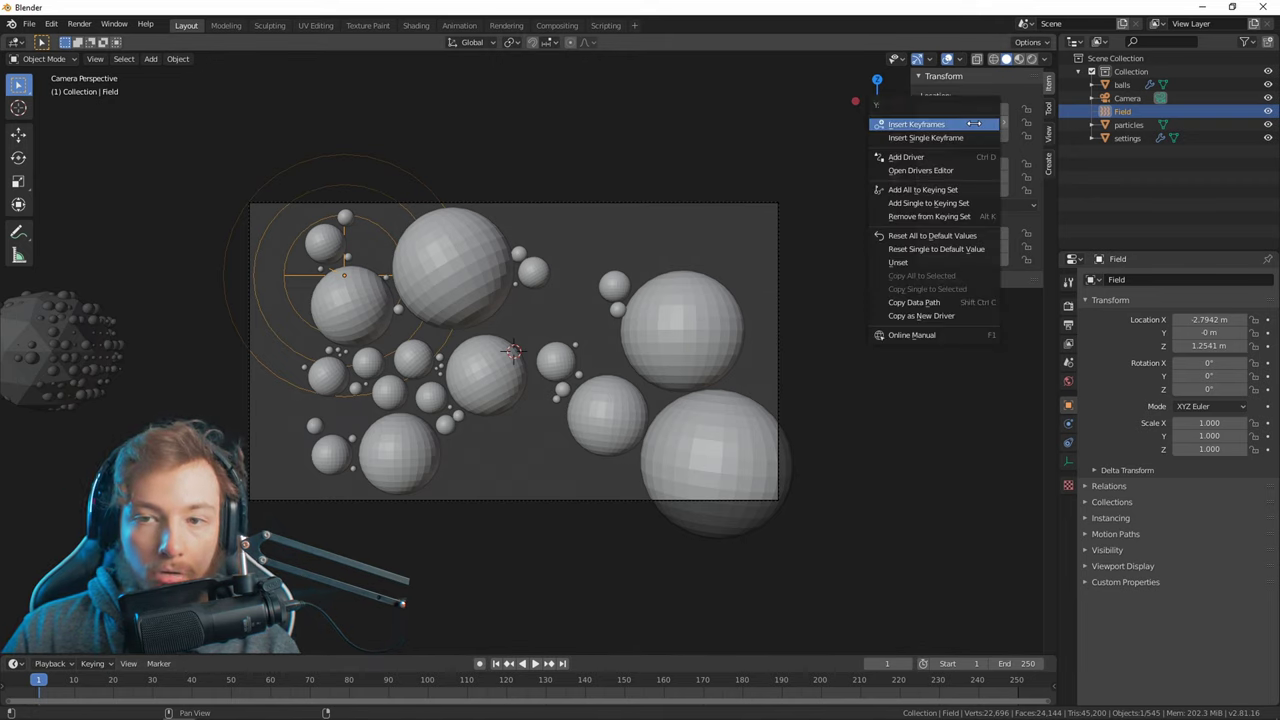
click(958, 122)
Insert a second location keyframe for the force field at frame 41, holding its position.
drag(42, 690, 193, 693)
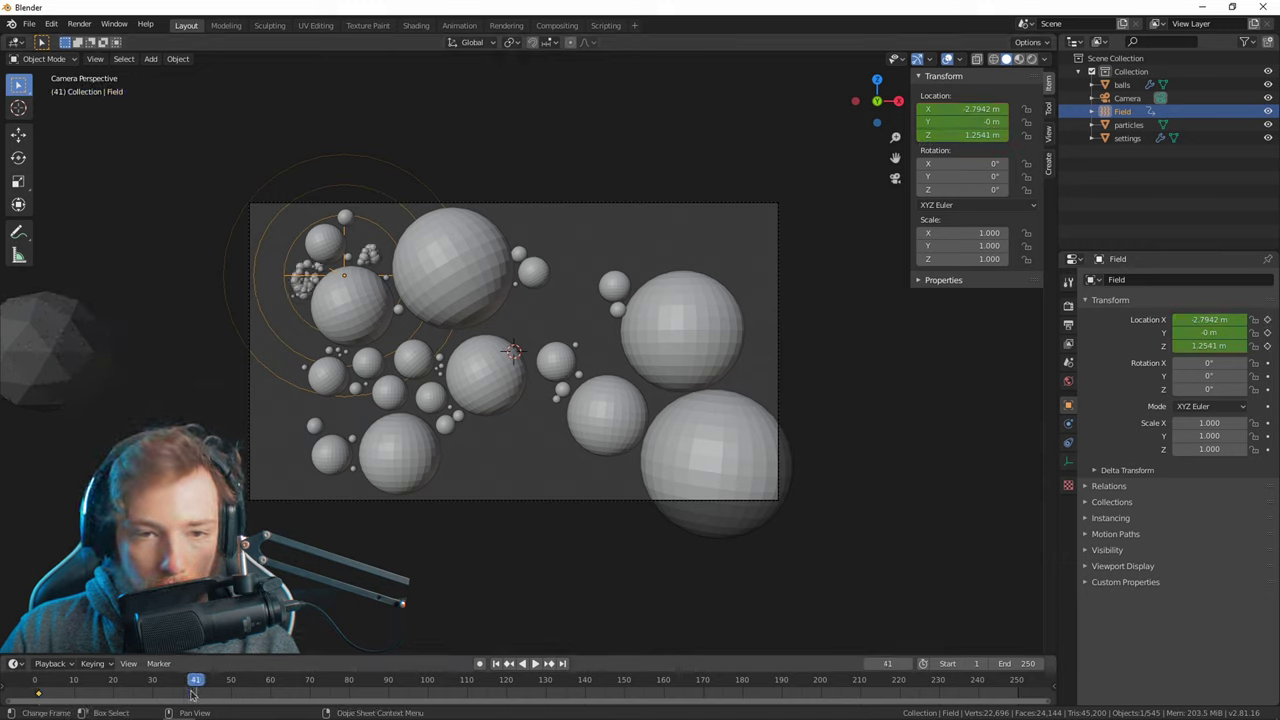
right_click(938, 134)
click(952, 148)
At frame 42, move the force field to about X 2.67 m, Z 0.15 m and keyframe its location.
key(space)
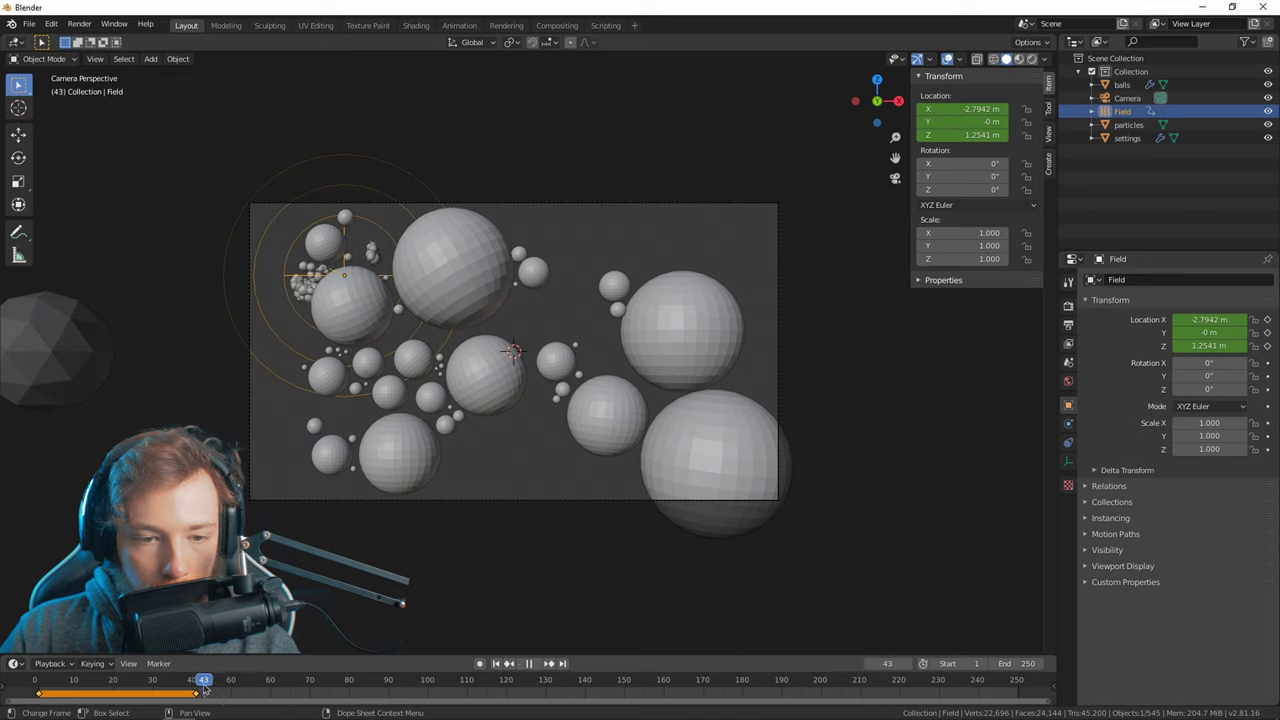
key(g)
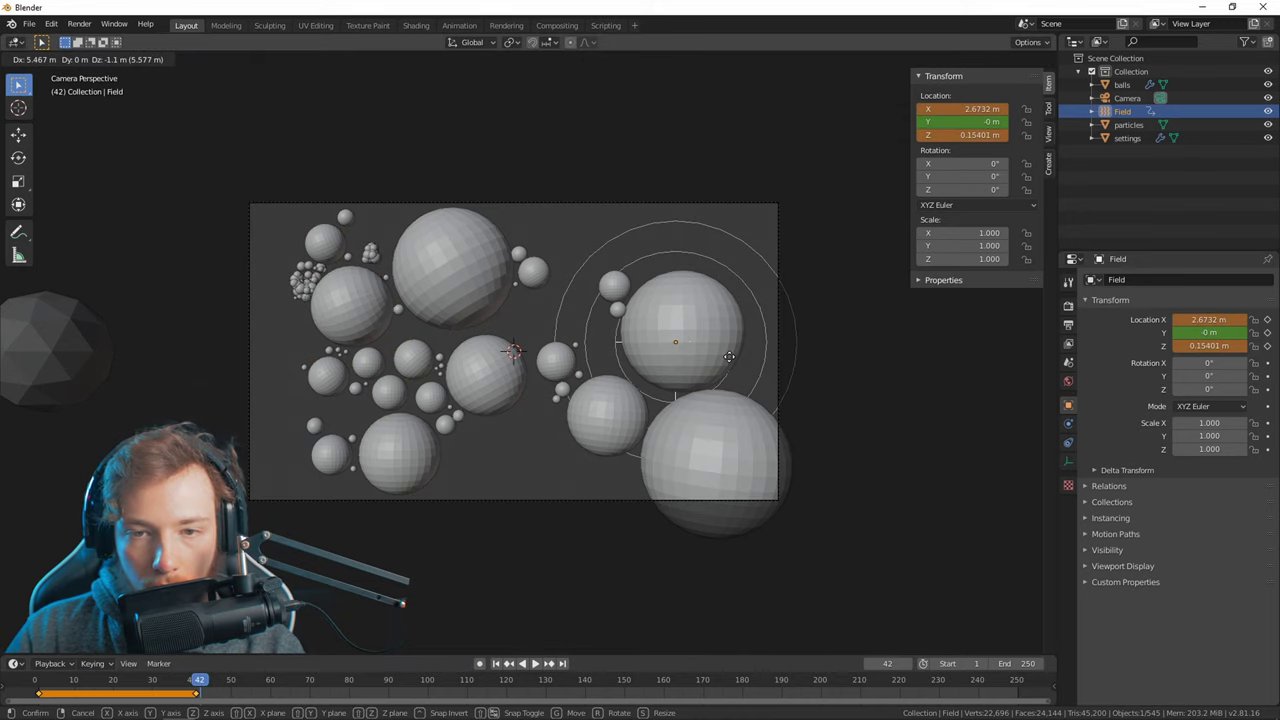
click(729, 356)
right_click(960, 134)
click(955, 136)
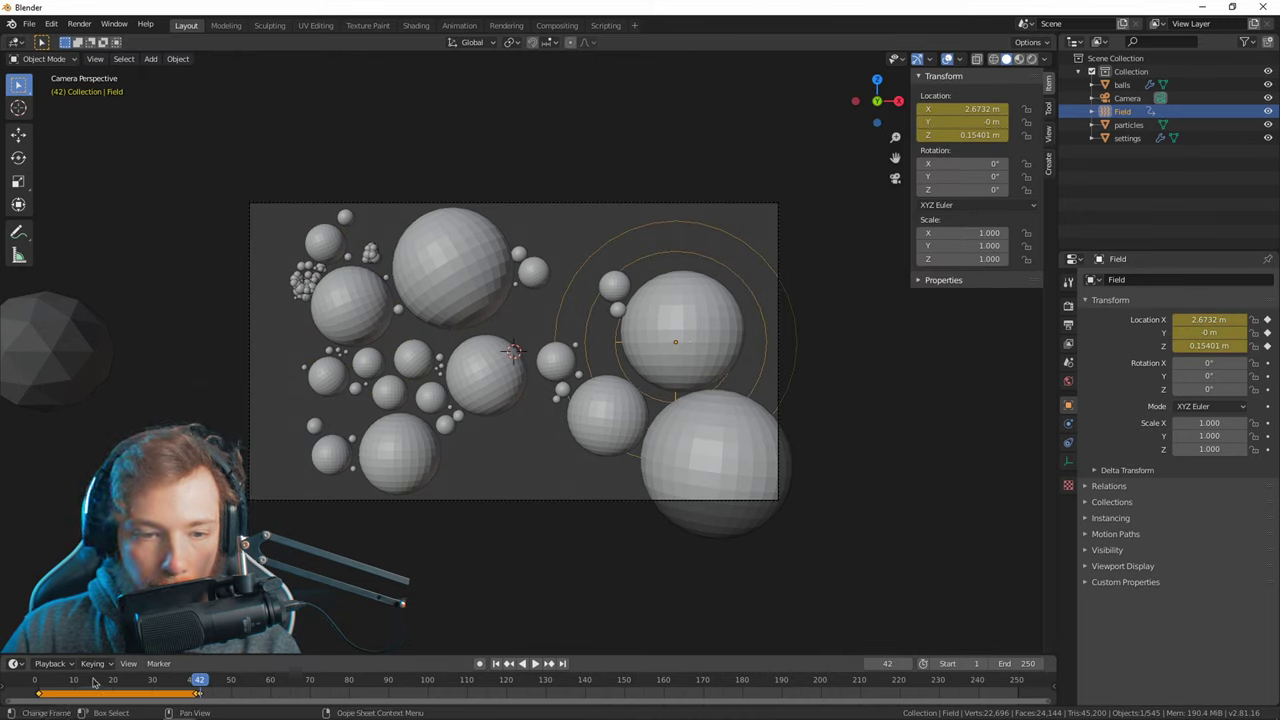
Keyframe the force field's unchanged location at frame 90.
click(388, 692)
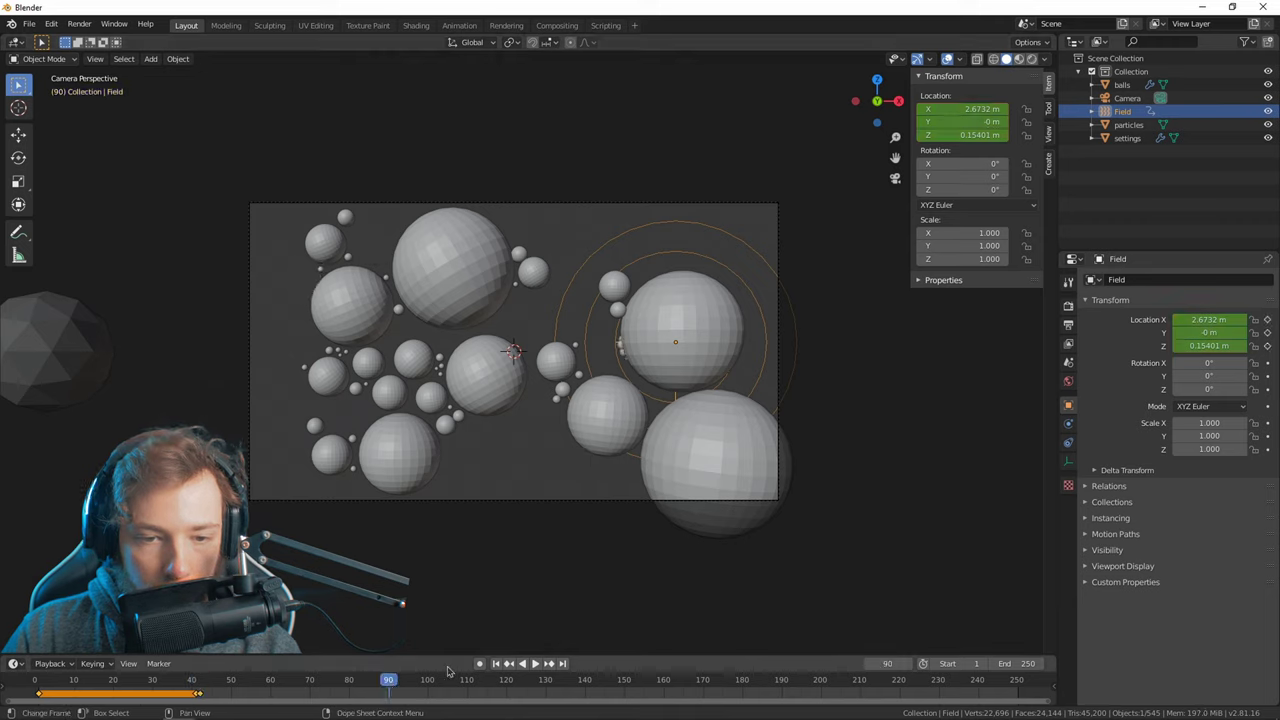
right_click(960, 134)
click(955, 136)
At frame 91, move the force field to about X -1.78 m, Z -1.68 m and keyframe its location.
click(392, 683)
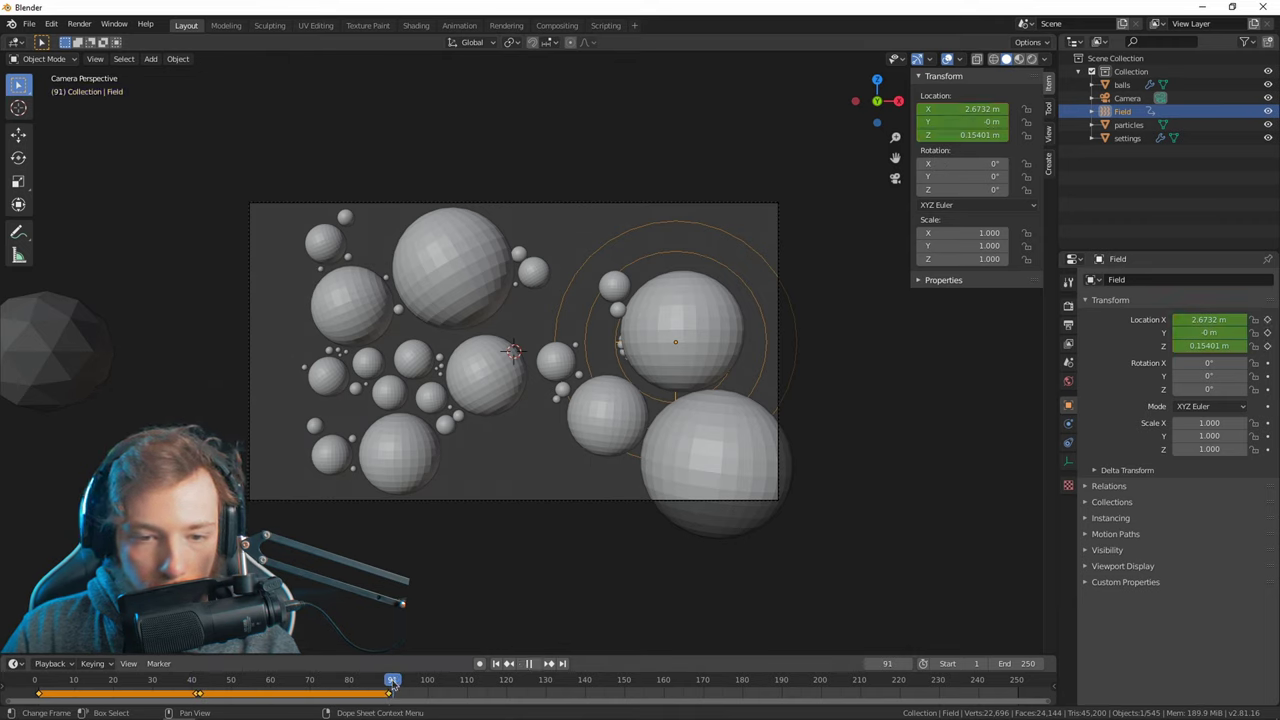
key(g)
click(510, 382)
right_click(955, 122)
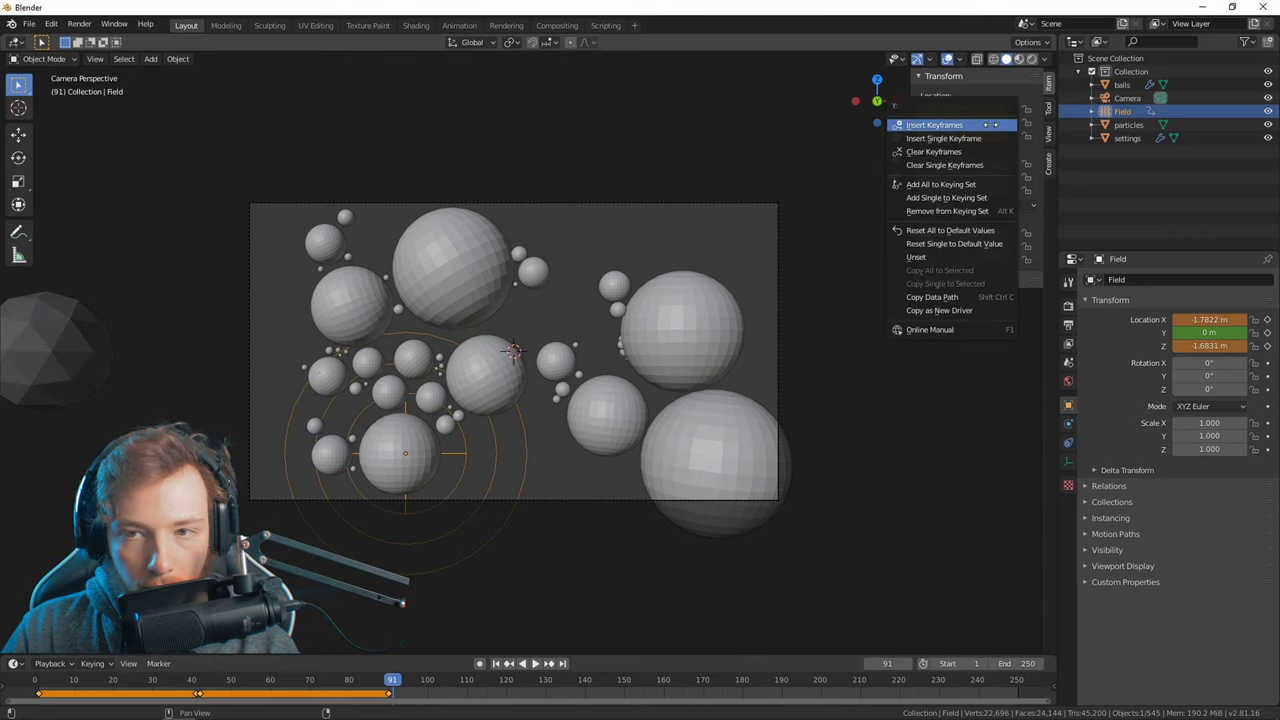
click(955, 125)
Keyframe the force field's unchanged location at frame 150.
click(623, 685)
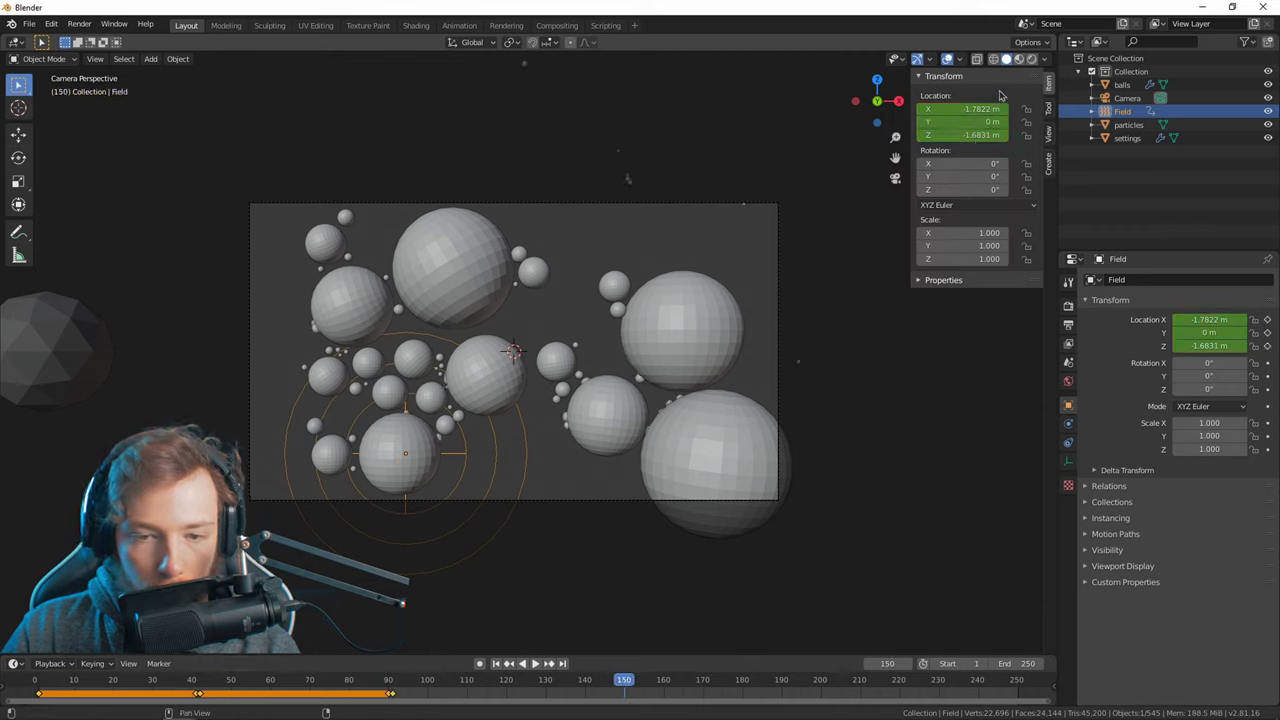
right_click(955, 122)
click(950, 126)
At frame 151, move the force field to about X -0.99 m, Z 1.29 m and keyframe its location.
click(910, 664)
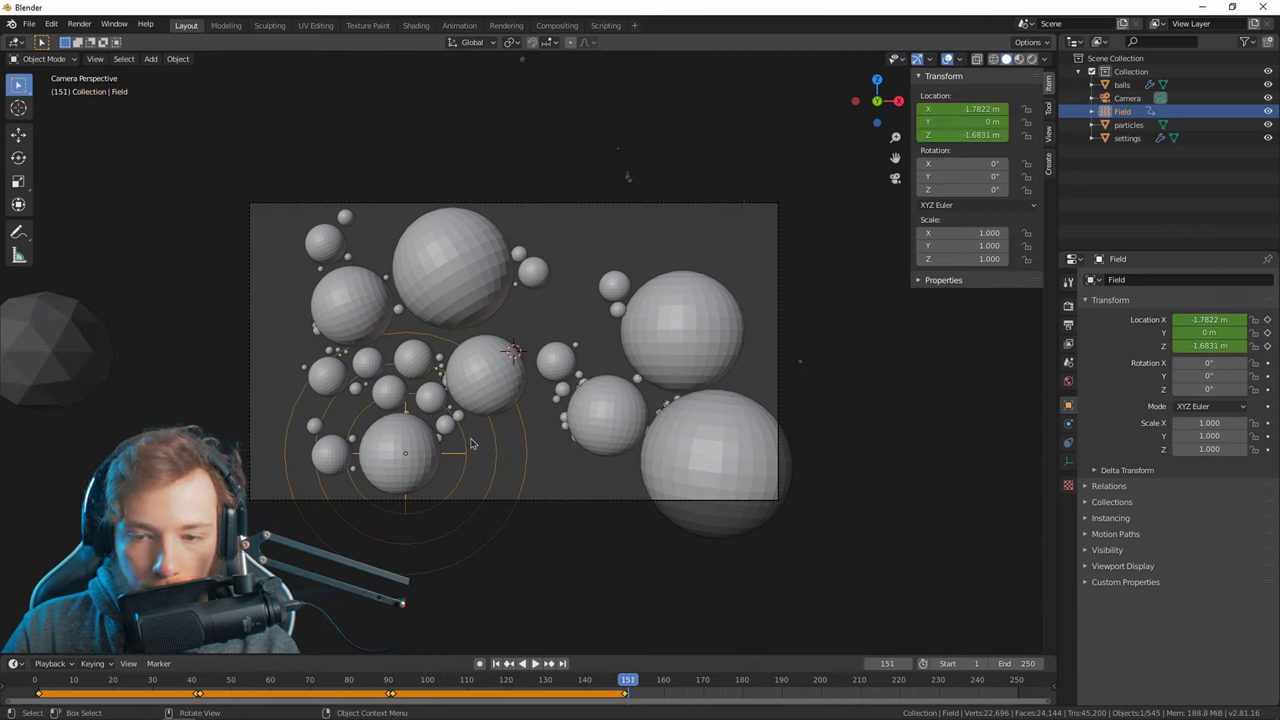
key(g)
click(505, 268)
right_click(977, 122)
click(977, 122)
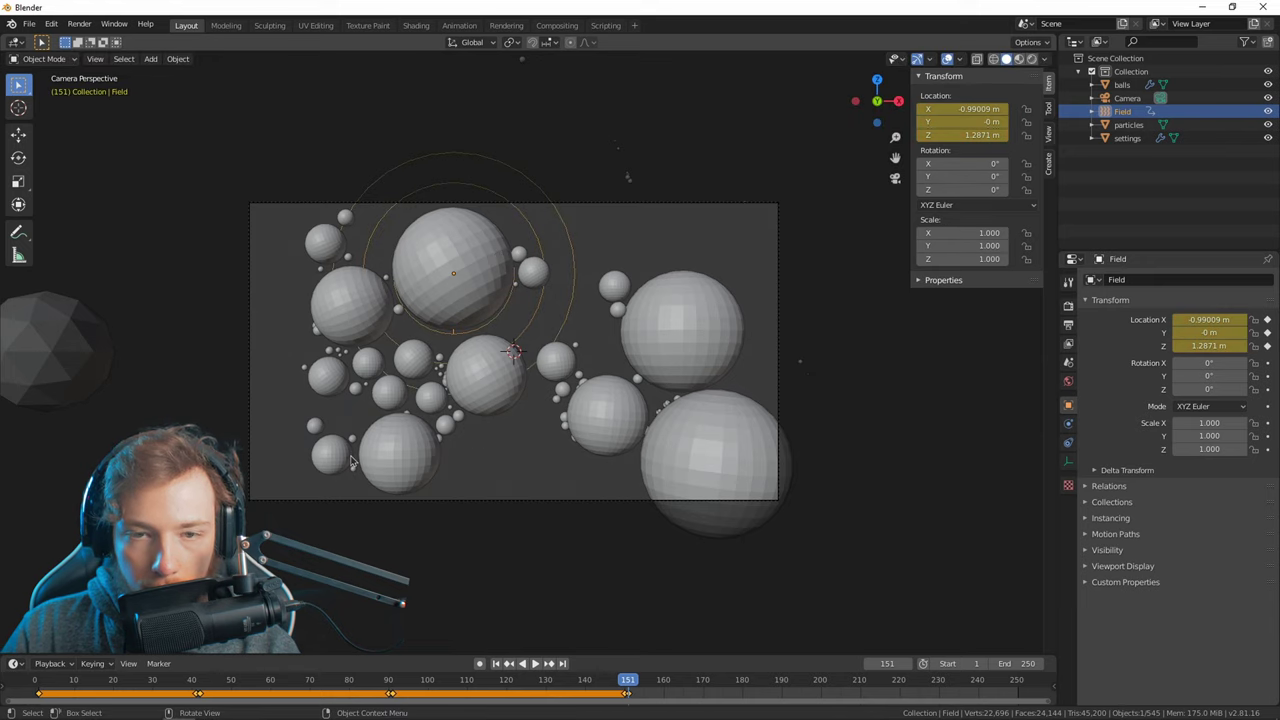
Play the keyframed animation from the first frame and rerun the molecular simulation for the settings emitter.
key(shift+Left)
key(space)
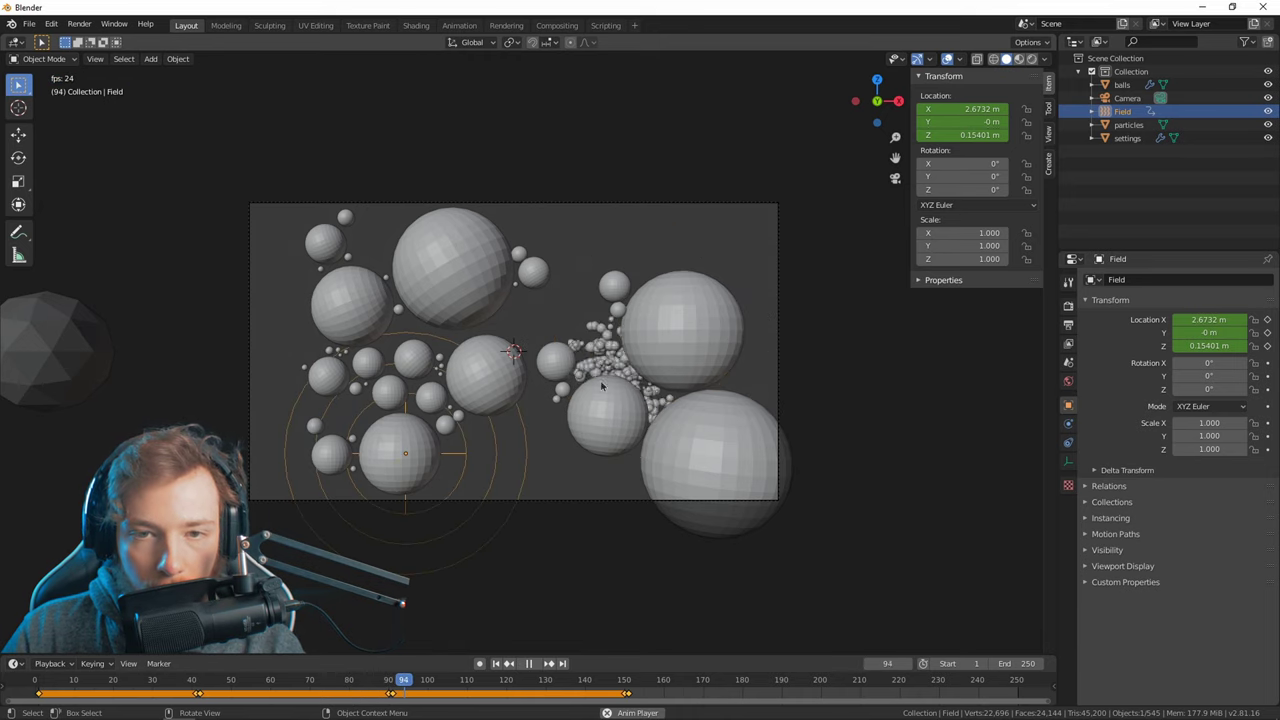
click(594, 355)
click(1161, 513)
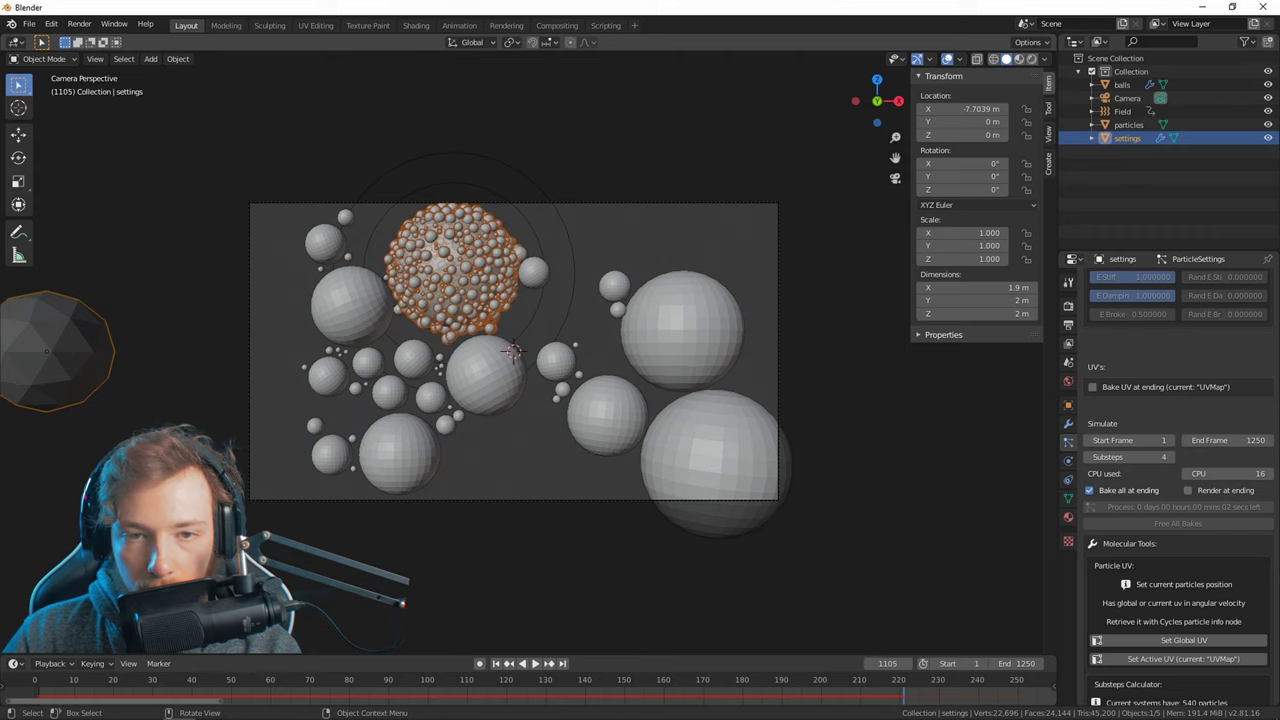
End the molecular simulation, play the baked particles and go to frame 238.
key(space)
key(Escape)
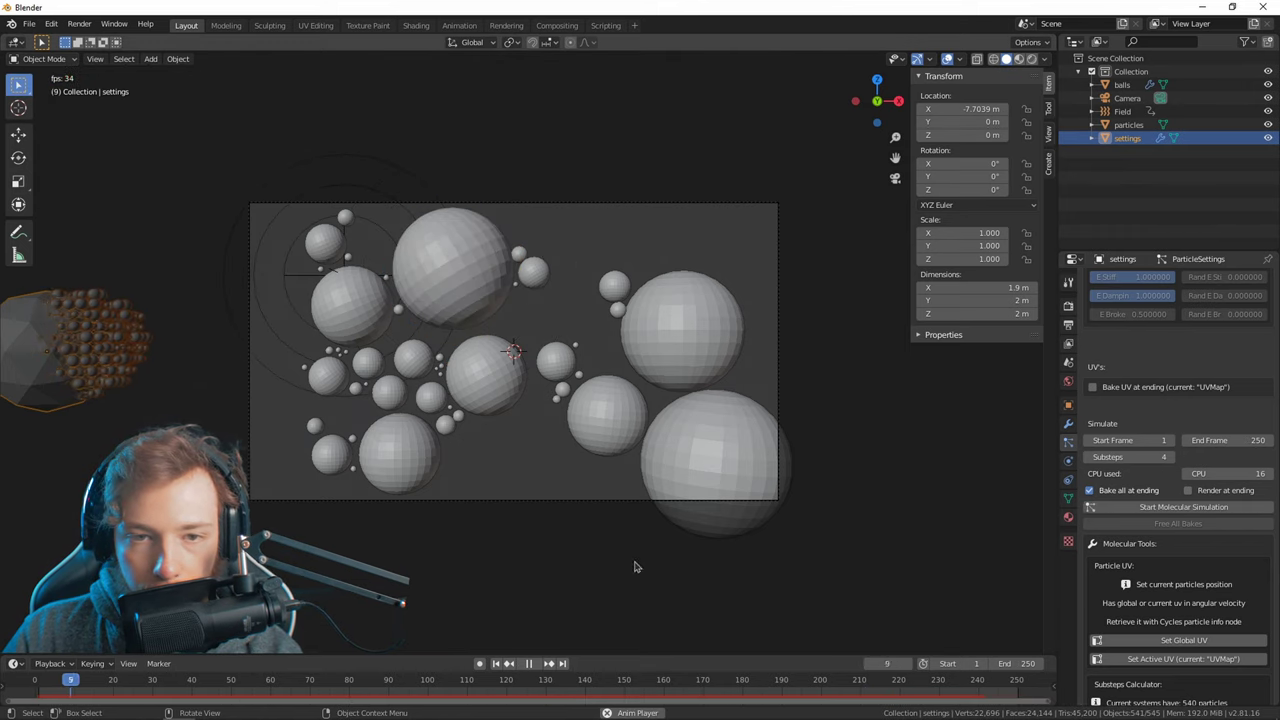
click(970, 681)
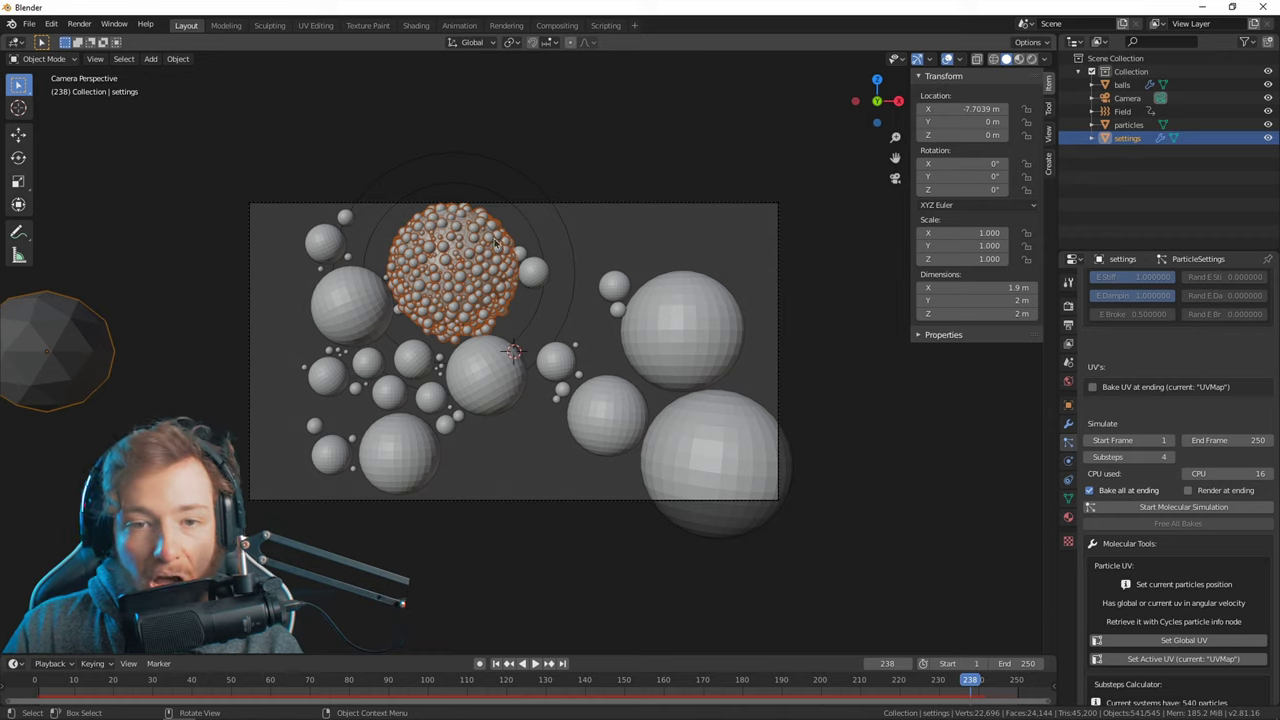
Set the render engine to Cycles with GPU Compute as the device.
click(1068, 305)
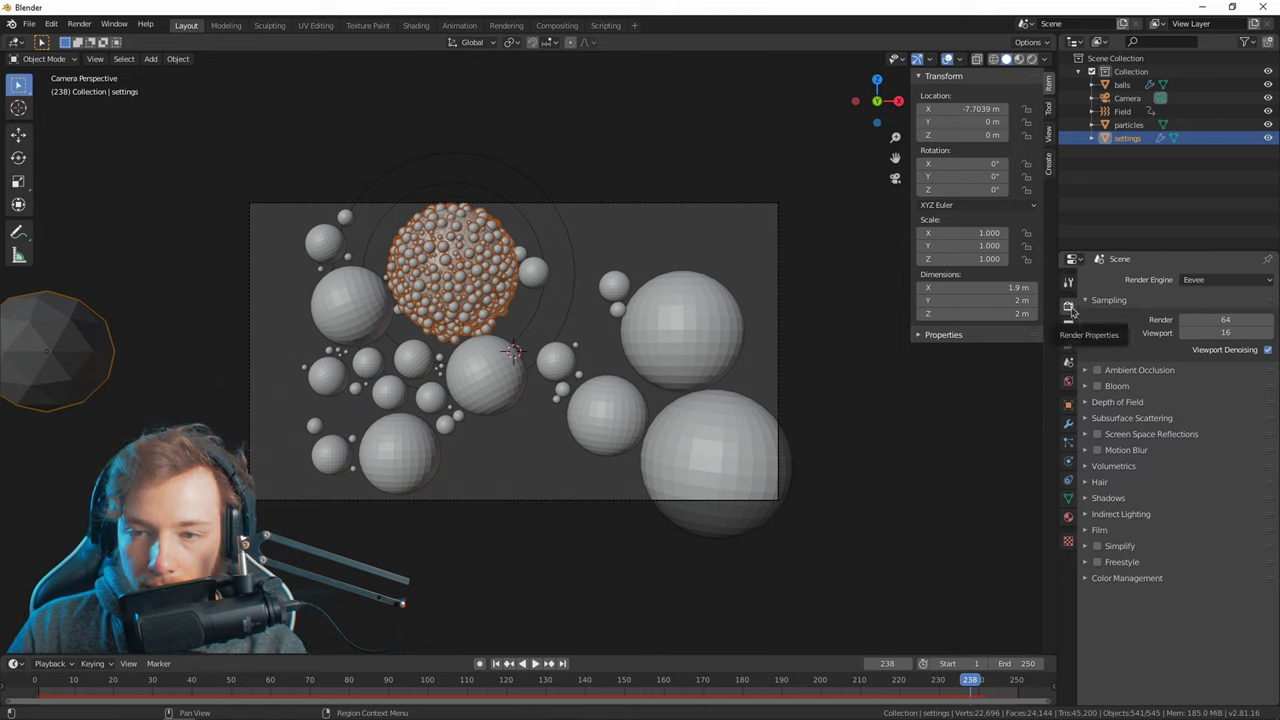
click(1189, 282)
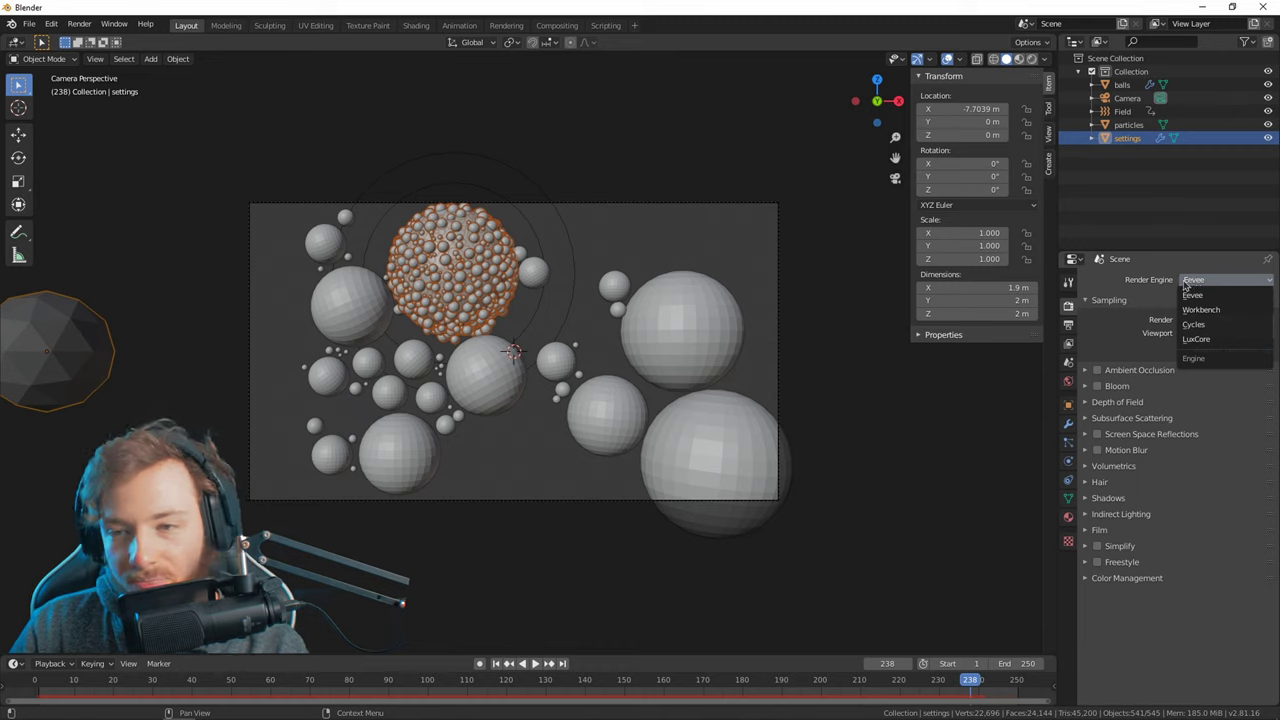
click(1193, 324)
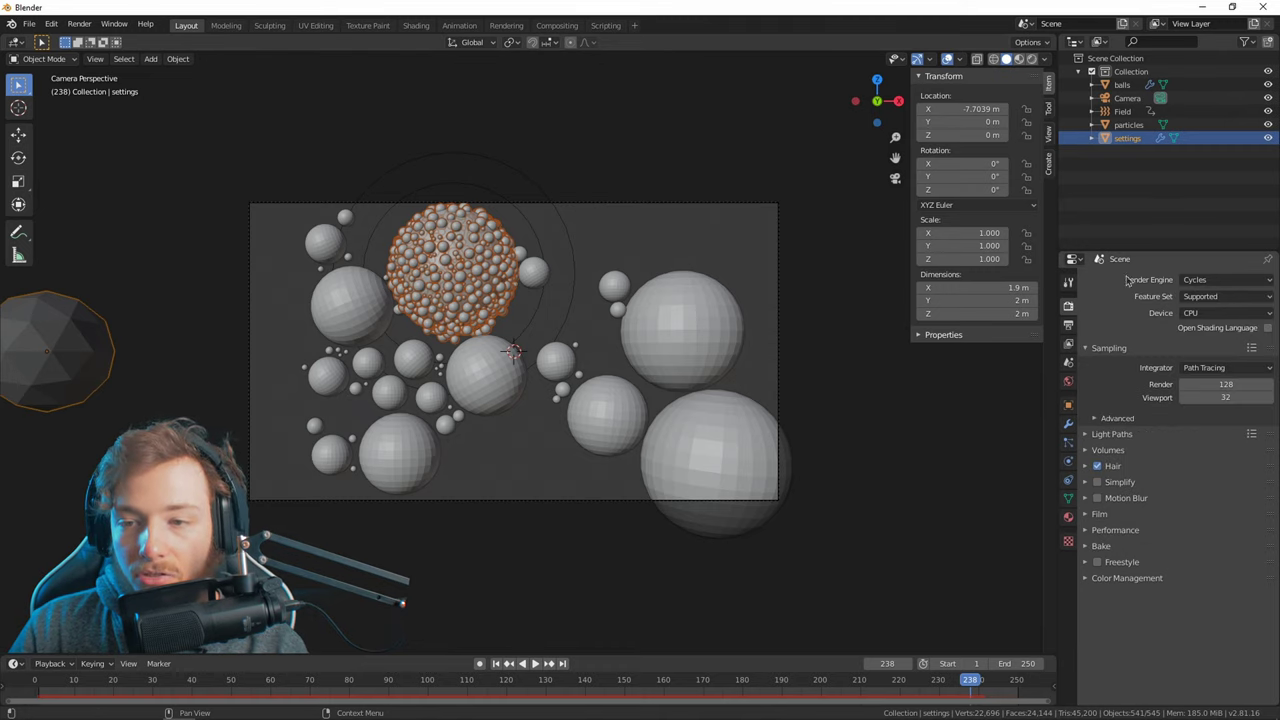
click(1206, 314)
click(1215, 313)
click(1206, 343)
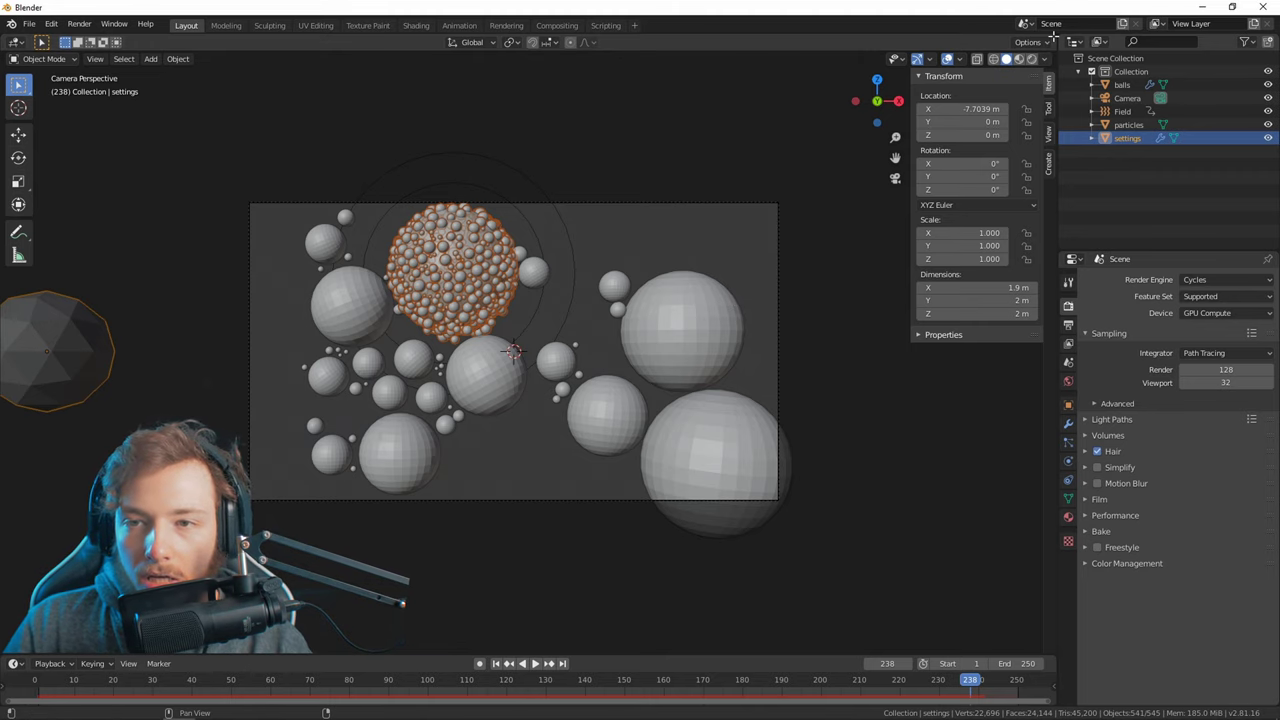
Split the viewport into a rendered and a solid camera view, and set the world background colour to black.
drag(1054, 36, 648, 42)
click(639, 59)
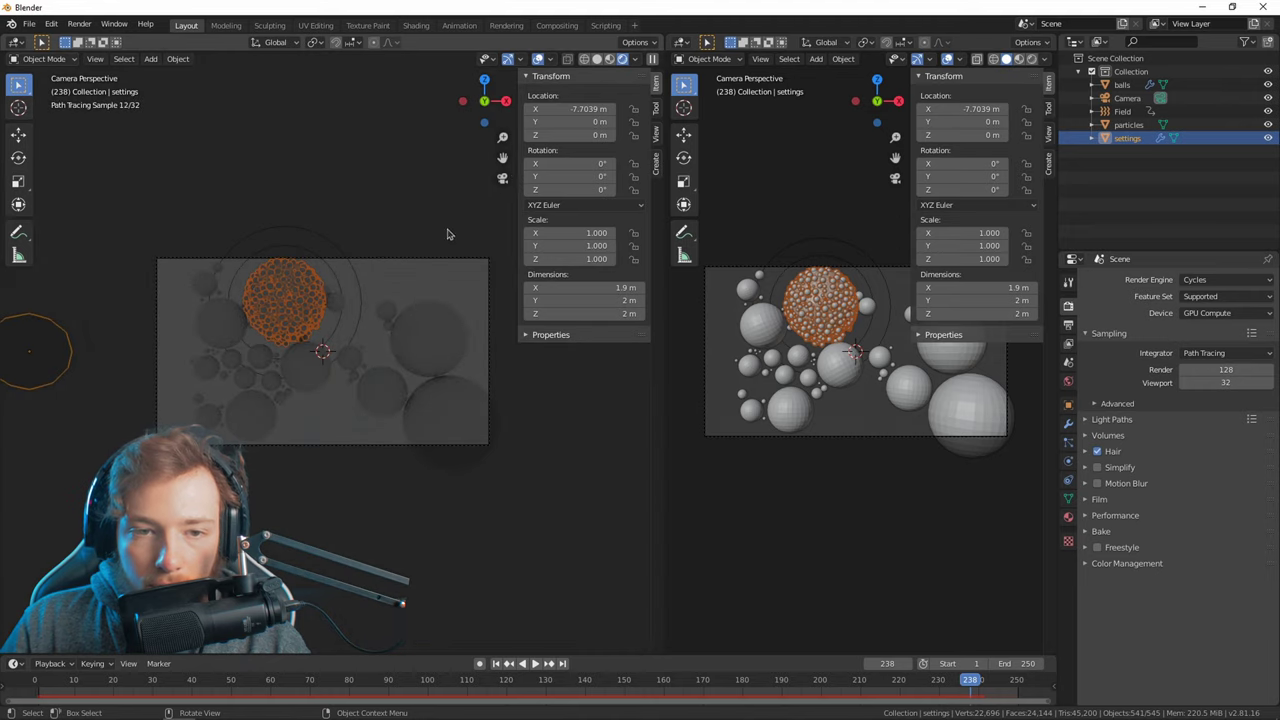
click(300, 553)
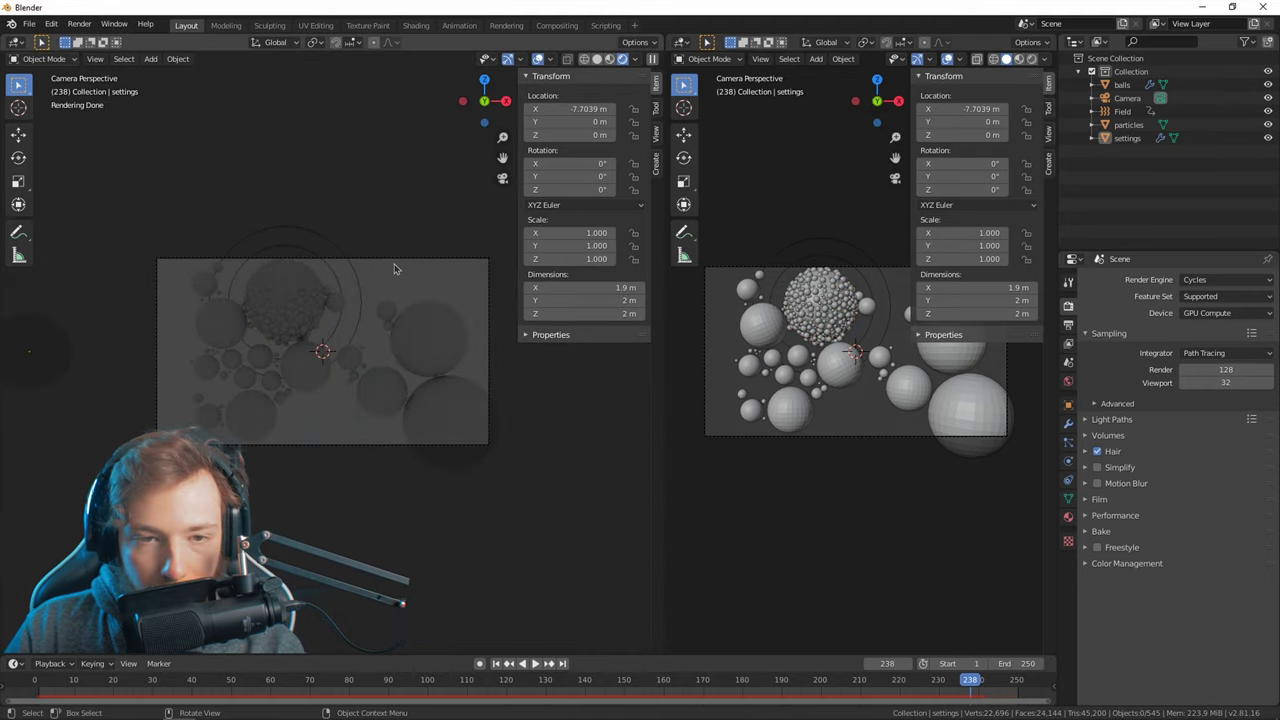
click(1068, 380)
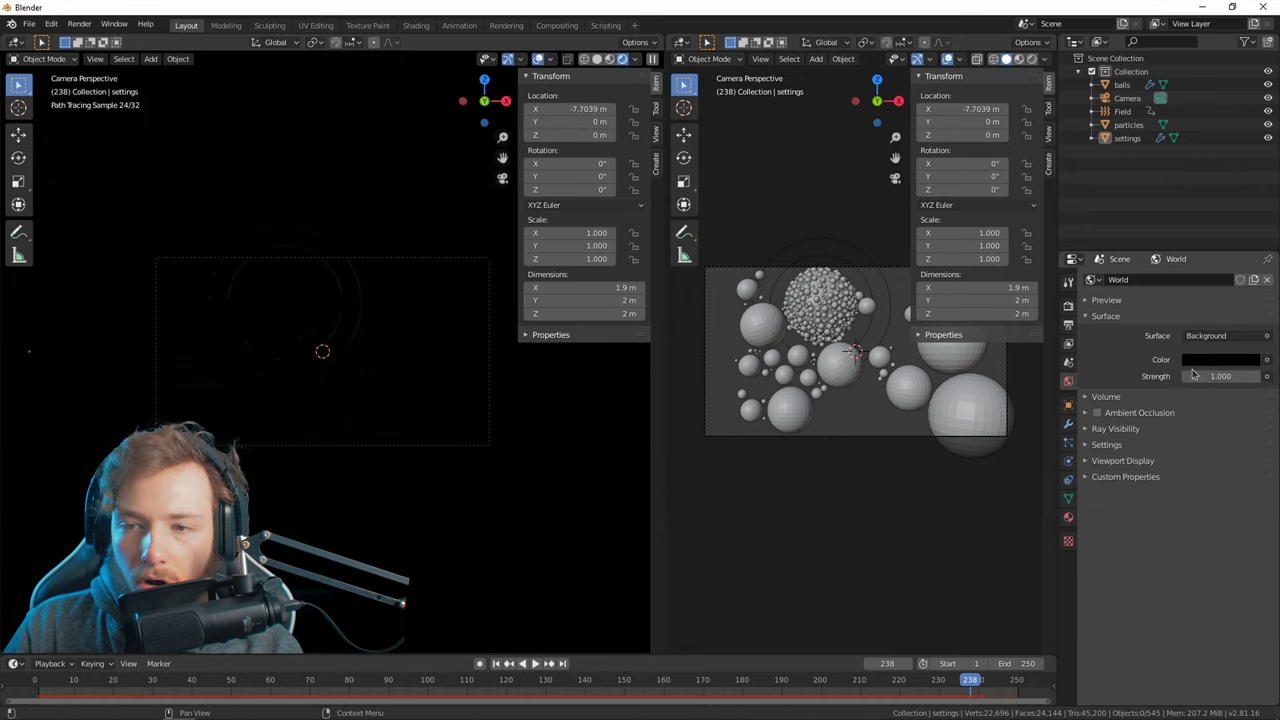
Add an area light at the scene origin.
key(shift+a)
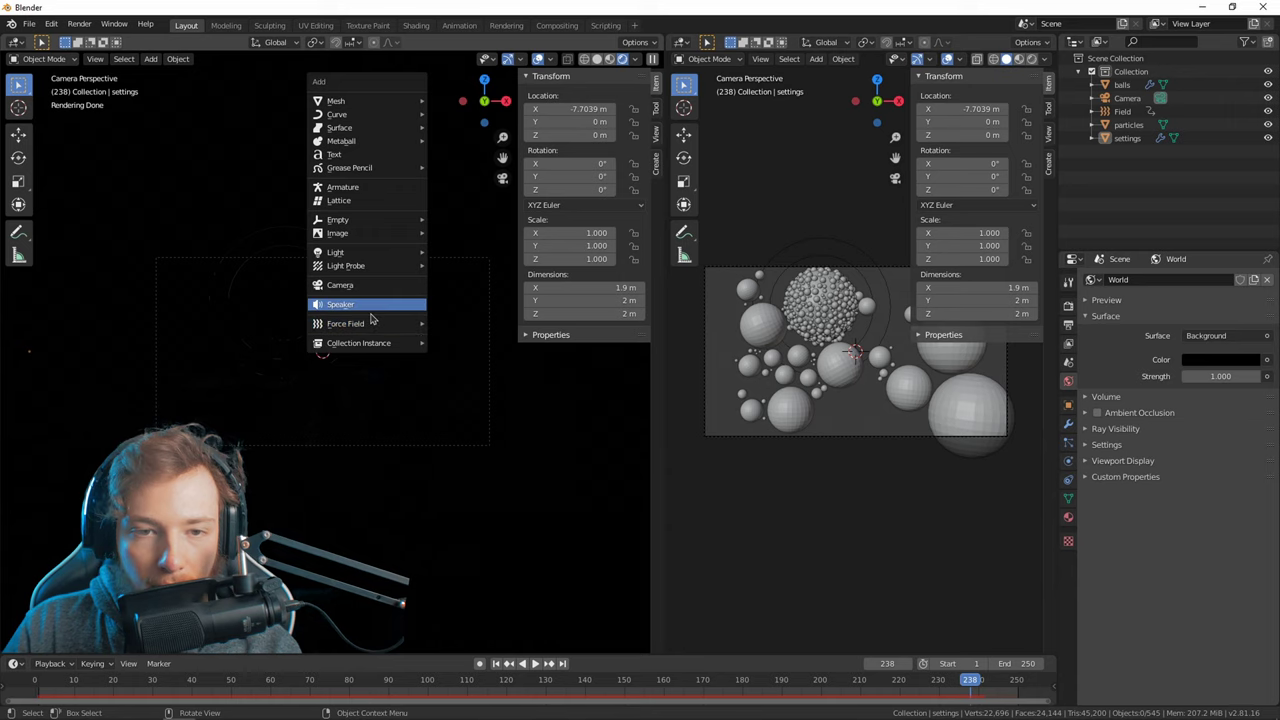
mouse_move(348, 256)
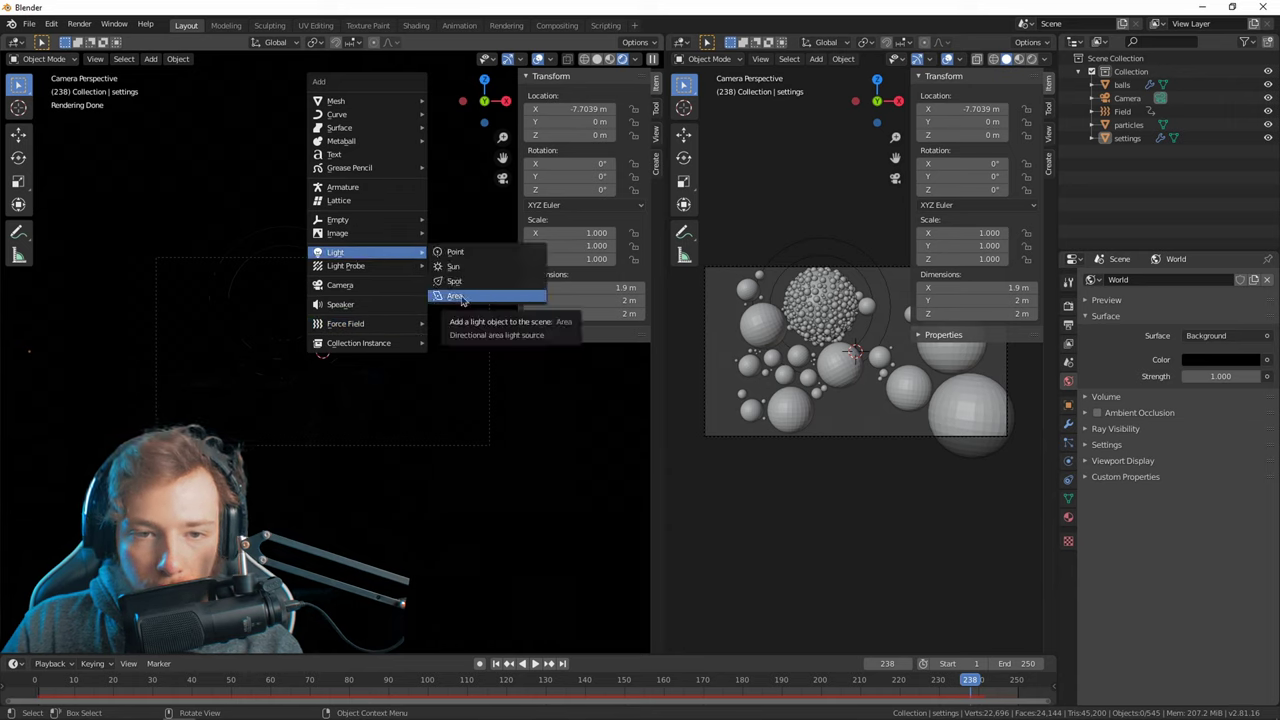
click(460, 300)
Try stretching the area light along the Y axis to a scale of about 21.5, and clear its scale again.
key(s)
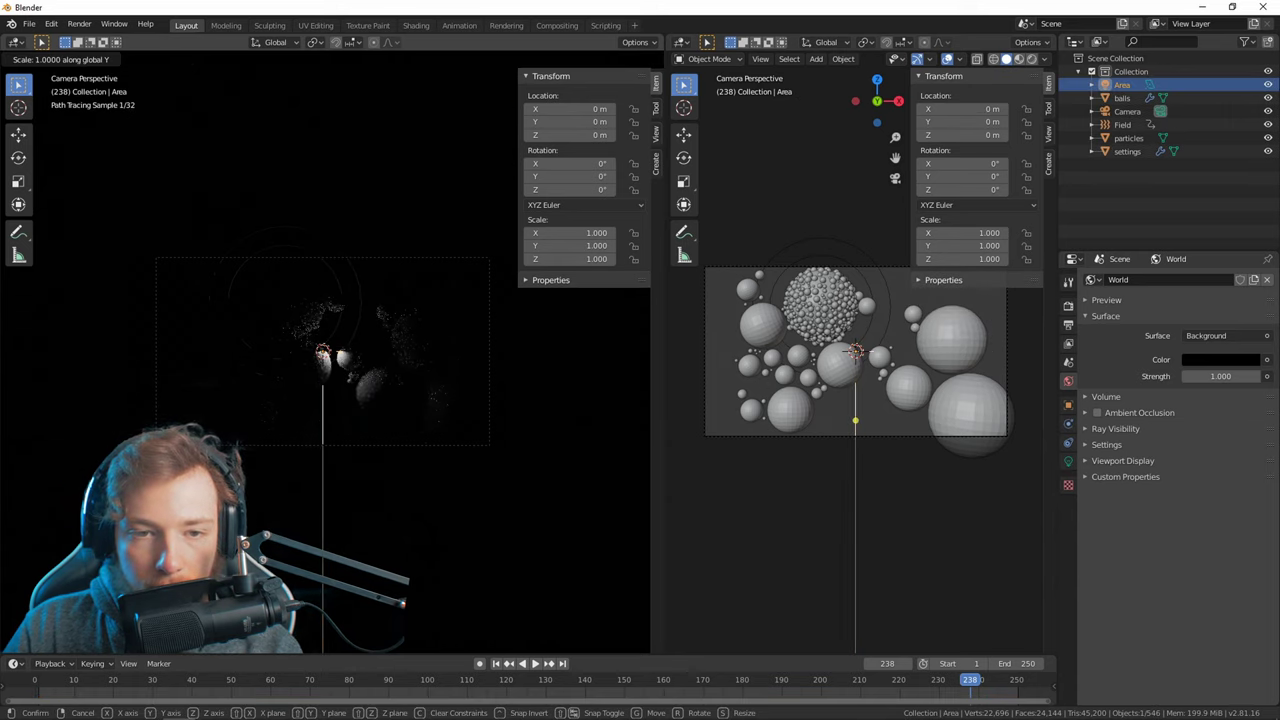
key(y)
click(65, 225)
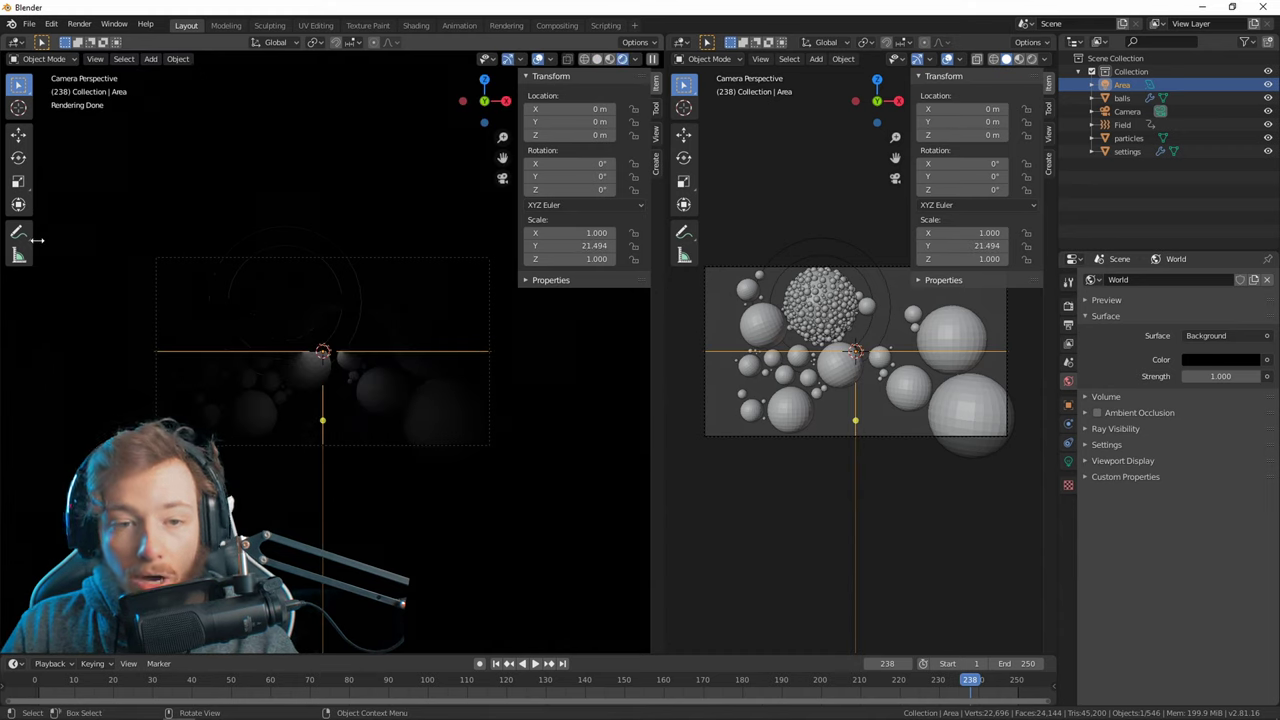
key(KP_0)
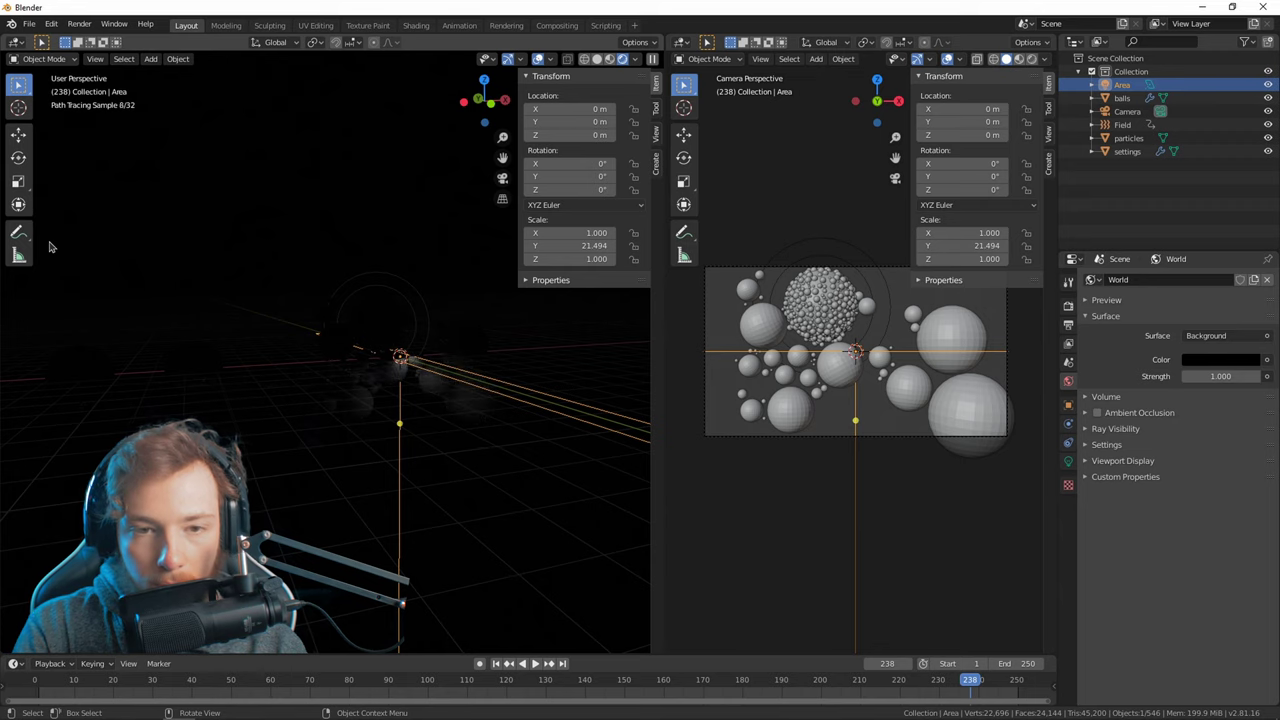
right_click(49, 246)
middle_drag(362, 398, 373, 490)
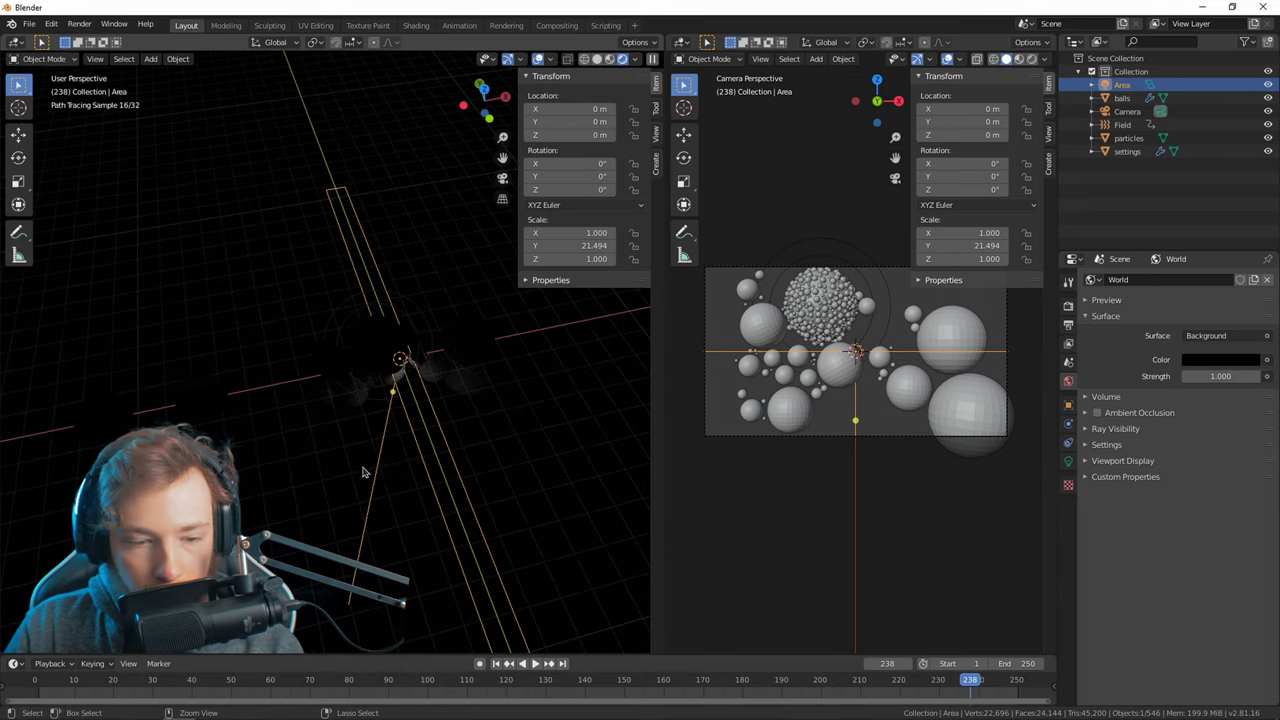
key(alt+s)
Scale the area light to about 9.16 along X and about 3.04 along Y.
shift+middle_drag(392, 410, 271, 348)
key(s)
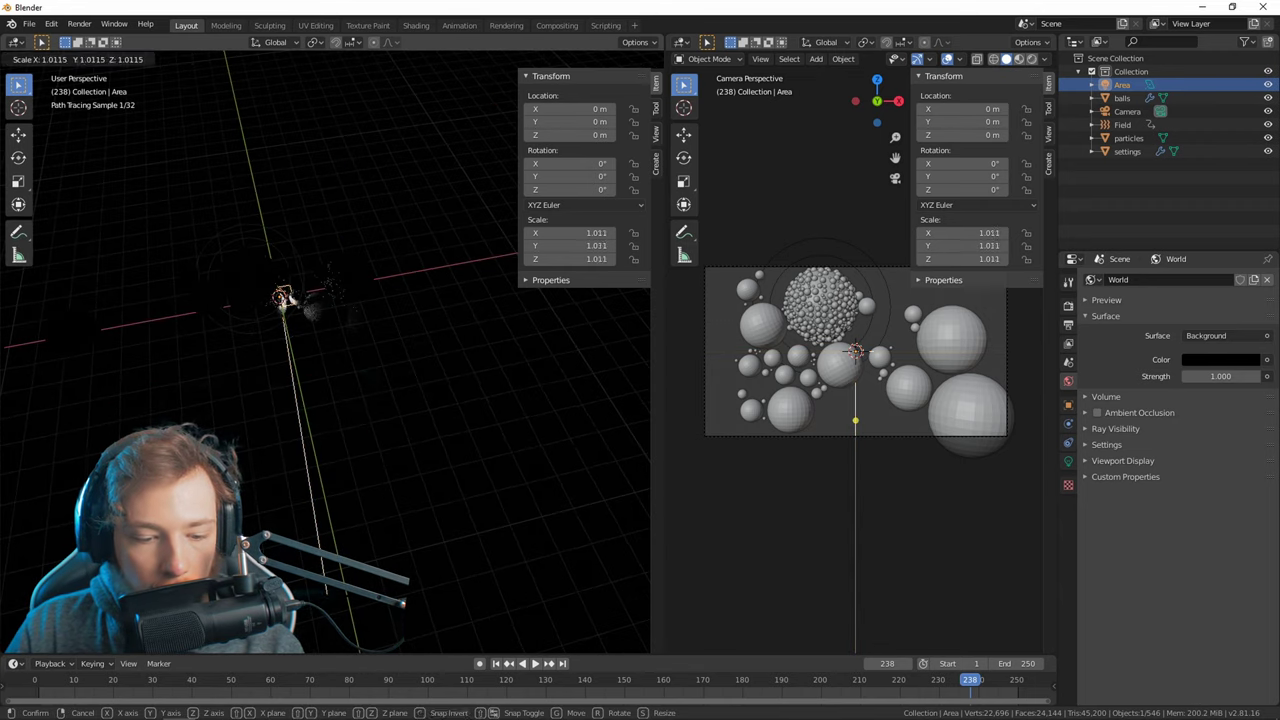
key(y)
key(x)
click(621, 259)
key(s)
key(y)
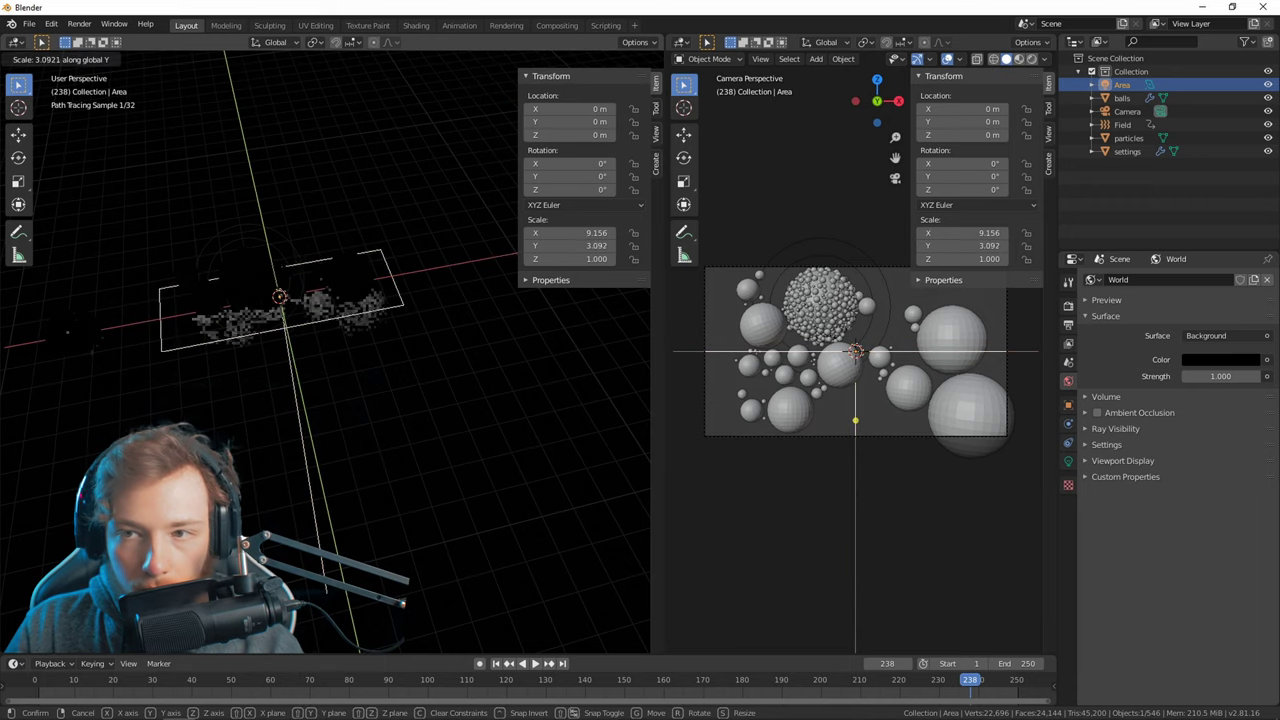
key(Return)
key(h)
key(z)
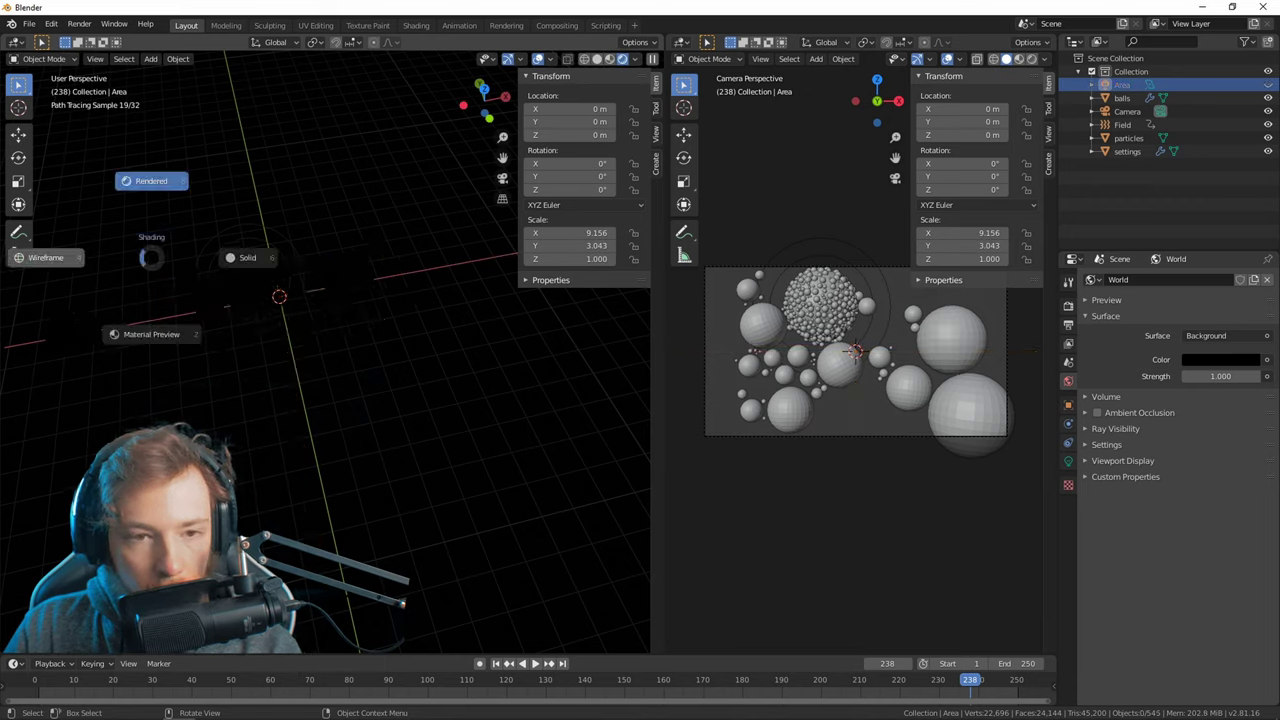
key(Escape)
key(ctrl+z)
Raise the area light along Z to about 3.32 m and look through the camera in the rendered view.
key(g)
key(z)
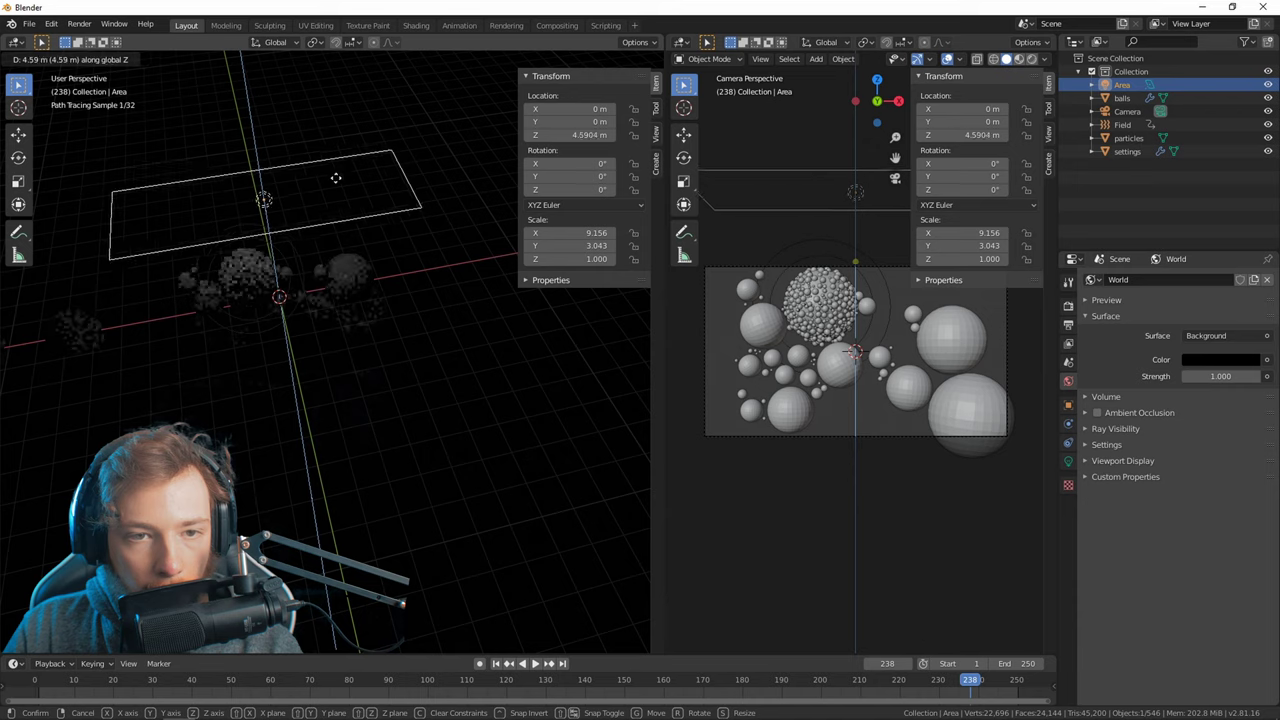
click(336, 215)
key(KP_0)
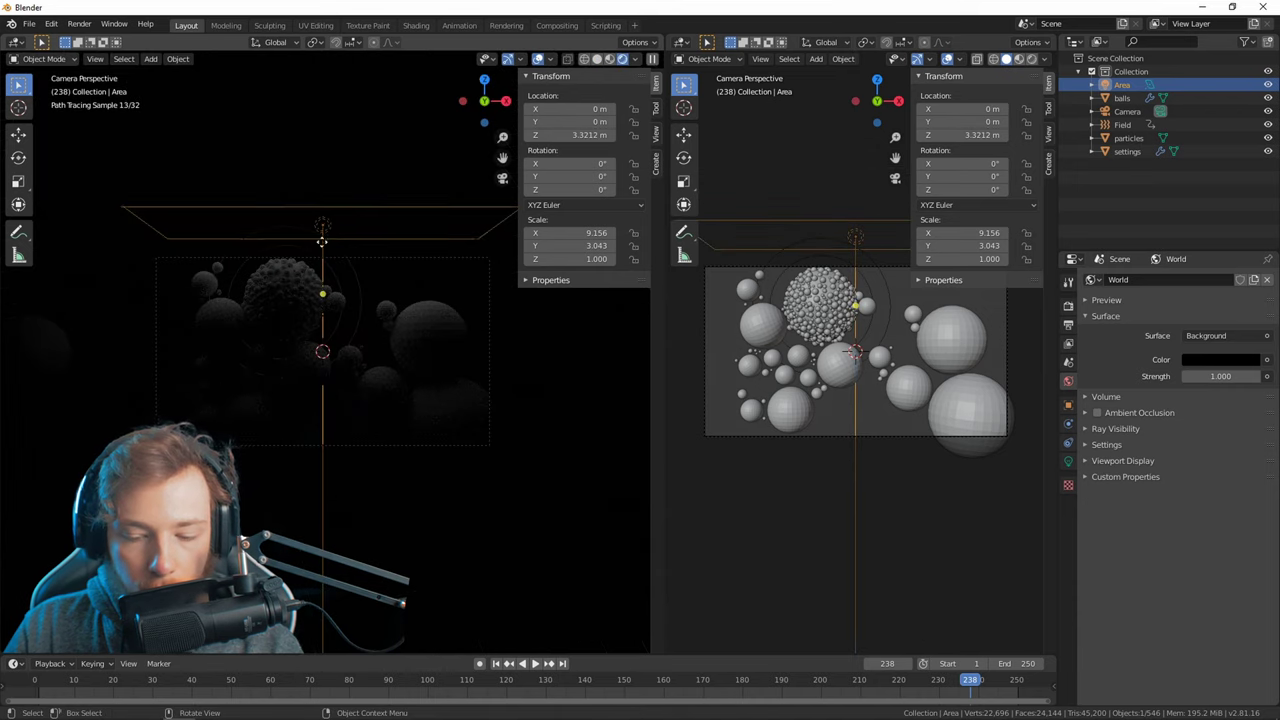
Set the area light's power to 500 W.
click(1068, 461)
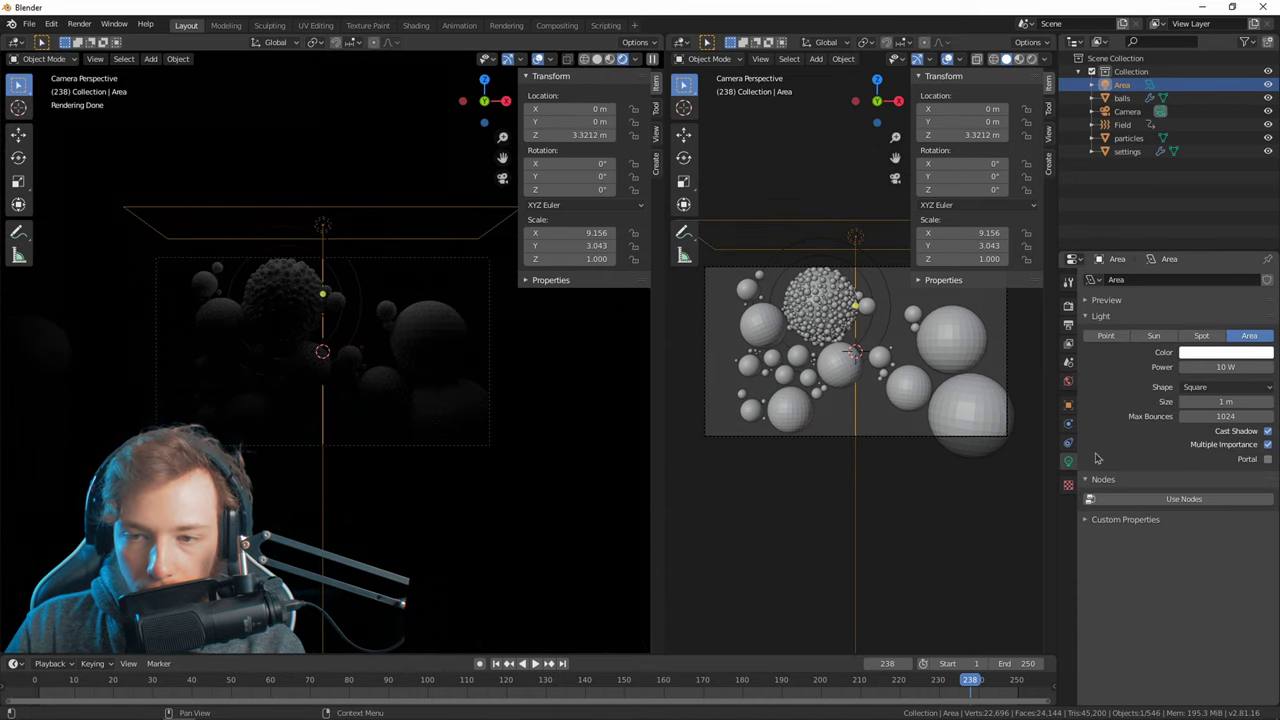
click(1197, 367)
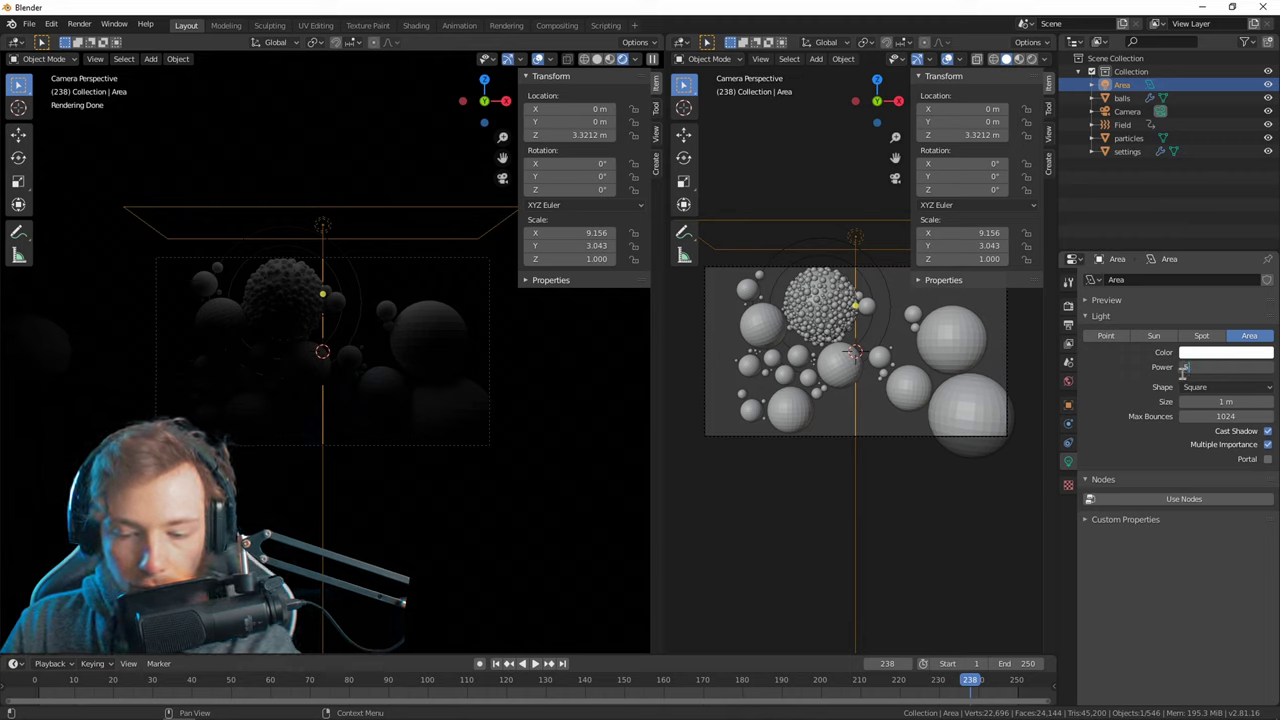
text(500)
key(Return)
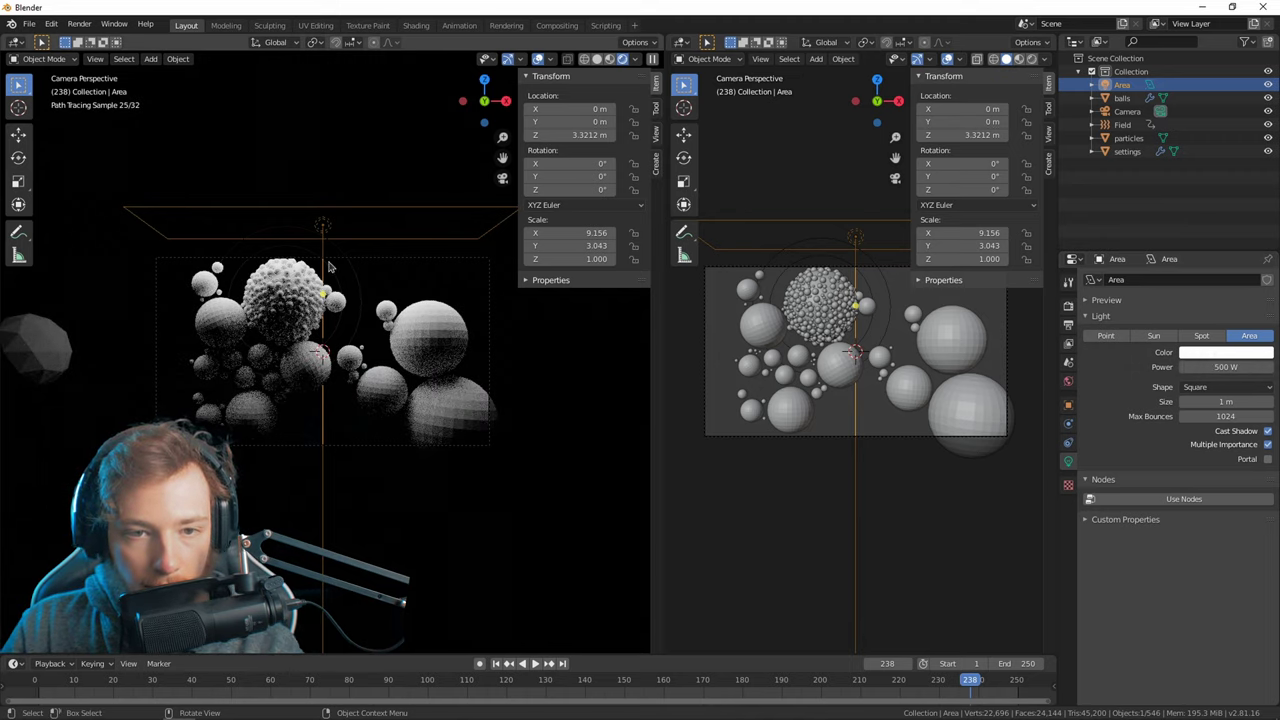
Raise the area light along Z to about 4.18 m and narrow its Y scale to about 2.06.
key(g)
key(z)
click(324, 194)
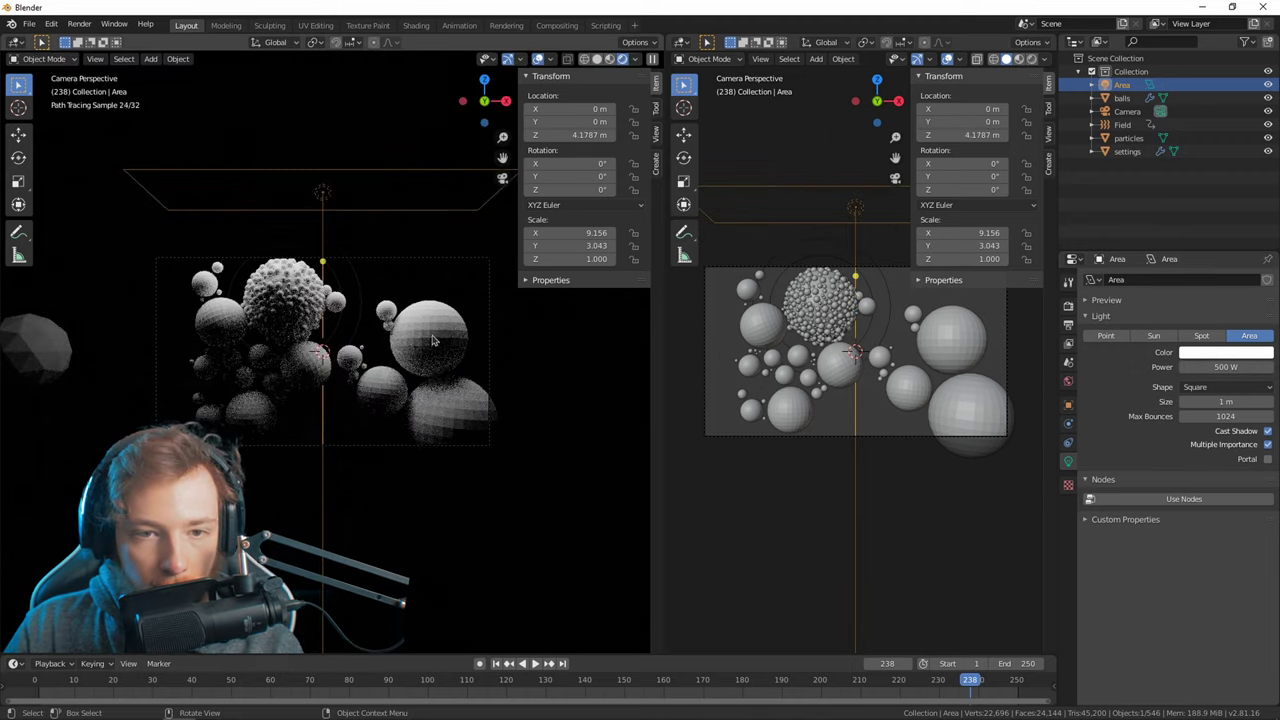
key(s)
key(y)
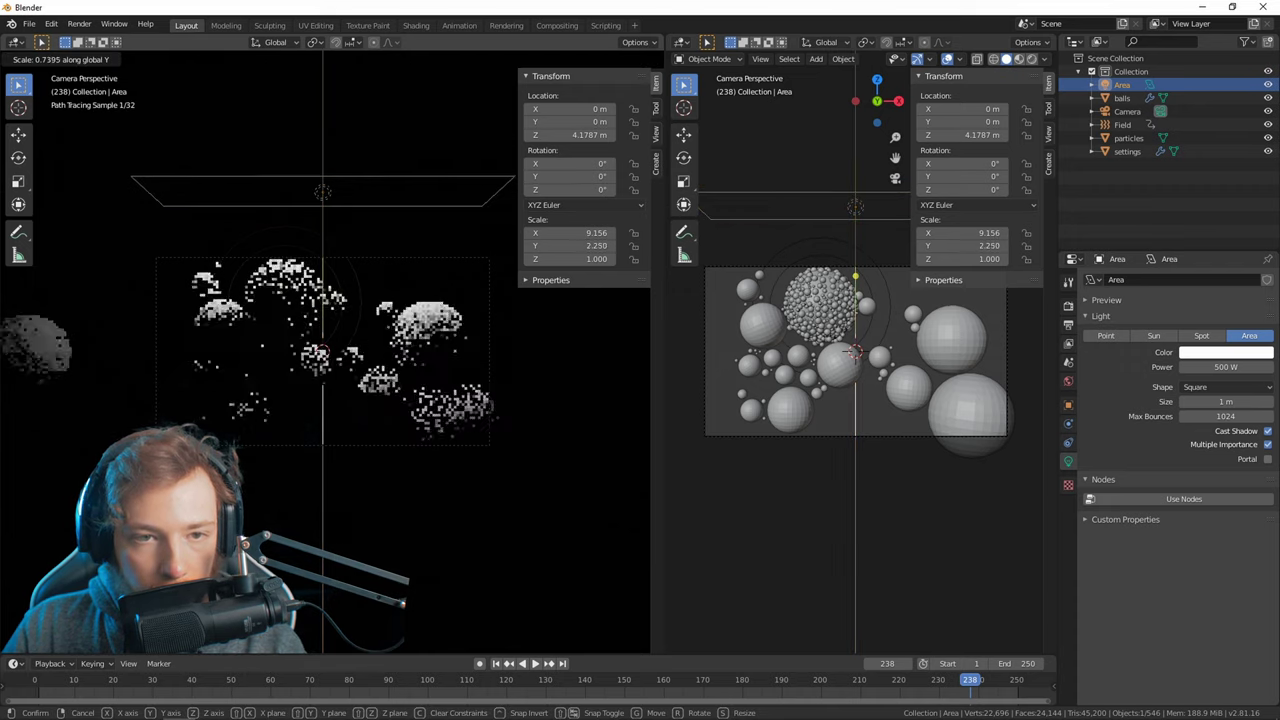
click(389, 279)
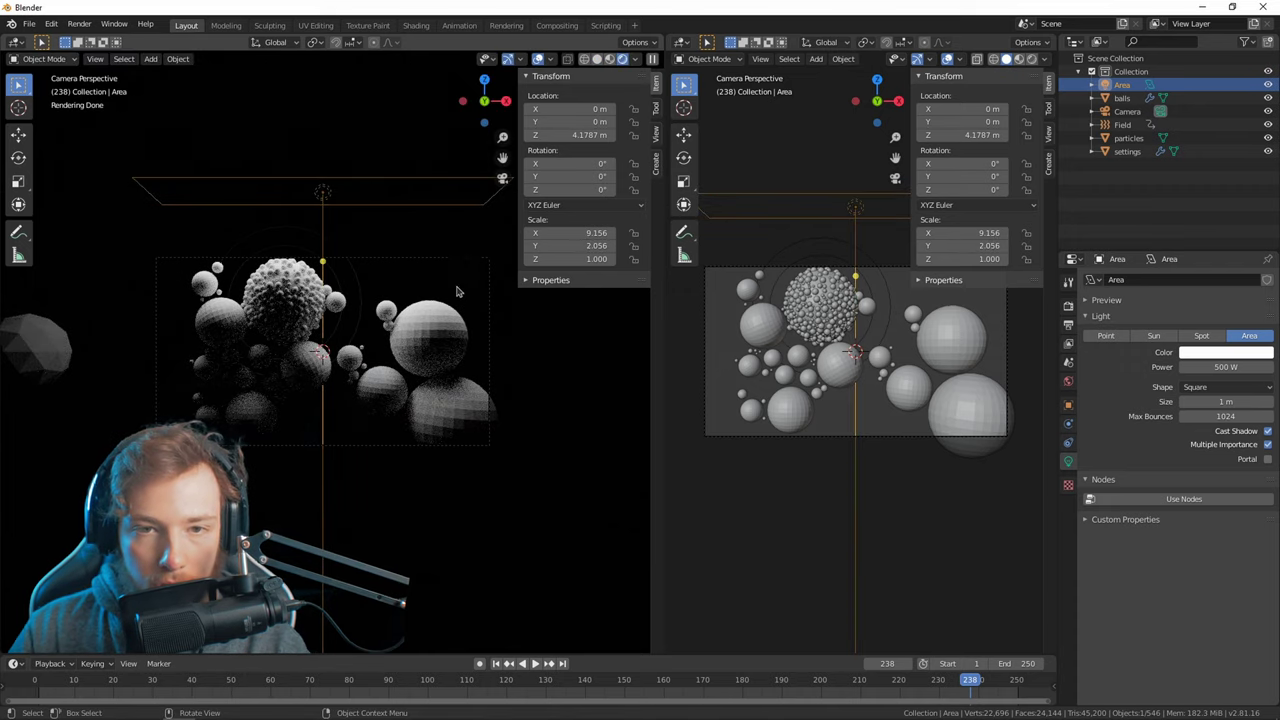
Select the balls, turn the solid viewport into a Shader Editor, and give the balls a new material.
click(416, 343)
click(317, 475)
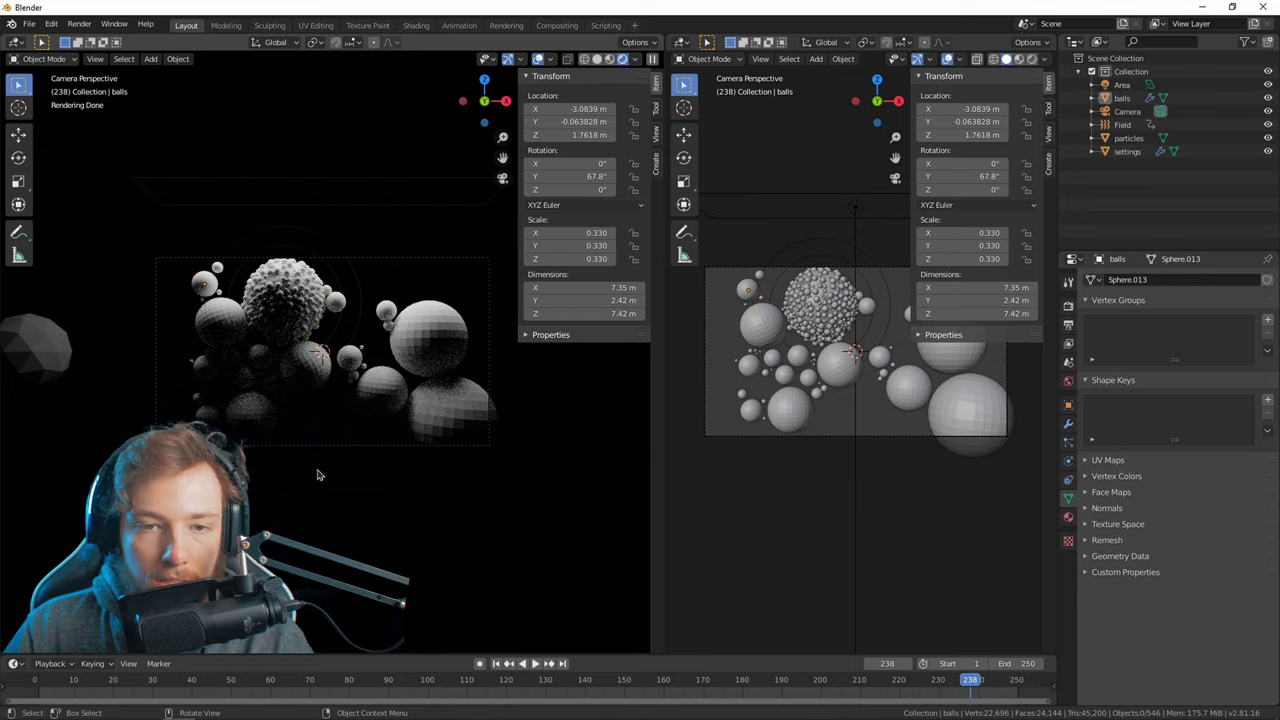
click(433, 348)
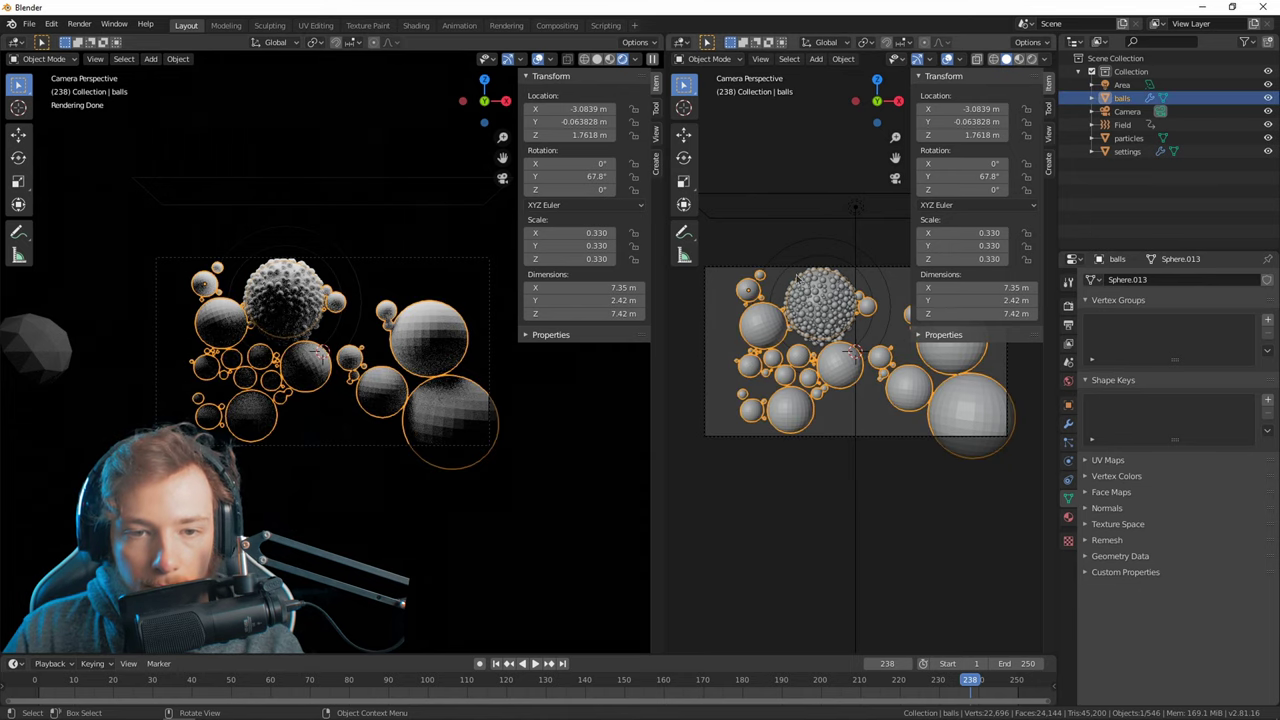
click(707, 42)
click(680, 43)
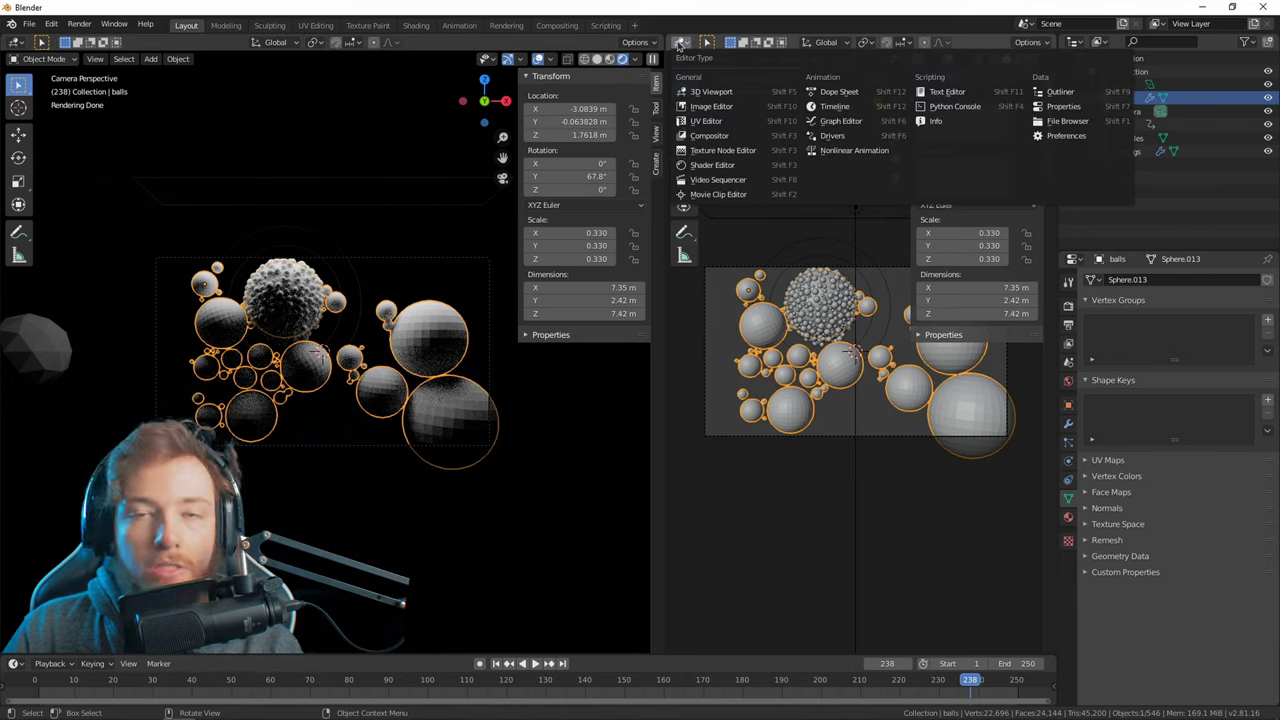
click(714, 165)
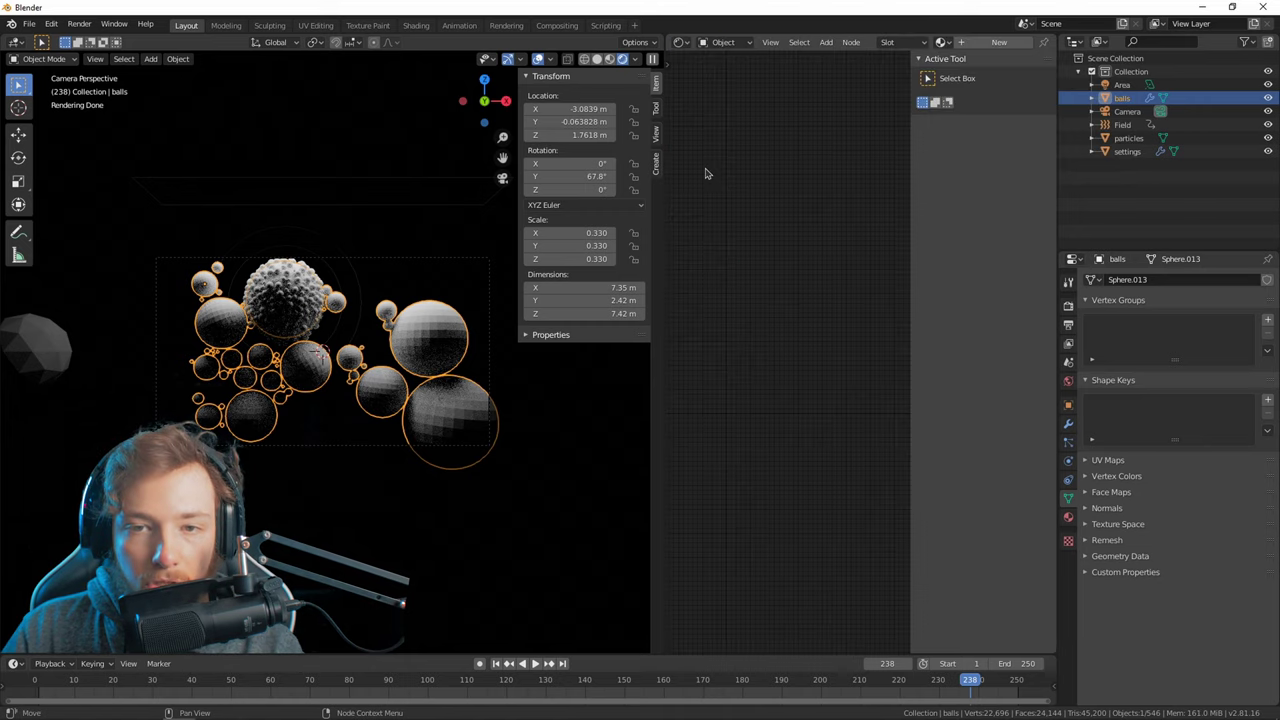
click(999, 42)
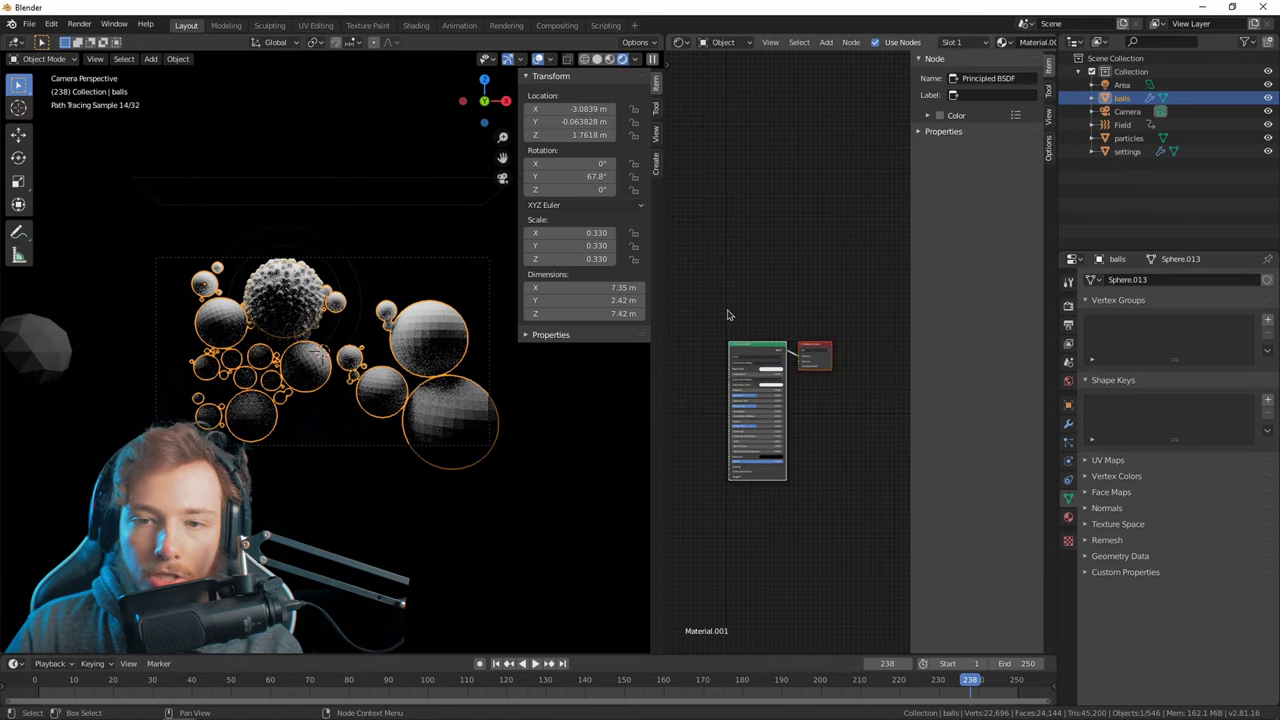
Set the balls' material to Transmission 1.000, Specular 0.000 and Roughness 0.000, and shade the balls smooth.
scroll(782, 300, up, 4)
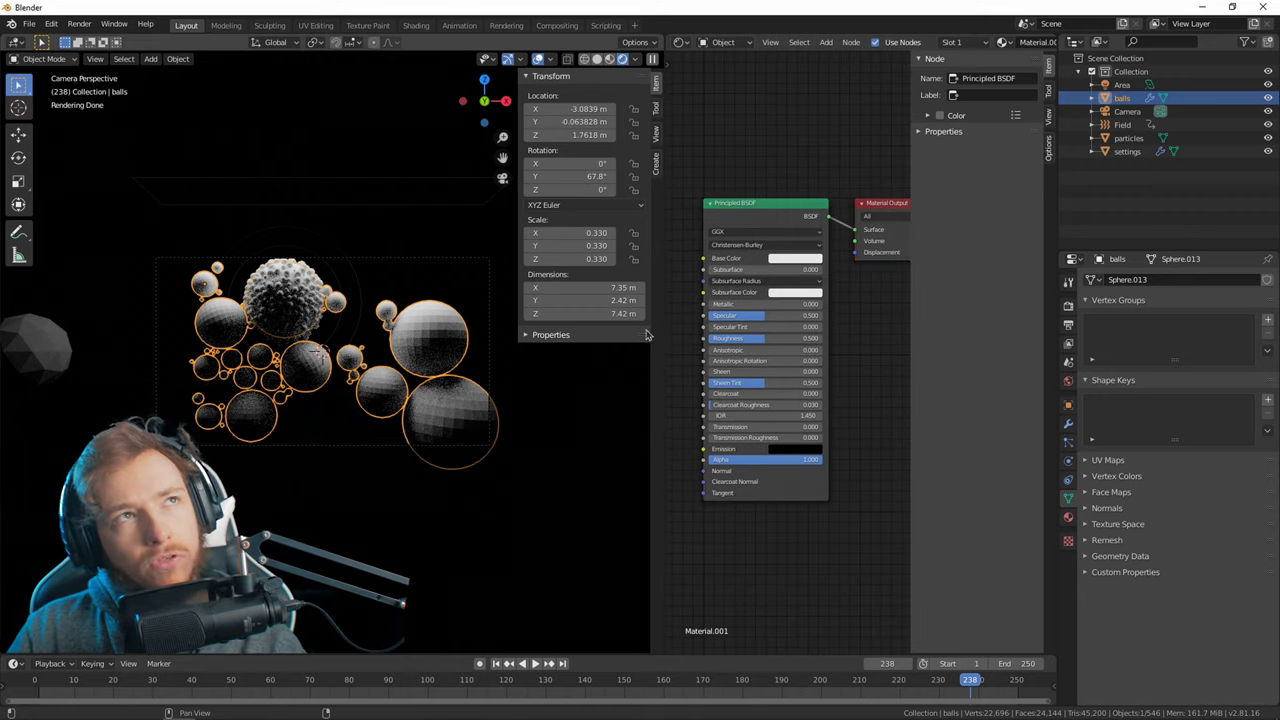
drag(733, 429, 822, 429)
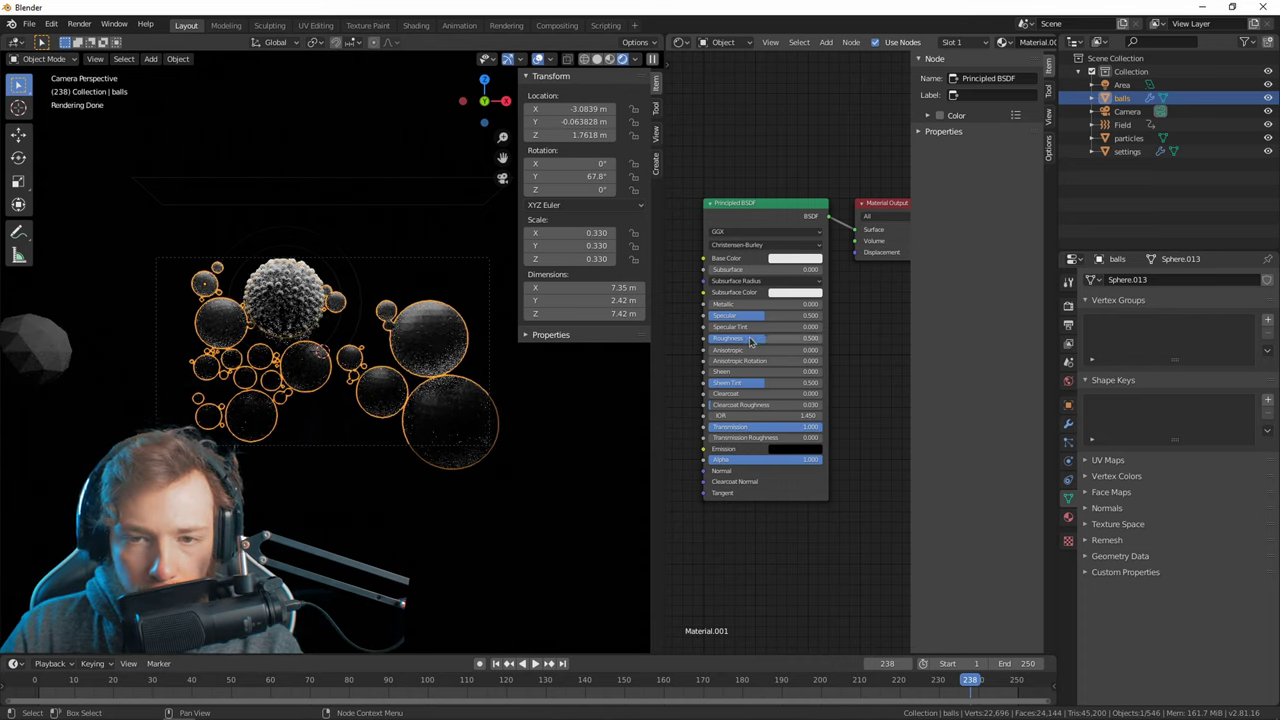
drag(751, 342, 708, 342)
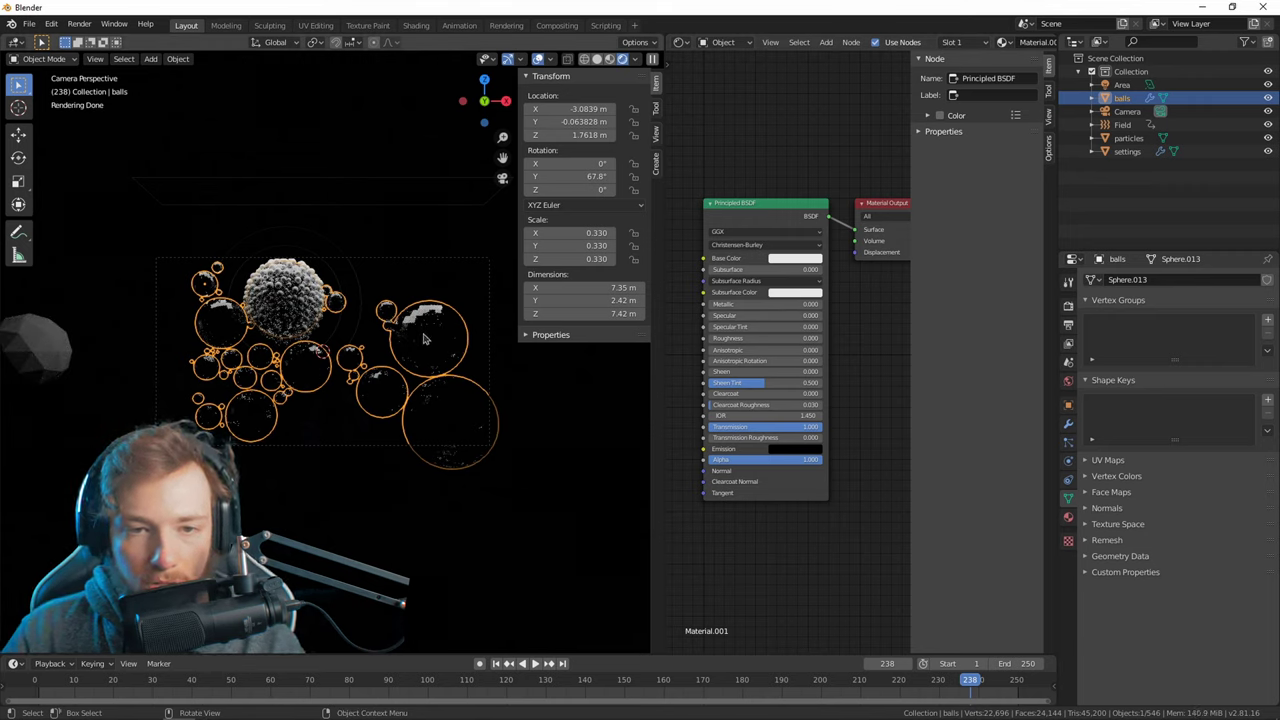
right_click(414, 339)
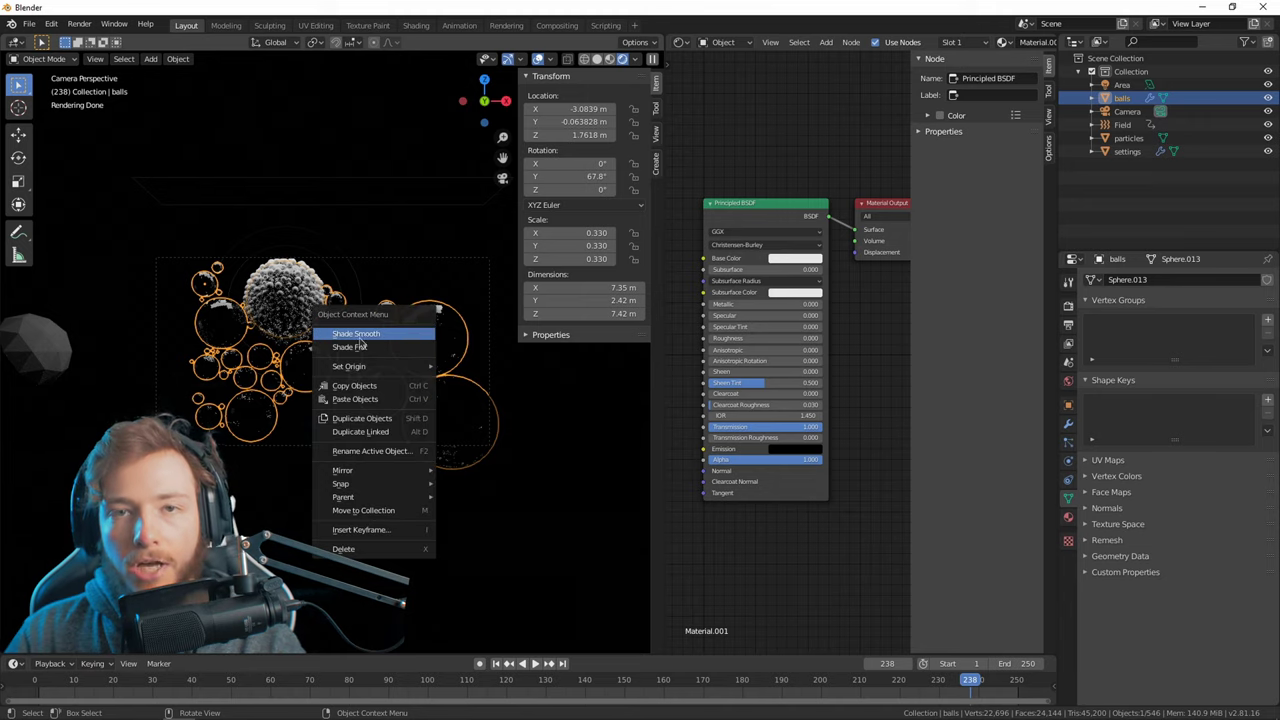
click(361, 340)
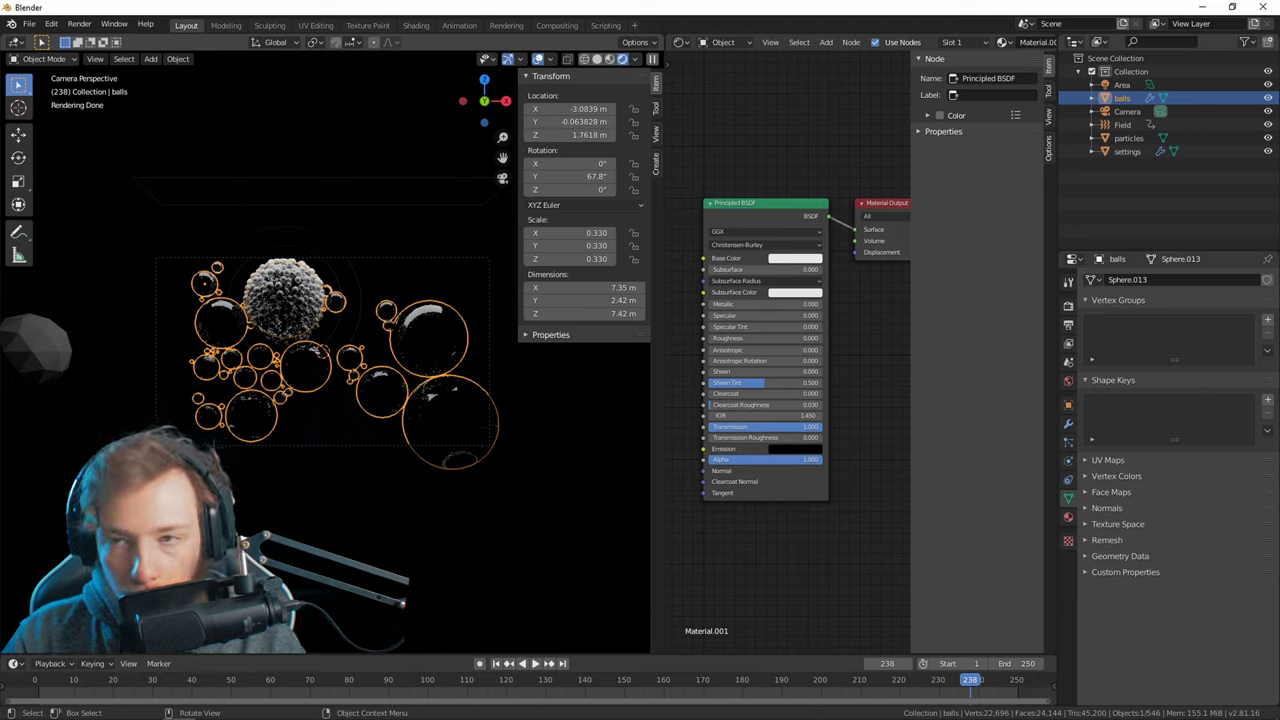
Go to frame 29 and give the particles object a new material.
drag(176, 685, 148, 685)
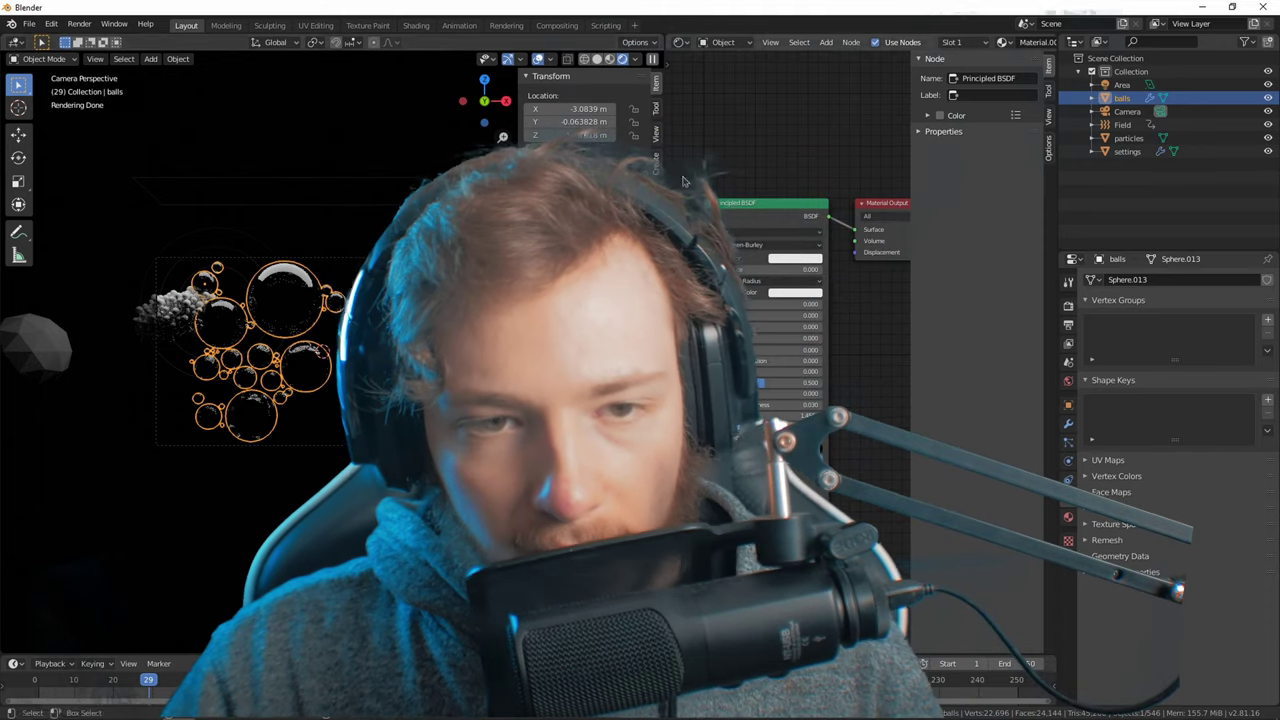
click(172, 316)
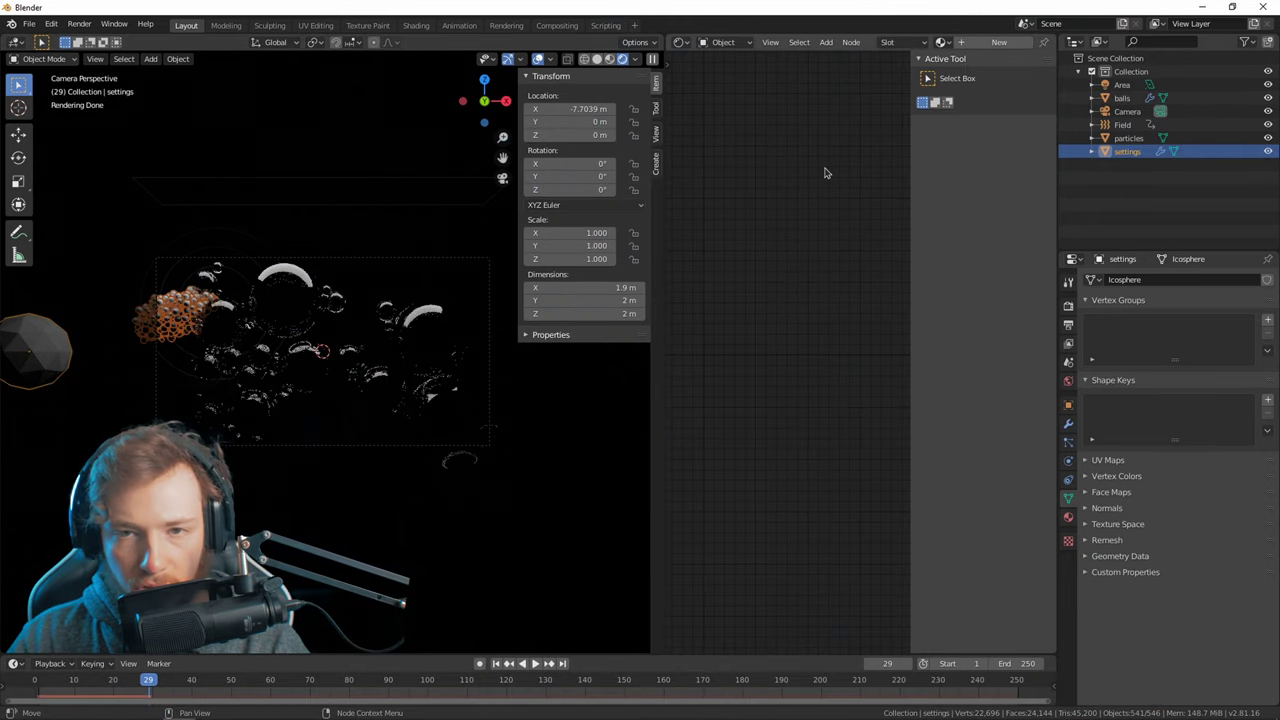
click(1124, 138)
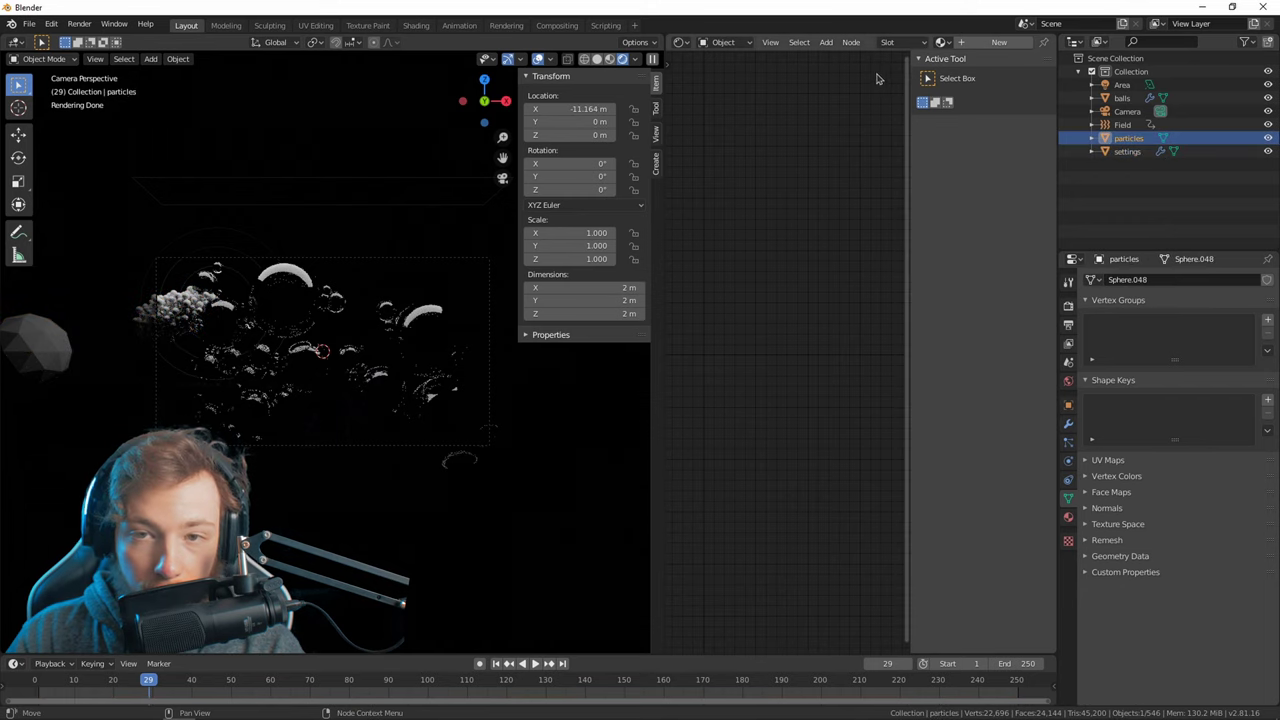
click(997, 44)
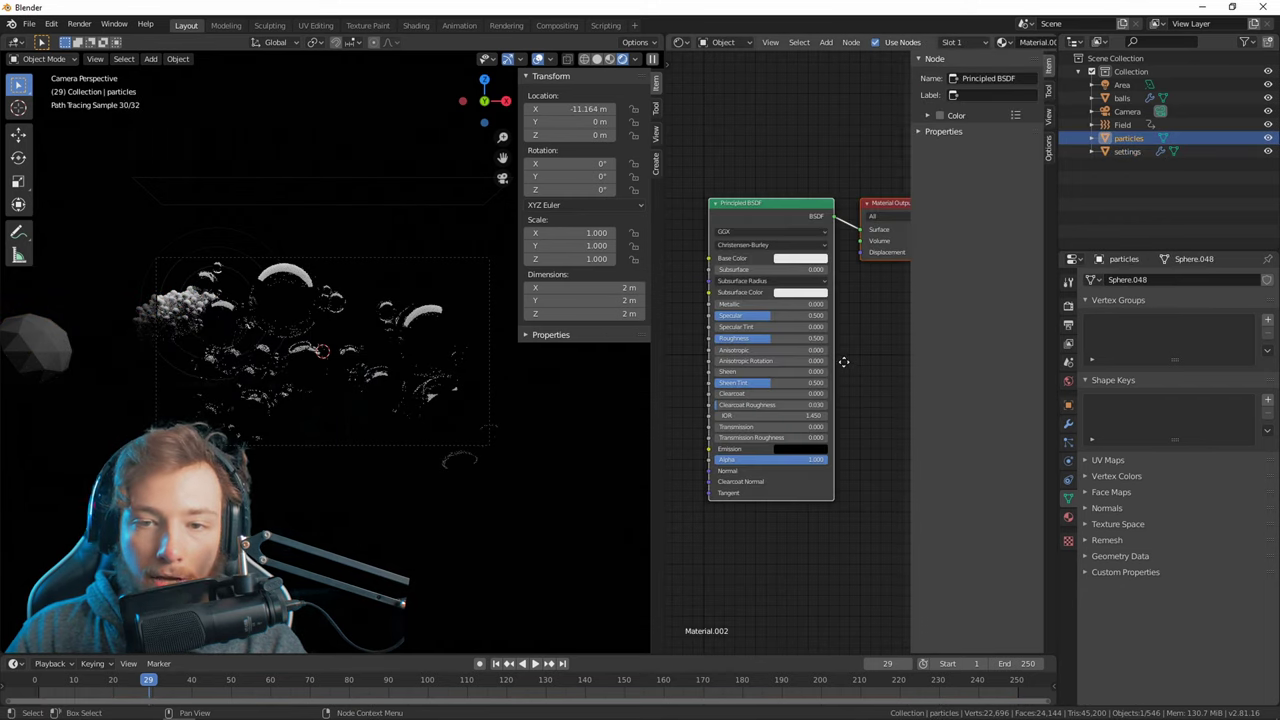
Set the Principled BSDF's Emission colour in the particles' material to a light pink.
scroll(844, 362, down, 1)
scroll(835, 352, down, 2)
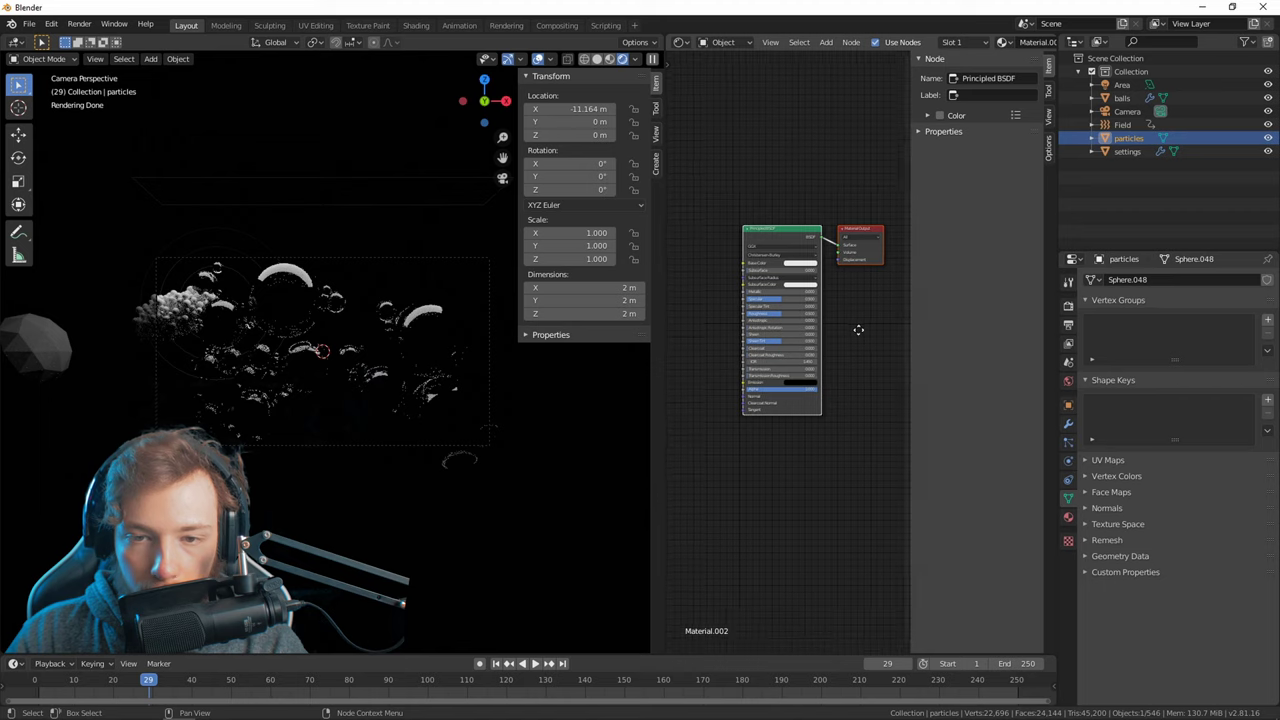
scroll(852, 338, up, 1)
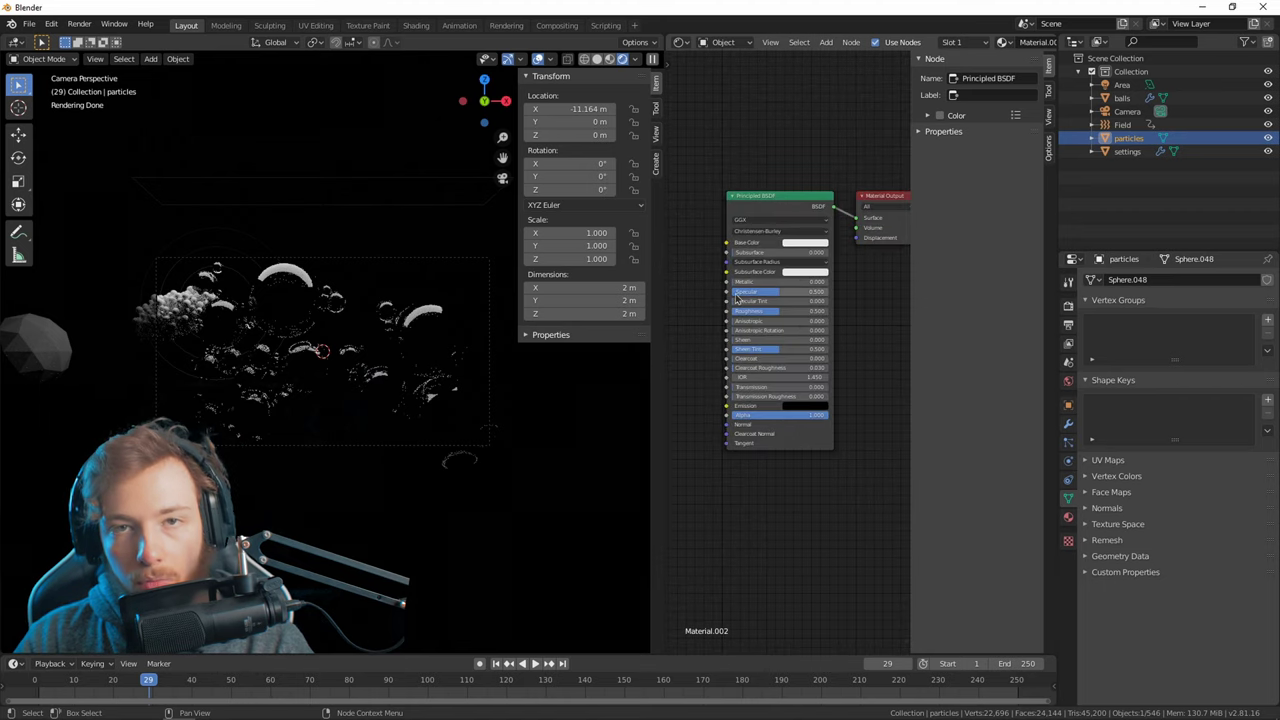
scroll(846, 415, up, 2)
click(812, 404)
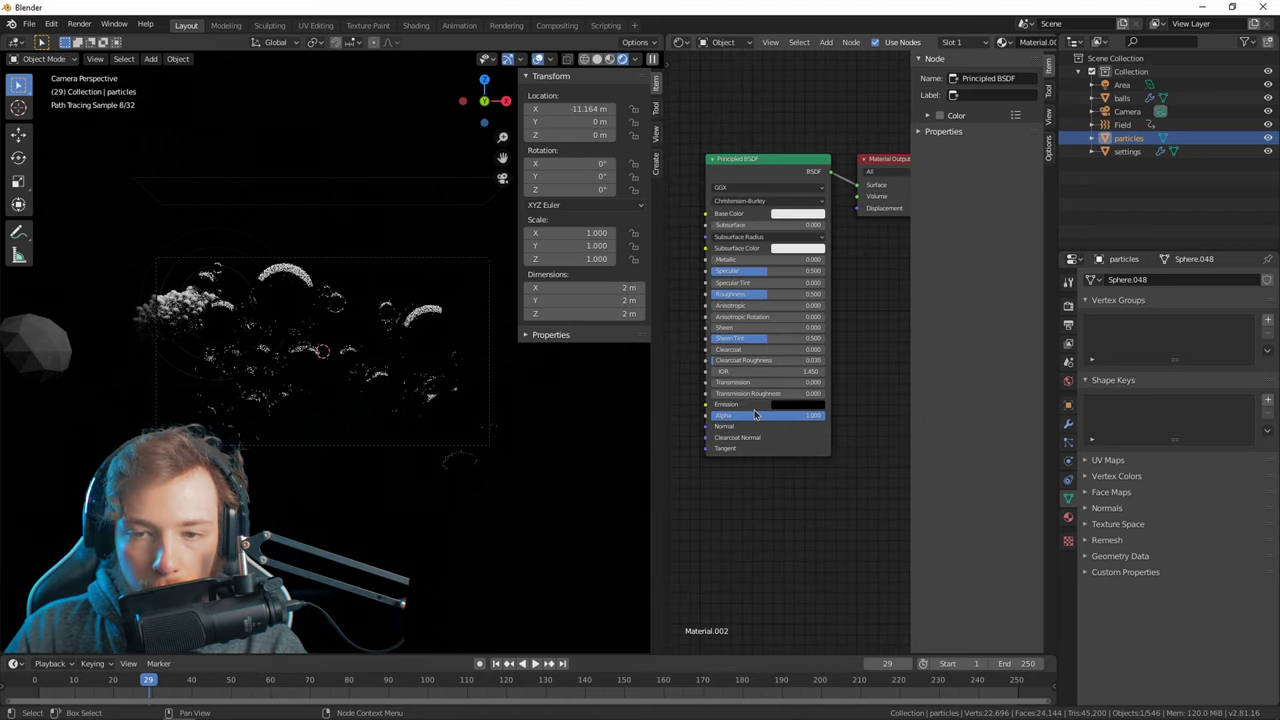
click(789, 394)
click(798, 404)
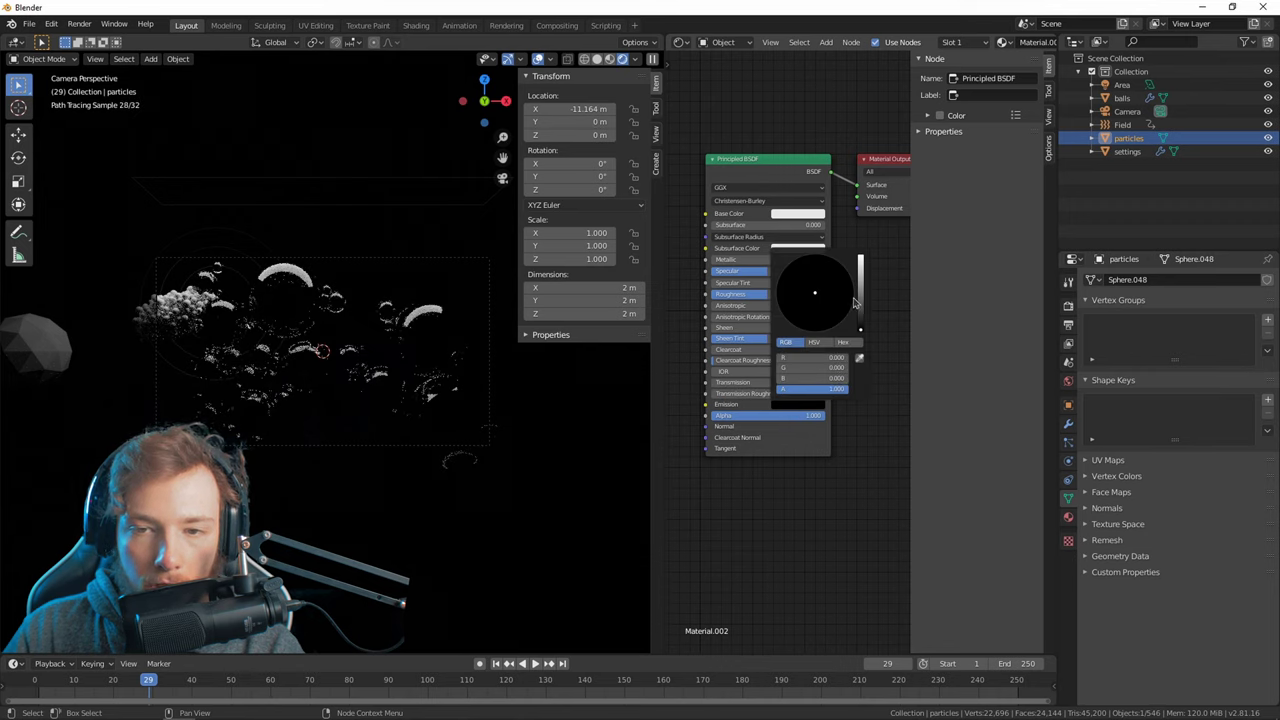
drag(855, 302, 858, 262)
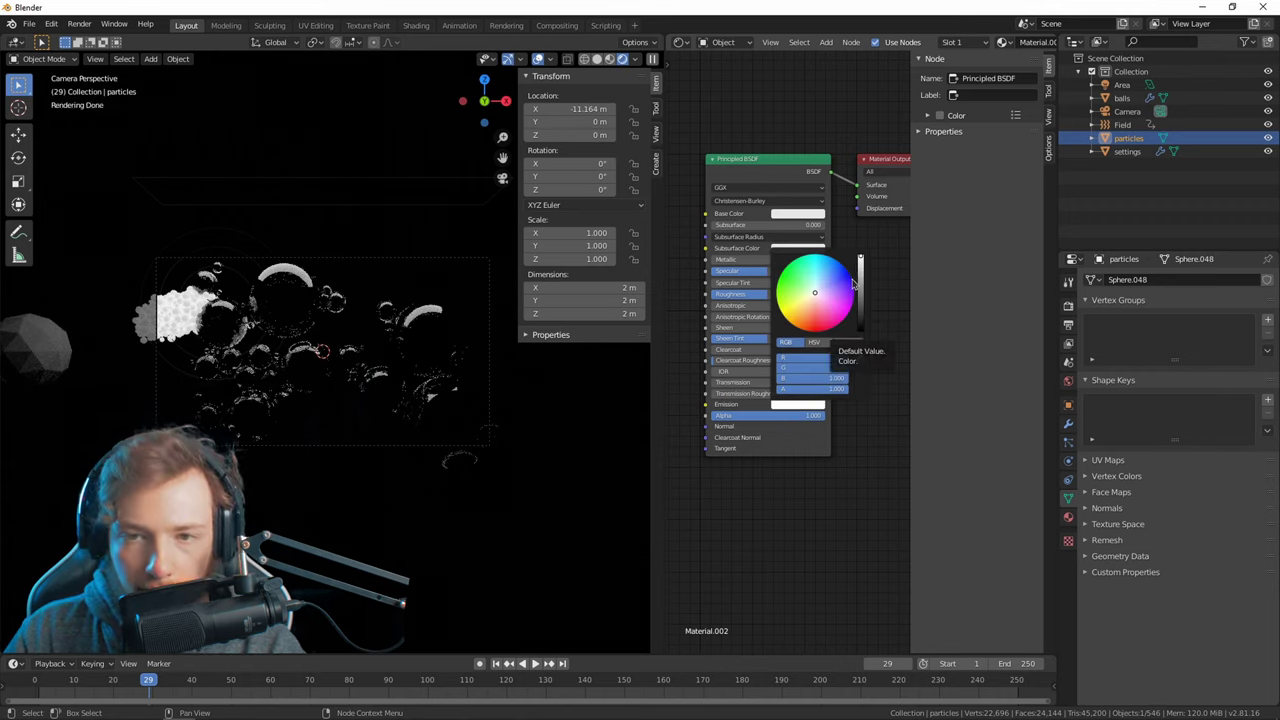
drag(862, 262, 829, 275)
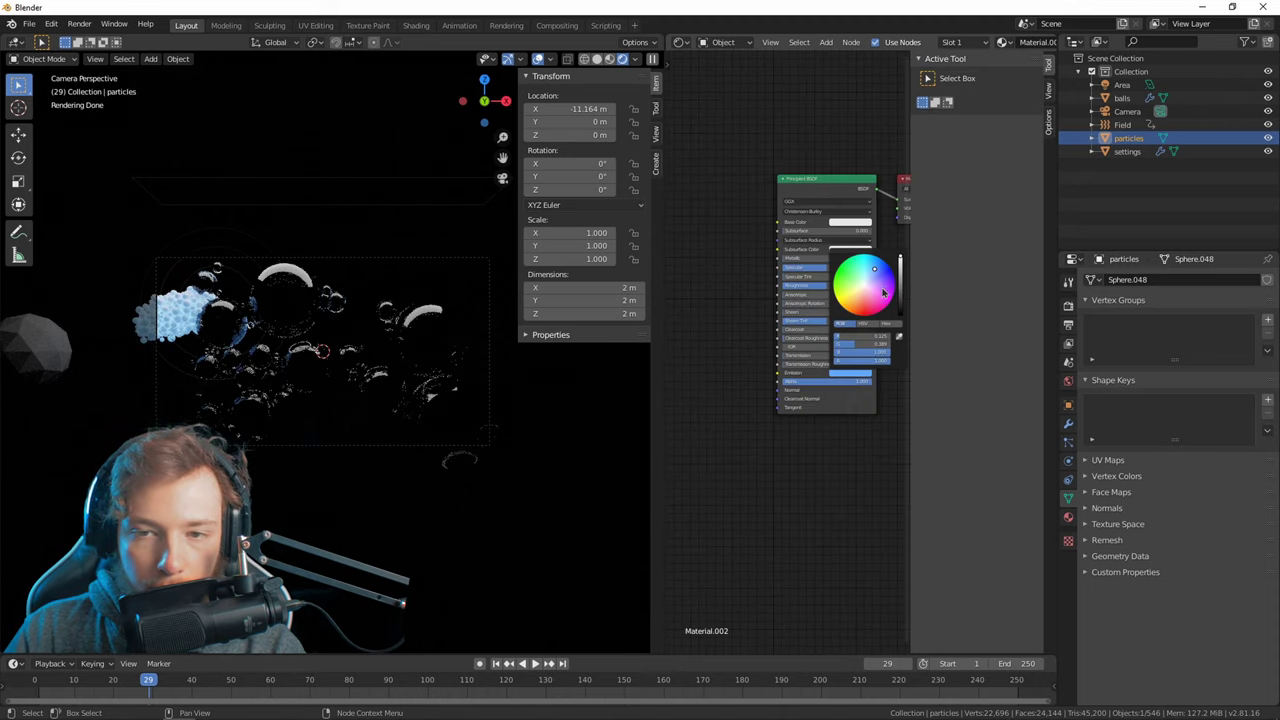
mouse_move(882, 291)
mouse_down()
mouse_move(847, 259)
mouse_move(852, 295)
mouse_move(868, 295)
mouse_up()
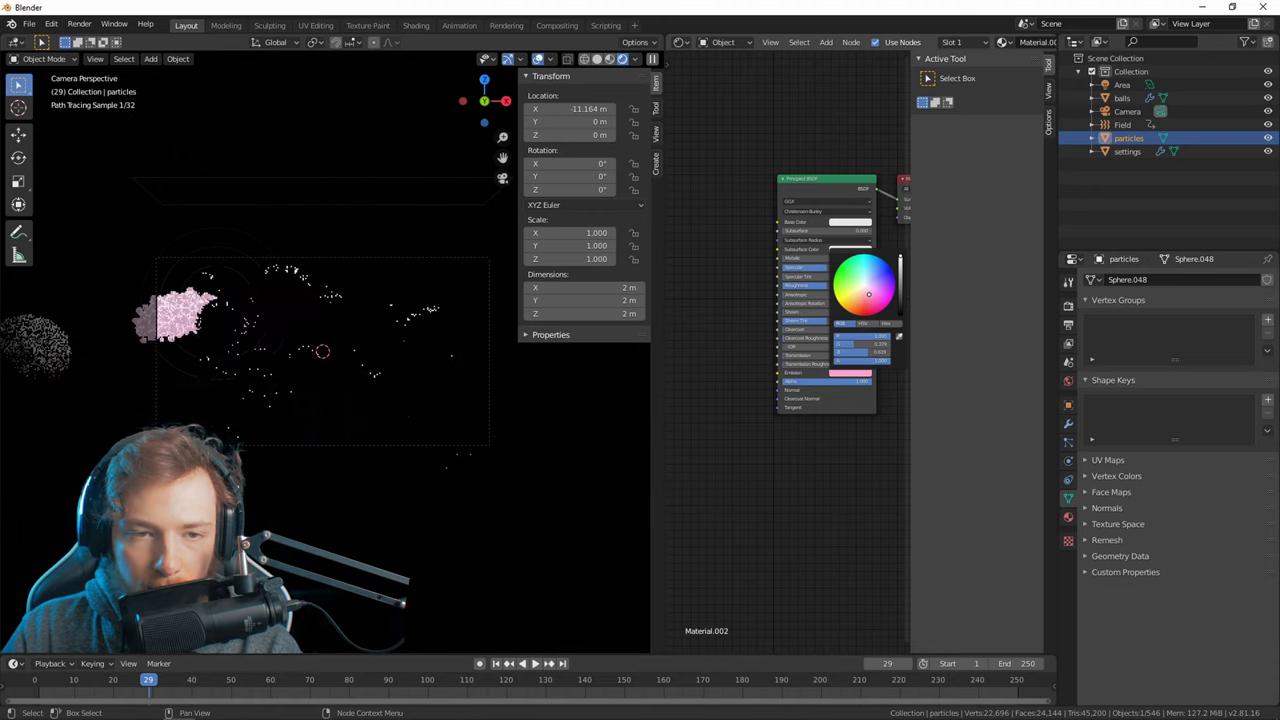
Add an Object Info node beside the Principled BSDF in the particles' material.
key(shift+a)
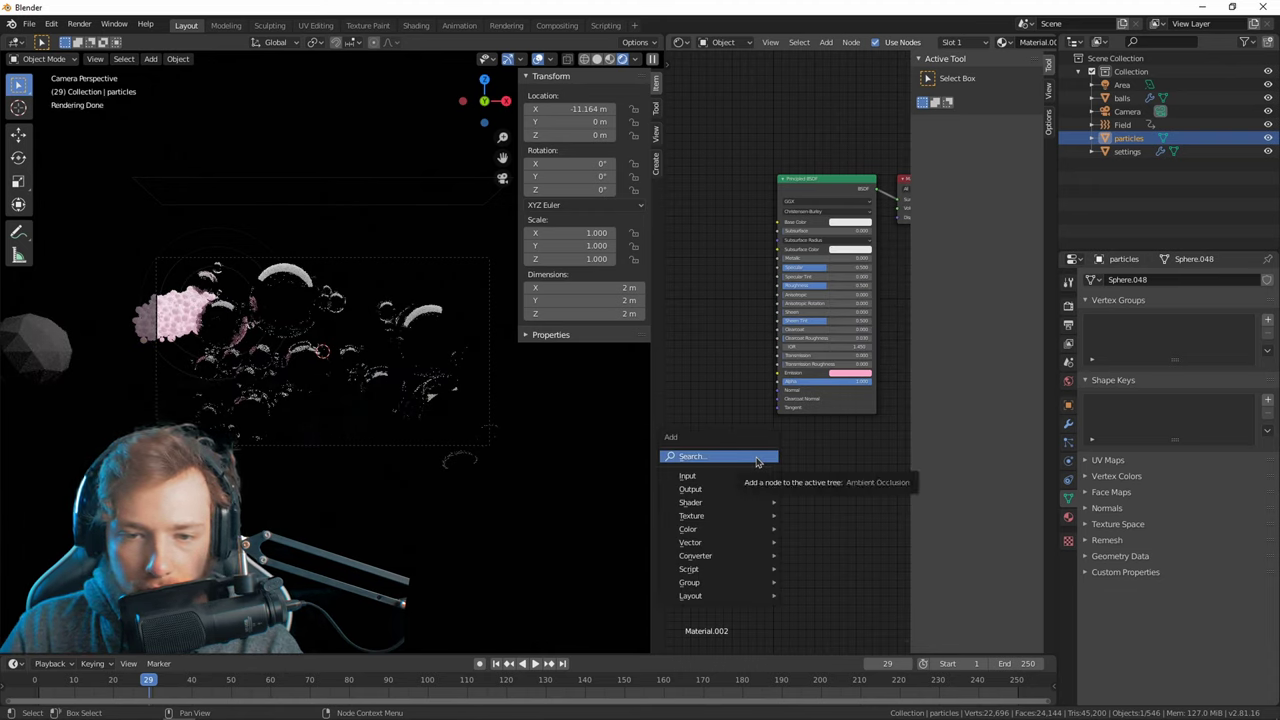
key(shift+a)
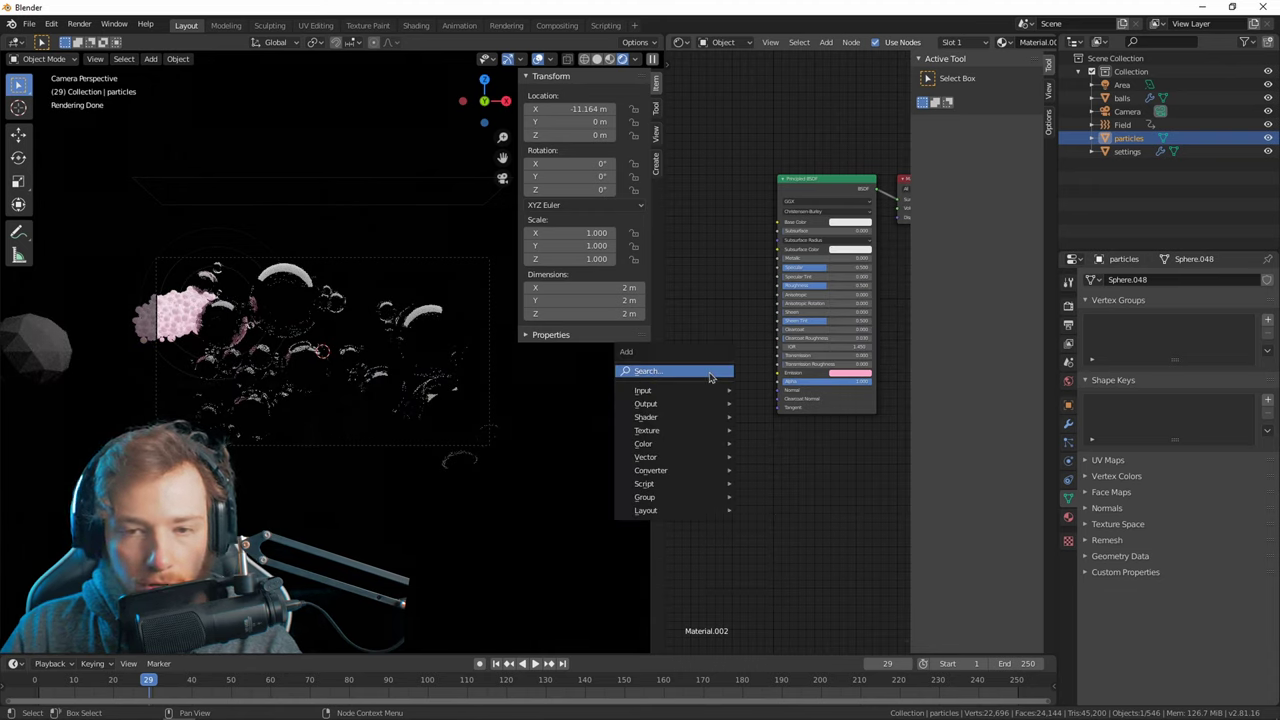
click(710, 374)
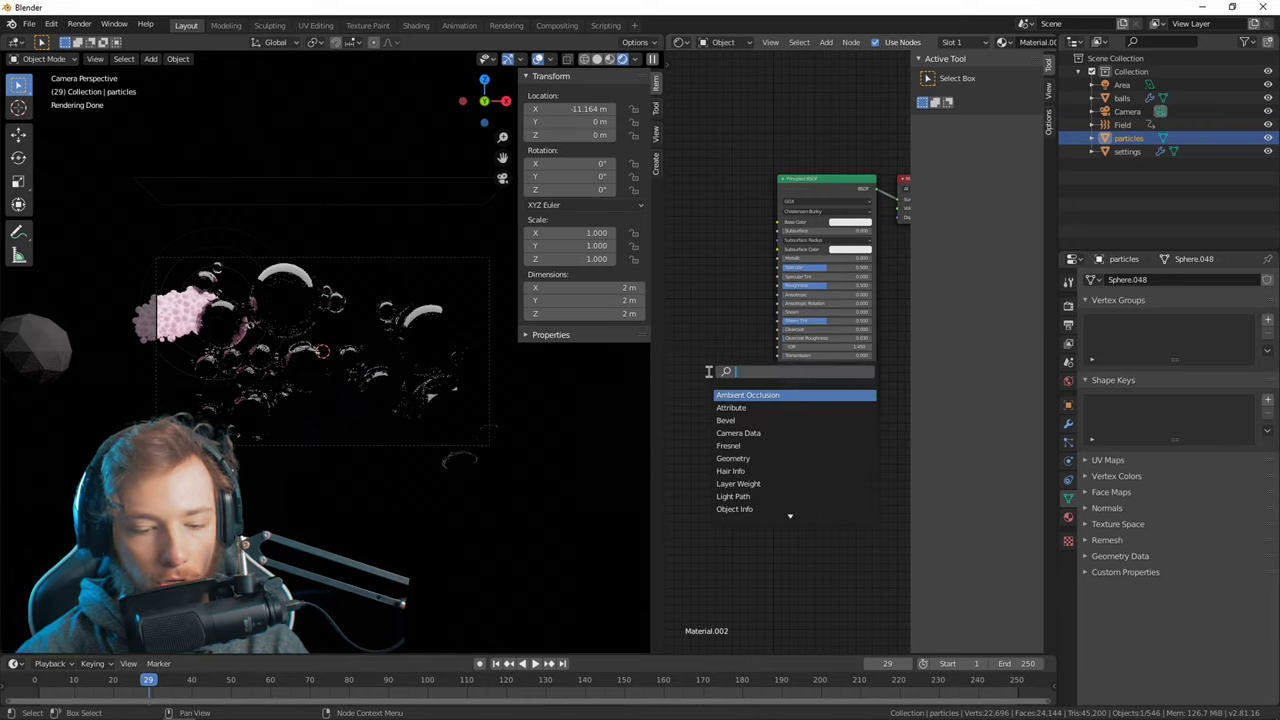
text(obje)
key(Return)
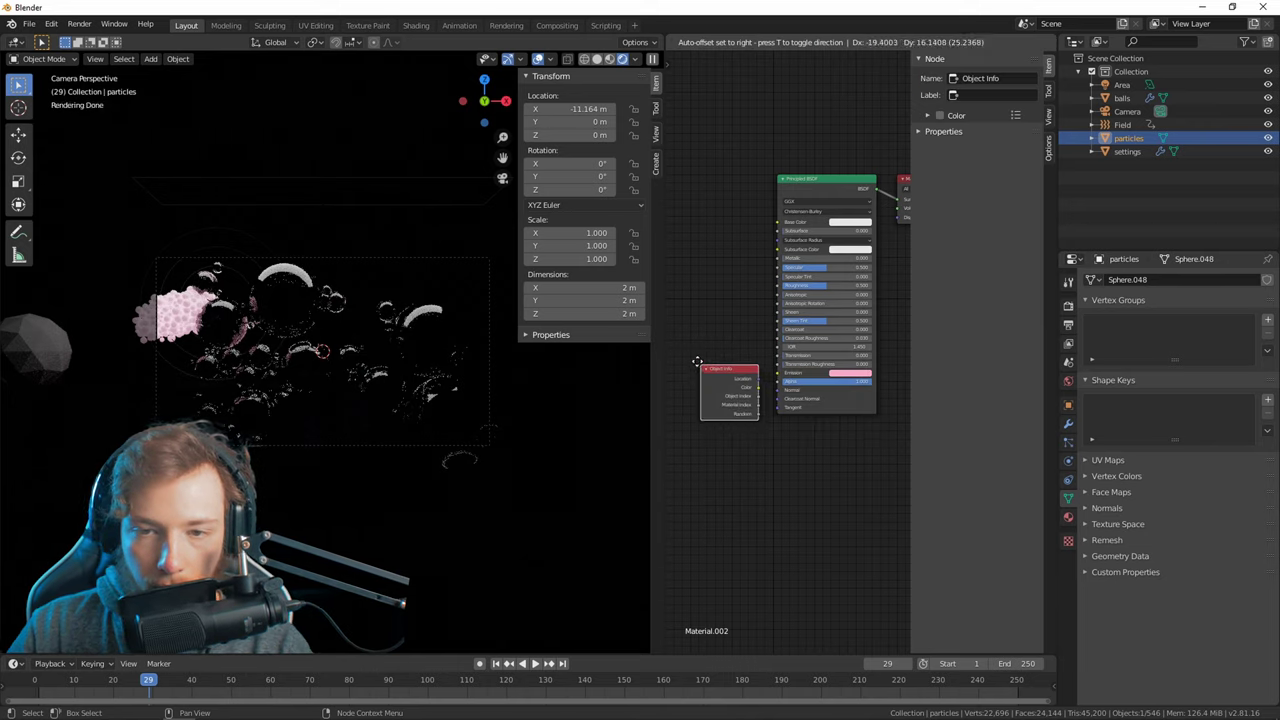
click(665, 331)
Connect the Object Info node's Random output to the Principled BSDF's Emission input.
middle_drag(752, 407, 787, 369)
drag(734, 331, 791, 330)
scroll(723, 325, up, 1)
scroll(725, 359, up, 2)
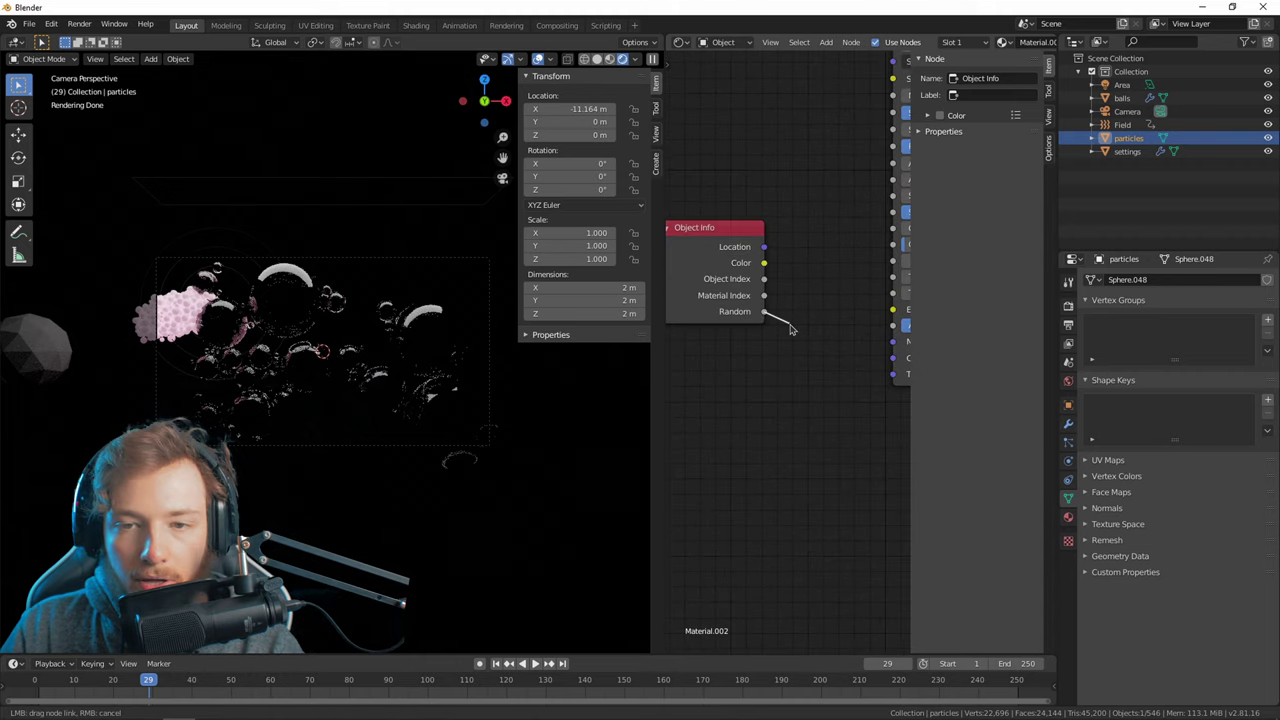
drag(805, 313, 799, 313)
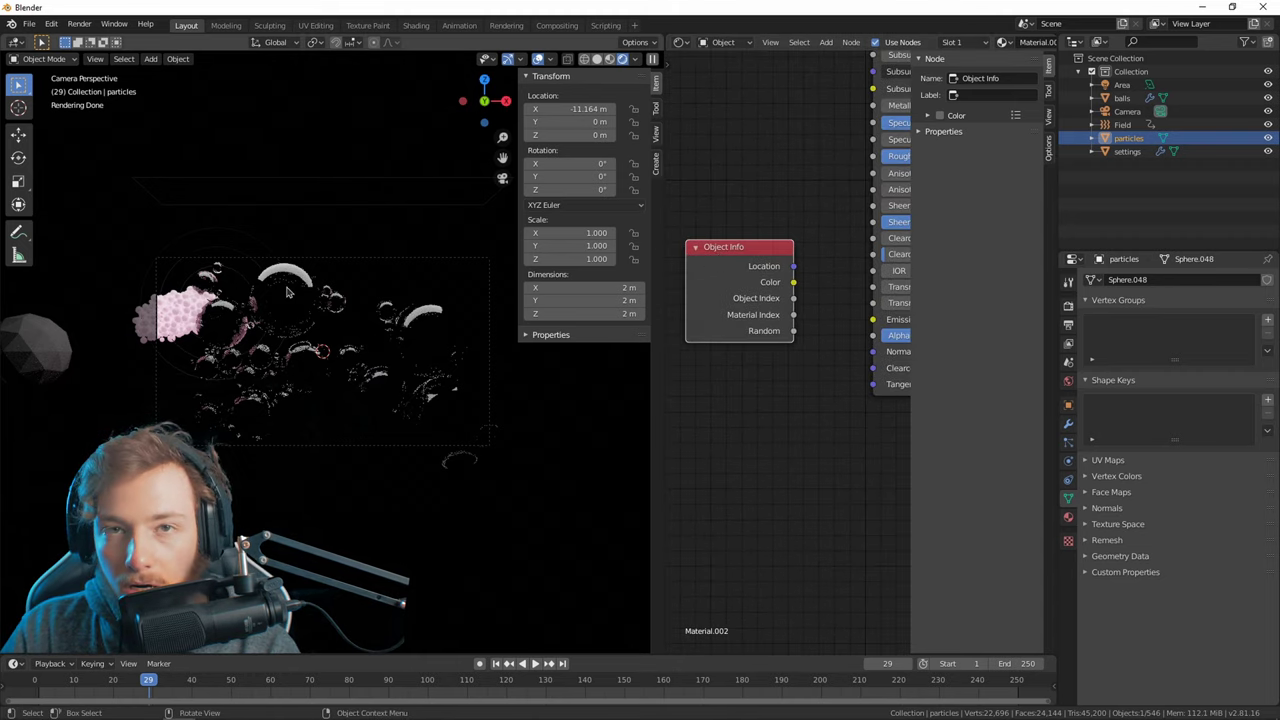
middle_drag(746, 290, 731, 286)
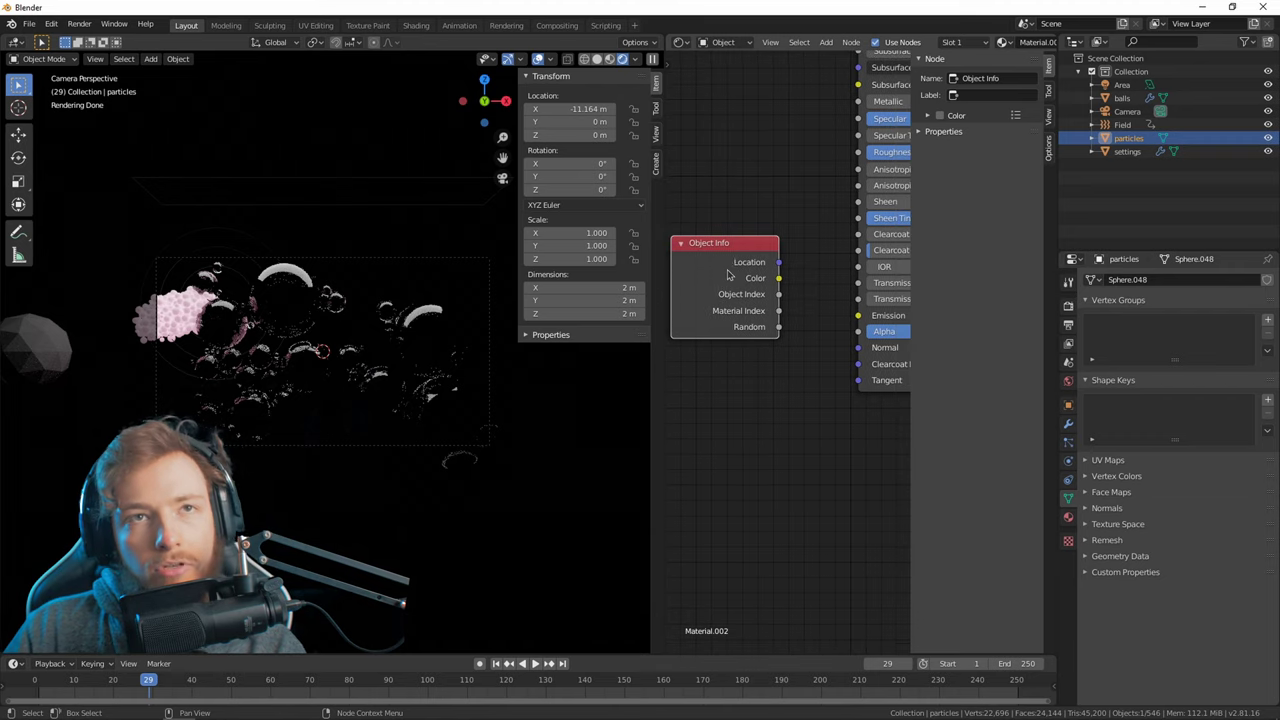
middle_drag(806, 346, 772, 347)
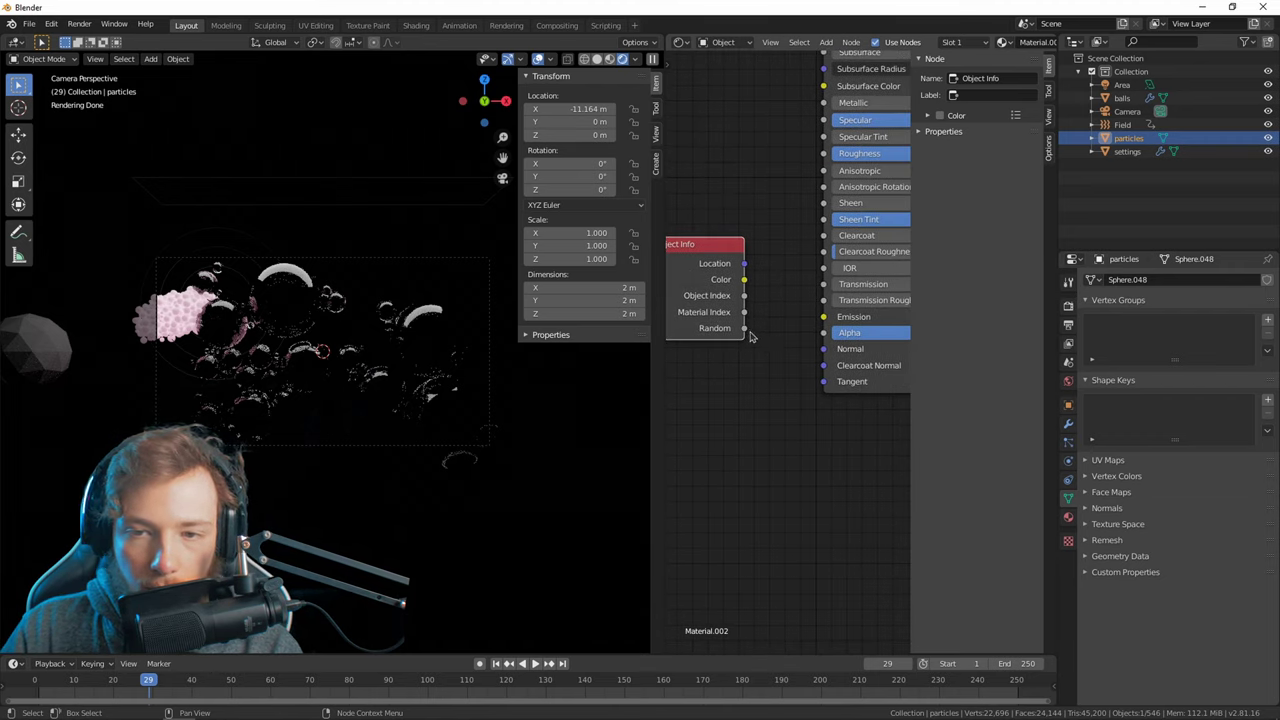
drag(752, 337, 823, 316)
middle_drag(789, 402, 897, 398)
scroll(825, 405, down, 10)
middle_drag(802, 395, 769, 394)
scroll(777, 342, up, 7)
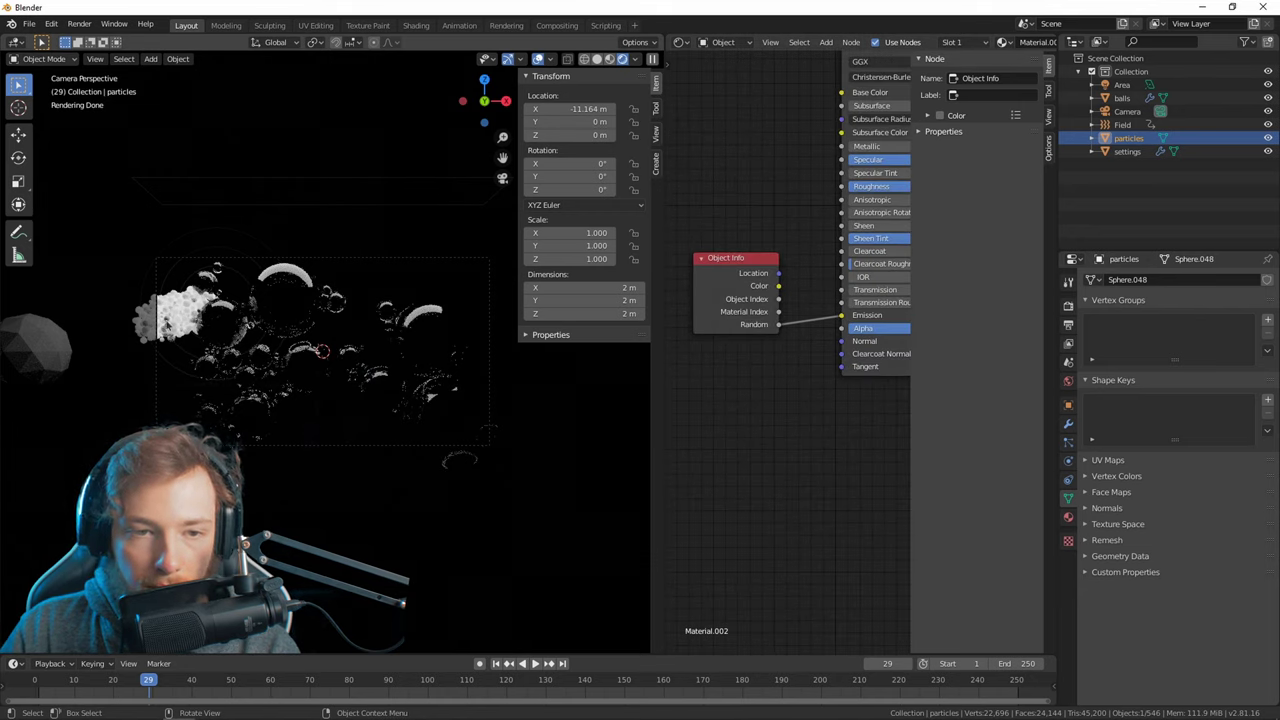
Insert a ColorRamp node on the link between Object Info's Random output and the Emission input.
middle_drag(172, 327, 290, 370)
middle_drag(620, 400, 200, 407)
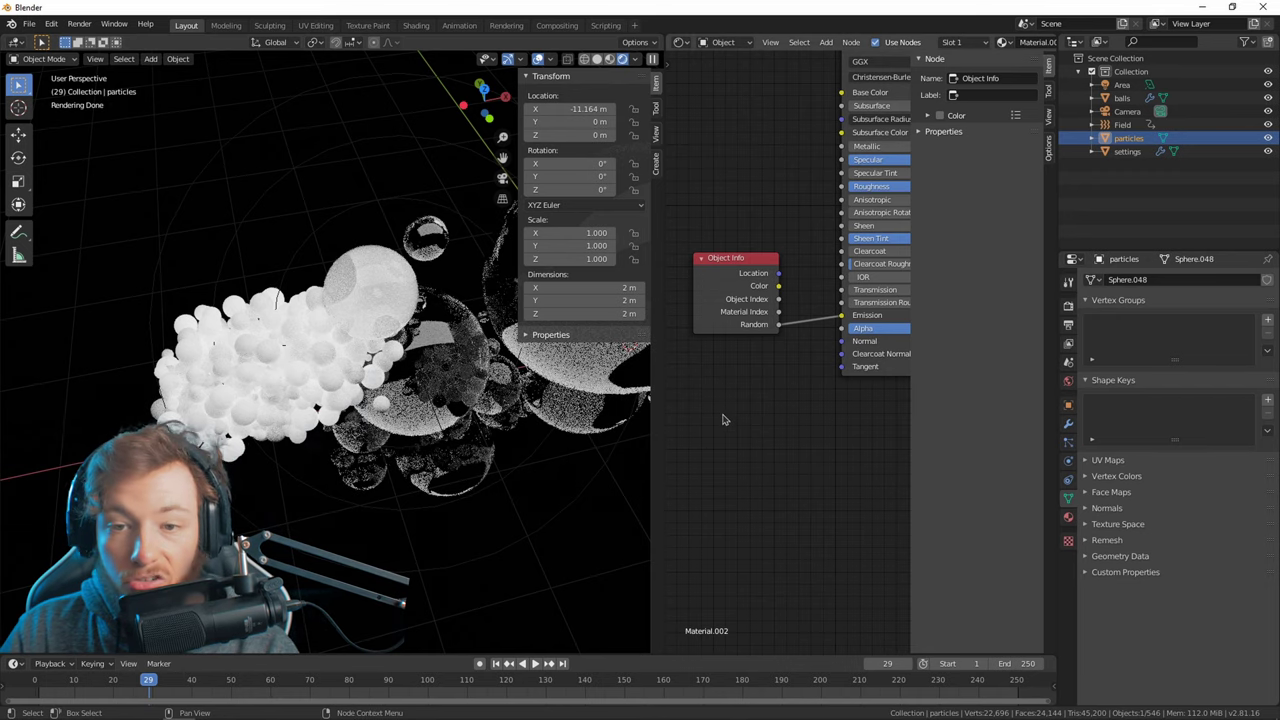
scroll(743, 398, down, 4)
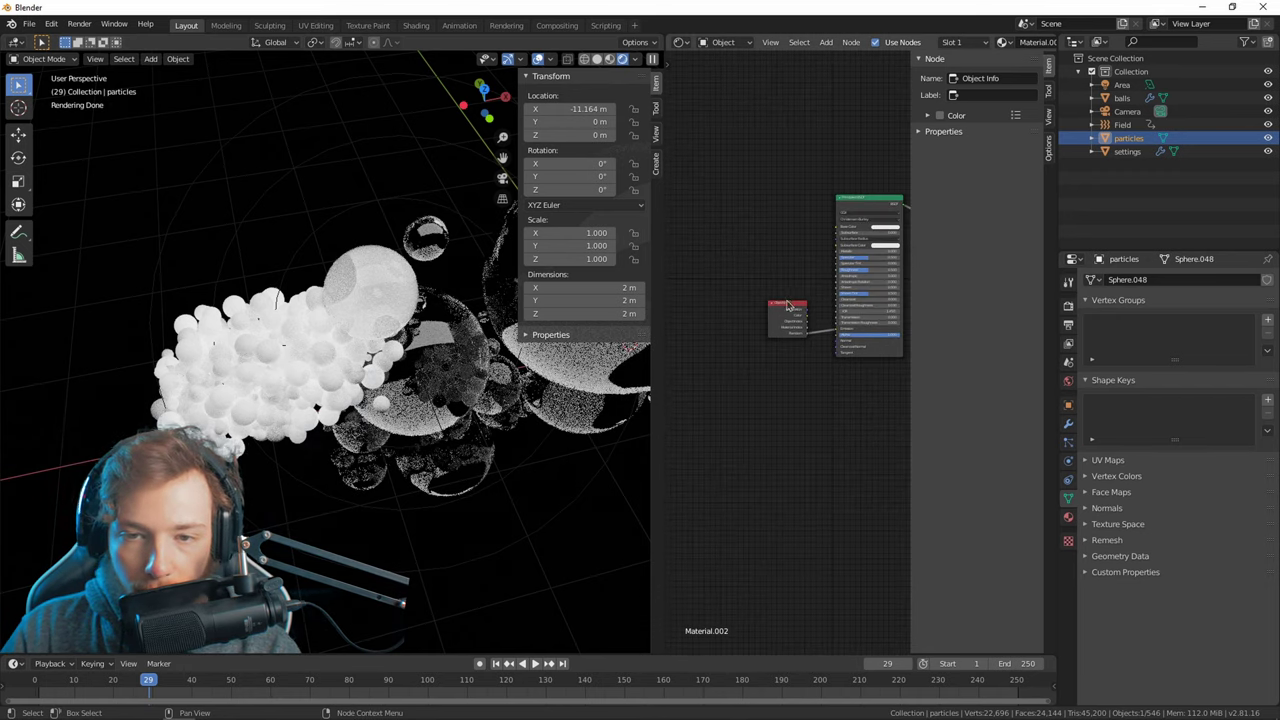
key(shift+a)
click(767, 328)
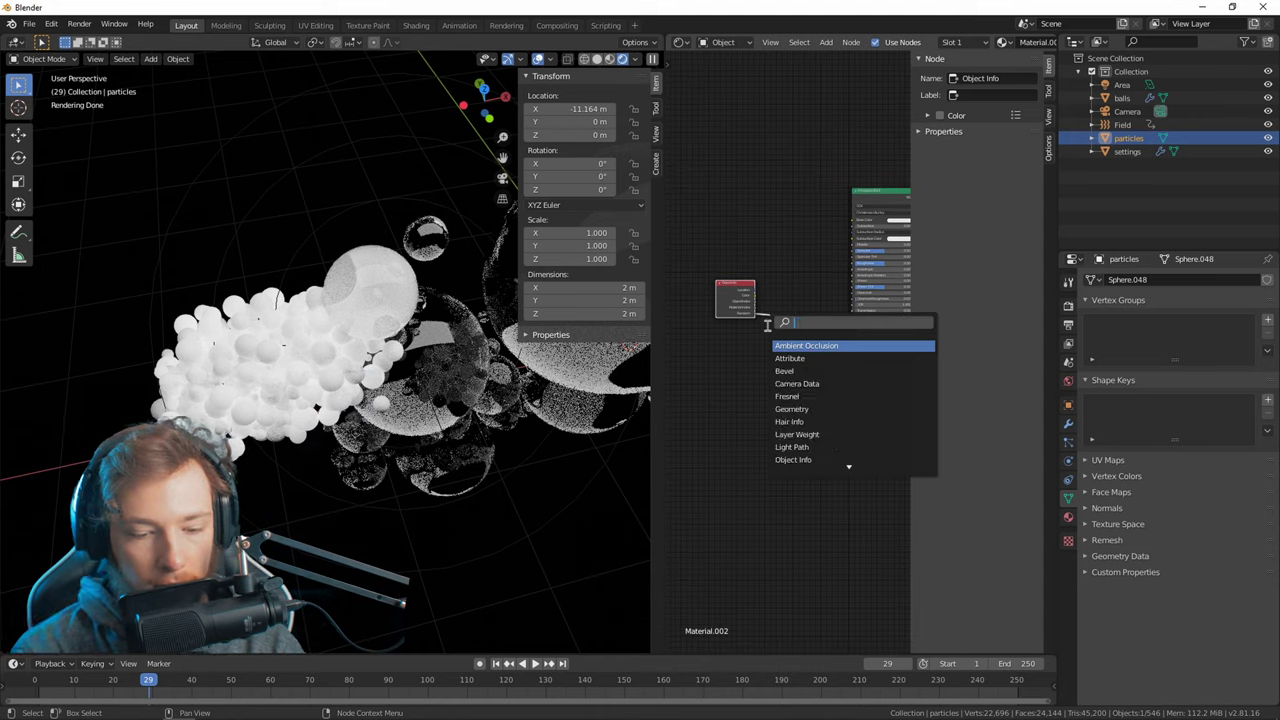
text(col)
click(793, 358)
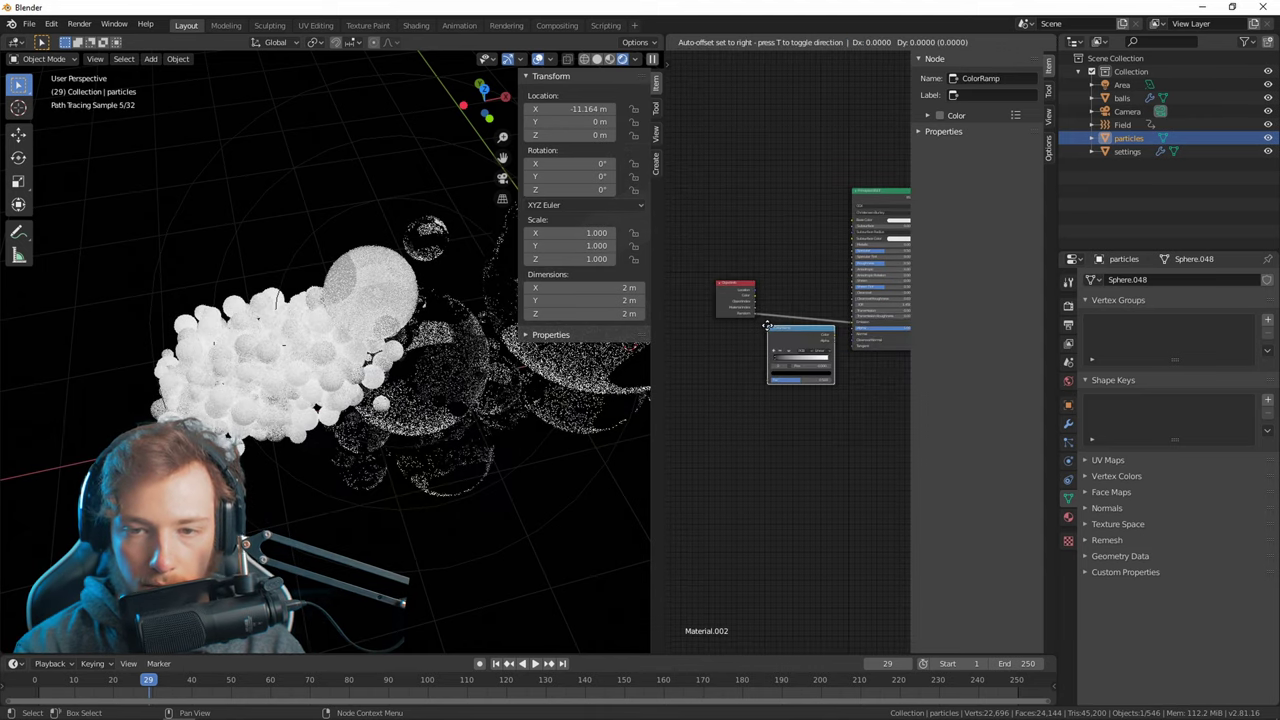
click(785, 366)
scroll(785, 362, up, 2)
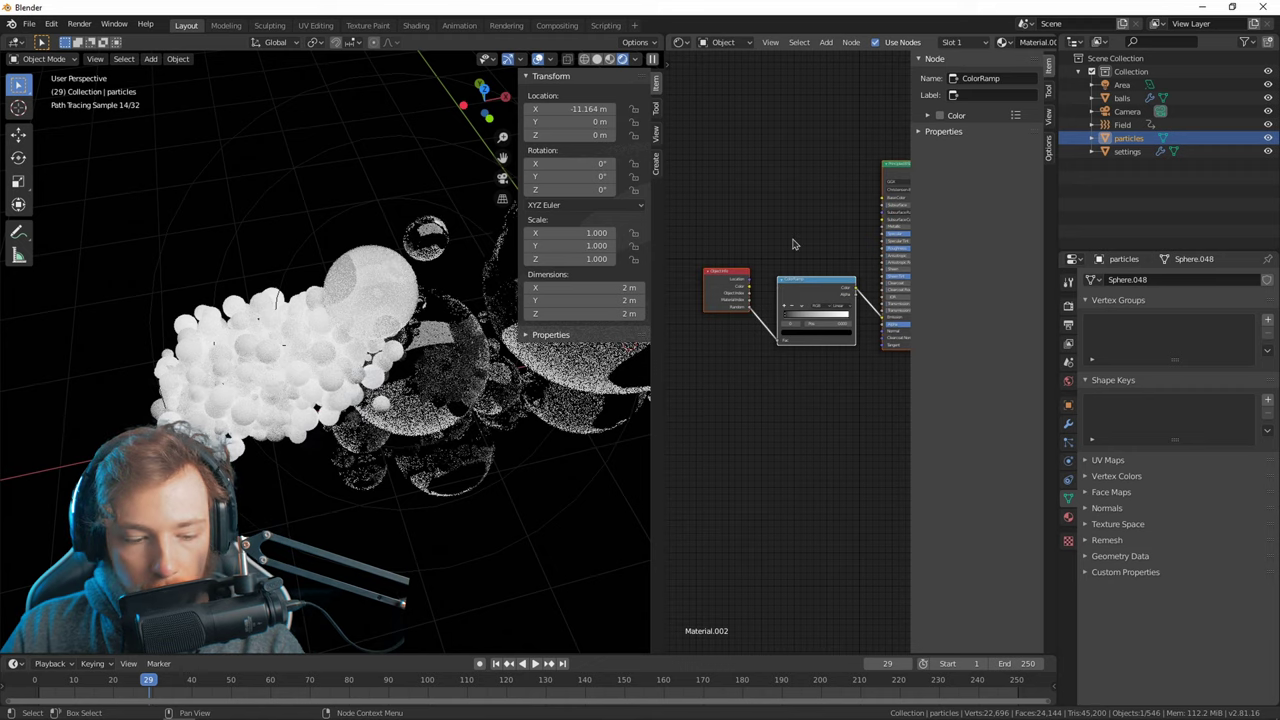
click(794, 243)
middle_drag(794, 243, 720, 268)
key(KP_Decimal)
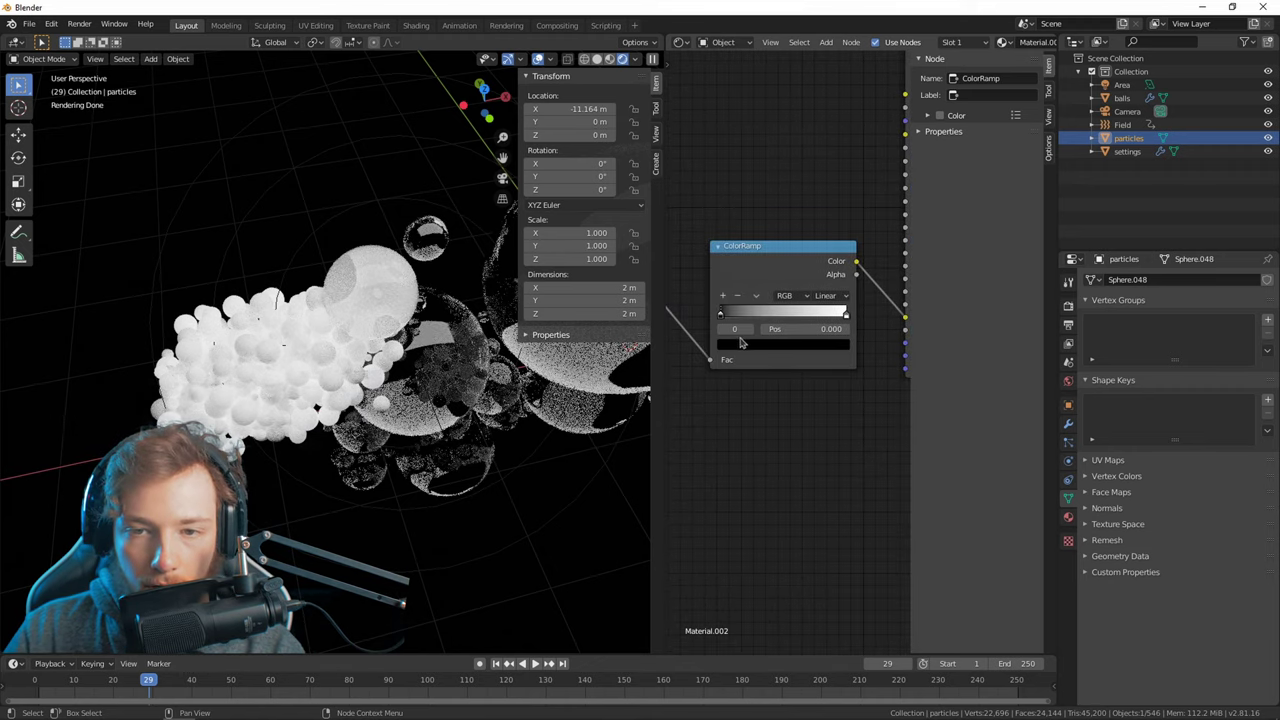
Set the colour of the ColorRamp's first stop to bright red.
click(722, 318)
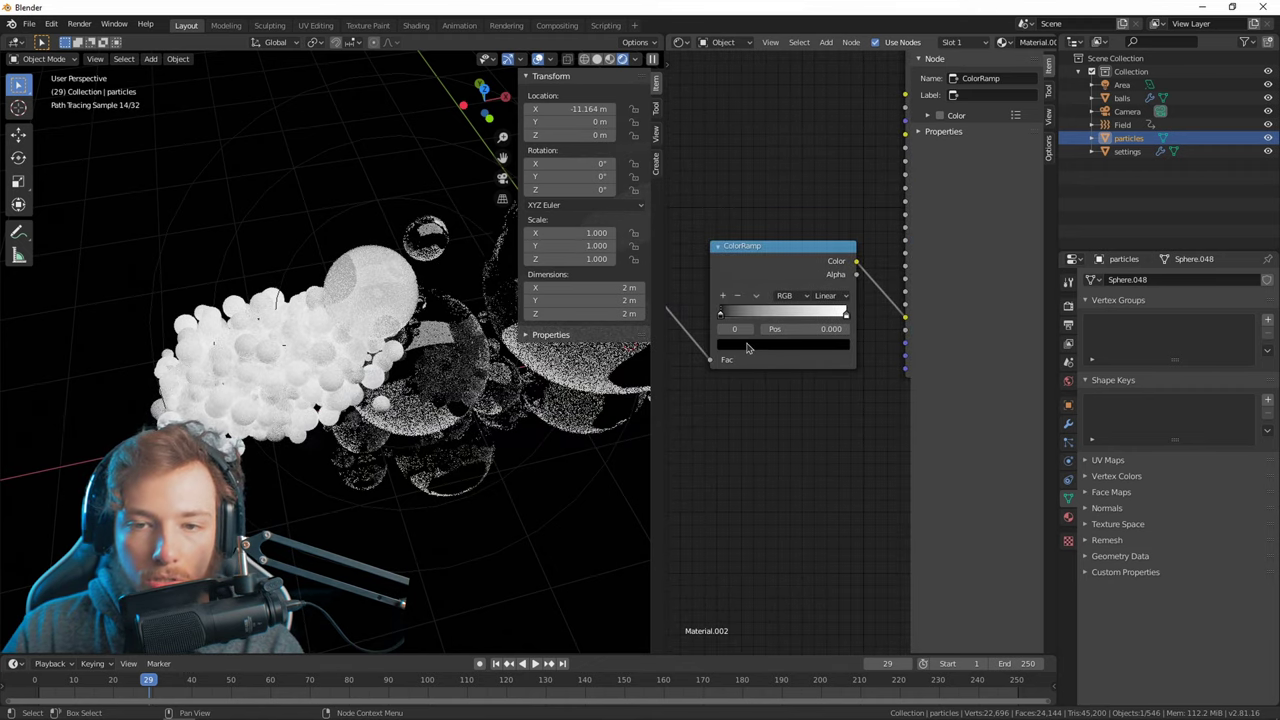
click(747, 345)
click(822, 174)
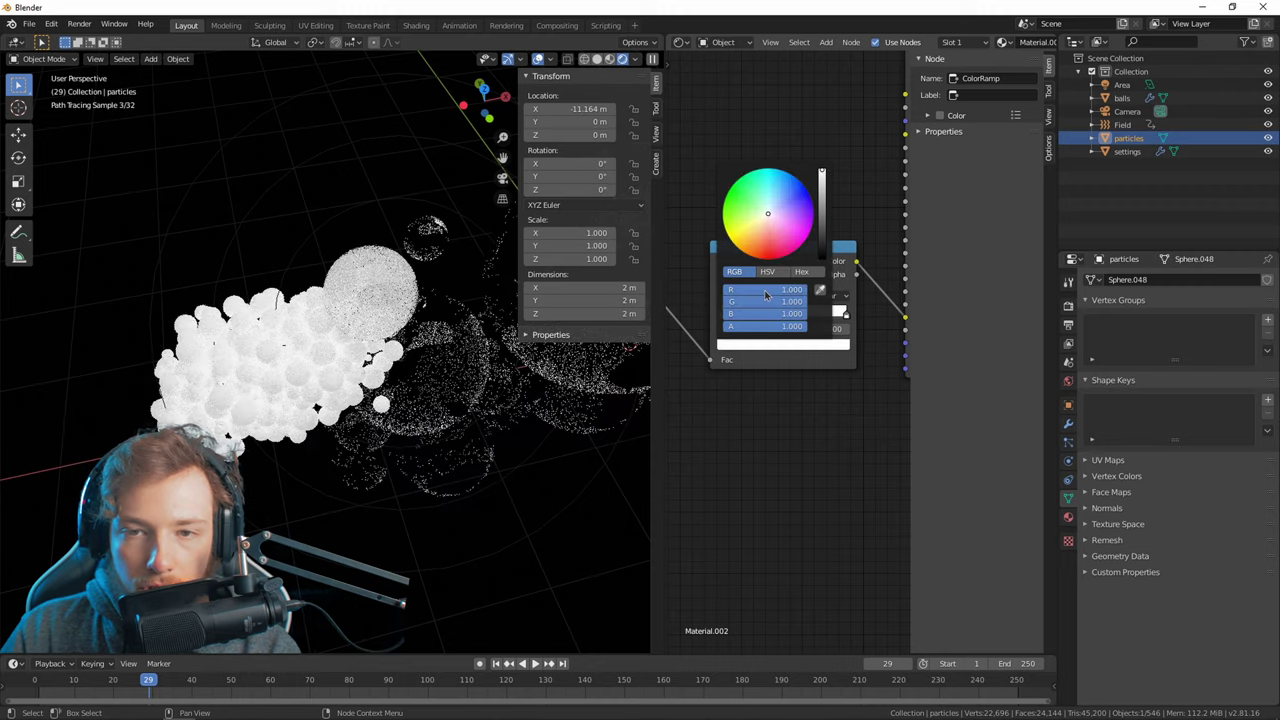
drag(770, 216, 812, 216)
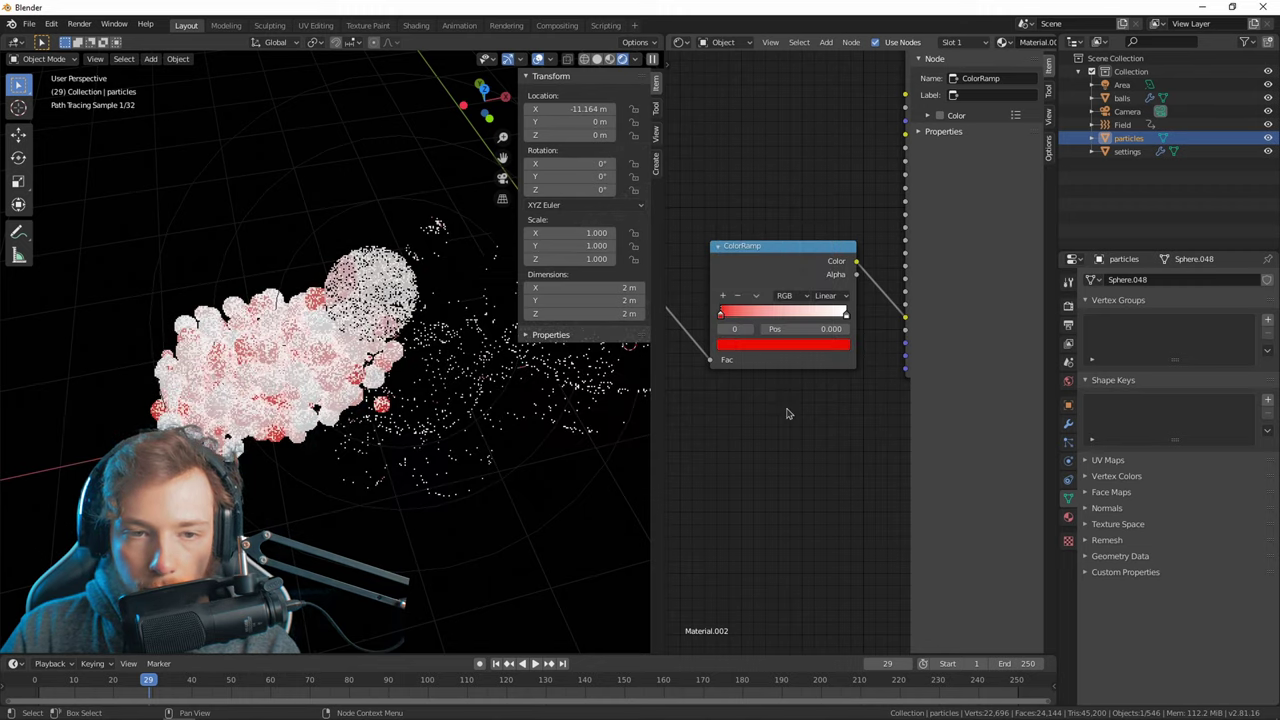
Add a light blue stop at position 0.500 on the ColorRamp and colour the end stop bright green.
click(722, 297)
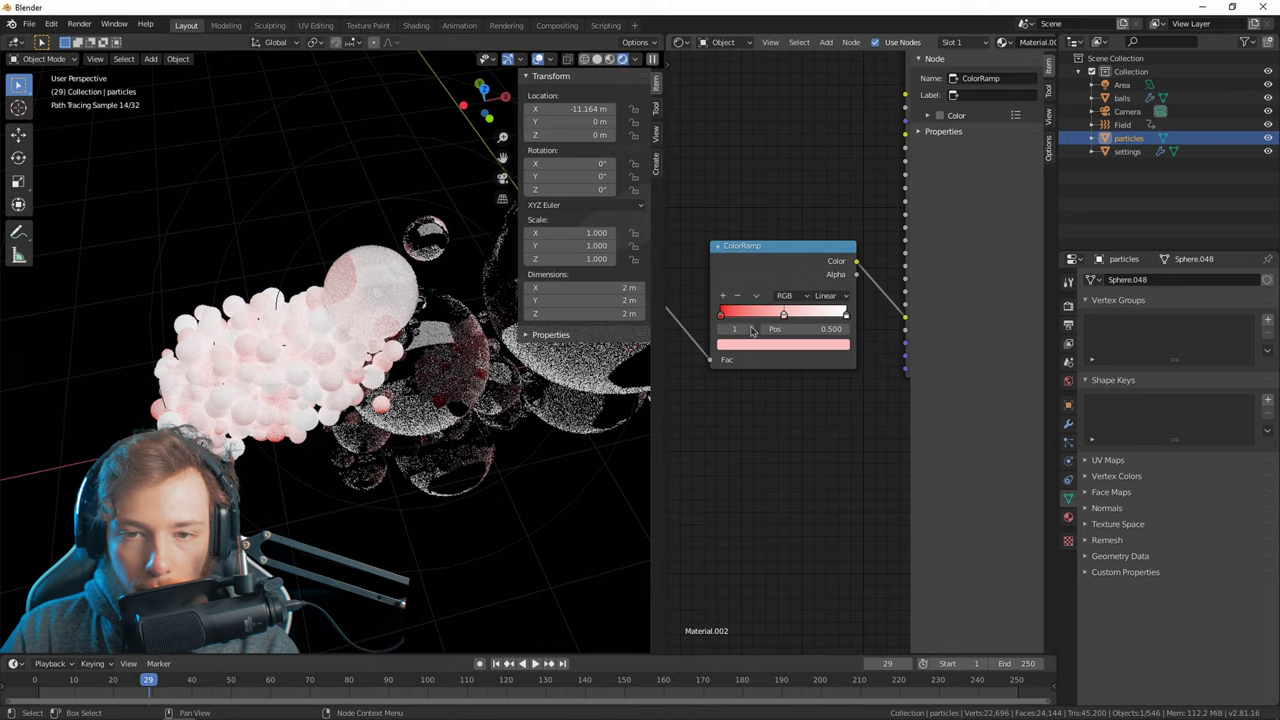
click(773, 344)
drag(773, 249, 782, 180)
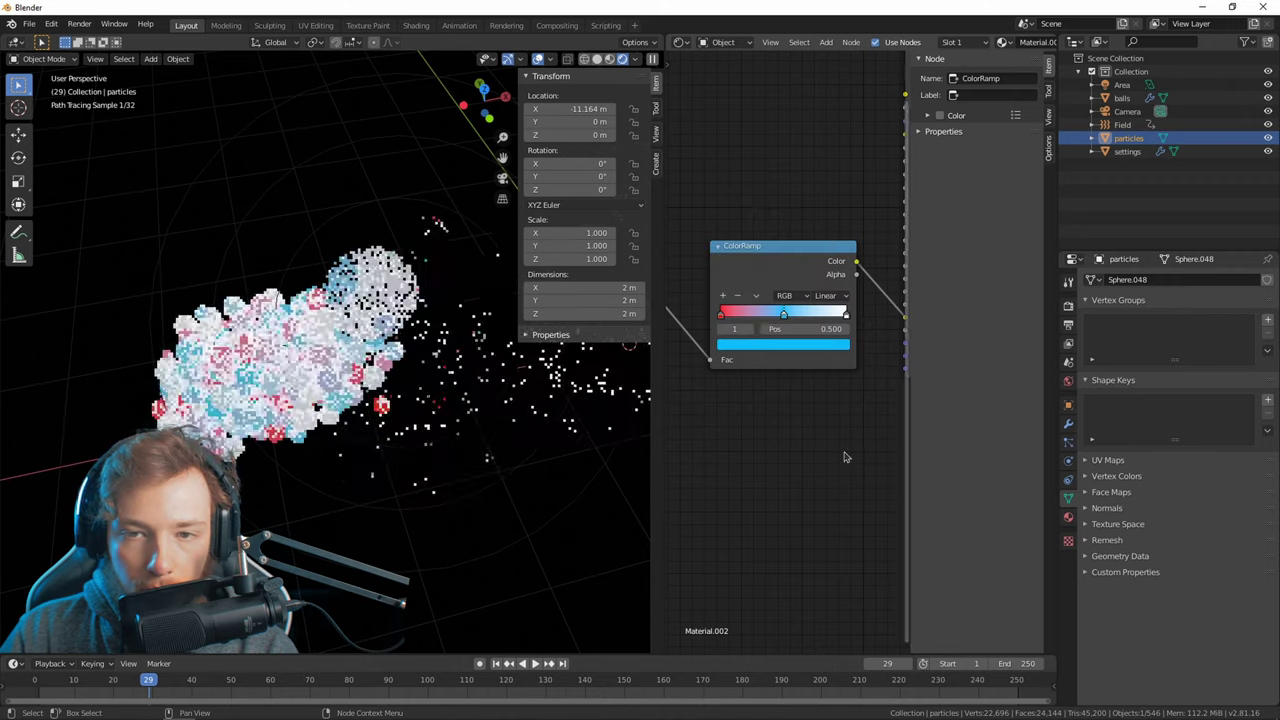
click(845, 314)
click(808, 344)
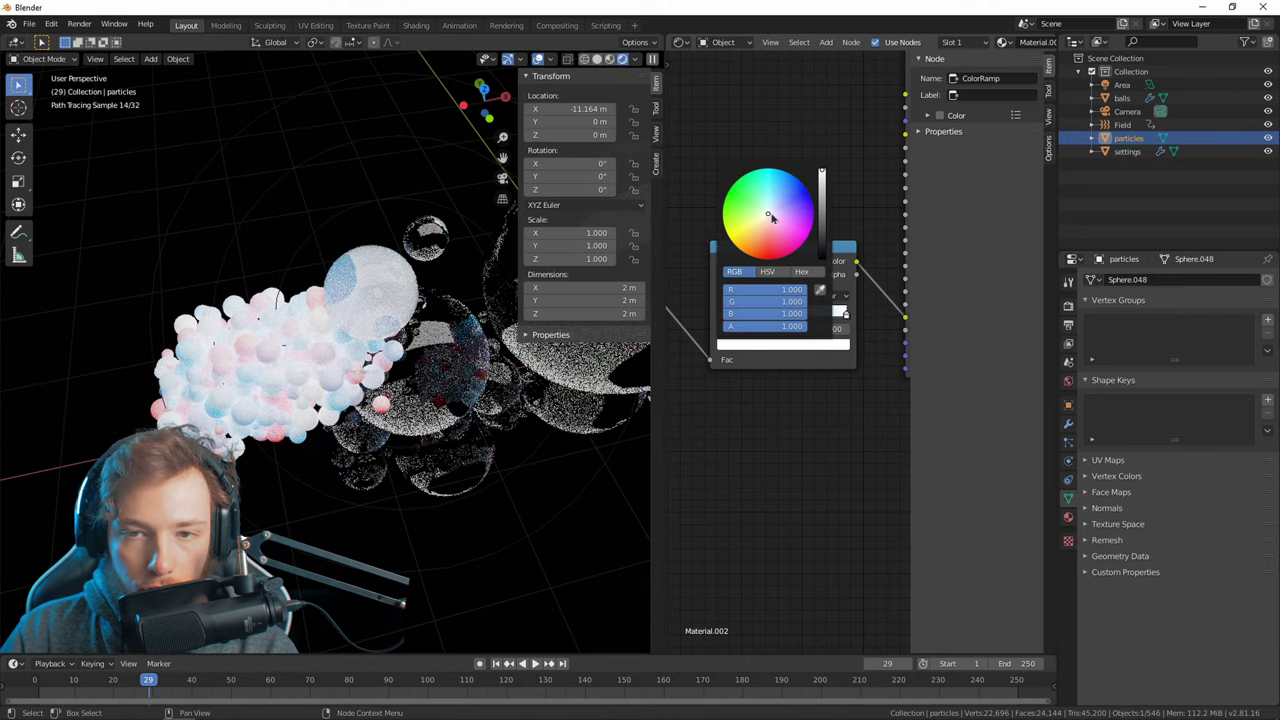
click(735, 198)
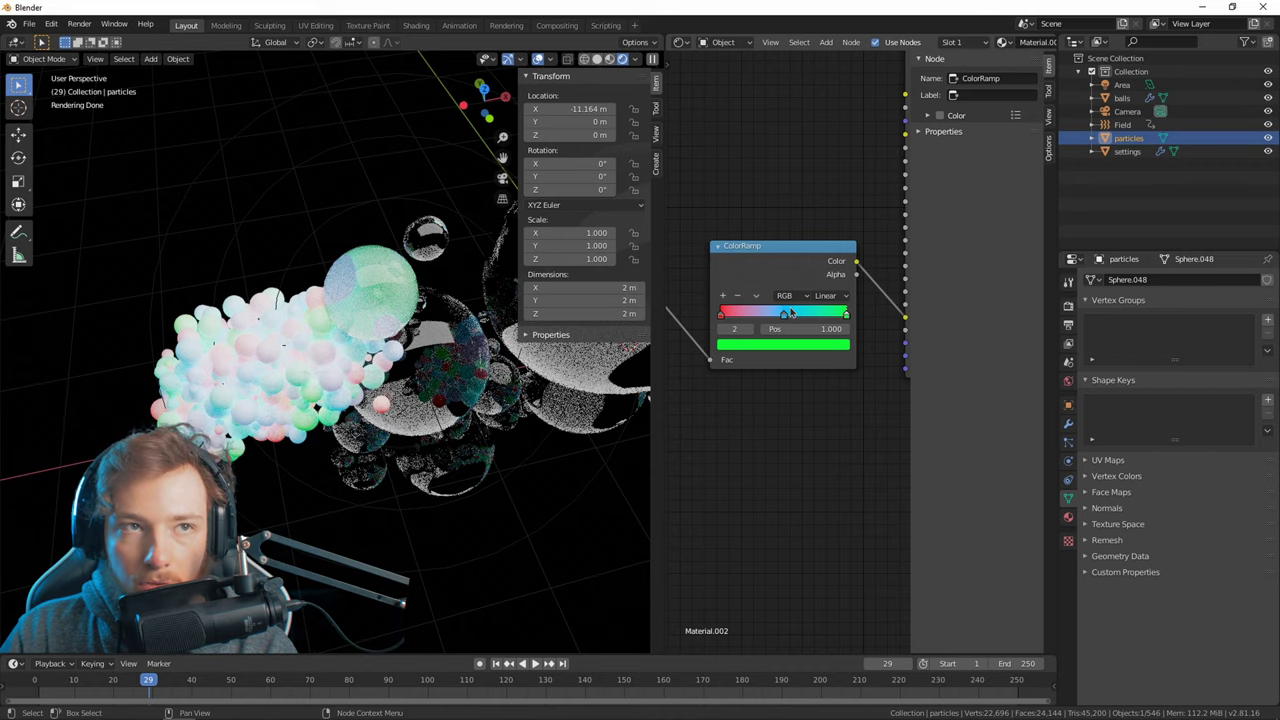
Set the ColorRamp interpolation to Constant and space the stops into similar bands, with the green stop at 0.705.
click(826, 295)
click(826, 345)
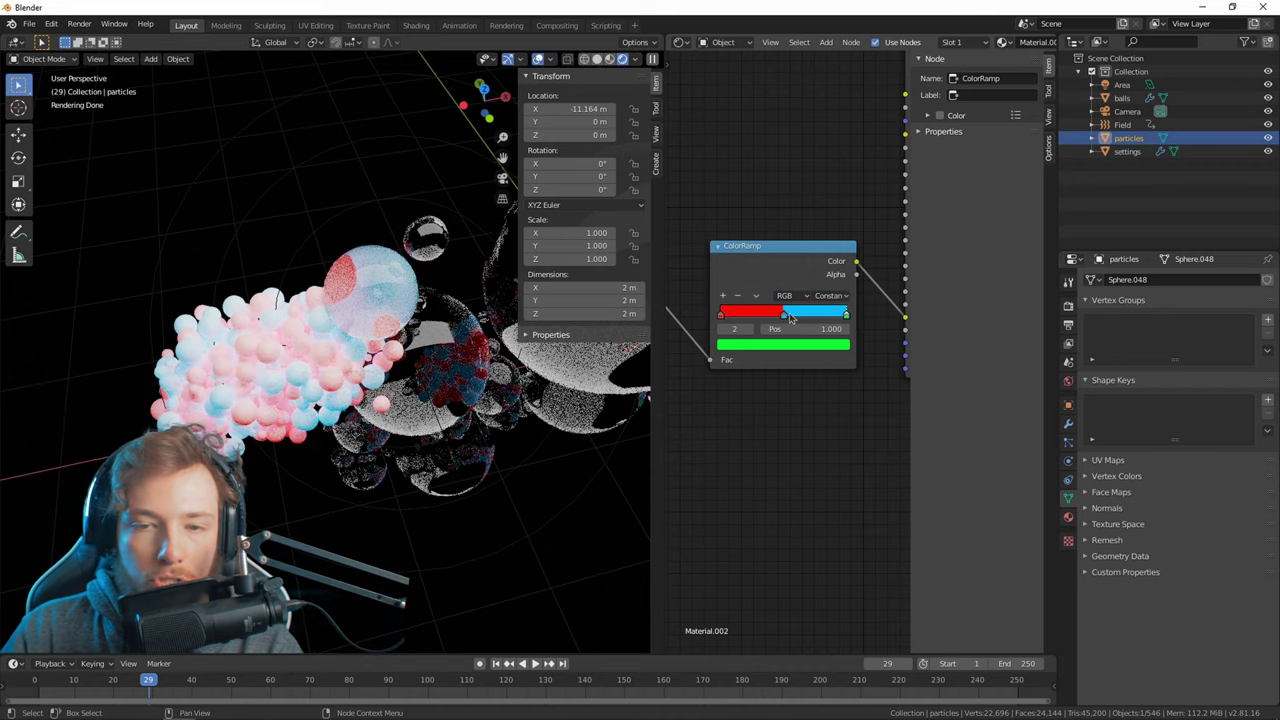
drag(785, 315, 761, 316)
drag(843, 316, 814, 316)
click(849, 313)
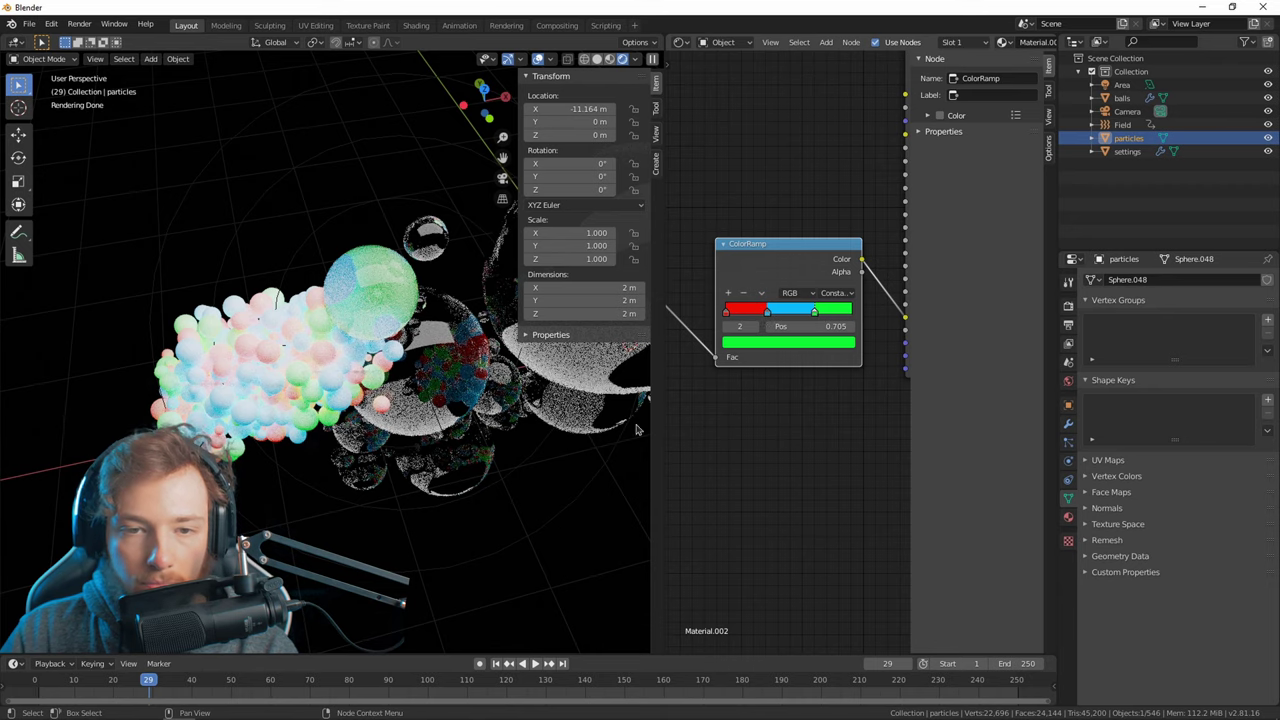
Connect the ColorRamp's Color output to the Principled BSDF's Base Color as well.
middle_drag(497, 483, 426, 554)
middle_drag(834, 395, 773, 420)
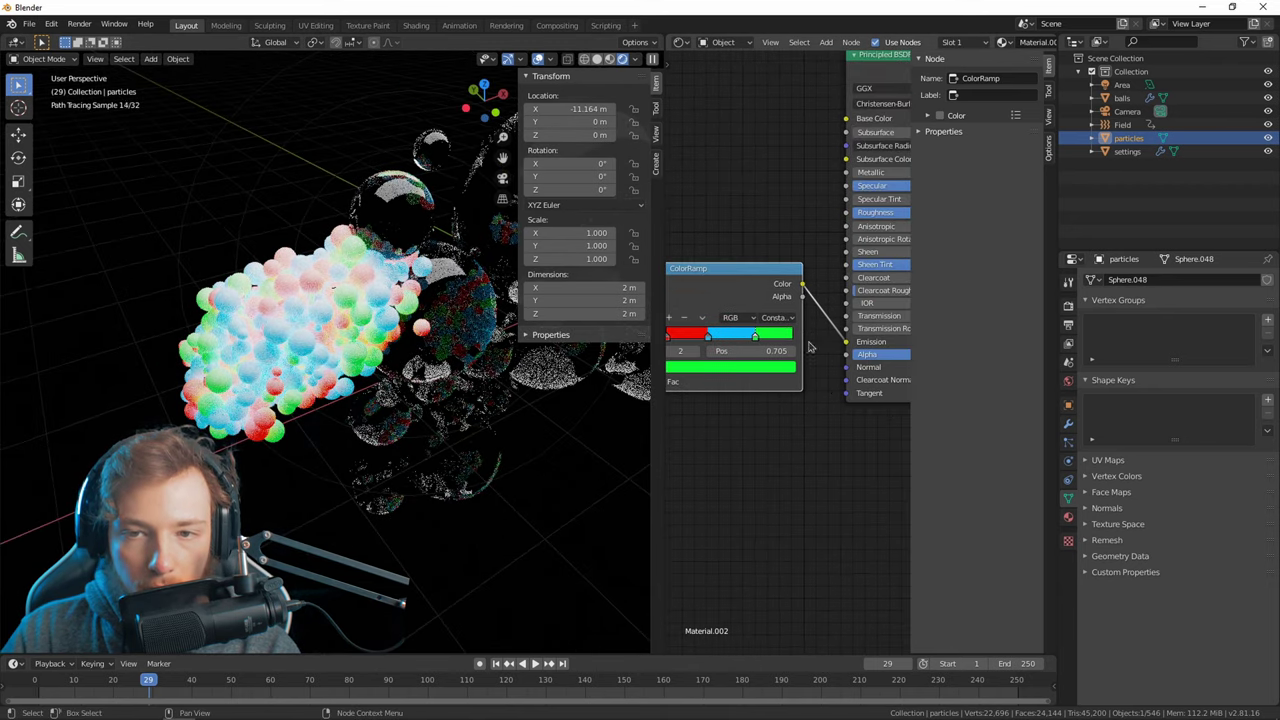
drag(844, 125, 845, 118)
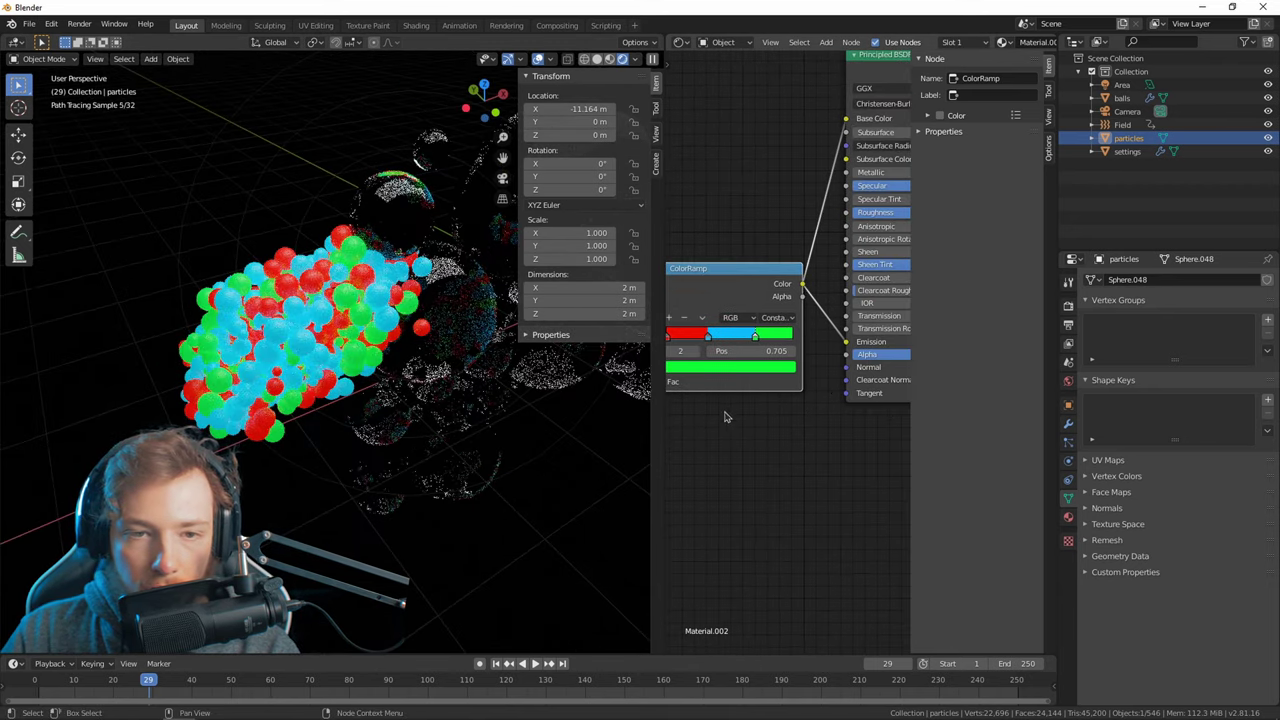
Set the Roughness of the particles' Principled BSDF to 0.000.
key(KP_0)
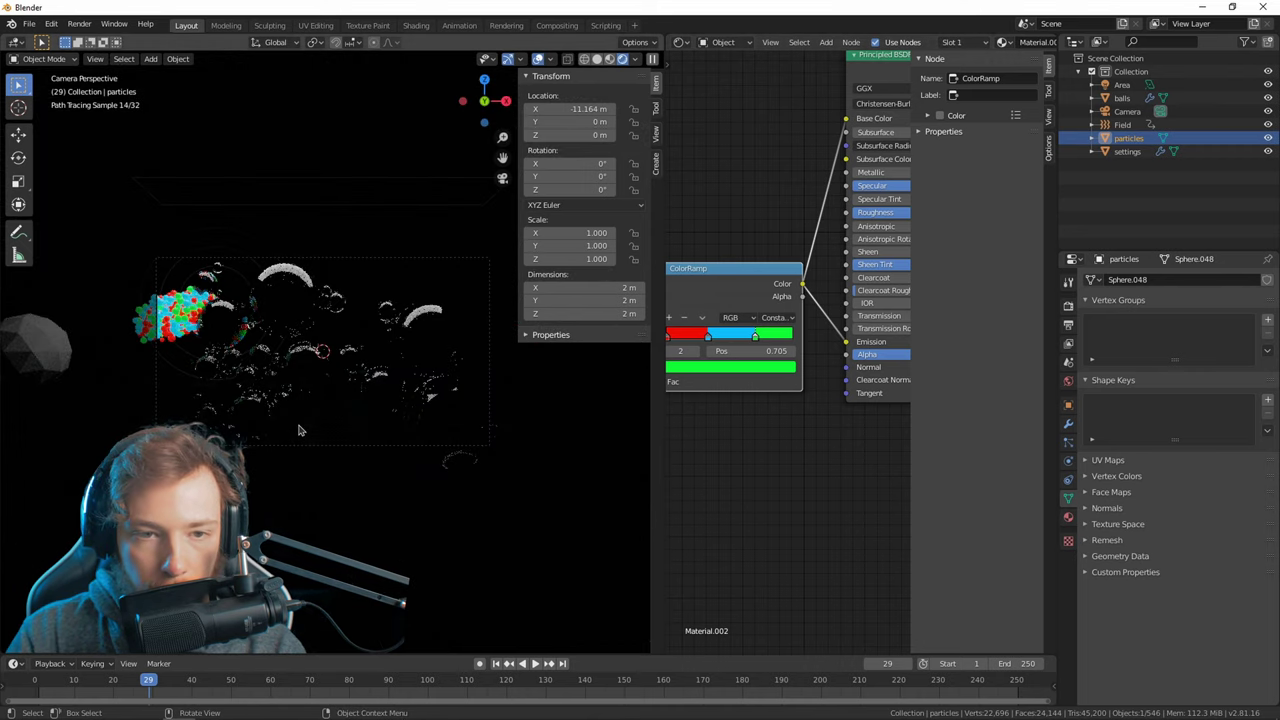
middle_drag(809, 406, 794, 412)
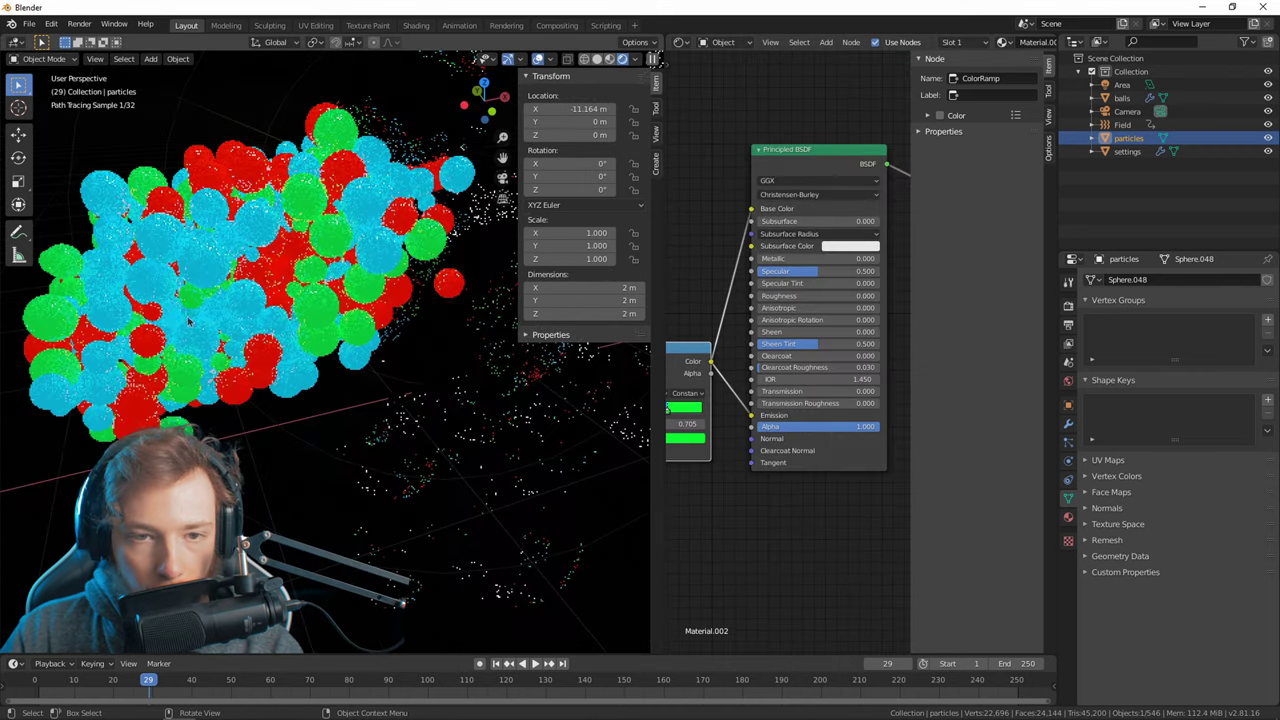
middle_drag(188, 321, 218, 323)
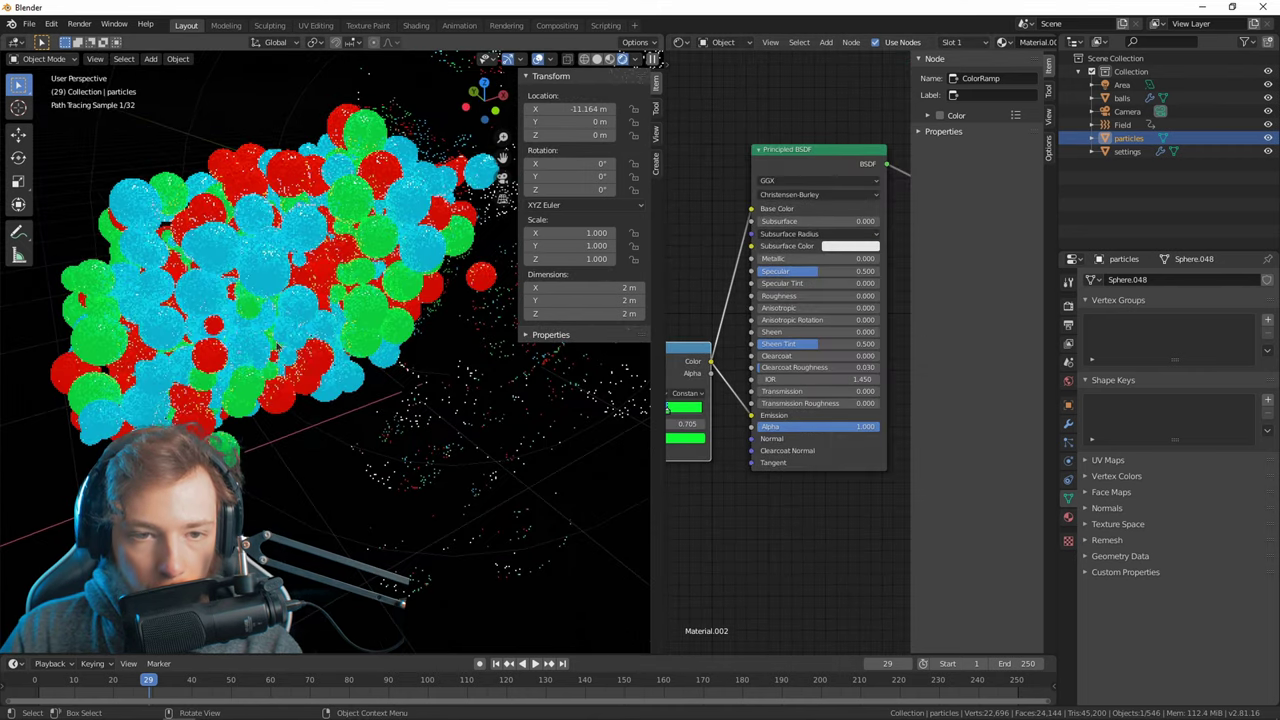
scroll(817, 494, down, 2)
middle_drag(782, 476, 849, 465)
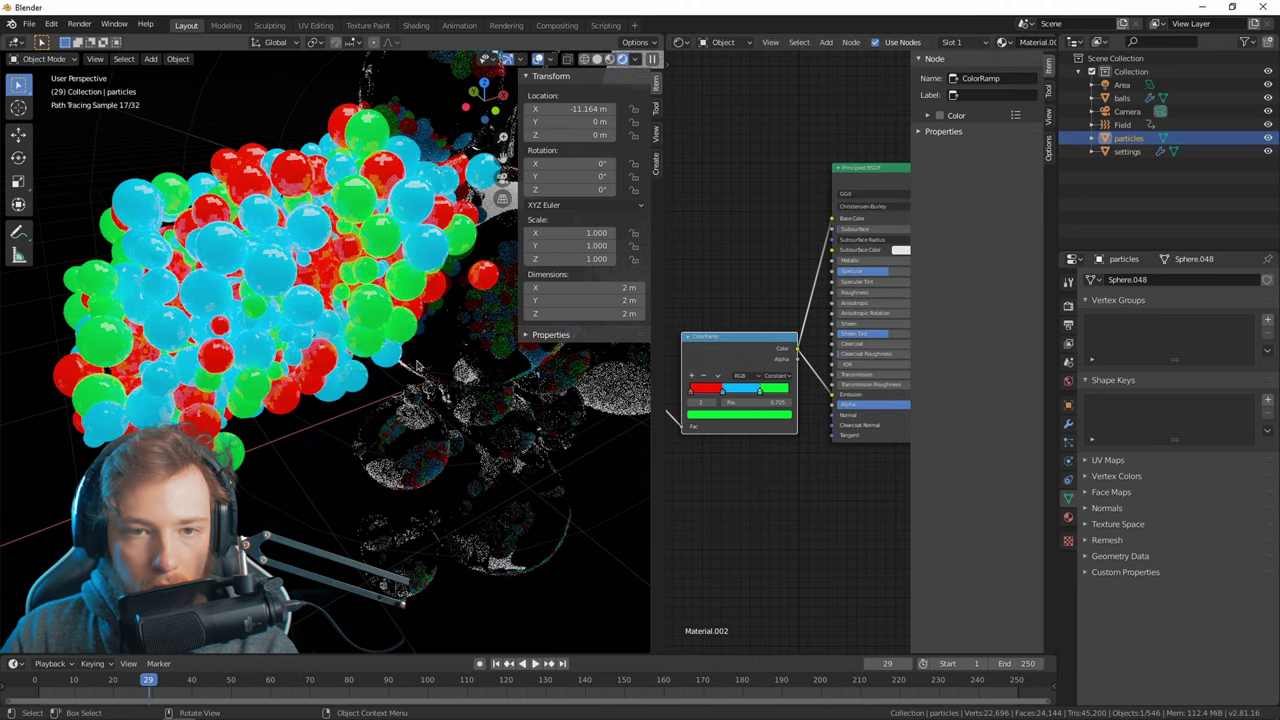
Play the animation from the camera view up to frame 40 and examine the coloured particles among the balls.
key(KP_0)
key(space)
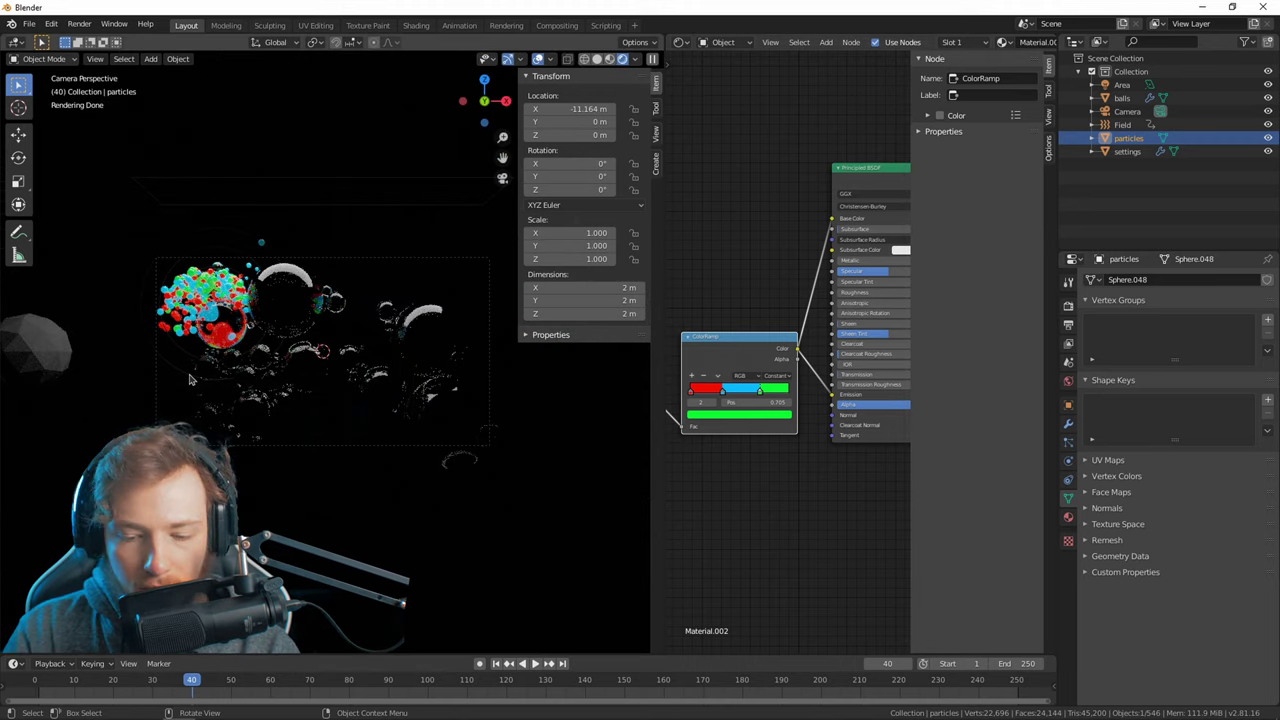
key(KP_0)
middle_drag(190, 379, 131, 352)
scroll(131, 352, down, 6)
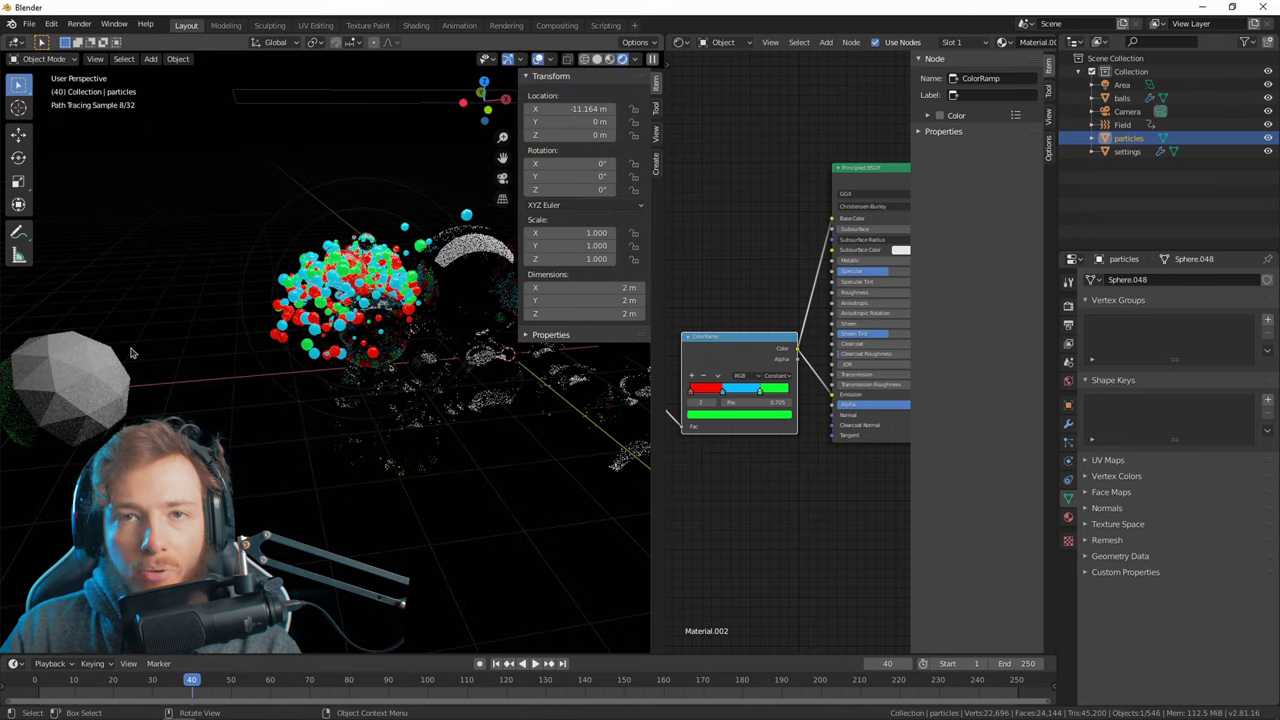
key(KP_0)
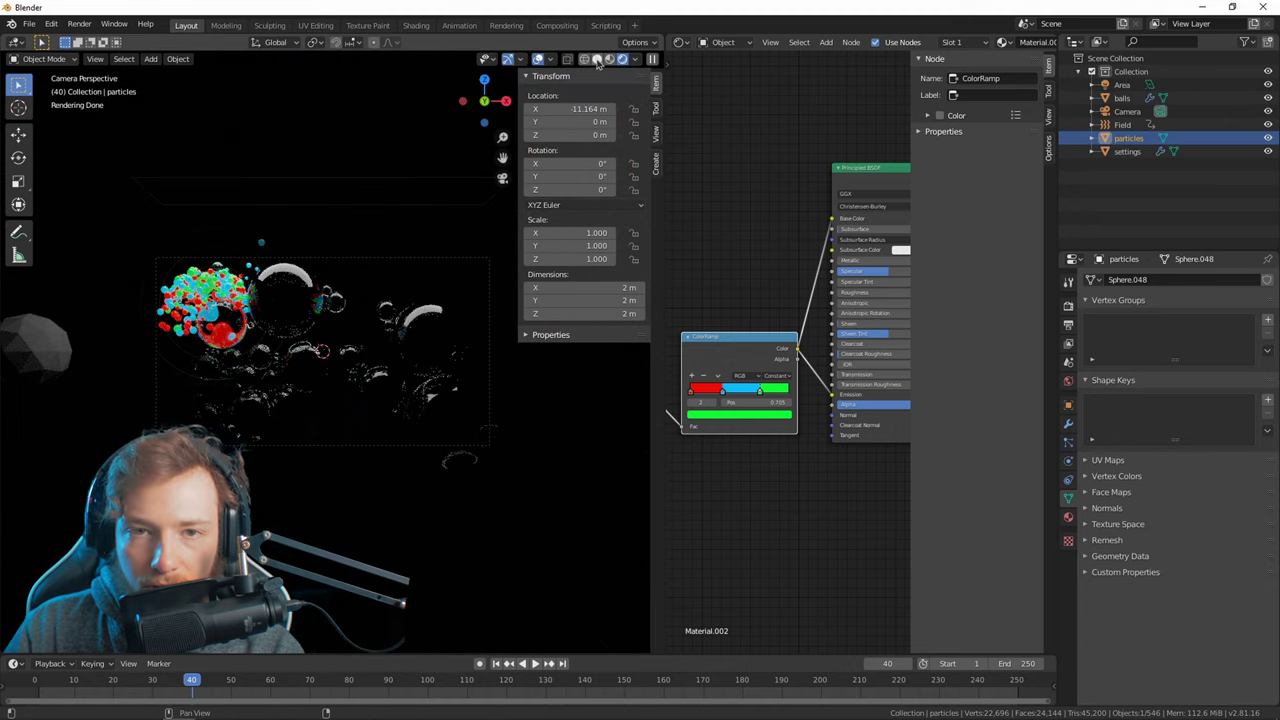
Switch the viewport to solid shading, render frame 43 and view the whole image.
click(597, 59)
key(F12)
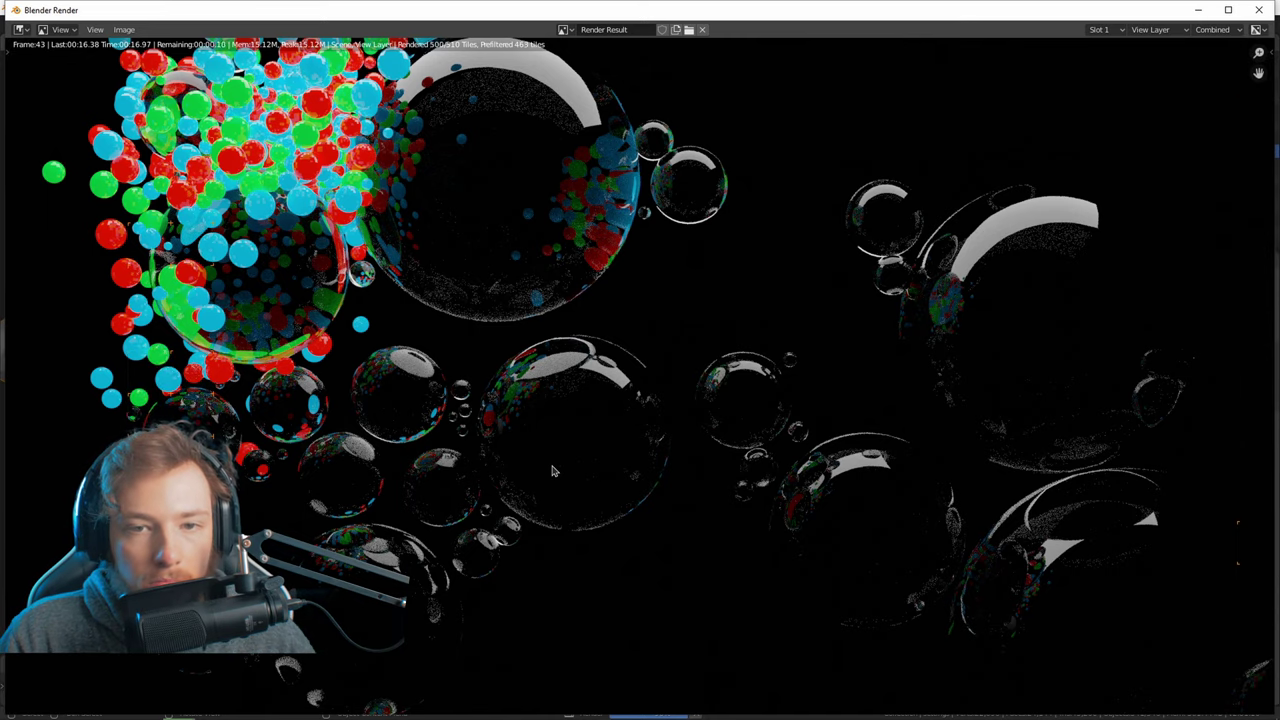
scroll(560, 466, down, 1)
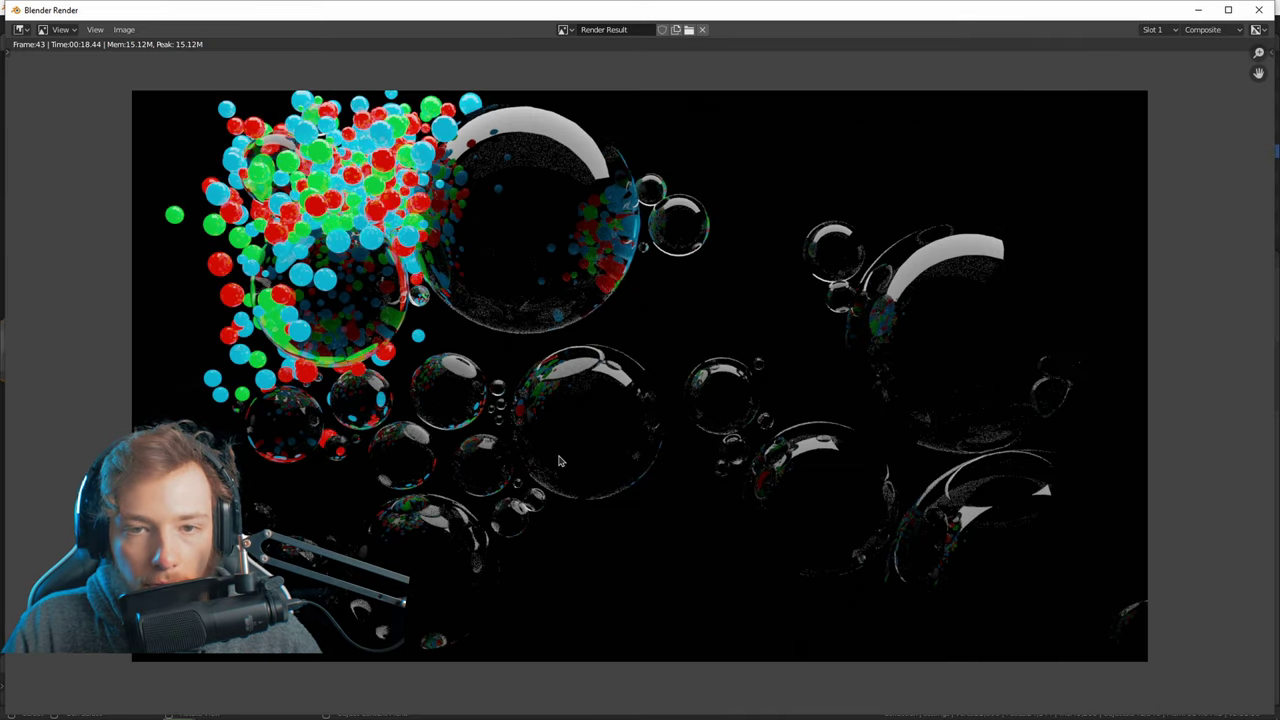
Examine the noise in the glass balls of the rendered frame 43, then leave the render view.
scroll(560, 461, up, 1)
scroll(538, 450, down, 1)
scroll(538, 450, up, 1)
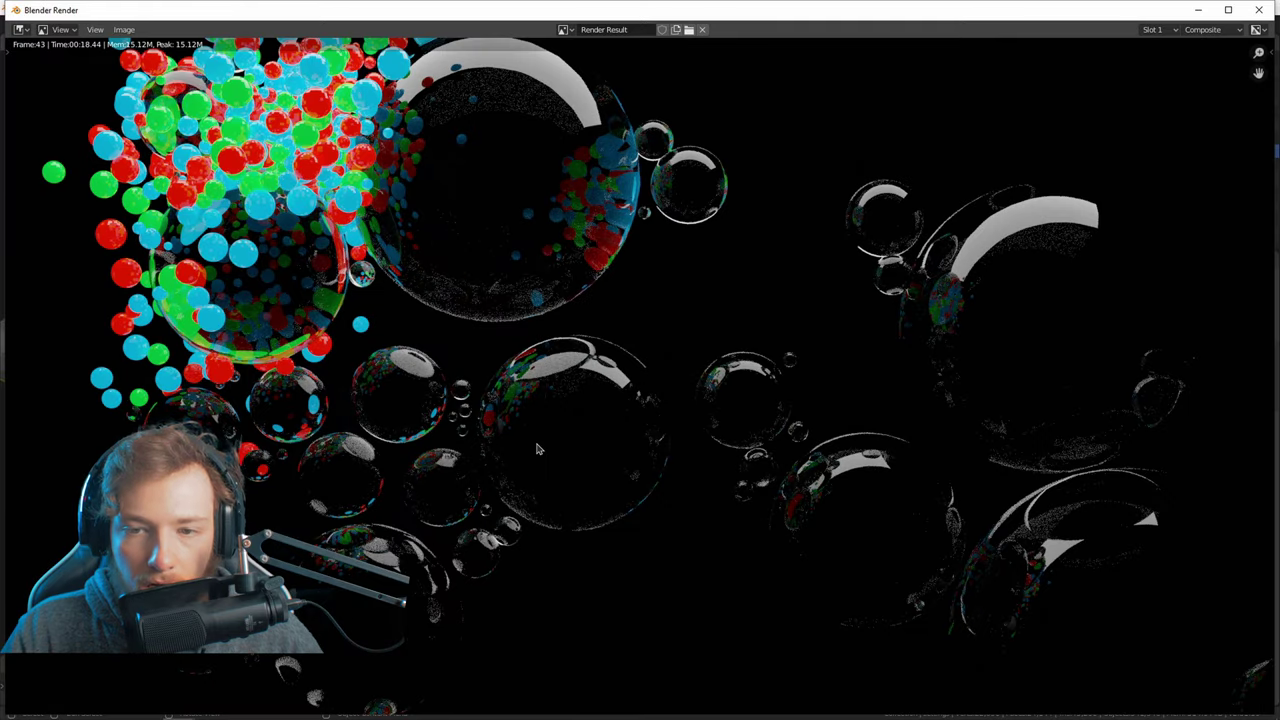
scroll(535, 449, down, 1)
scroll(456, 316, up, 1)
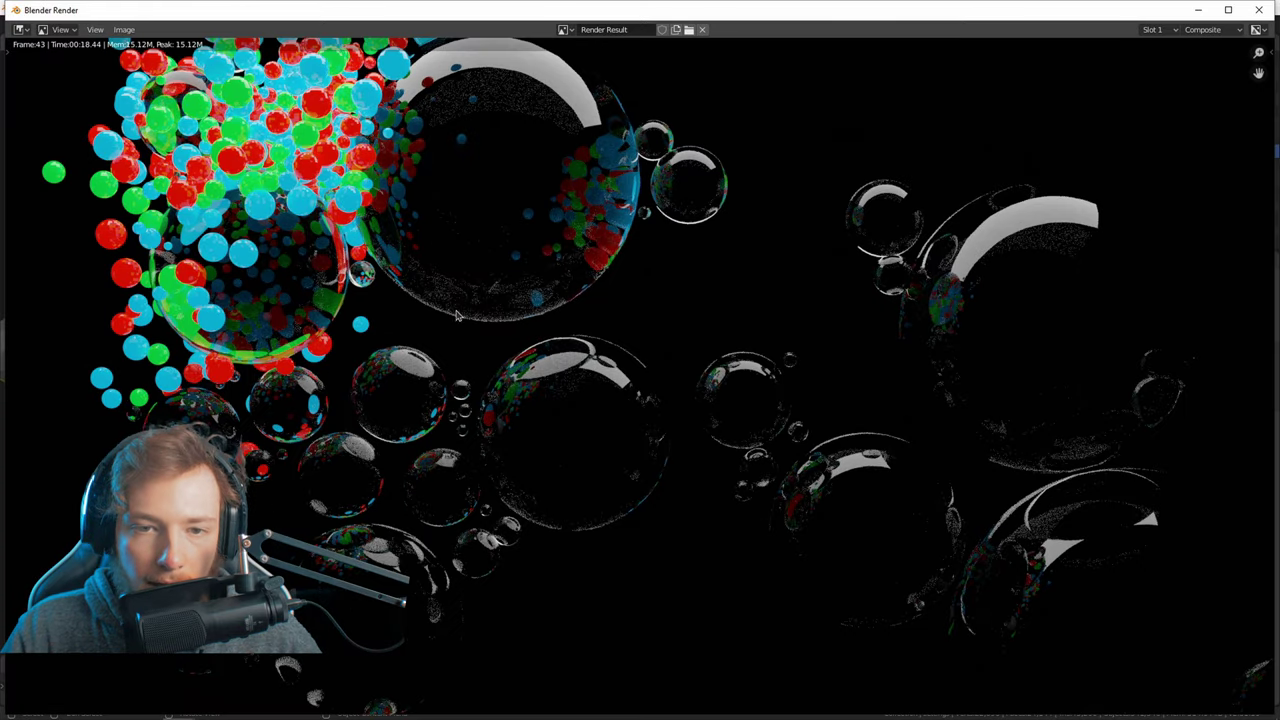
click(1259, 10)
key(F11)
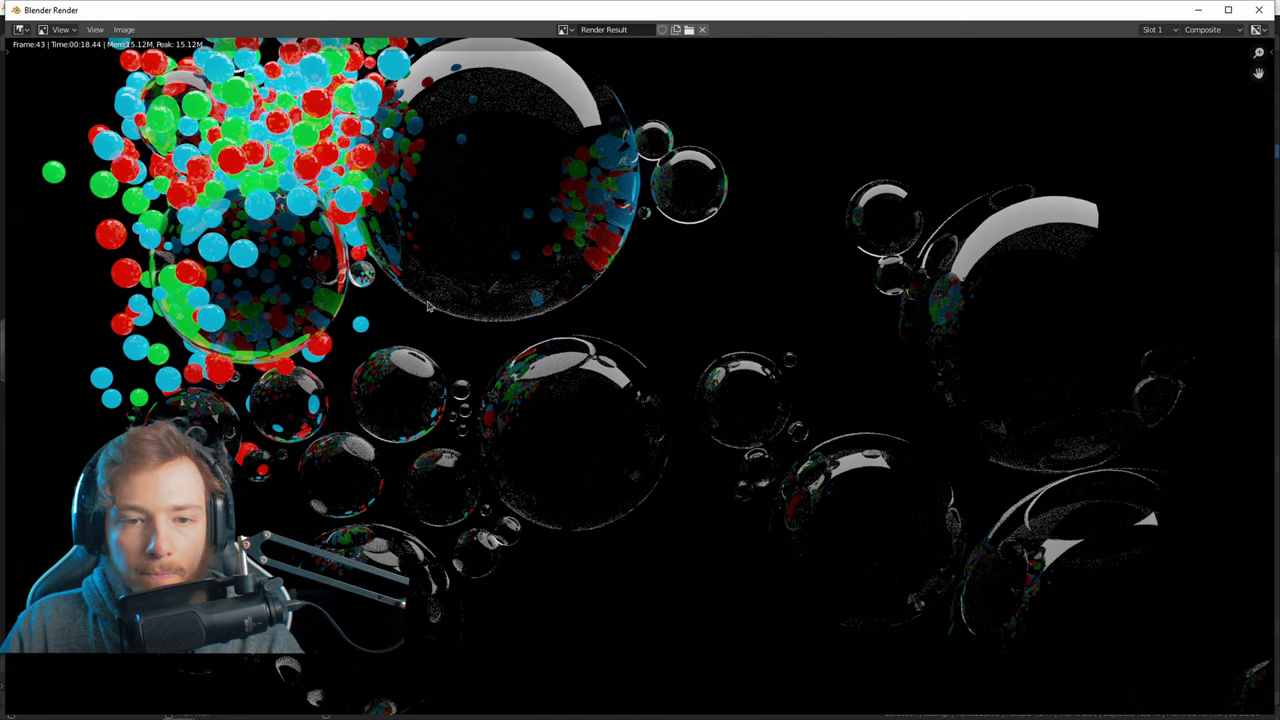
key(Escape)
key(shift+a)
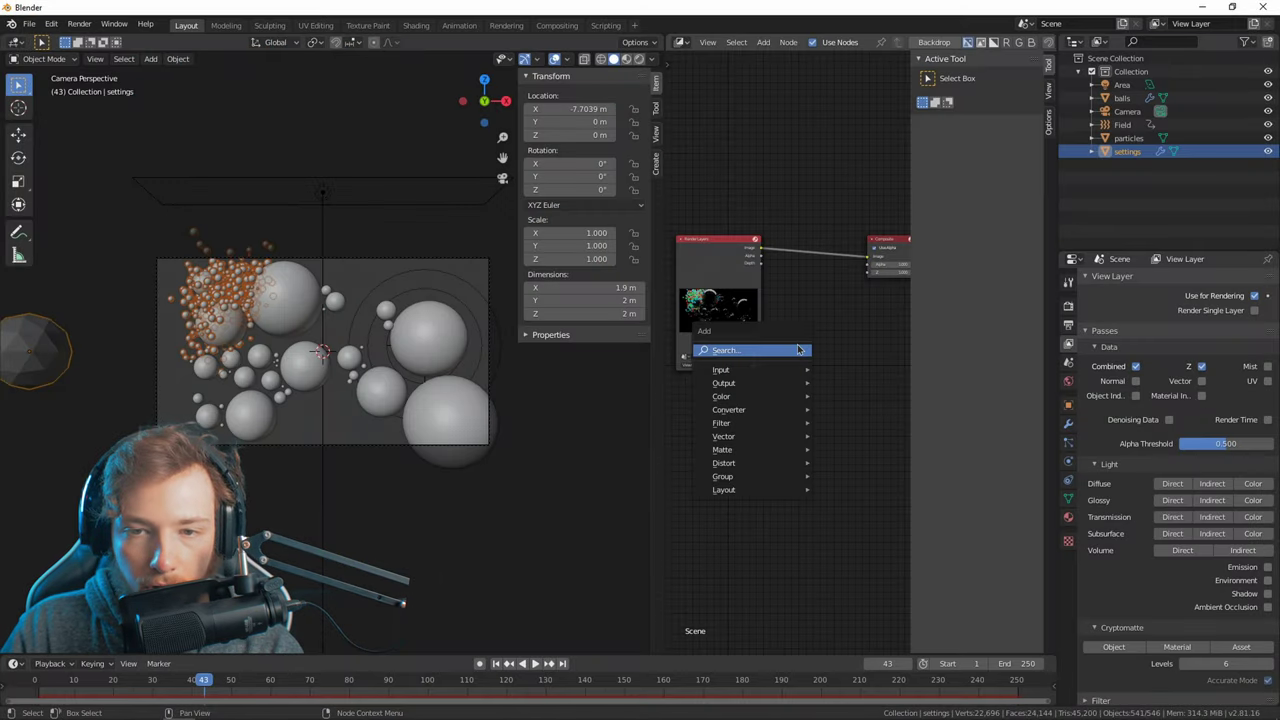
click(682, 42)
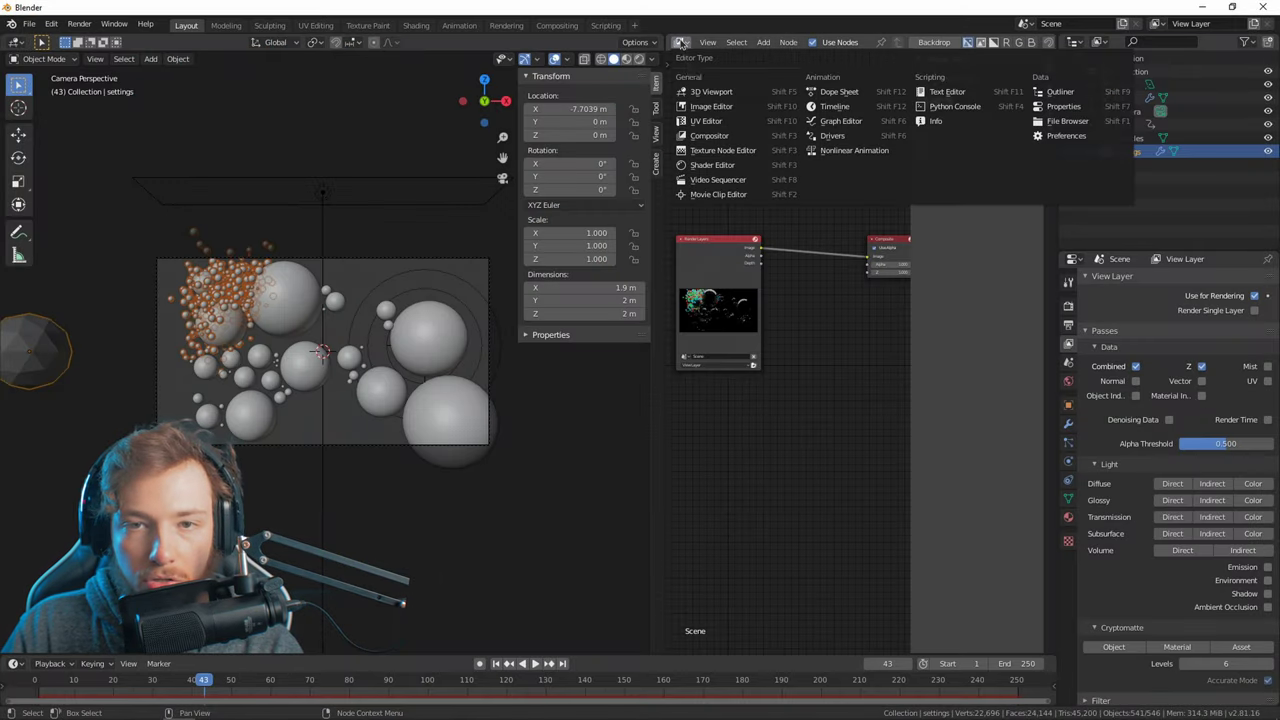
click(703, 166)
click(680, 42)
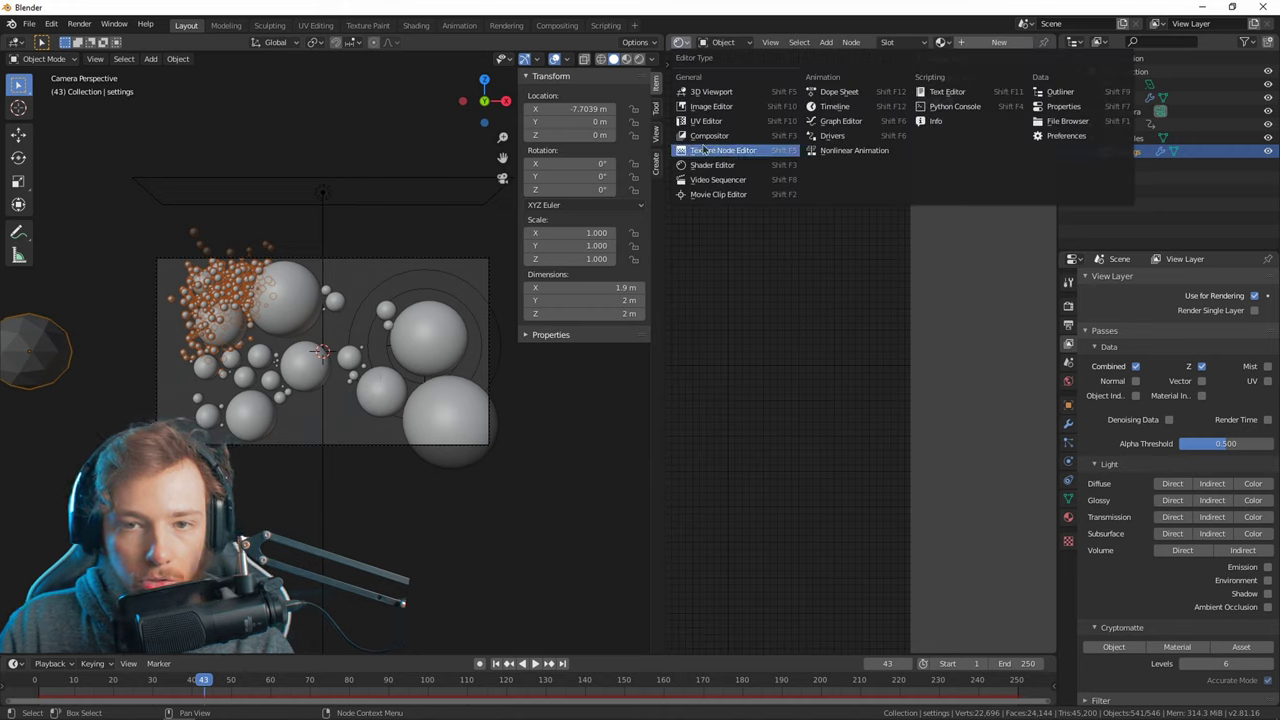
click(705, 148)
Add a Denoise node in the compositor on the link between the Render Layers and Composite nodes.
key(shift+a)
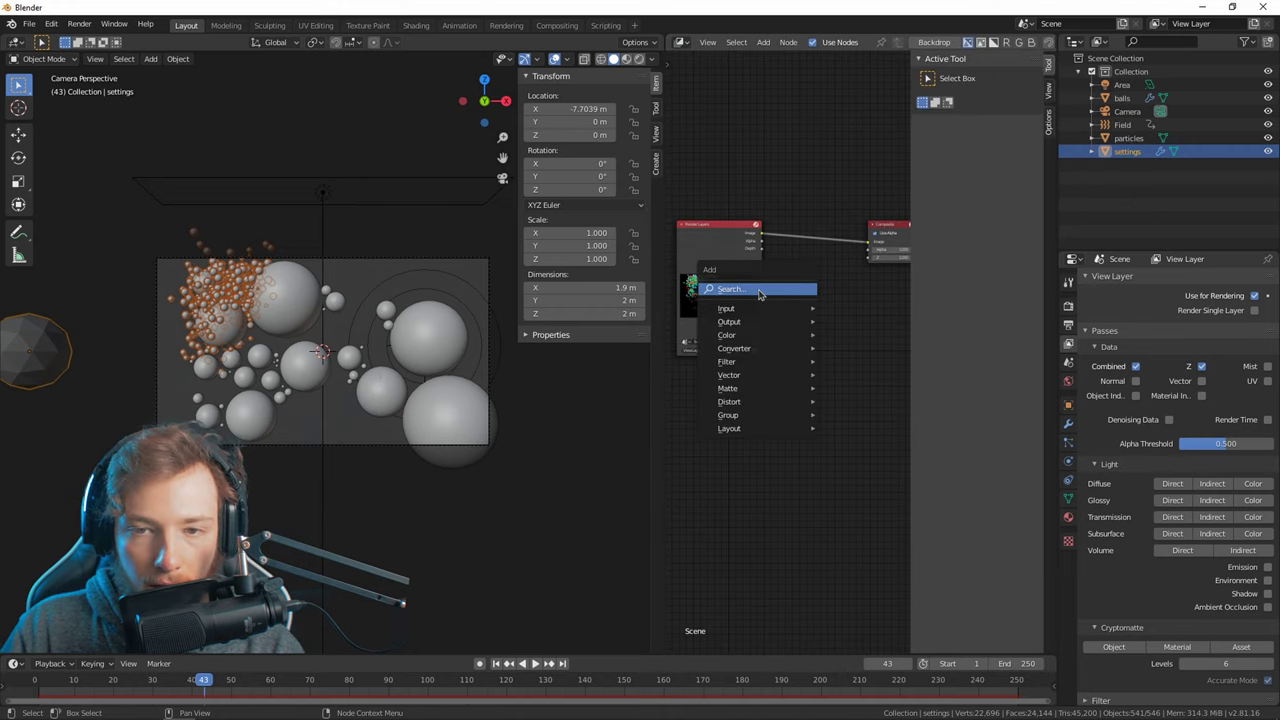
click(760, 290)
text(den)
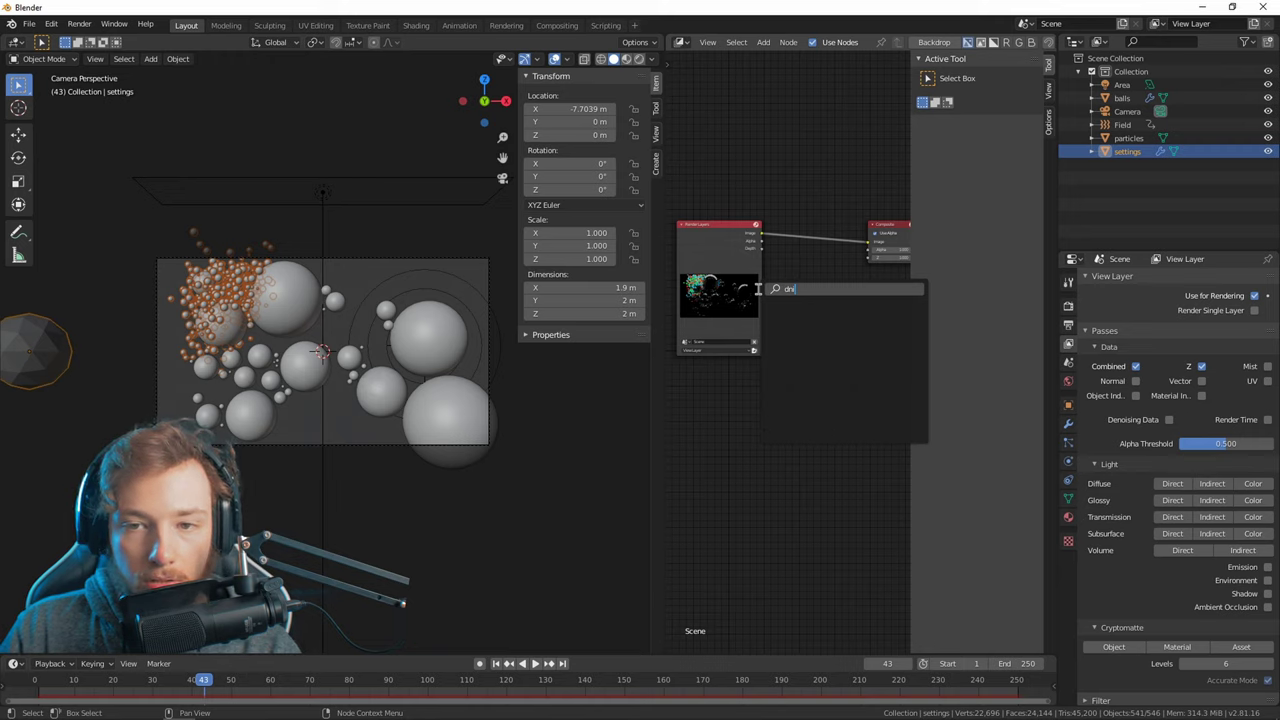
click(785, 312)
click(814, 250)
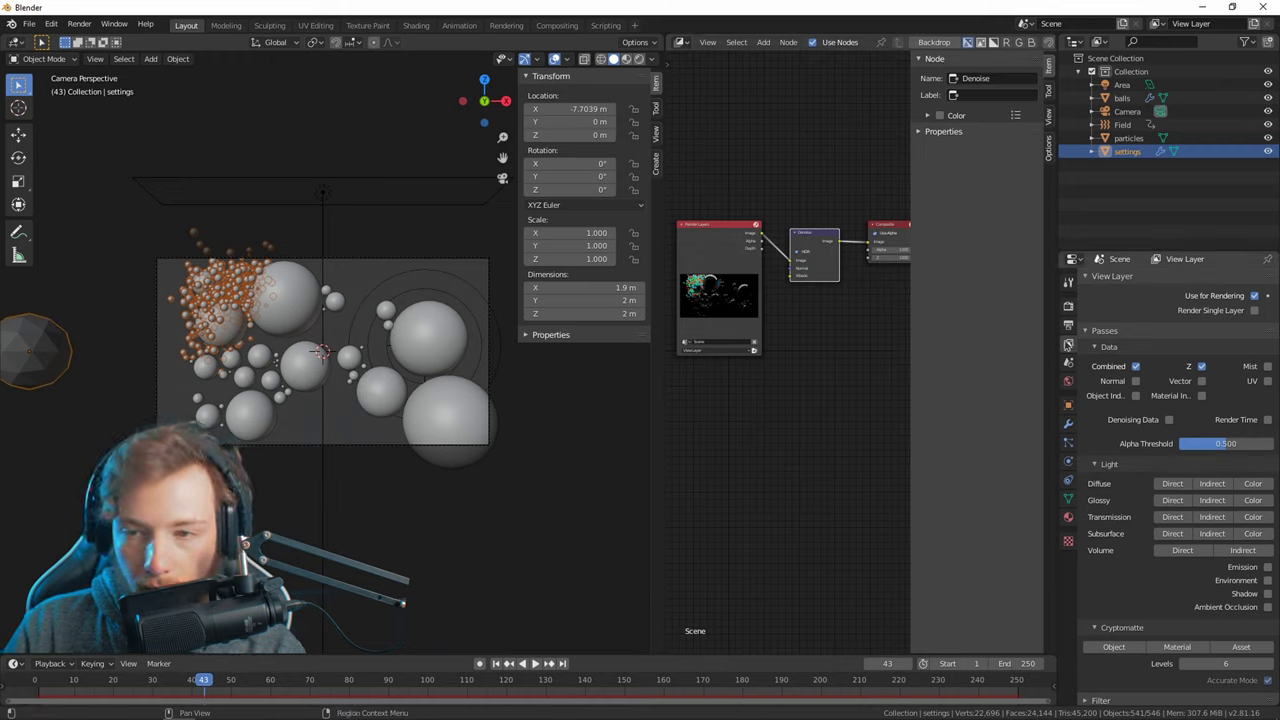
Enable the Denoising Data pass and connect Noisy Image, Denoising Normal and Denoising Albedo to the Denoise node's Image, Normal and Albedo inputs.
click(1169, 420)
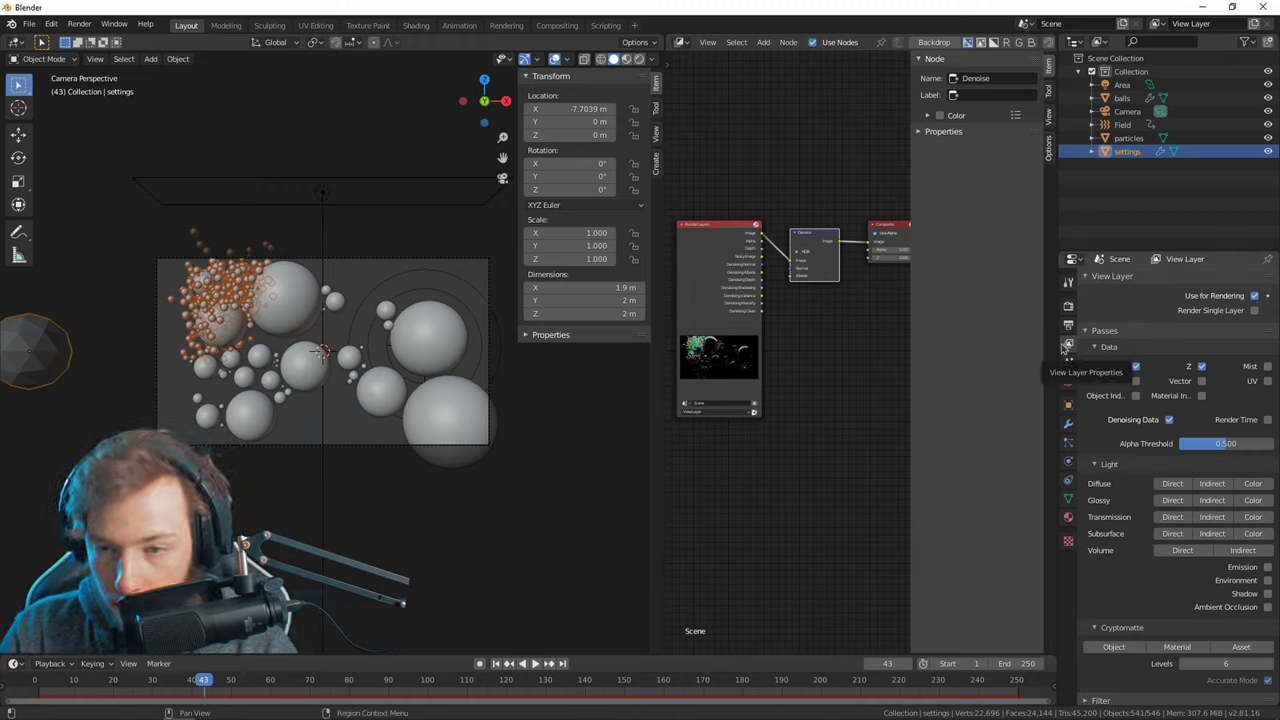
scroll(771, 294, up, 3)
middle_drag(771, 294, 780, 328)
drag(760, 243, 804, 249)
drag(760, 256, 804, 262)
drag(760, 268, 804, 275)
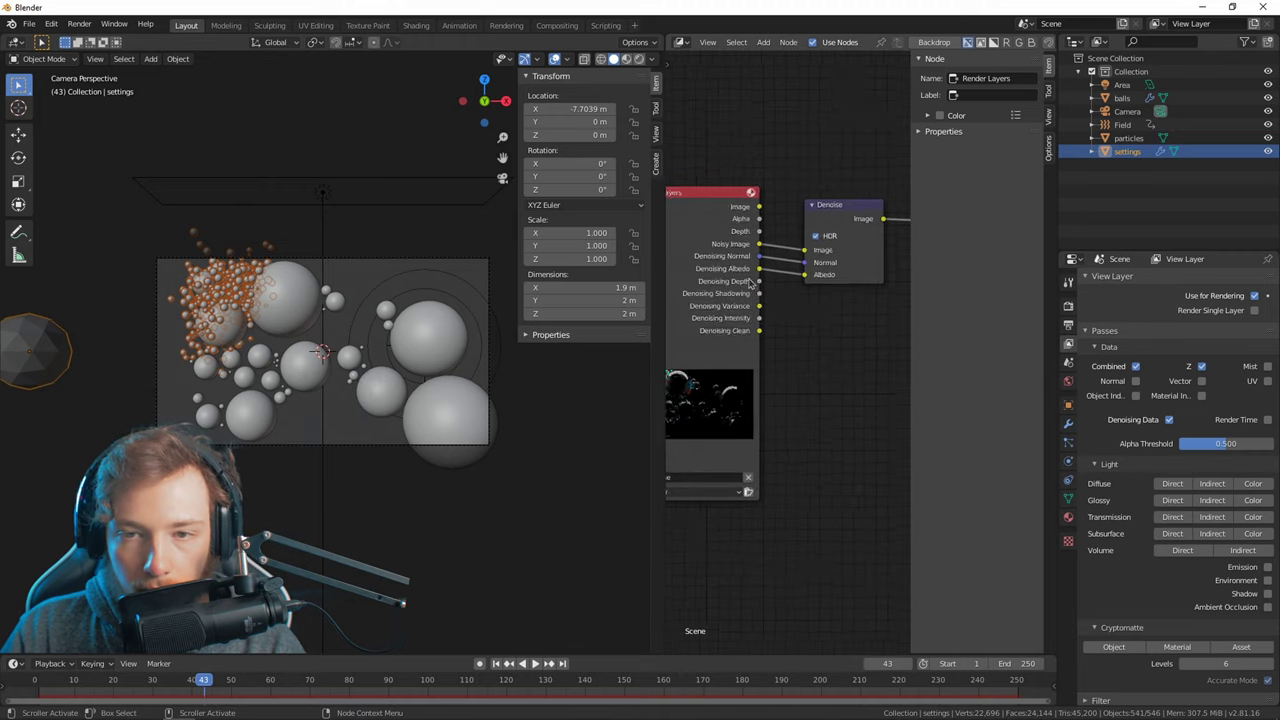
scroll(752, 282, down, 1)
scroll(745, 263, up, 1)
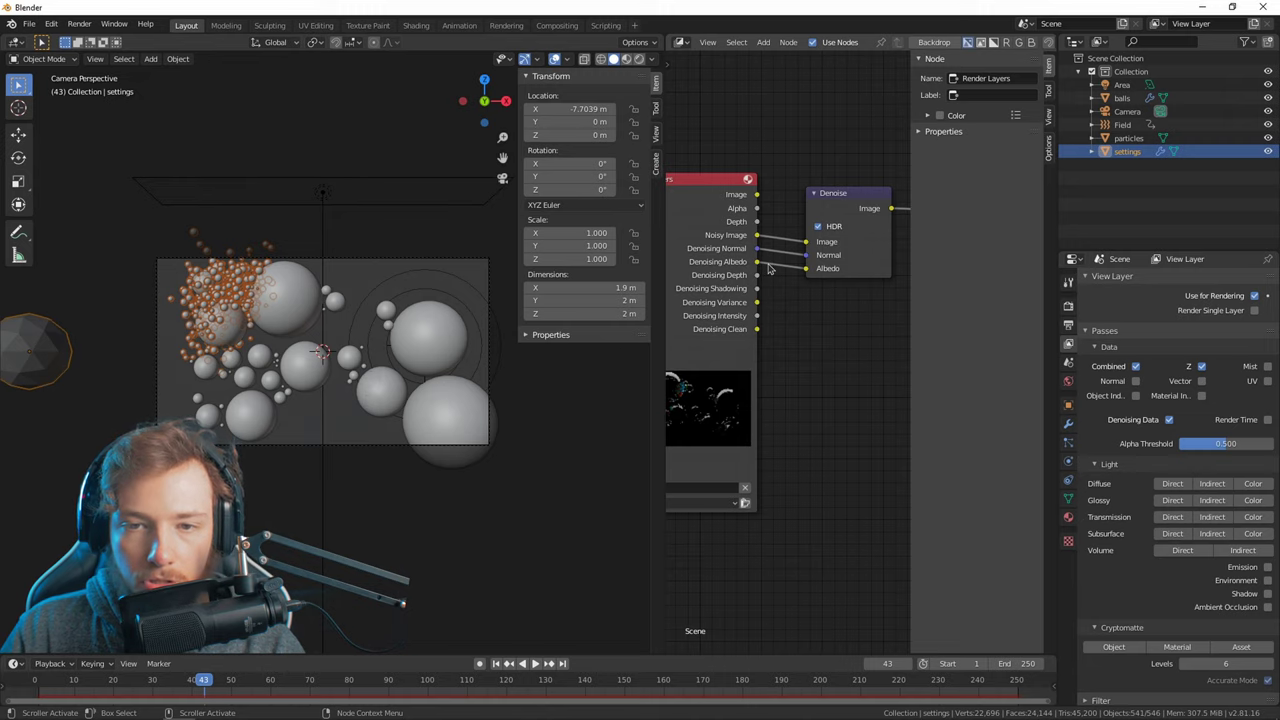
scroll(745, 275, down, 1)
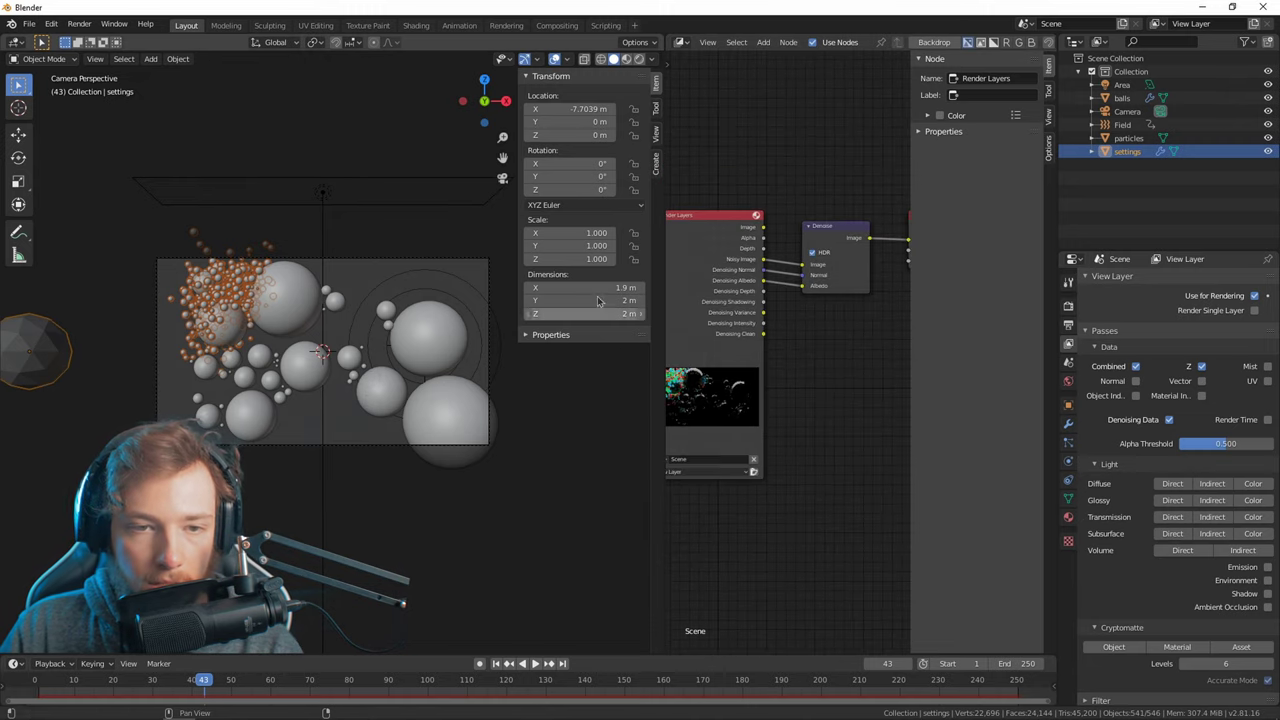
Render frame 43 again with denoising, inspect the glass balls up close and close the render window.
key(F12)
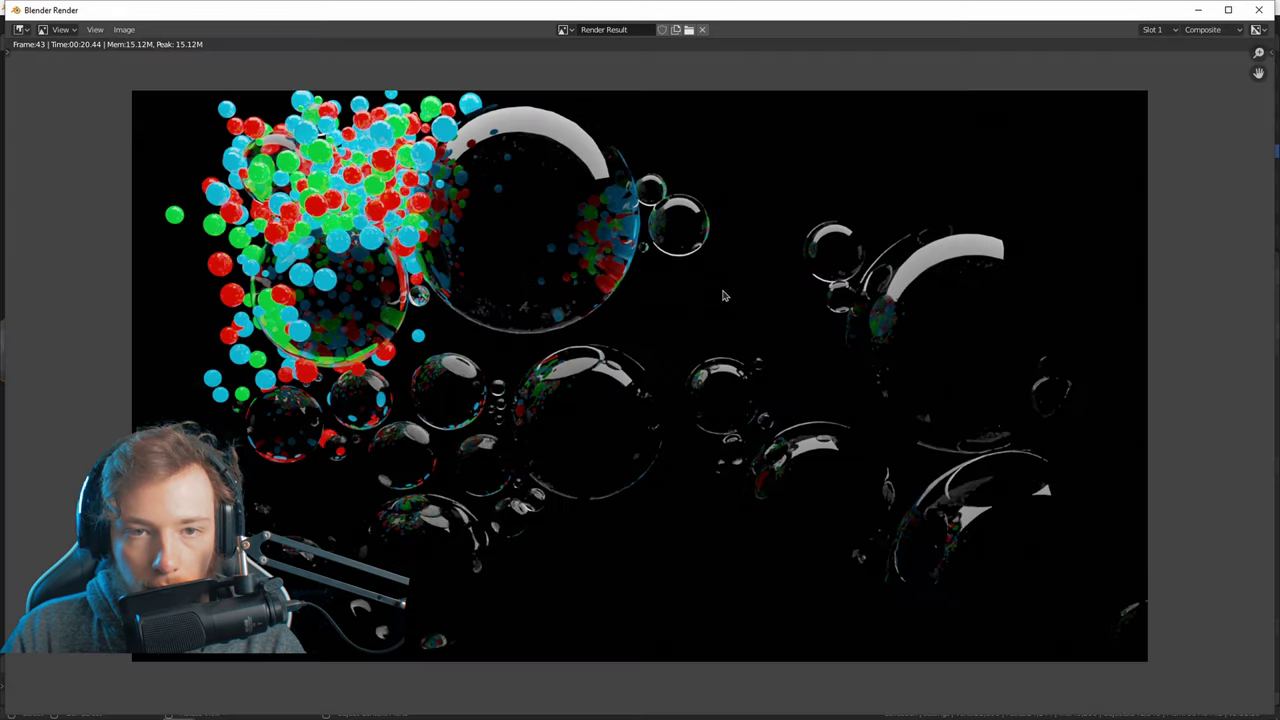
scroll(405, 371, up, 1)
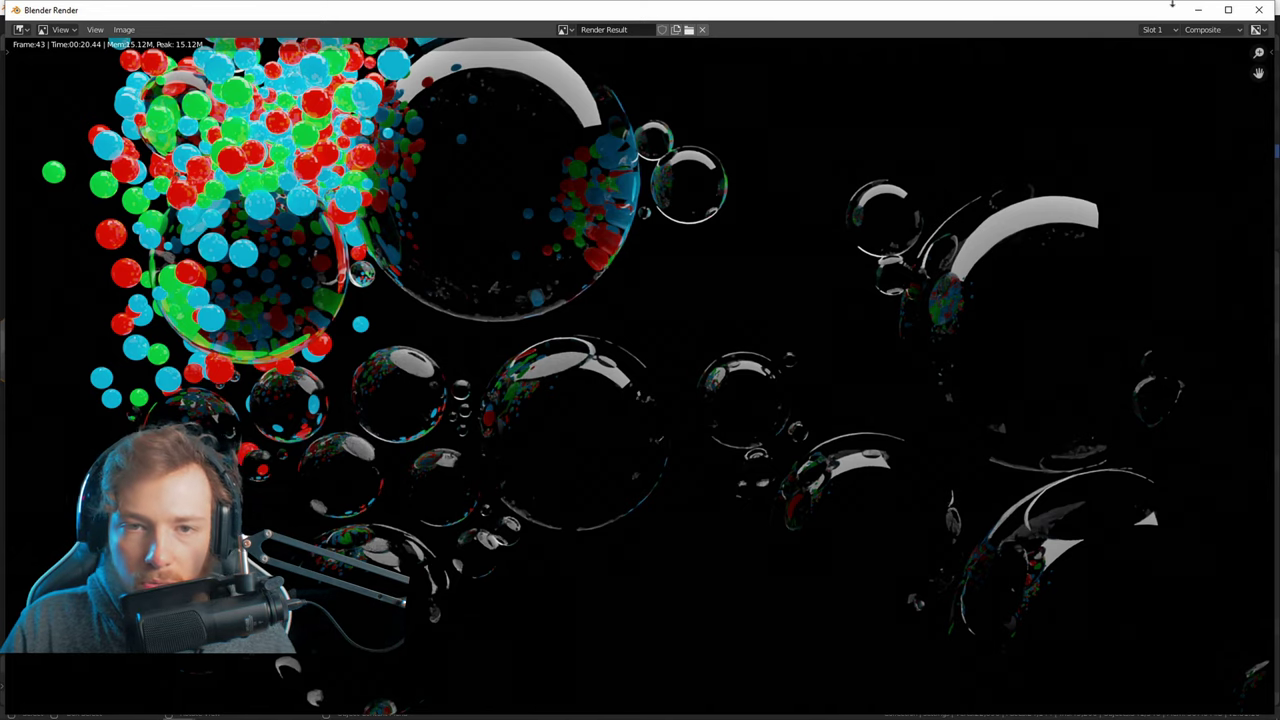
click(1257, 12)
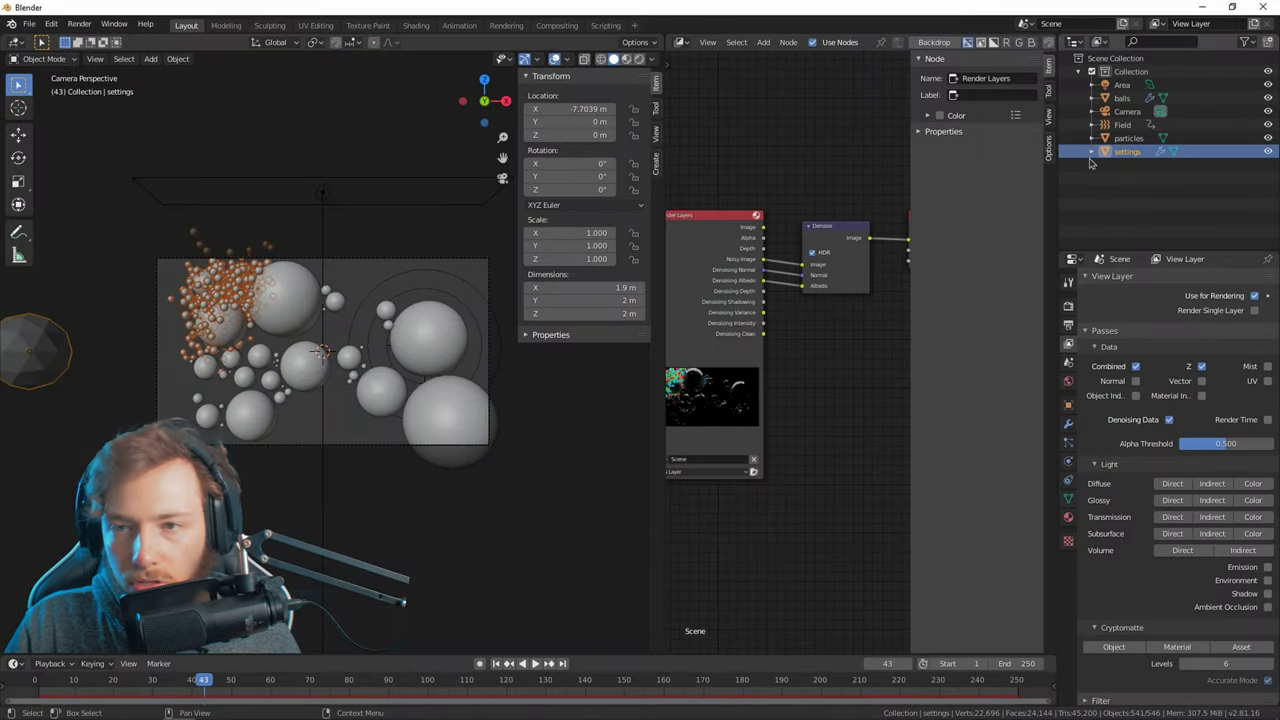
Select the Camera object in the scene collection.
click(1120, 100)
click(1124, 111)
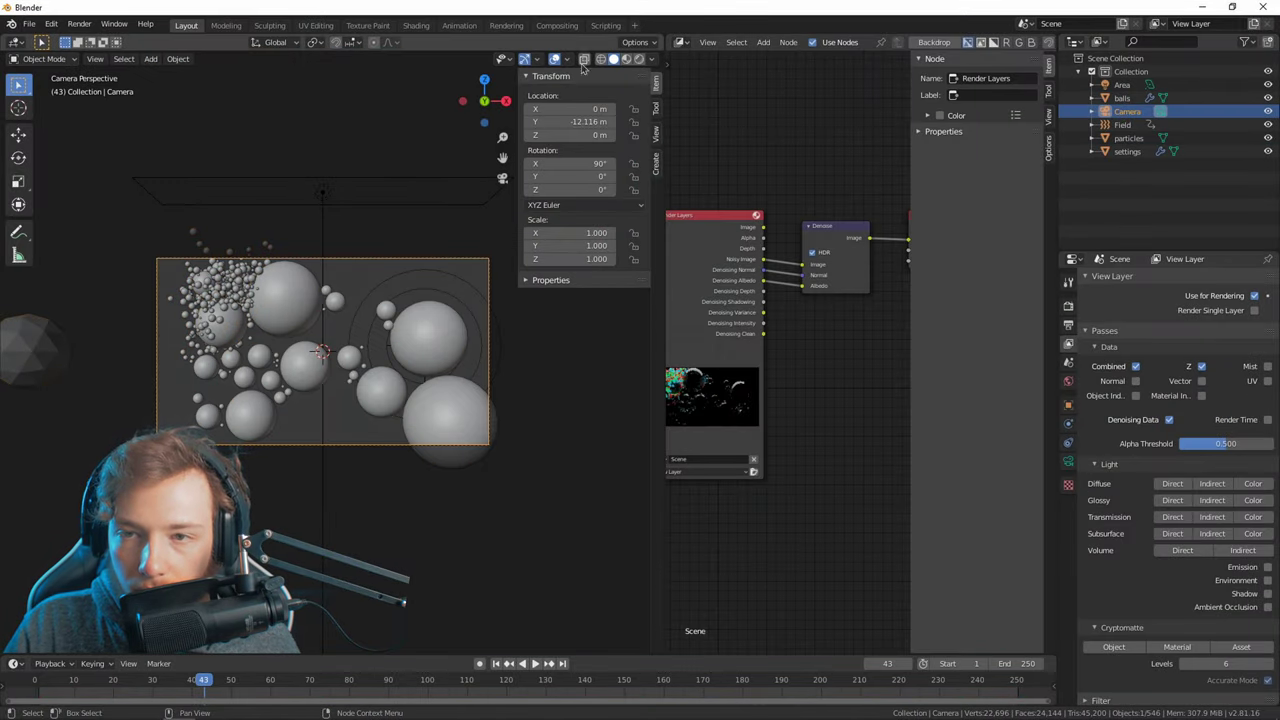